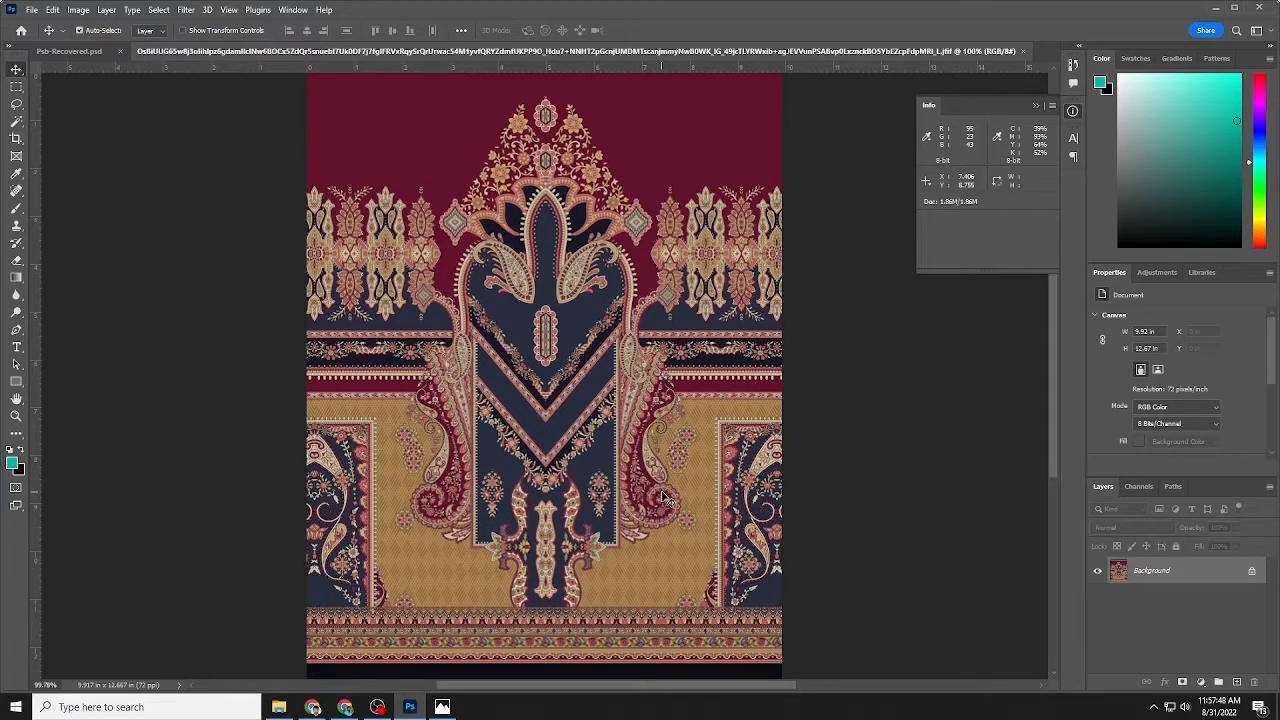
Create a new CMYK document 42 inches wide and 48 inches high at 200 pixels/inch with a white background
{"action": "key", "text": "ctrl+n"}
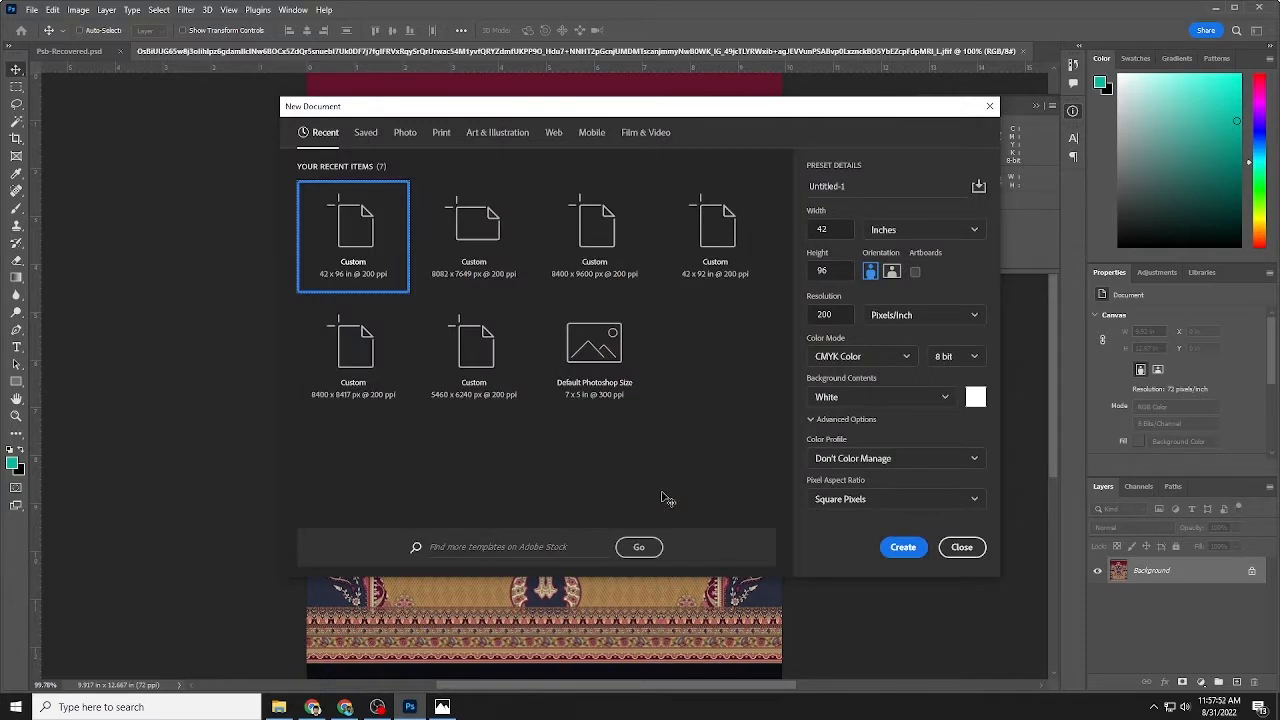
{"action": "left_click", "coordinate": [828, 270]}
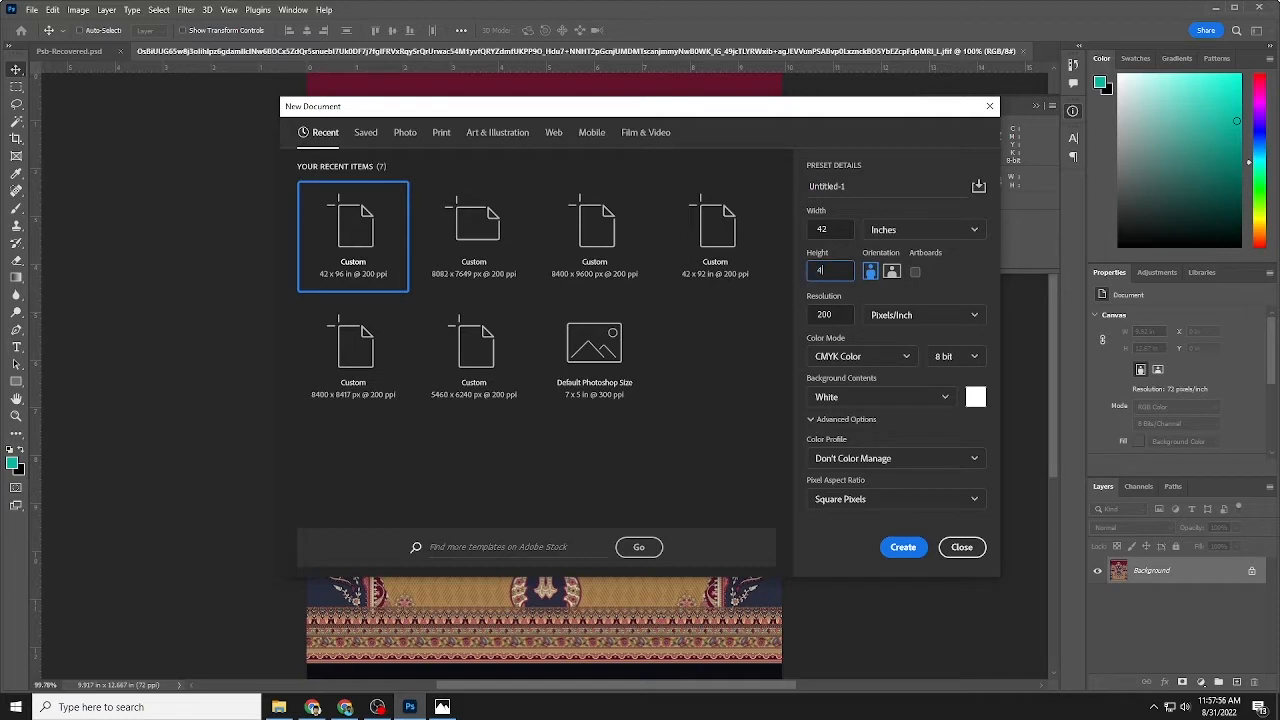
{"action": "type", "text": "48"}
{"action": "left_click", "coordinate": [903, 548]}
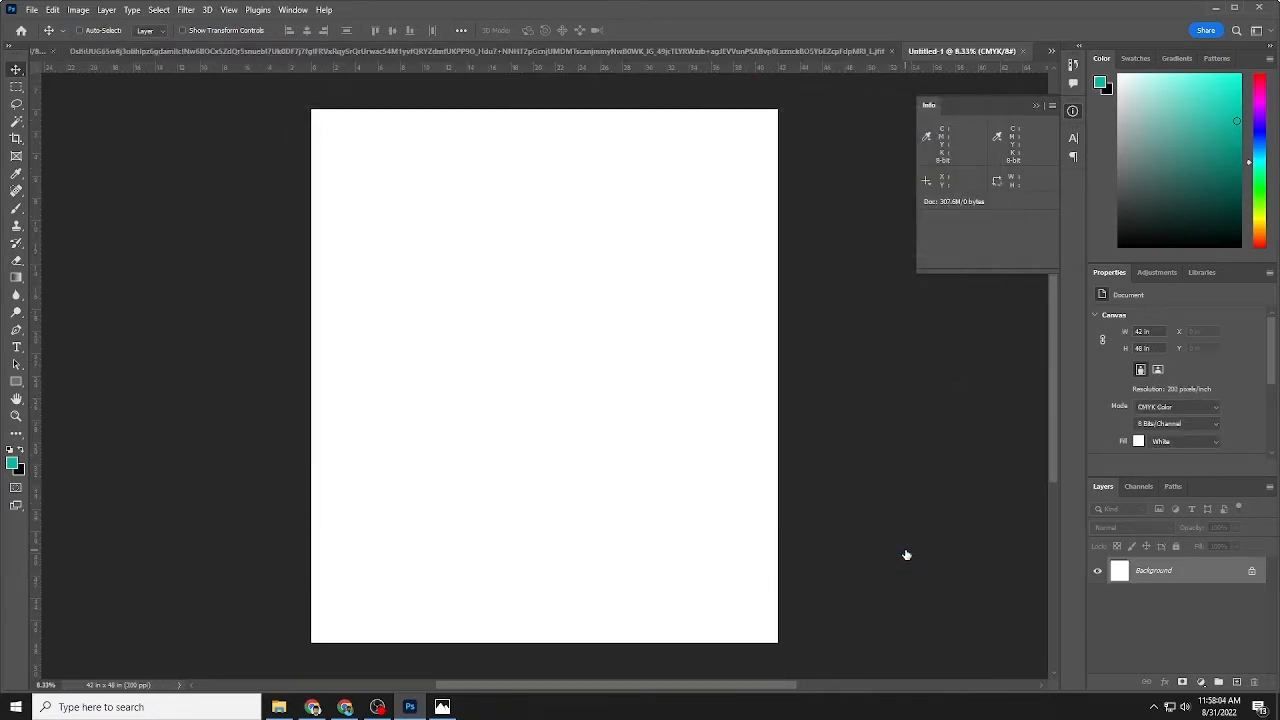
{"action": "scroll", "coordinate": [456, 270], "scroll_direction": "up", "scroll_amount": 1}
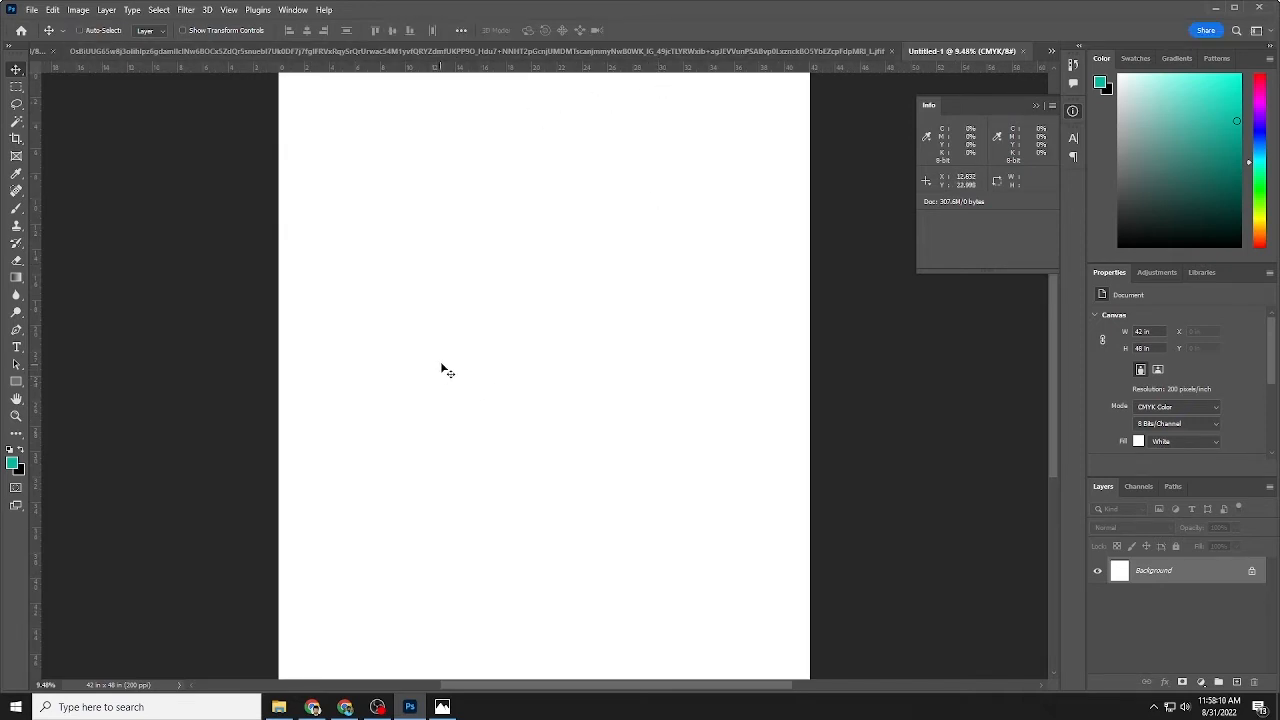
Sample the plain maroon background above the border motifs in the textile pattern image as the foreground color
{"action": "left_click", "coordinate": [528, 49]}
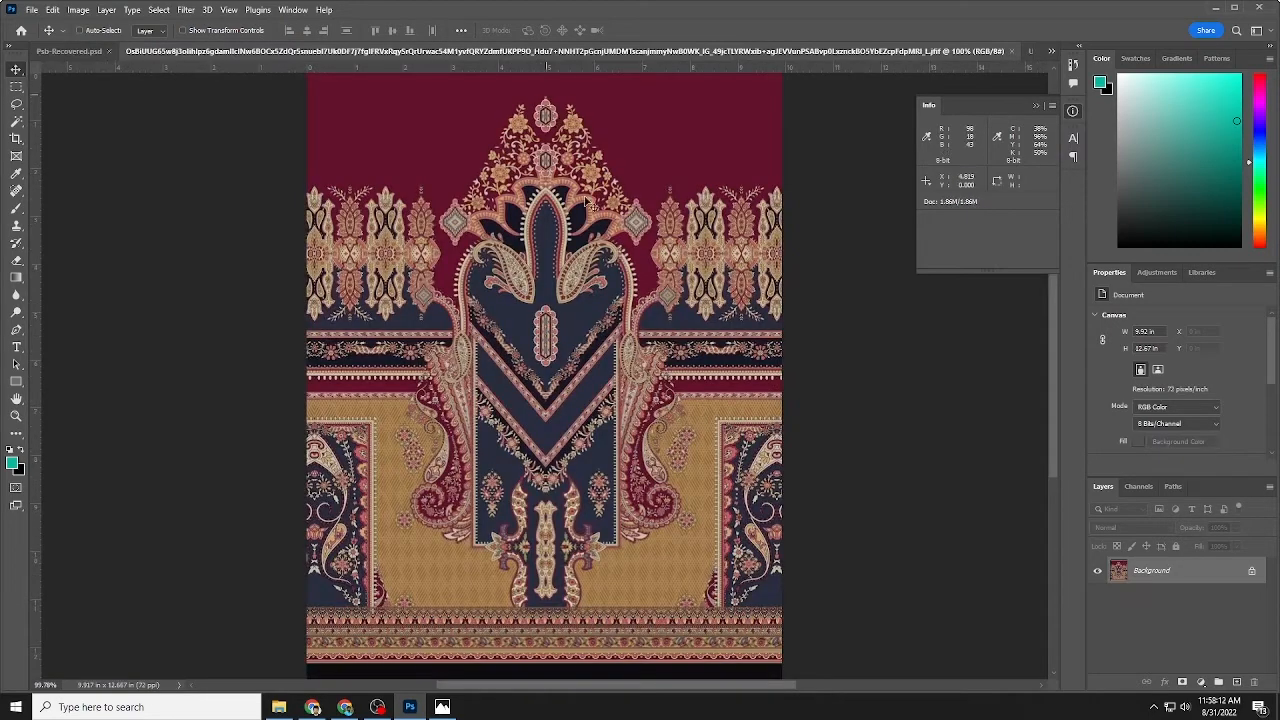
{"action": "scroll", "coordinate": [622, 328], "scroll_direction": "up", "scroll_amount": 2}
{"action": "scroll", "coordinate": [622, 328], "scroll_direction": "down", "scroll_amount": 3}
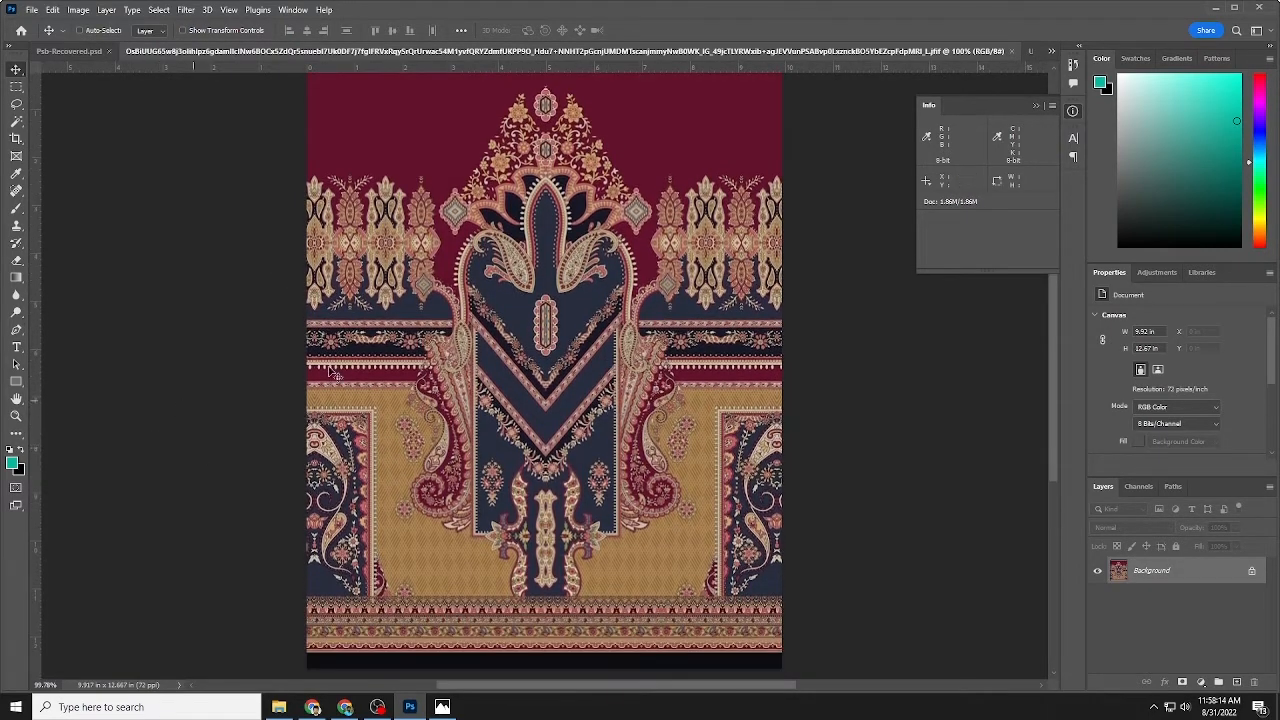
{"action": "scroll", "coordinate": [460, 445], "scroll_direction": "up", "scroll_amount": 2}
{"action": "scroll", "coordinate": [460, 440], "scroll_direction": "down", "scroll_amount": 3}
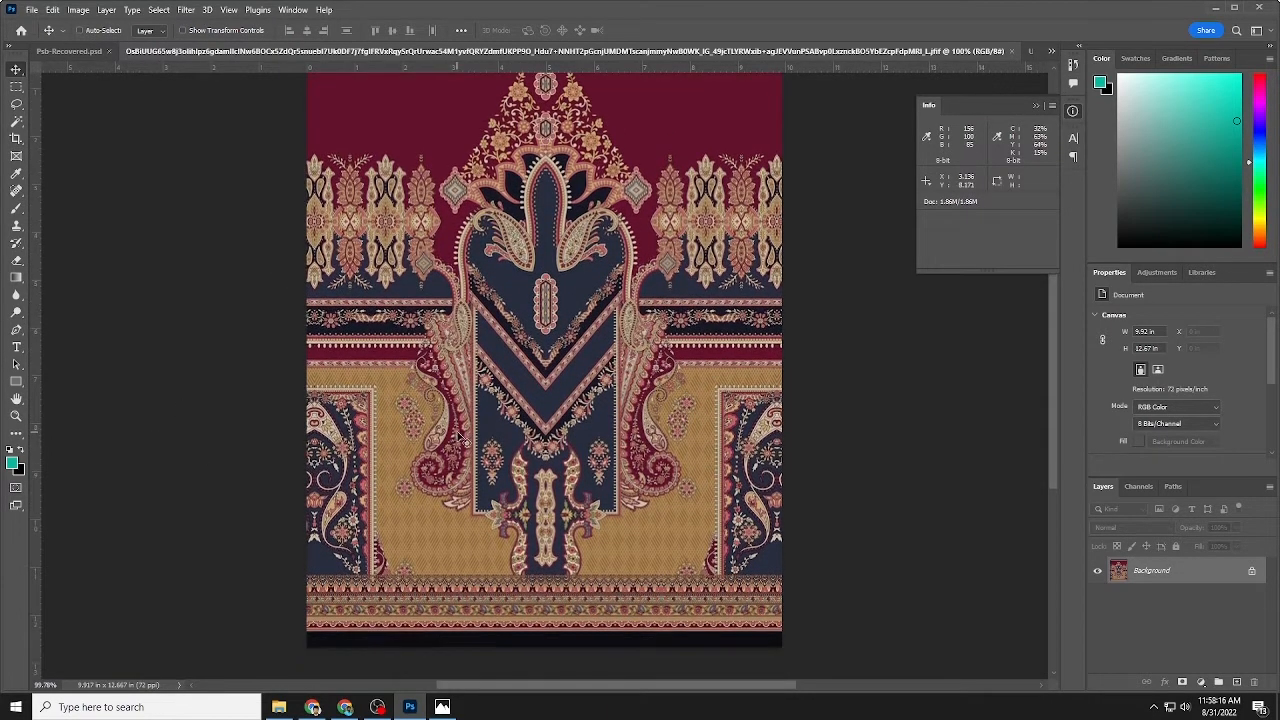
{"action": "scroll", "coordinate": [466, 435], "scroll_direction": "up", "scroll_amount": 2}
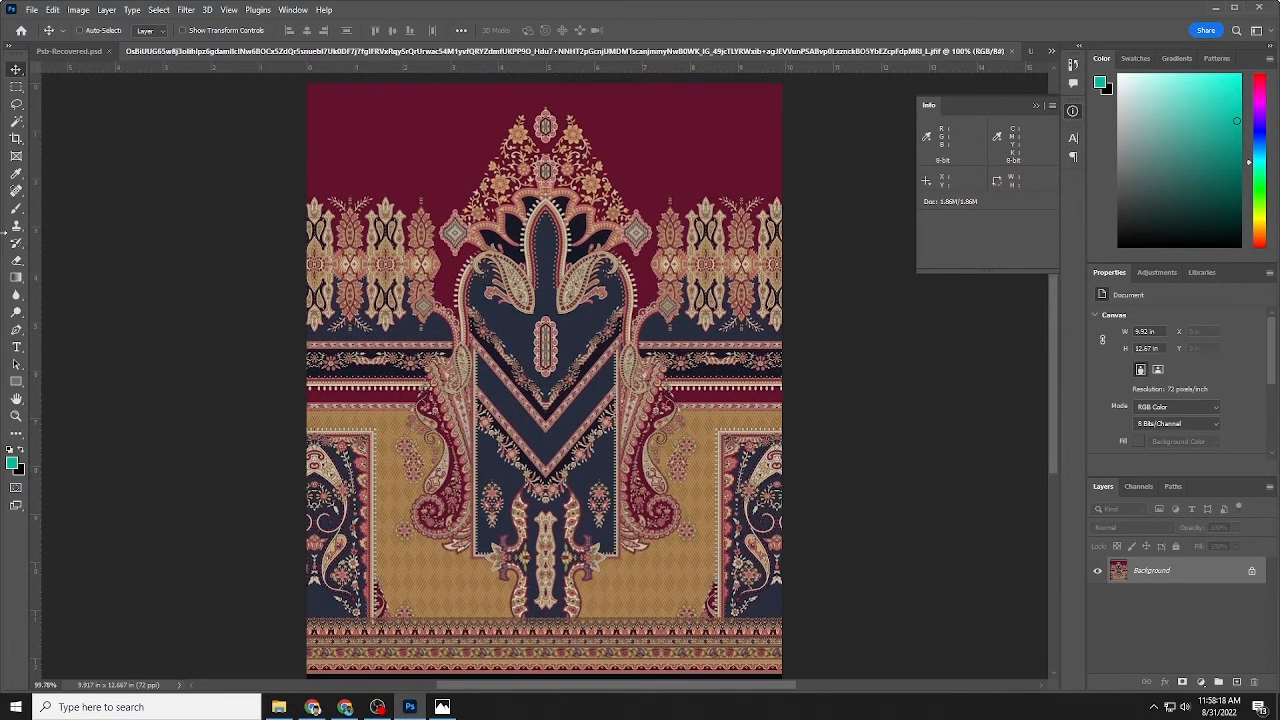
{"action": "left_click", "coordinate": [16, 175]}
{"action": "left_click", "coordinate": [449, 136]}
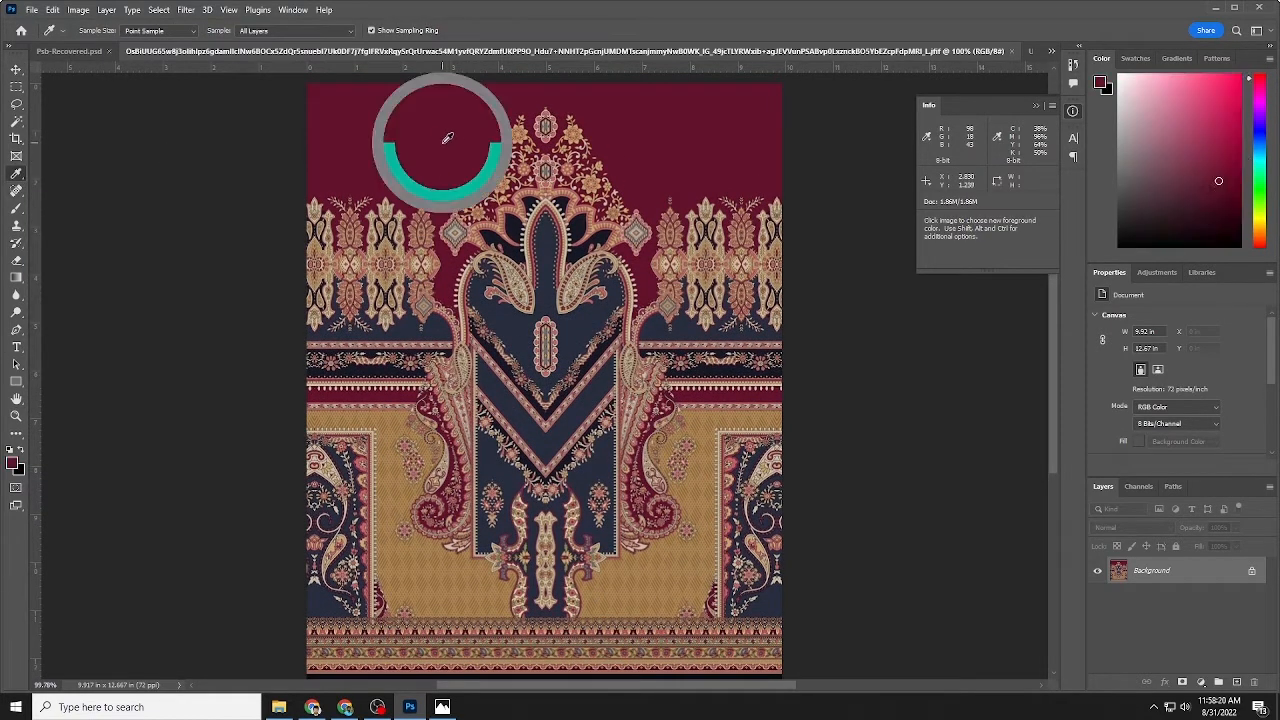
{"action": "scroll", "coordinate": [450, 140], "scroll_direction": "down", "scroll_amount": 3}
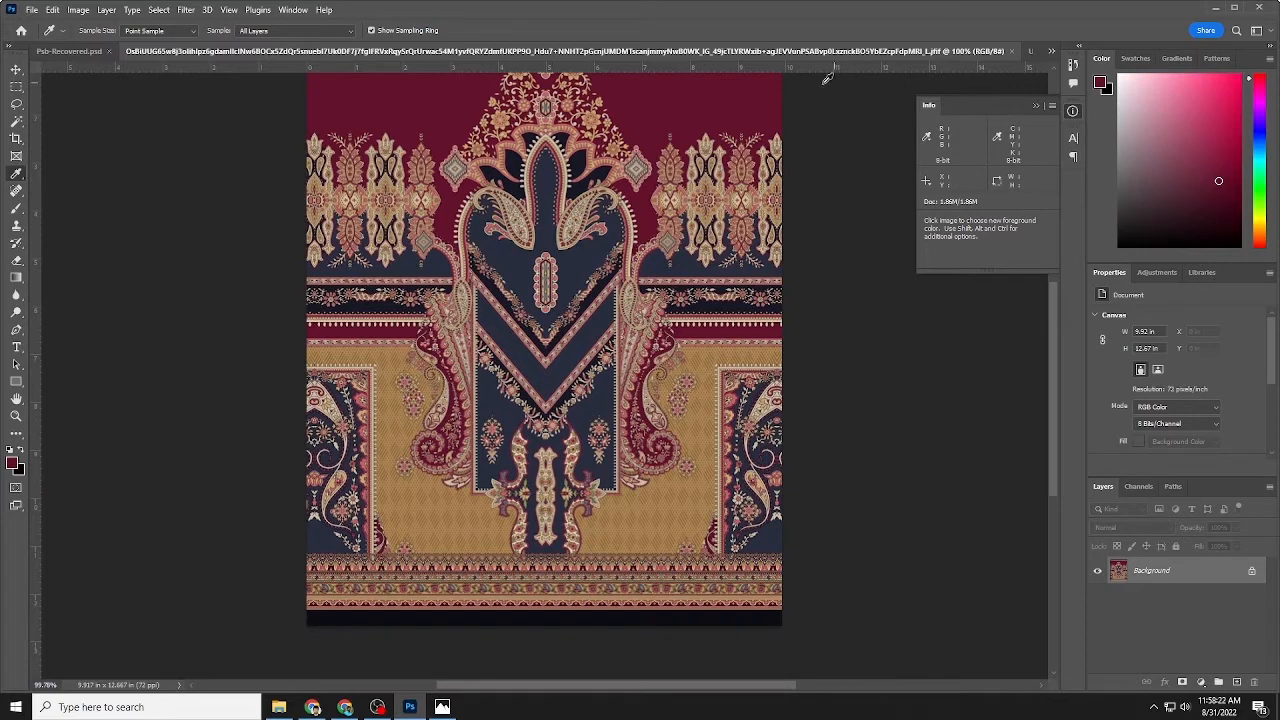
Fill the background of the blank Untitled-1 document with the sampled maroon
{"action": "left_click", "coordinate": [1032, 53]}
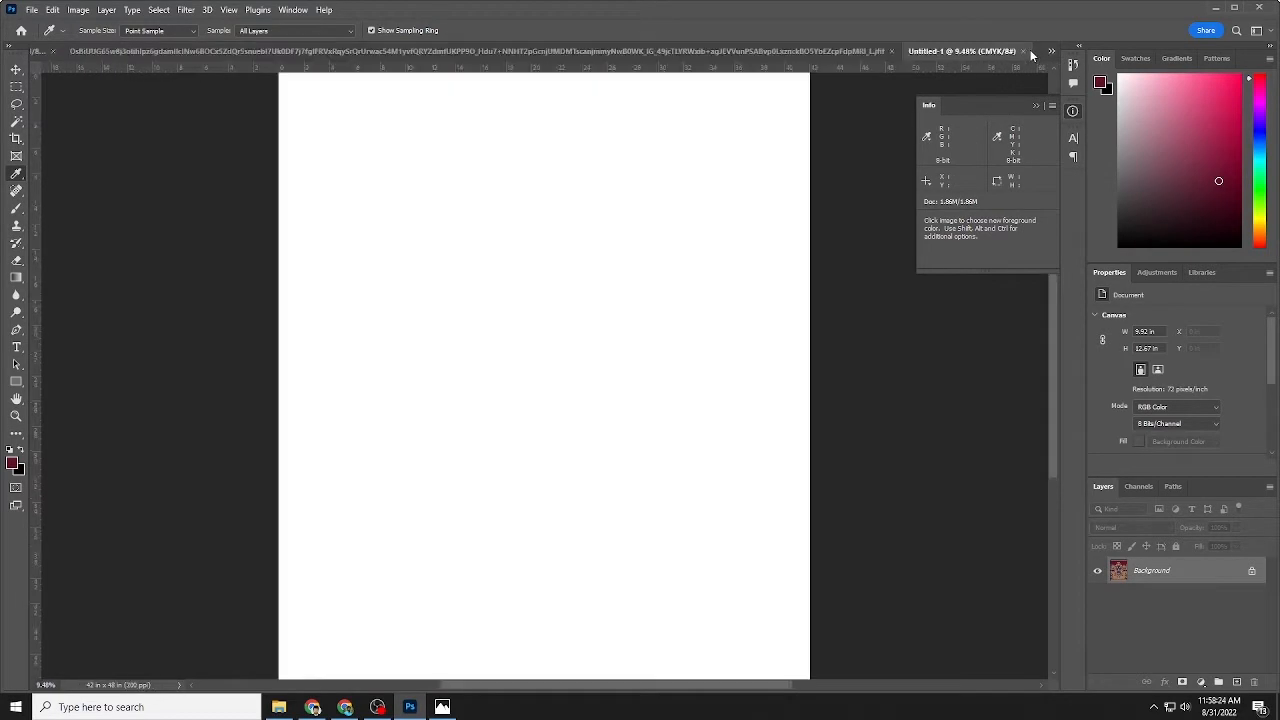
{"action": "scroll", "coordinate": [546, 466], "scroll_direction": "down", "scroll_amount": 3}
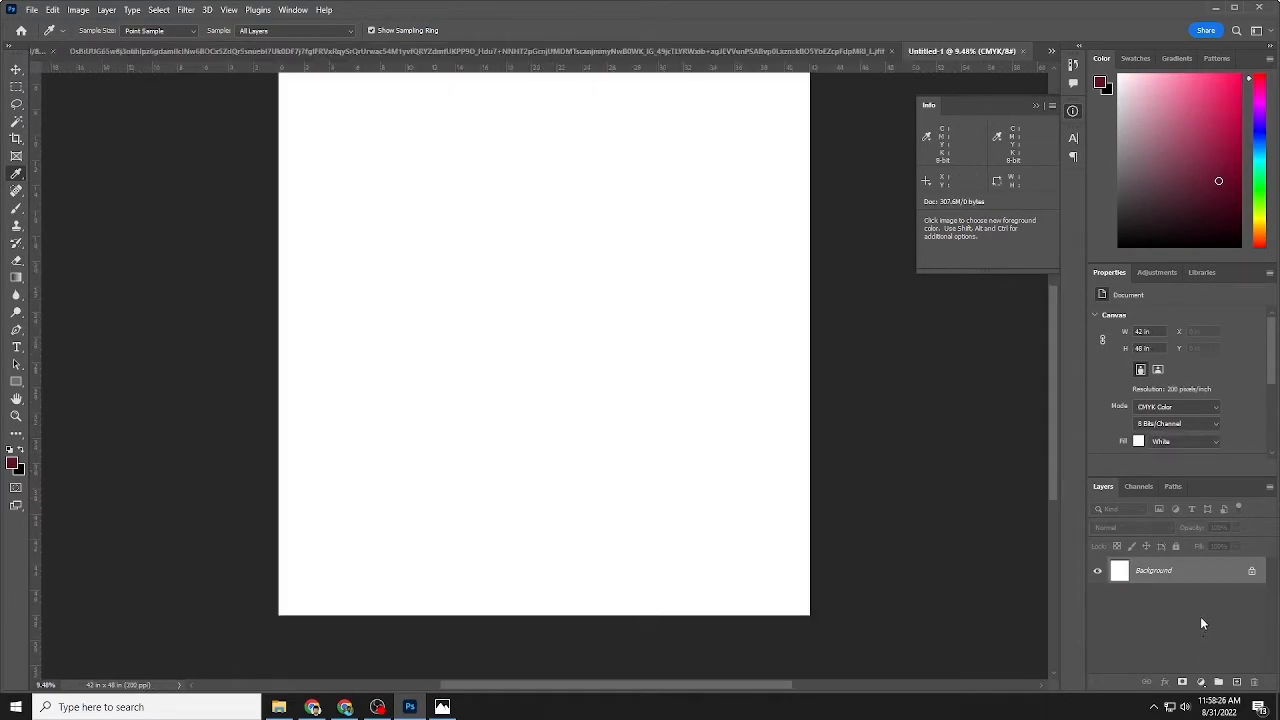
{"action": "key", "text": "alt+BackSpace"}
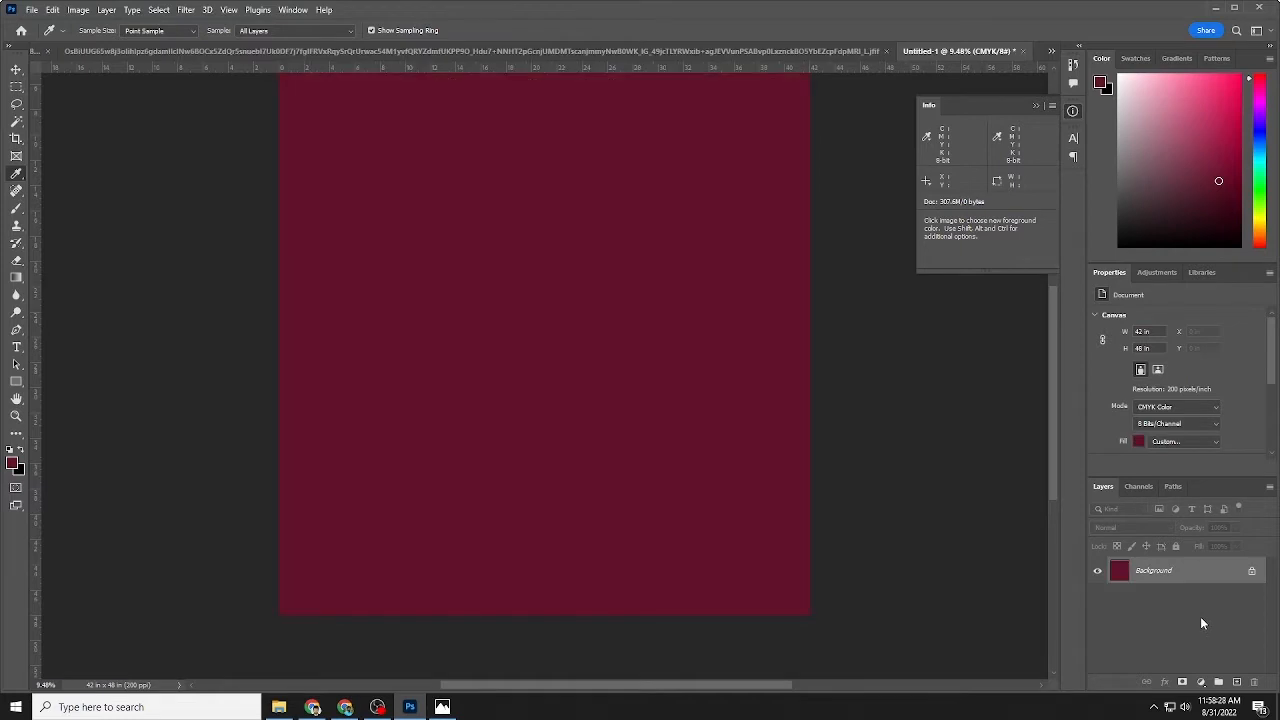
{"action": "key", "text": "ctrl+0"}
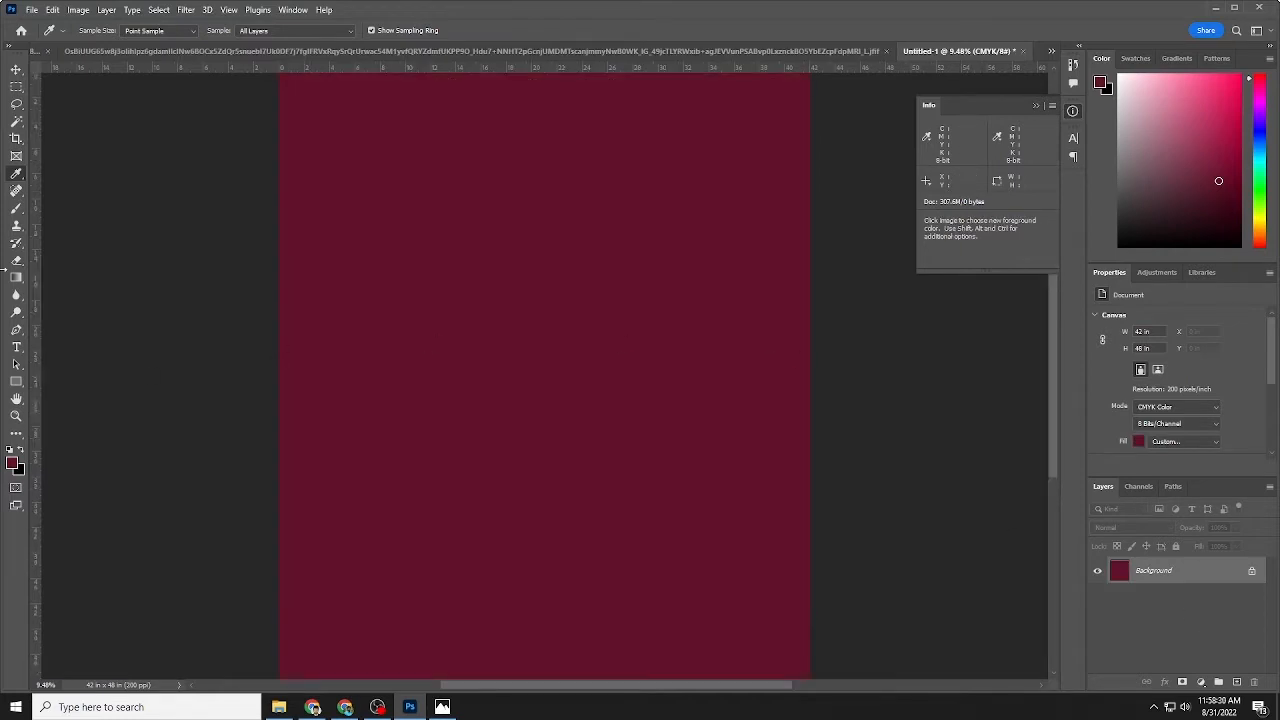
Change the foreground color to the brighter maroon 730c2c and refill the Untitled-1 canvas with it
{"action": "left_click", "coordinate": [17, 465]}
{"action": "left_click", "coordinate": [928, 290]}
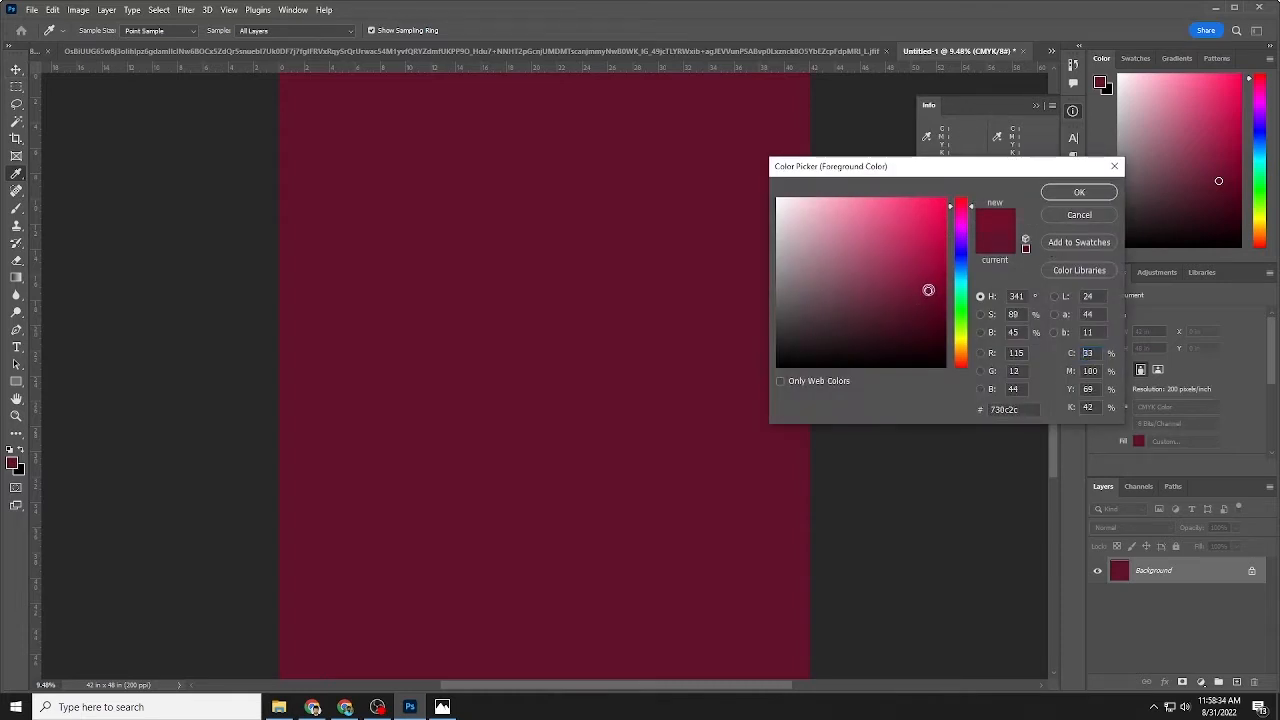
{"action": "left_click", "coordinate": [1078, 192]}
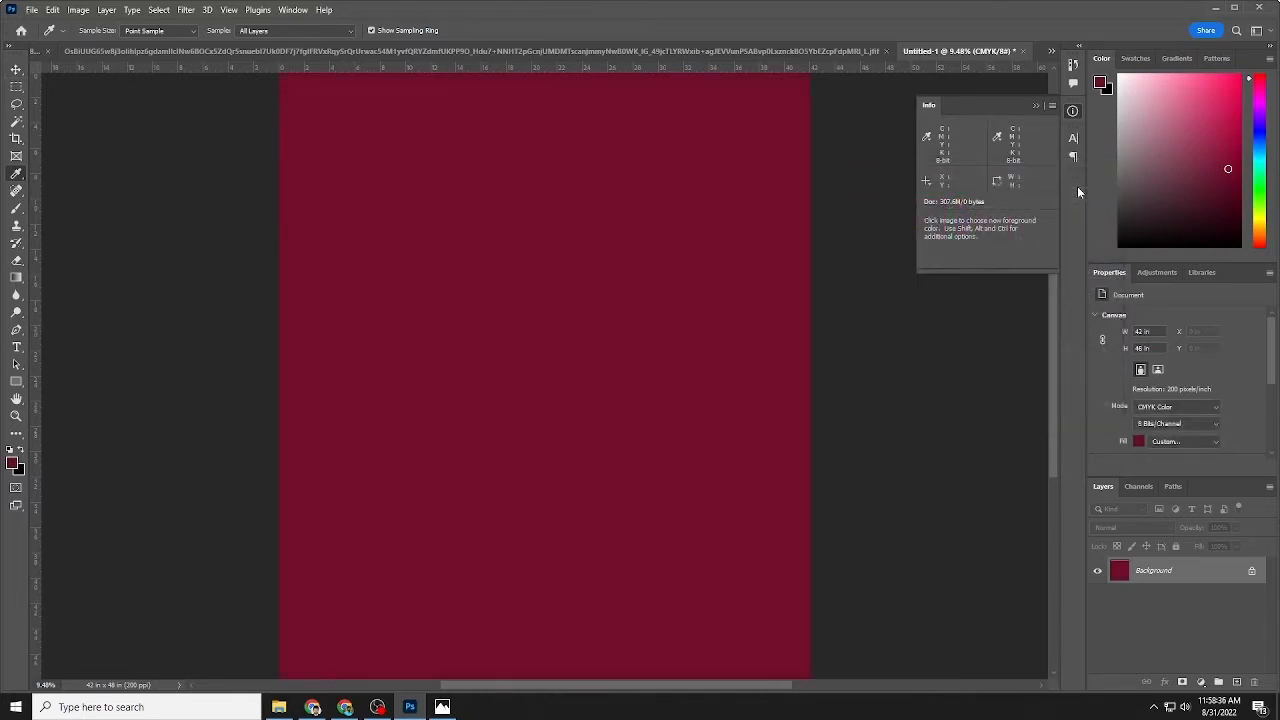
In the textile pattern image, select the plain maroon area with the Magic Wand, unlock the Background layer, delete the area and deselect
{"action": "left_click", "coordinate": [226, 50]}
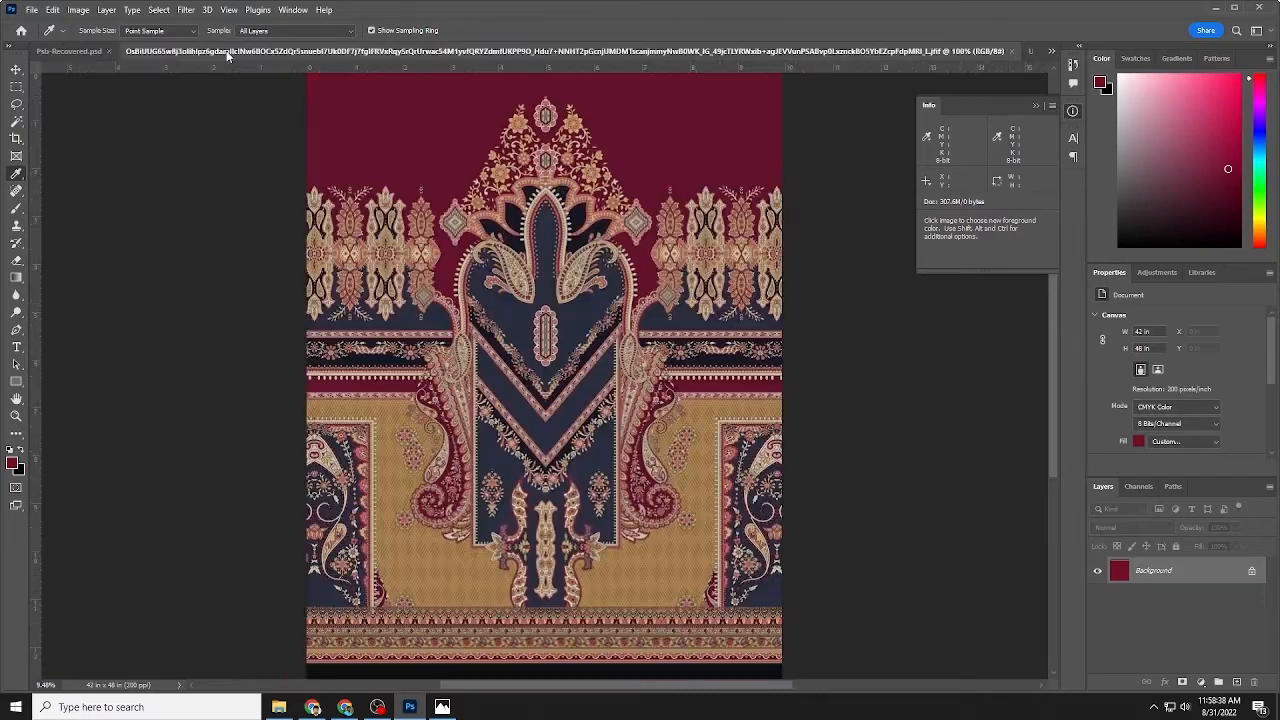
{"action": "left_click", "coordinate": [16, 121]}
{"action": "scroll", "coordinate": [686, 192], "scroll_direction": "up", "scroll_amount": 2}
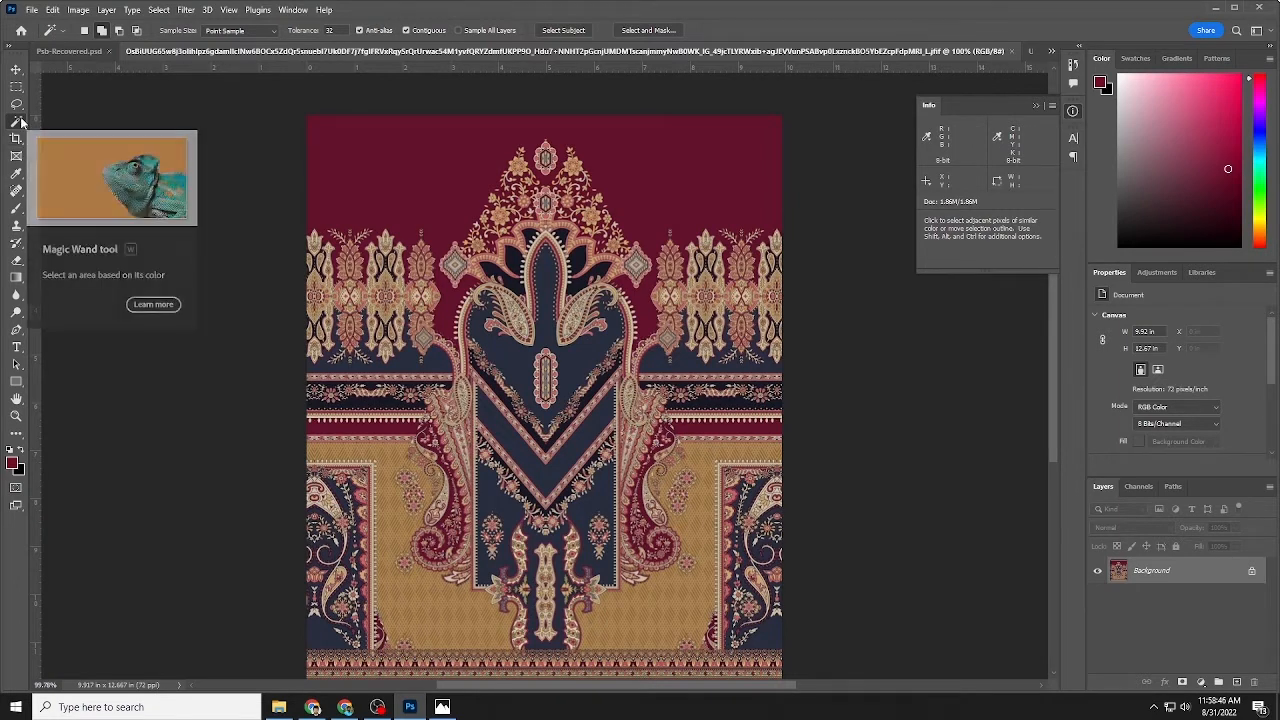
{"action": "left_click", "coordinate": [408, 174]}
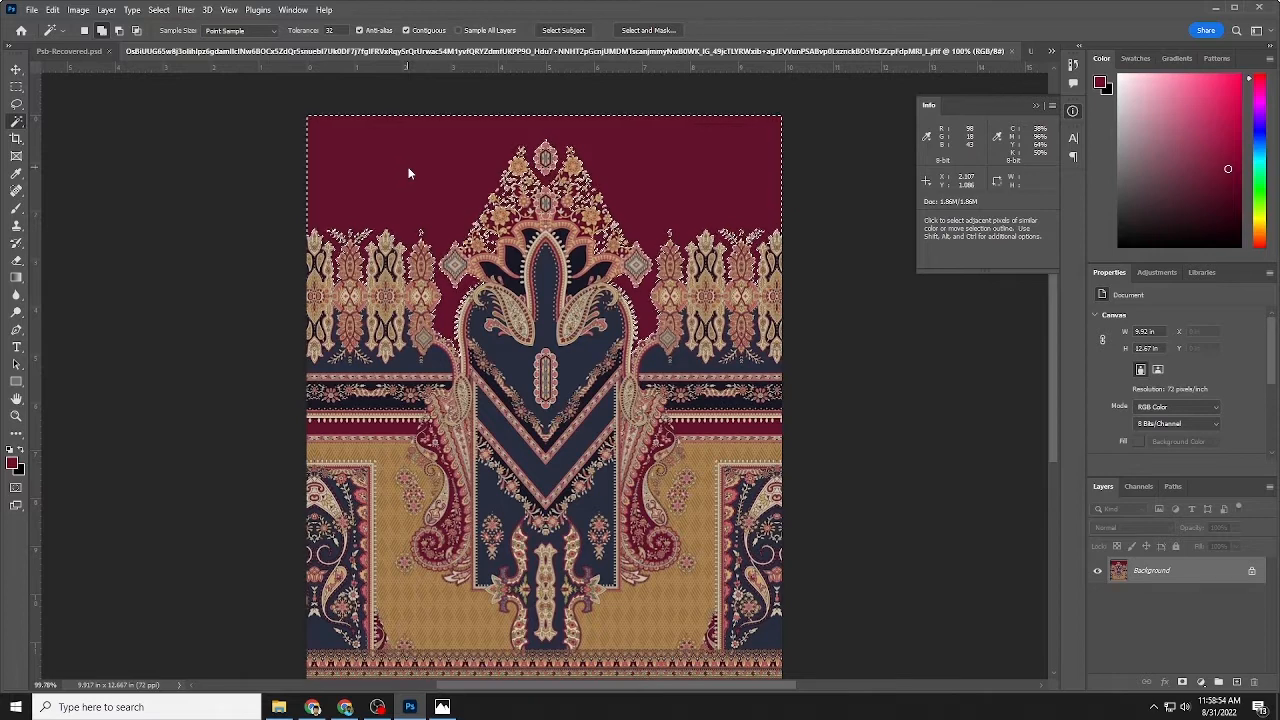
{"action": "key", "text": "shift+F5"}
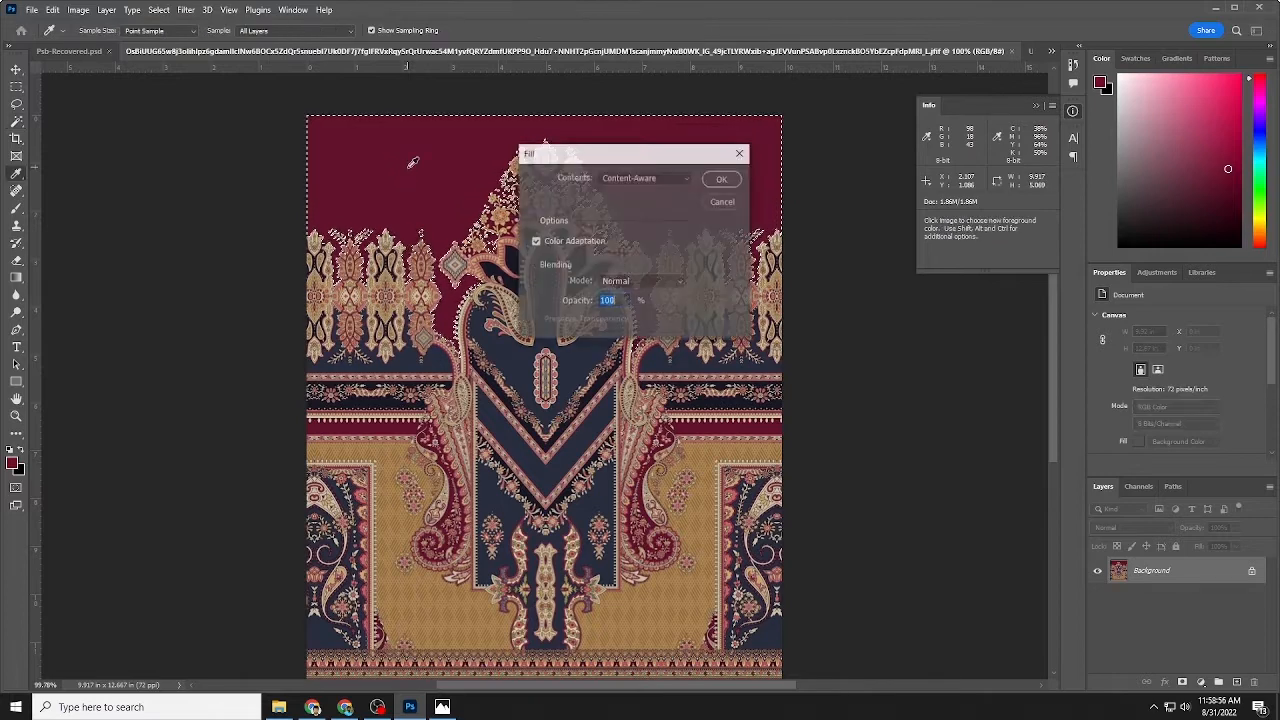
{"action": "left_click", "coordinate": [738, 156]}
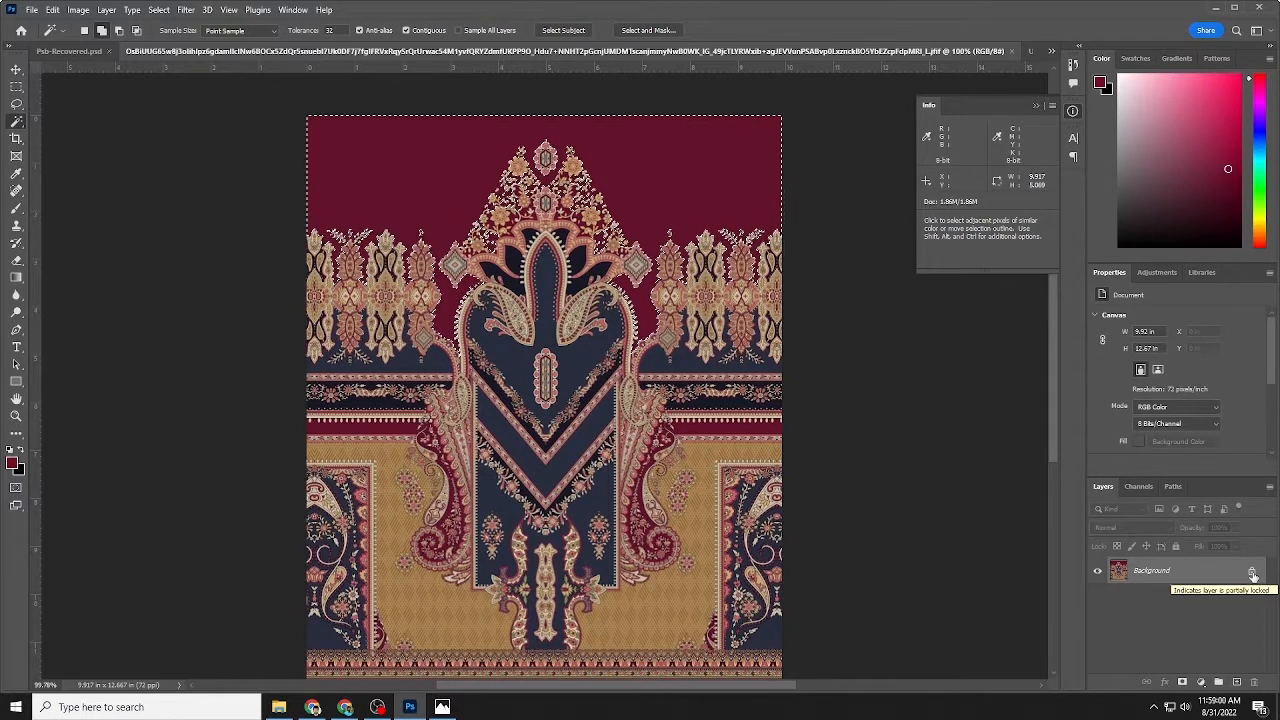
{"action": "left_click", "coordinate": [1252, 573]}
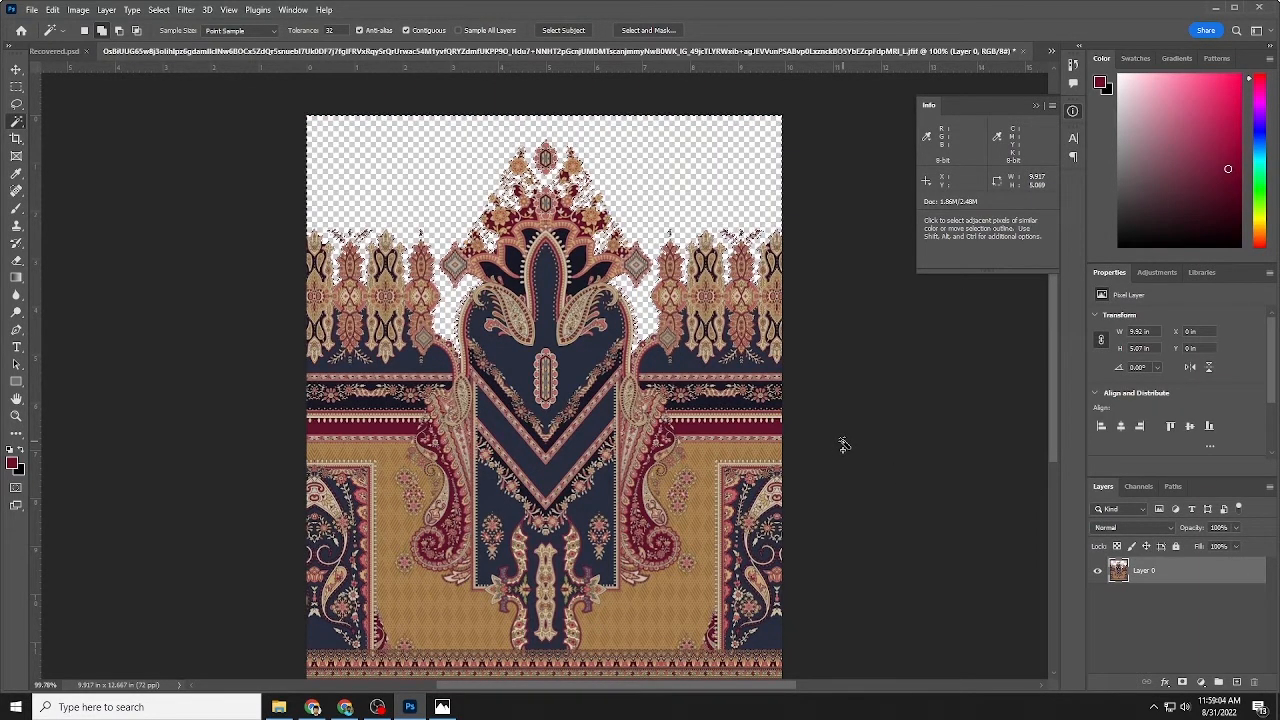
{"action": "key", "text": "ctrl+shift+i"}
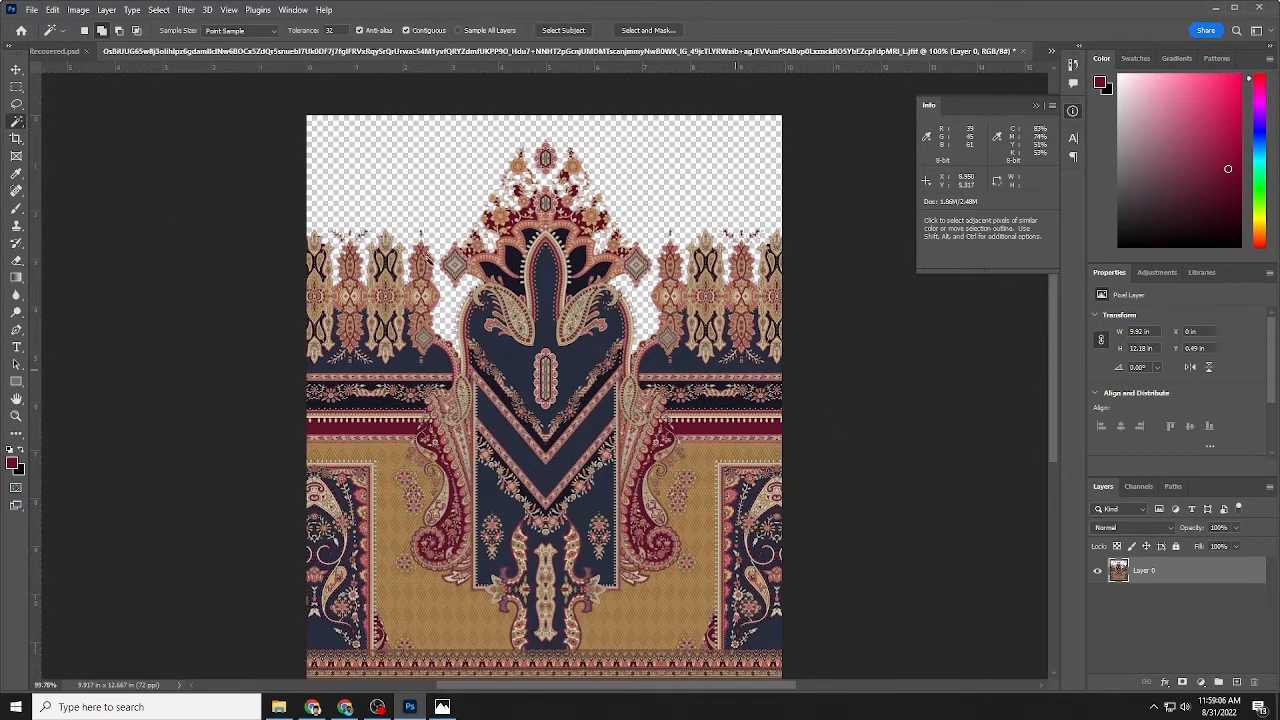
Check the cut edges around the floral peak and undo the deletion of the maroon area
{"action": "left_click", "coordinate": [15, 70]}
{"action": "scroll", "coordinate": [554, 163], "scroll_direction": "up", "scroll_amount": 6}
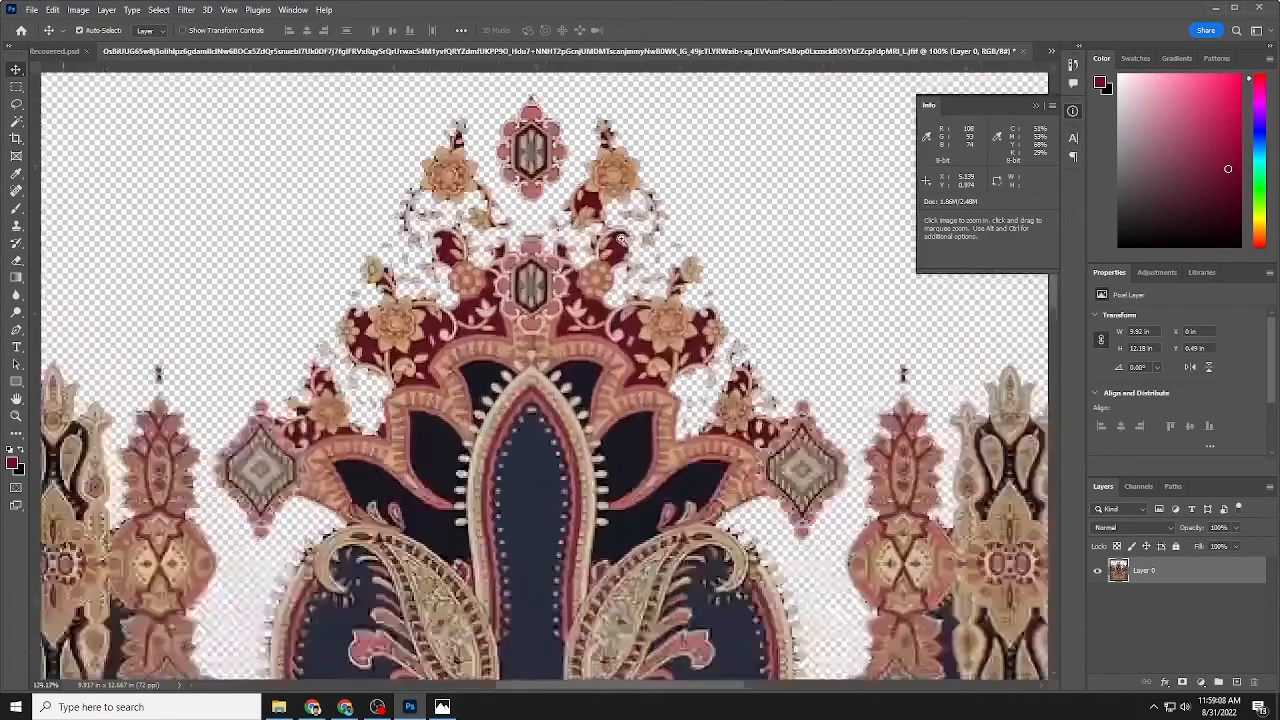
{"action": "scroll", "coordinate": [554, 163], "scroll_direction": "down", "scroll_amount": 7}
{"action": "scroll", "coordinate": [591, 263], "scroll_direction": "up", "scroll_amount": 3}
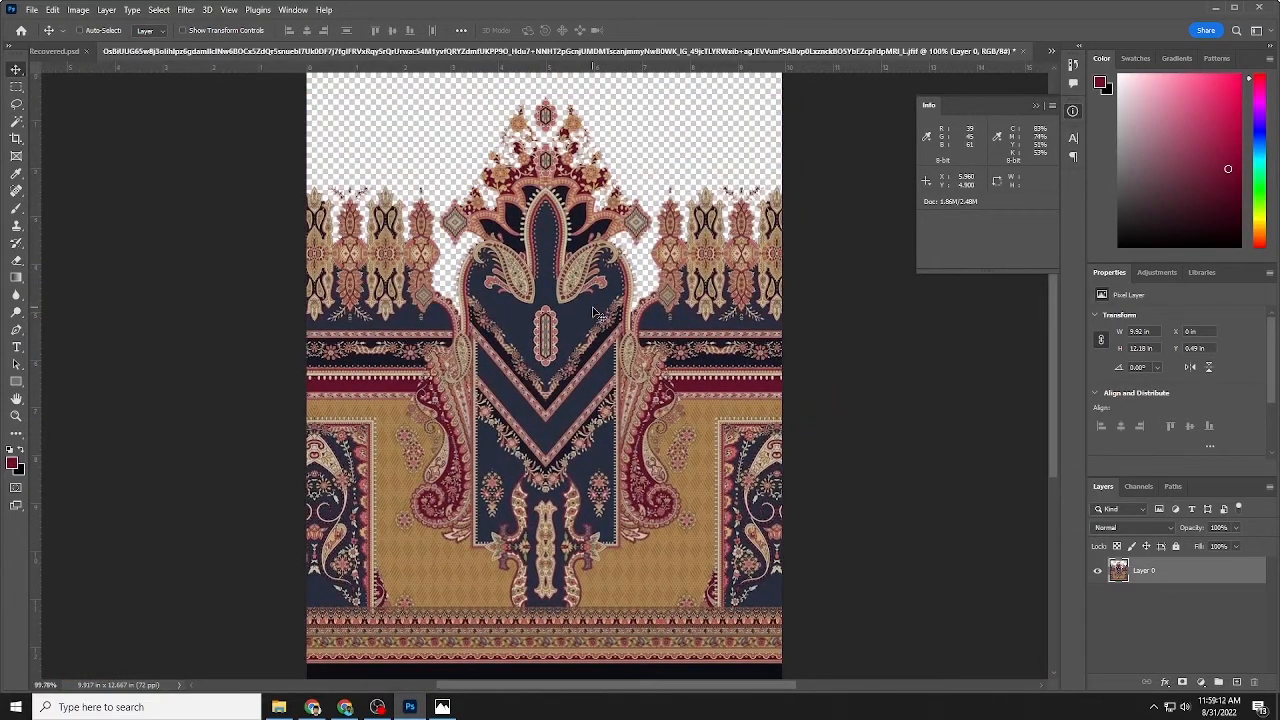
{"action": "key", "text": "ctrl"}
{"action": "key", "text": "ctrl+a"}
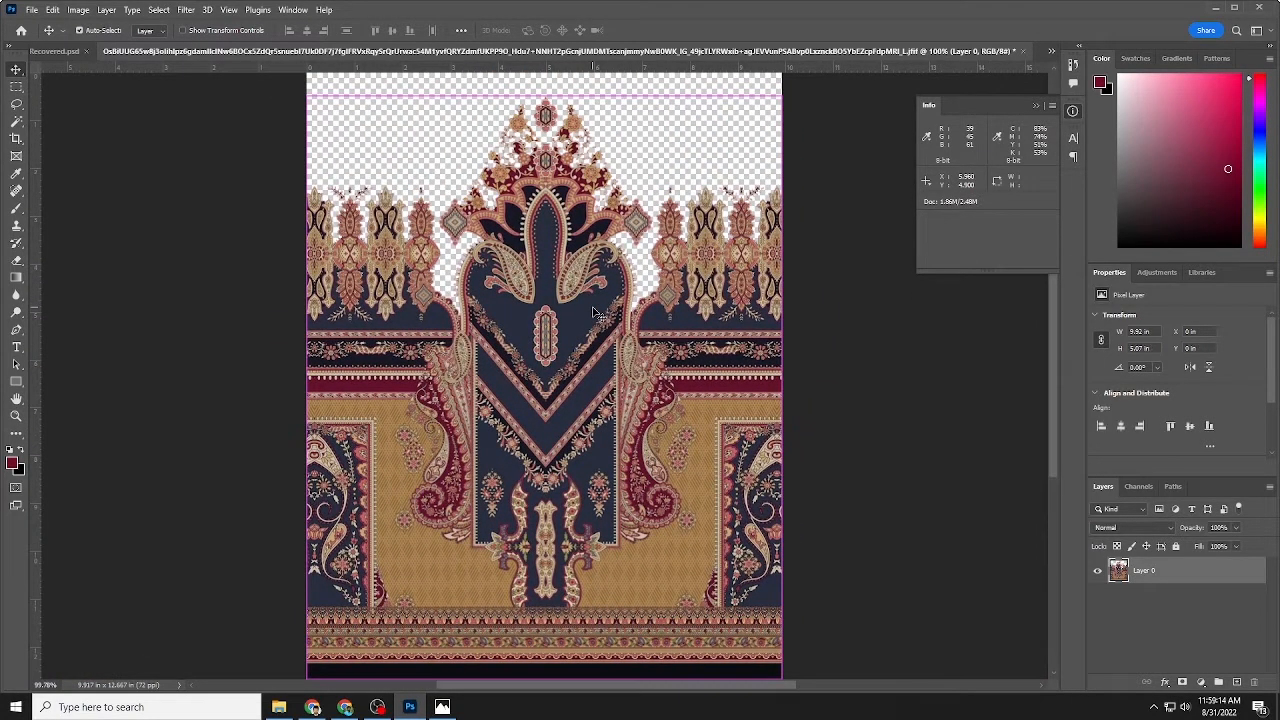
{"action": "key", "text": "Up"}
{"action": "key", "text": "Down"}
{"action": "key", "text": "ctrl+shift+i"}
{"action": "key", "text": "alt+BackSpace"}
Resample the textile pattern image to a resolution of 200 pixels/inch
{"action": "key", "text": "ctrl+alt+i"}
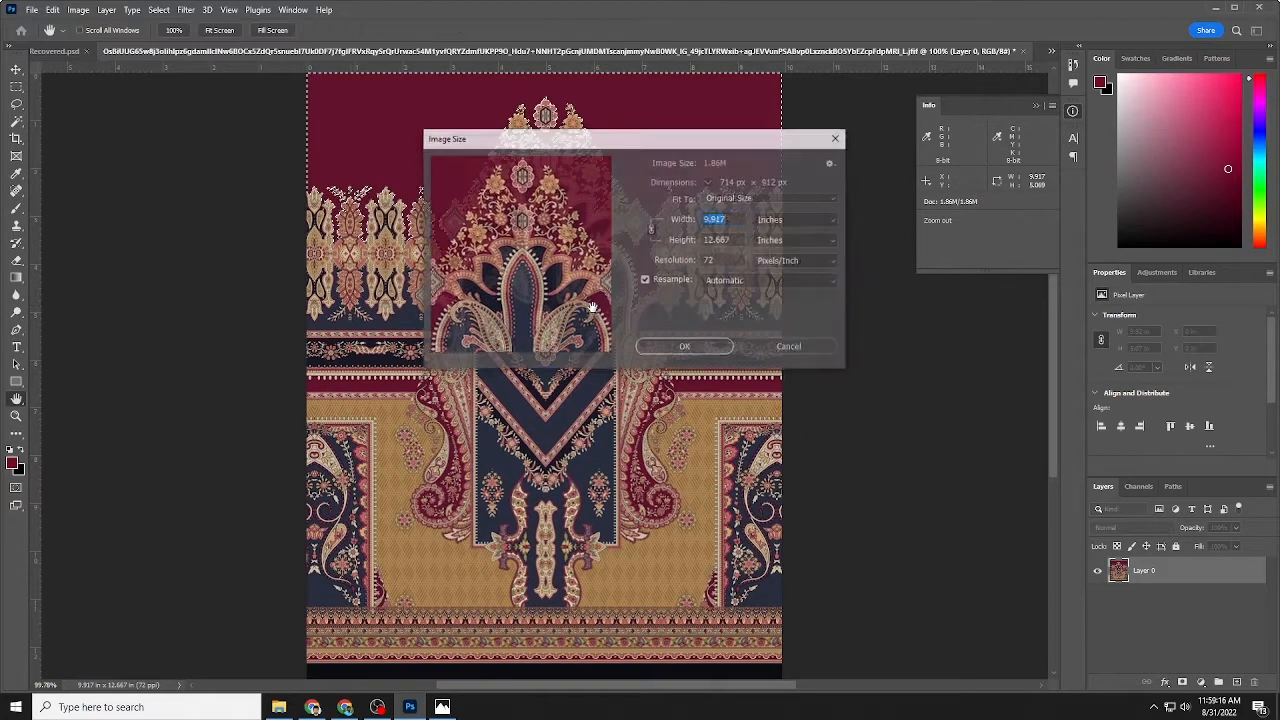
{"action": "double_click", "coordinate": [726, 258]}
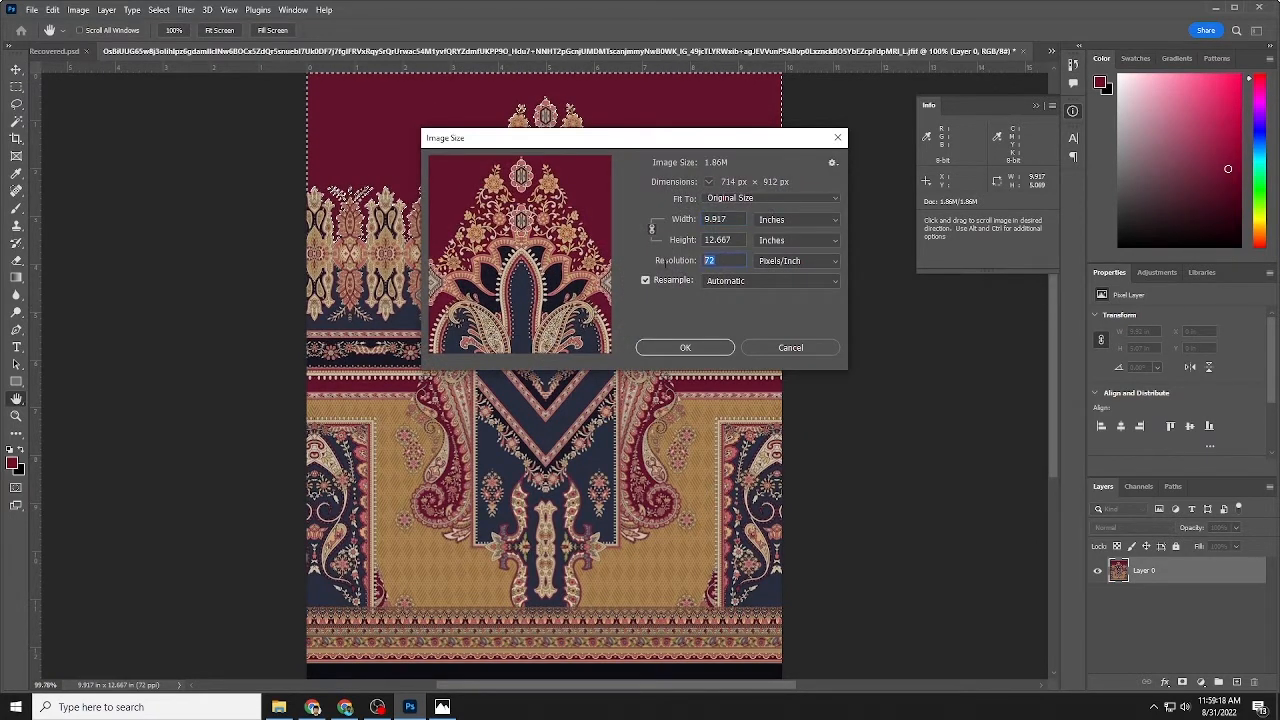
{"action": "type", "text": "200"}
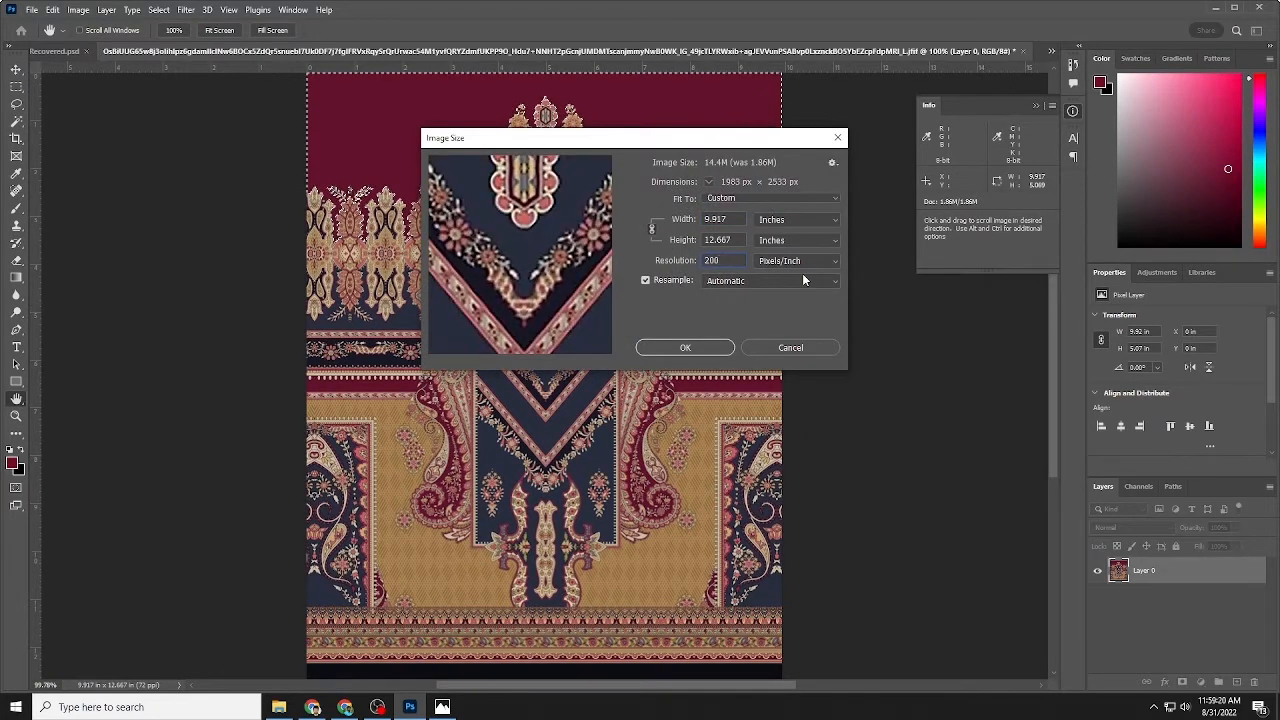
{"action": "left_click", "coordinate": [648, 347]}
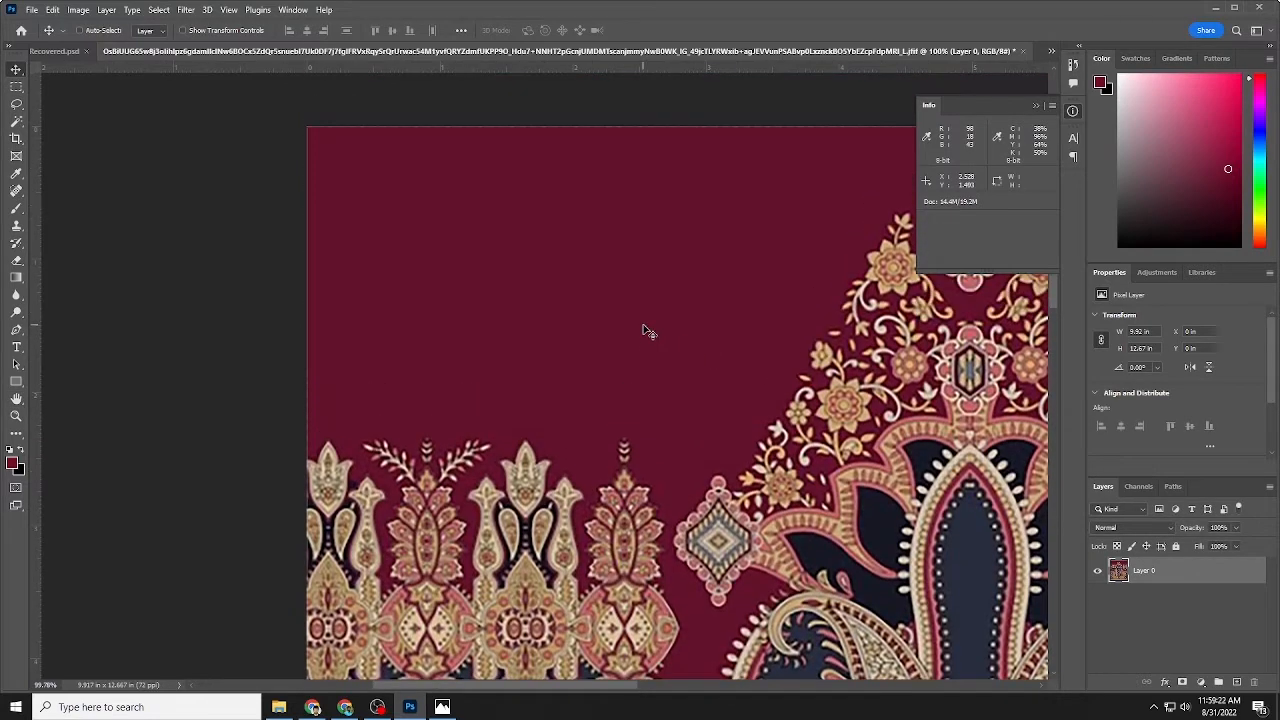
{"action": "key", "text": "ctrl+0"}
Select the plain maroon area above the motifs with the Magic Wand, delete it and clear the selection
{"action": "left_click", "coordinate": [18, 122]}
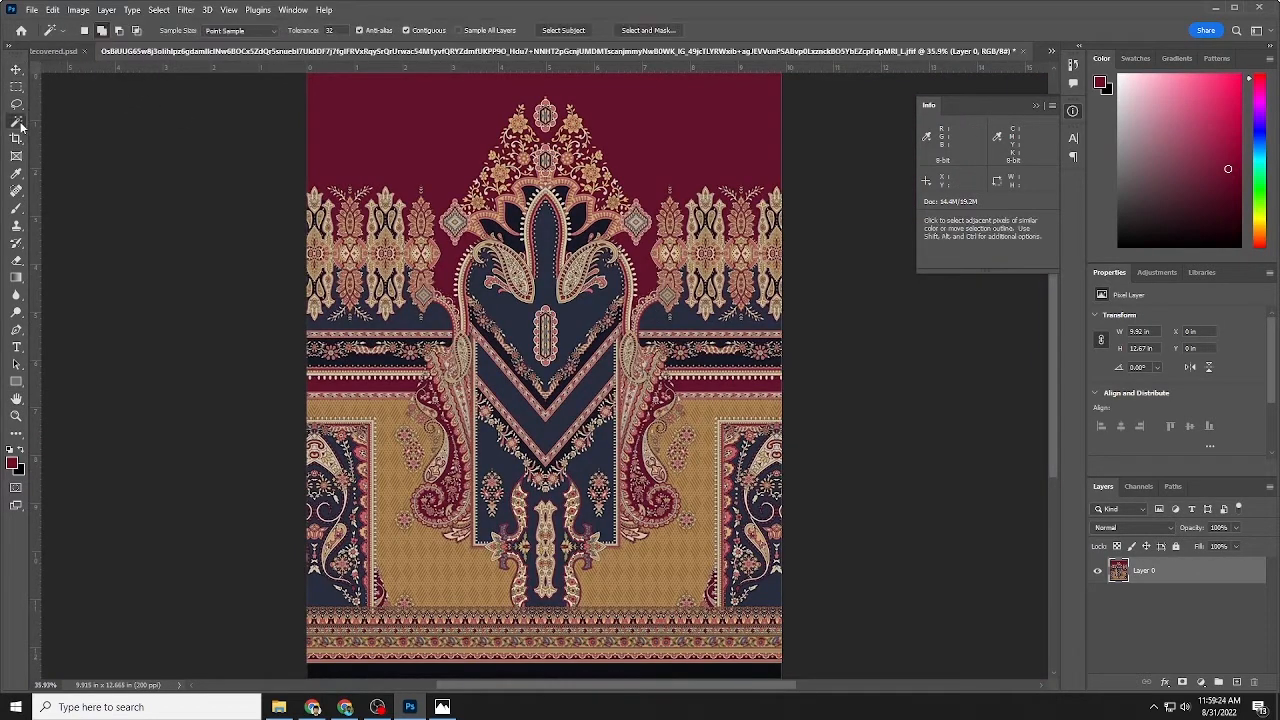
{"action": "scroll", "coordinate": [662, 188], "scroll_direction": "up", "scroll_amount": 2}
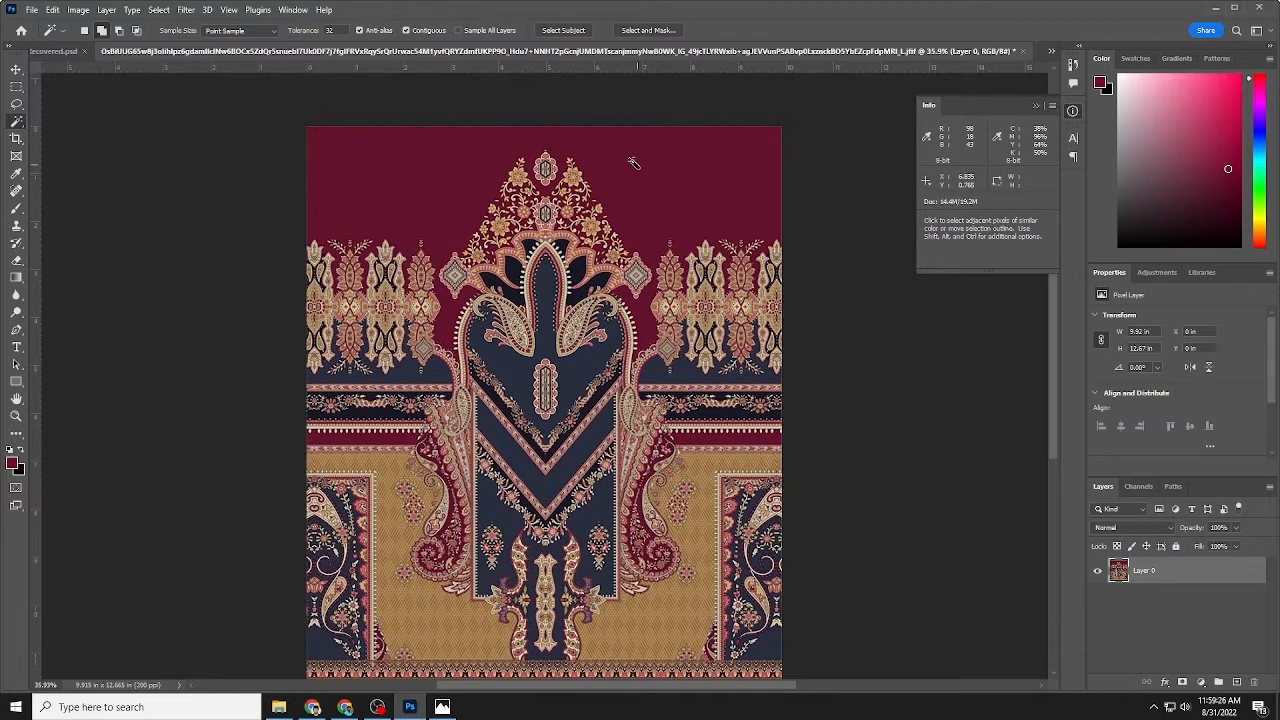
{"action": "left_click", "coordinate": [633, 160]}
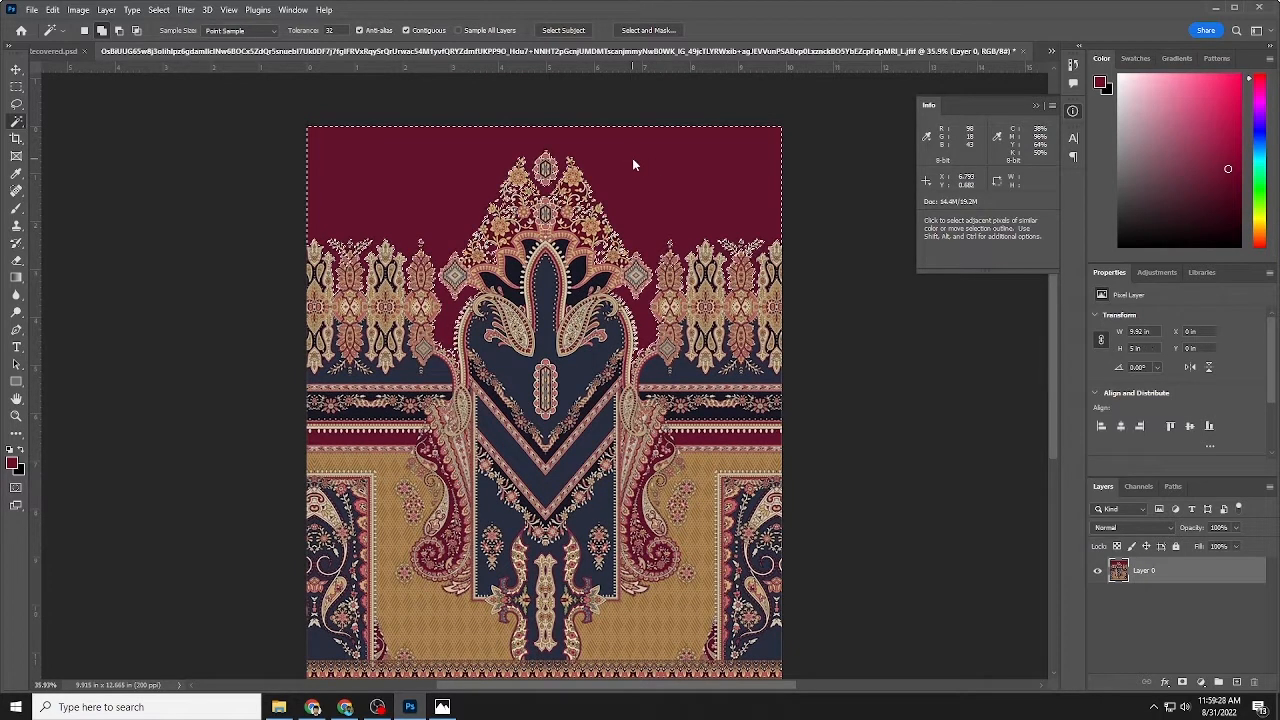
{"action": "key", "text": "Delete"}
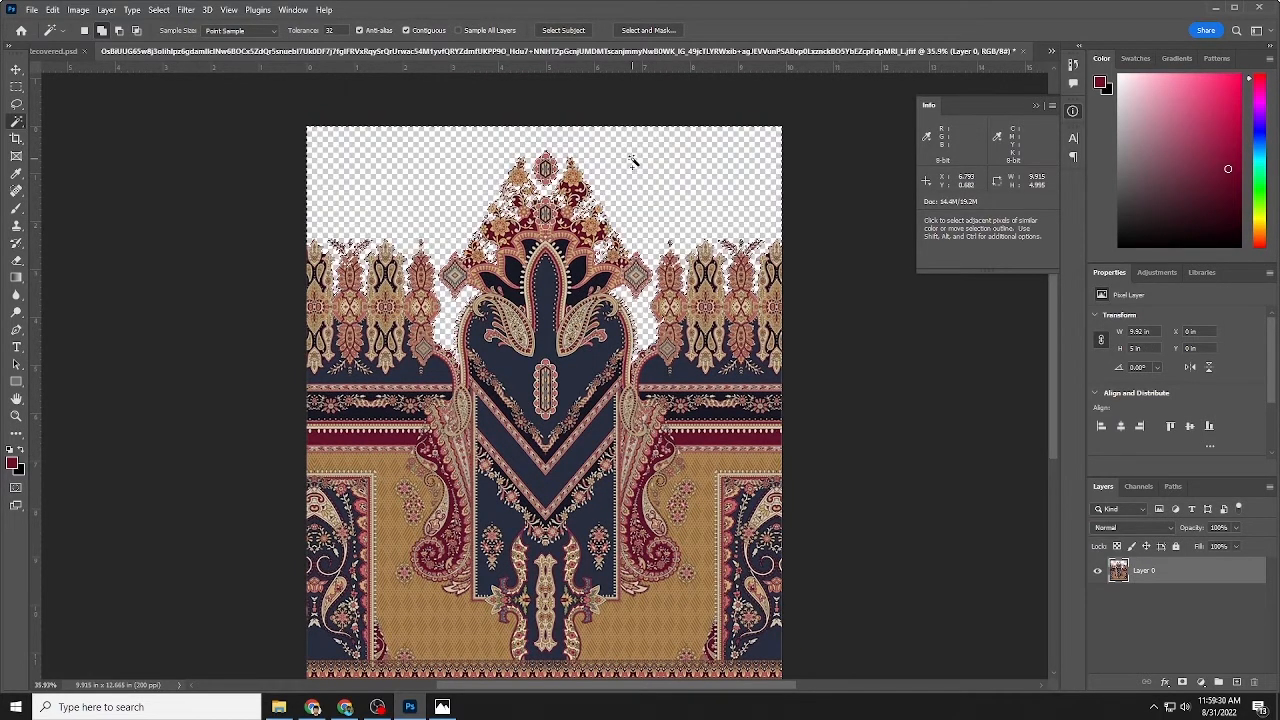
{"action": "key", "text": "ctrl+space"}
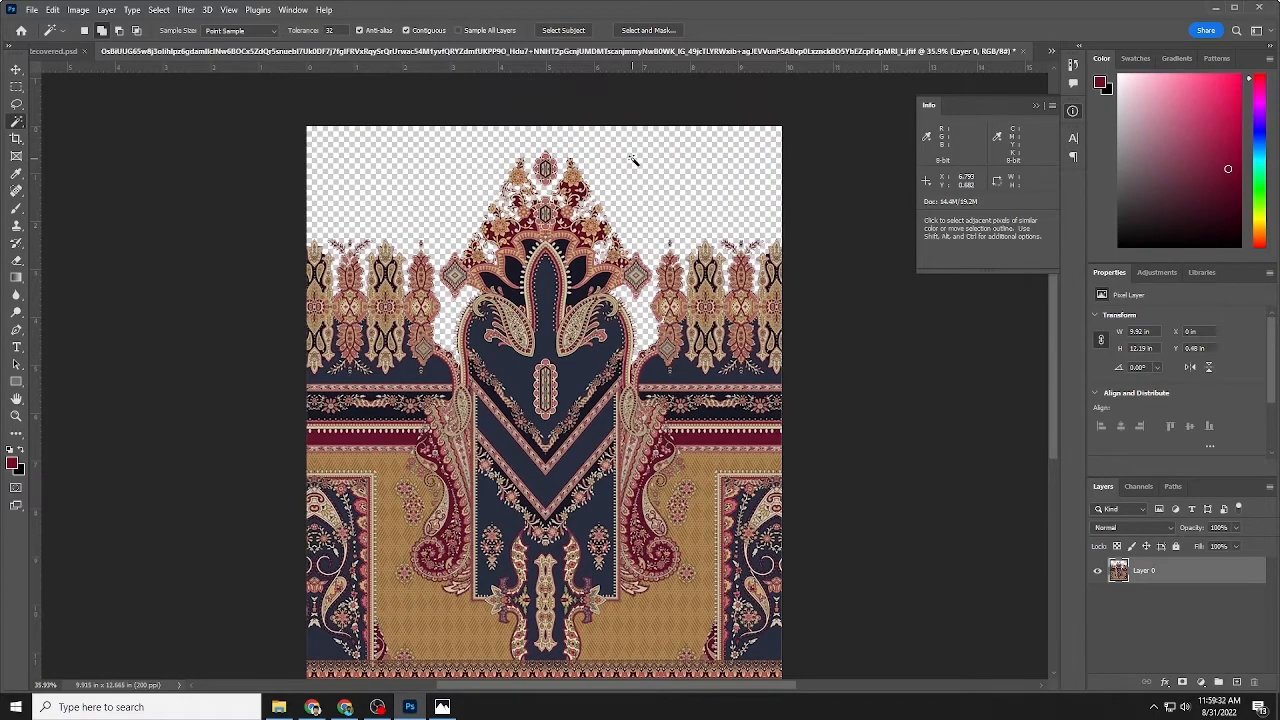
Delete the remaining maroon areas among the right-hand scrolls of the floral peak, using the Magic Wand to select them
{"action": "left_click_drag", "start_coordinate": [530, 183], "coordinate": [620, 219]}
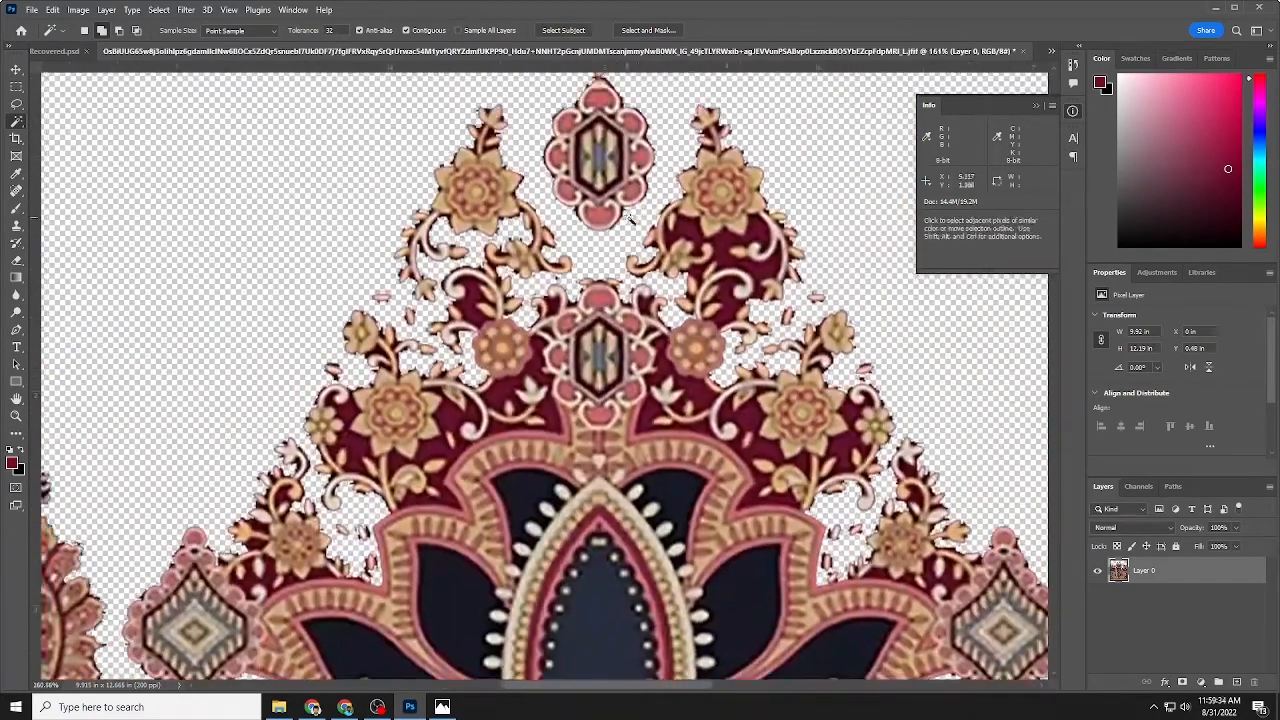
{"action": "key", "text": "space"}
{"action": "left_click_drag", "start_coordinate": [705, 219], "coordinate": [575, 263]}
{"action": "key", "text": "ctrl+space"}
{"action": "left_click", "coordinate": [575, 263]}
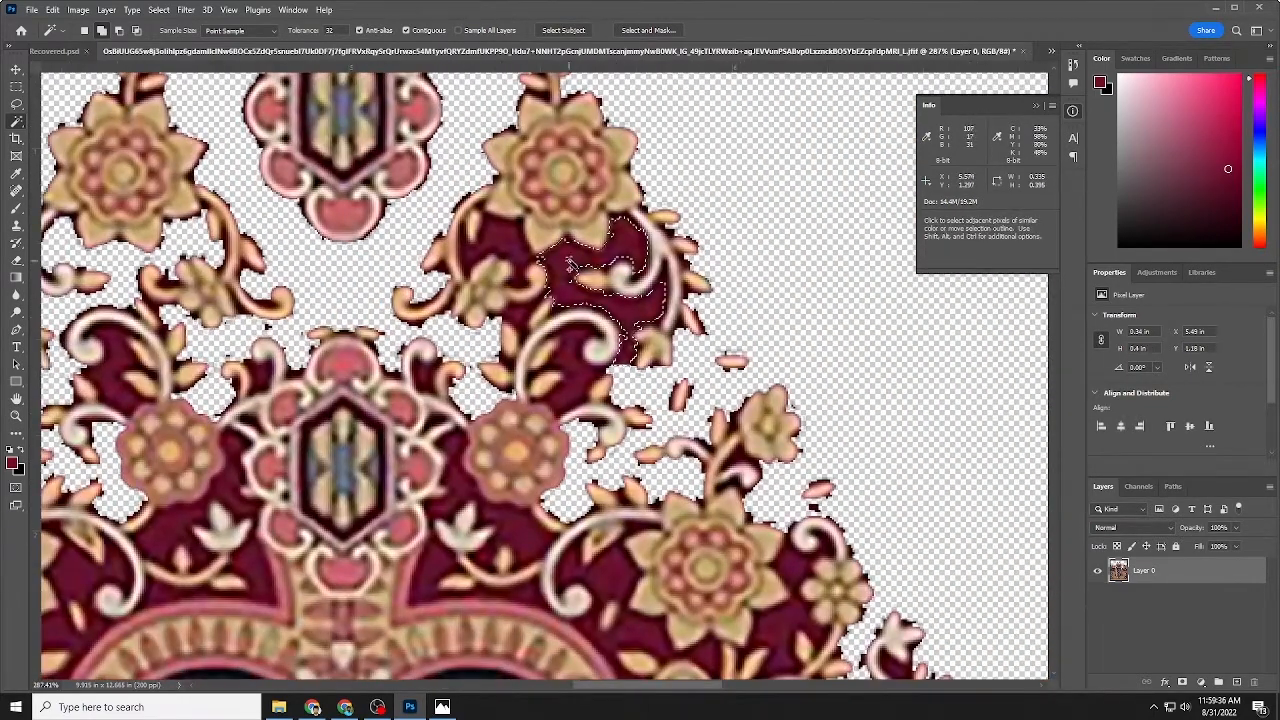
{"action": "scroll", "coordinate": [575, 263], "scroll_direction": "down", "scroll_amount": 1}
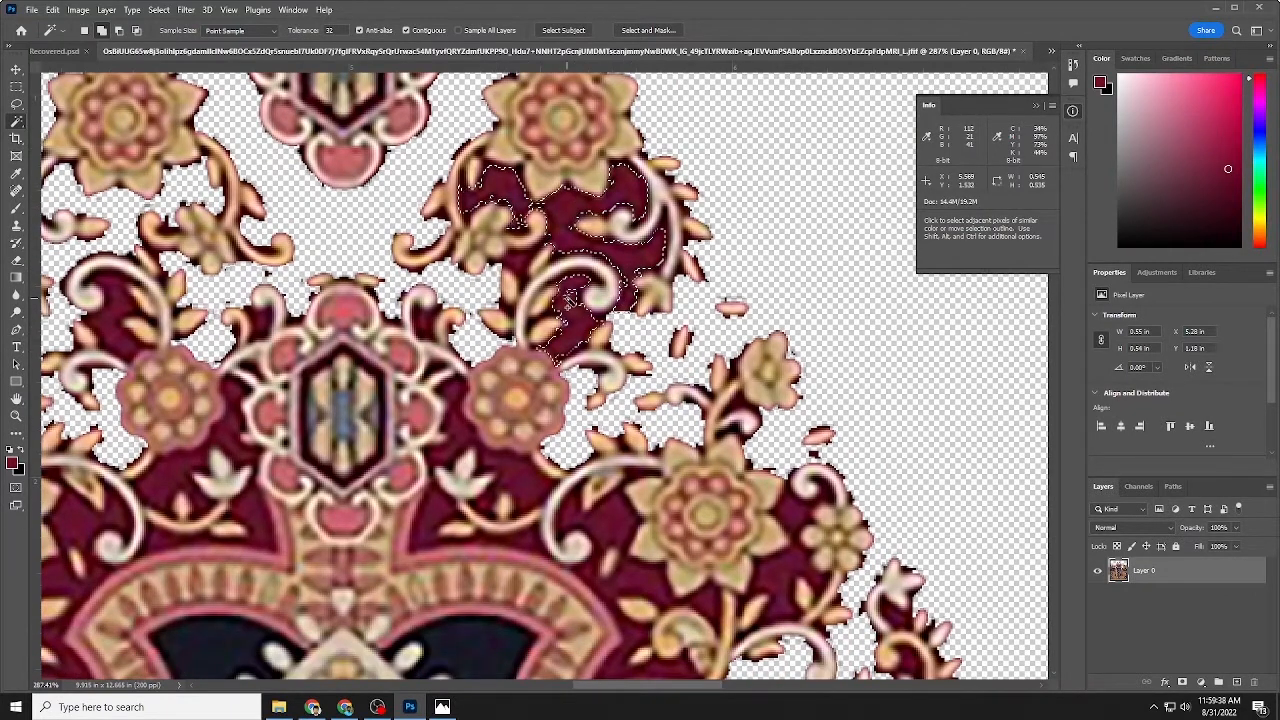
{"action": "key", "text": "Delete"}
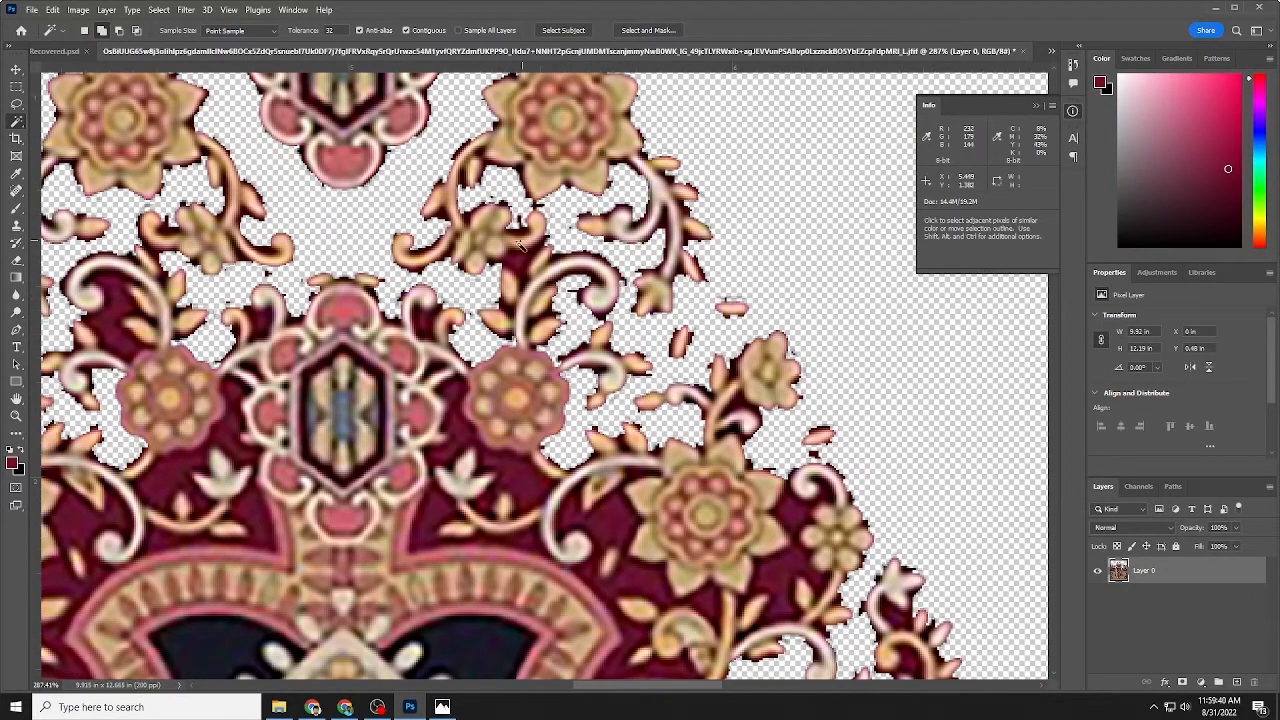
{"action": "scroll", "coordinate": [522, 262], "scroll_direction": "down", "scroll_amount": 3}
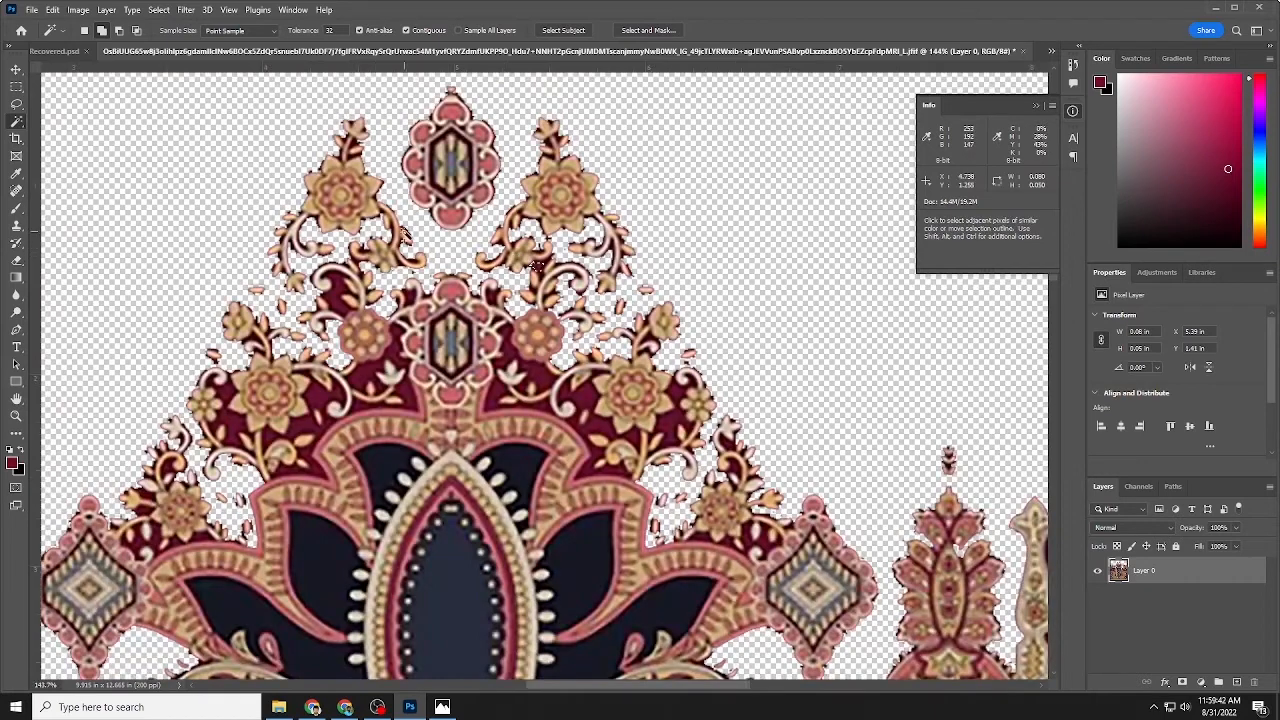
{"action": "key", "text": "ctrl+0"}
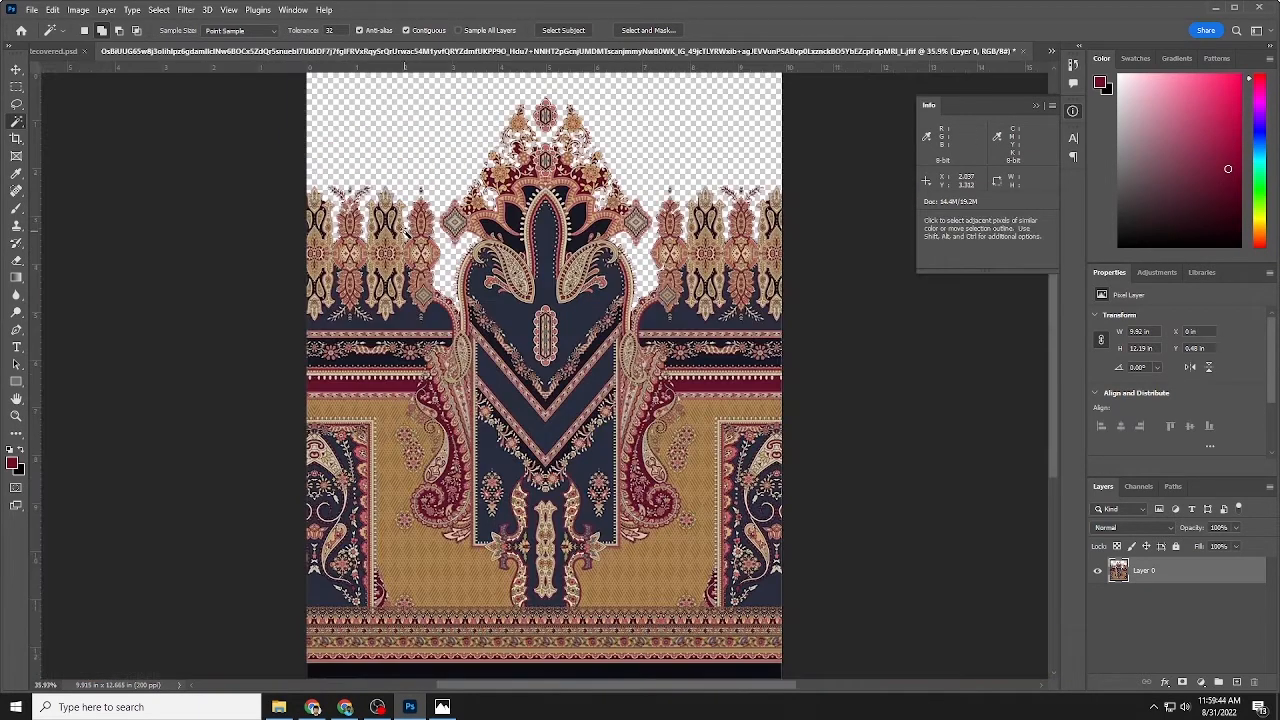
Copy the cut-out border pattern into the maroon Untitled-1 document as a new layer
{"action": "left_click", "coordinate": [15, 70]}
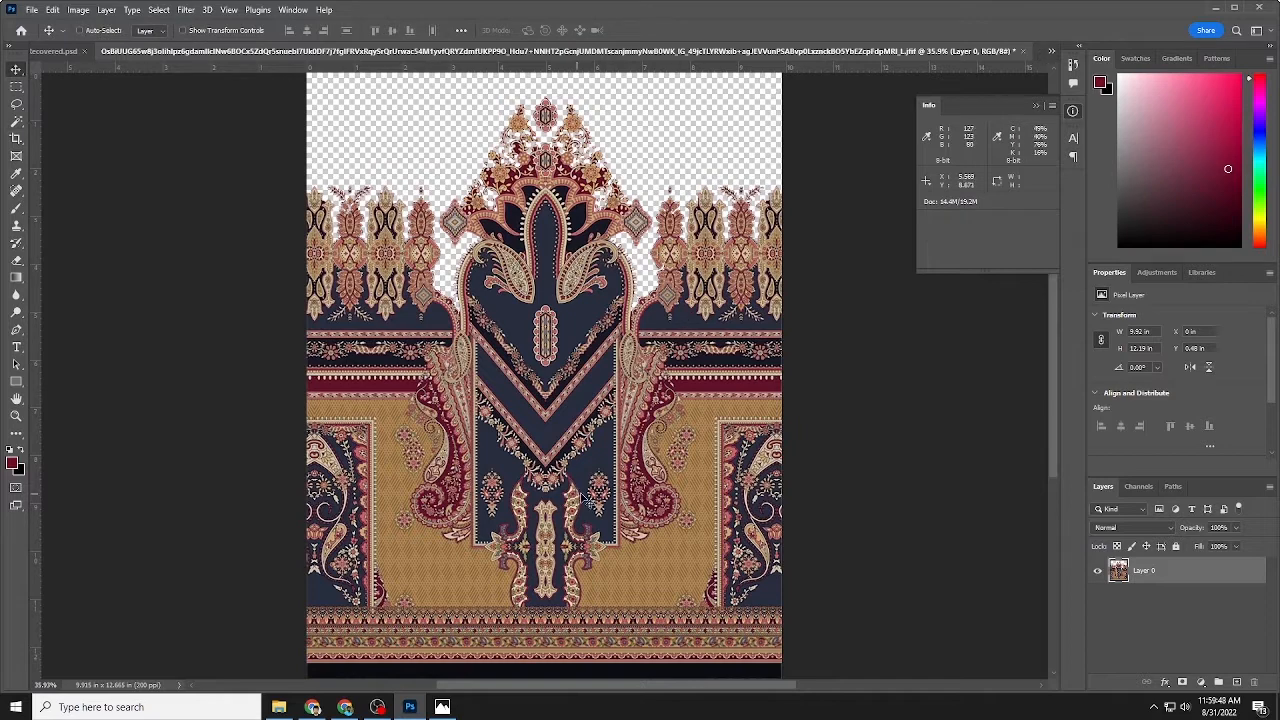
{"action": "left_click", "coordinate": [1051, 52]}
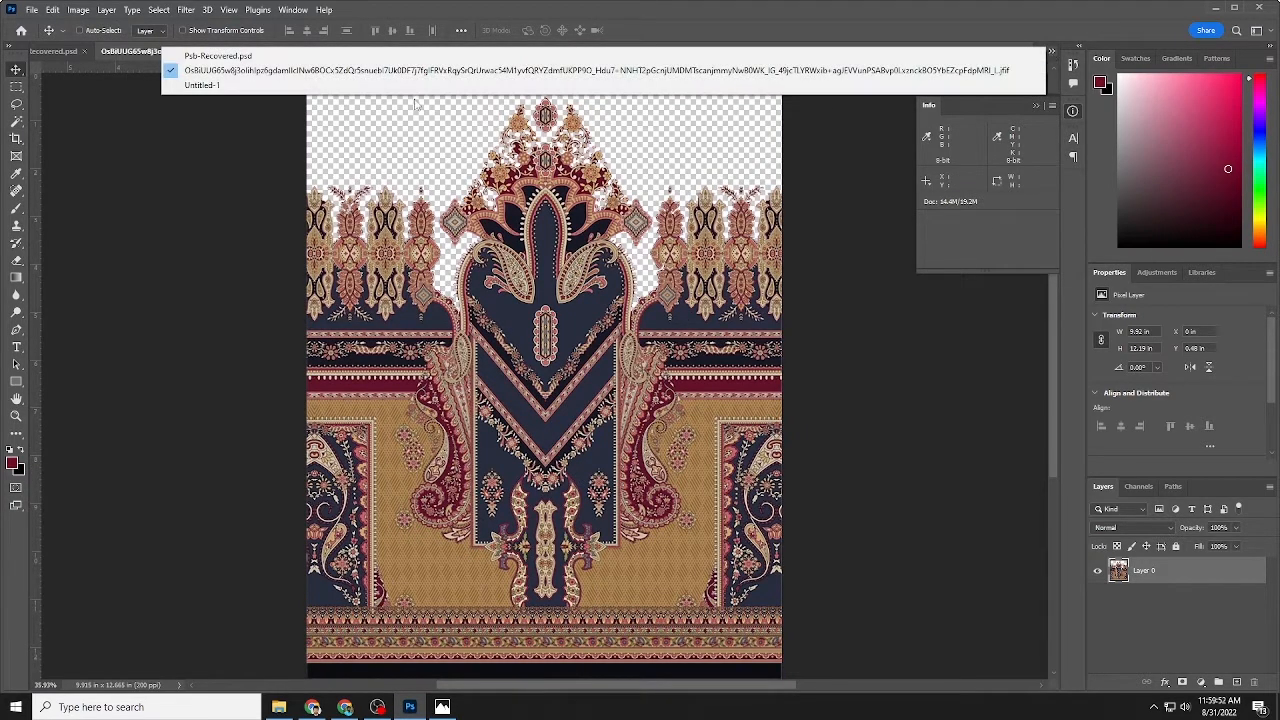
{"action": "left_click", "coordinate": [196, 86]}
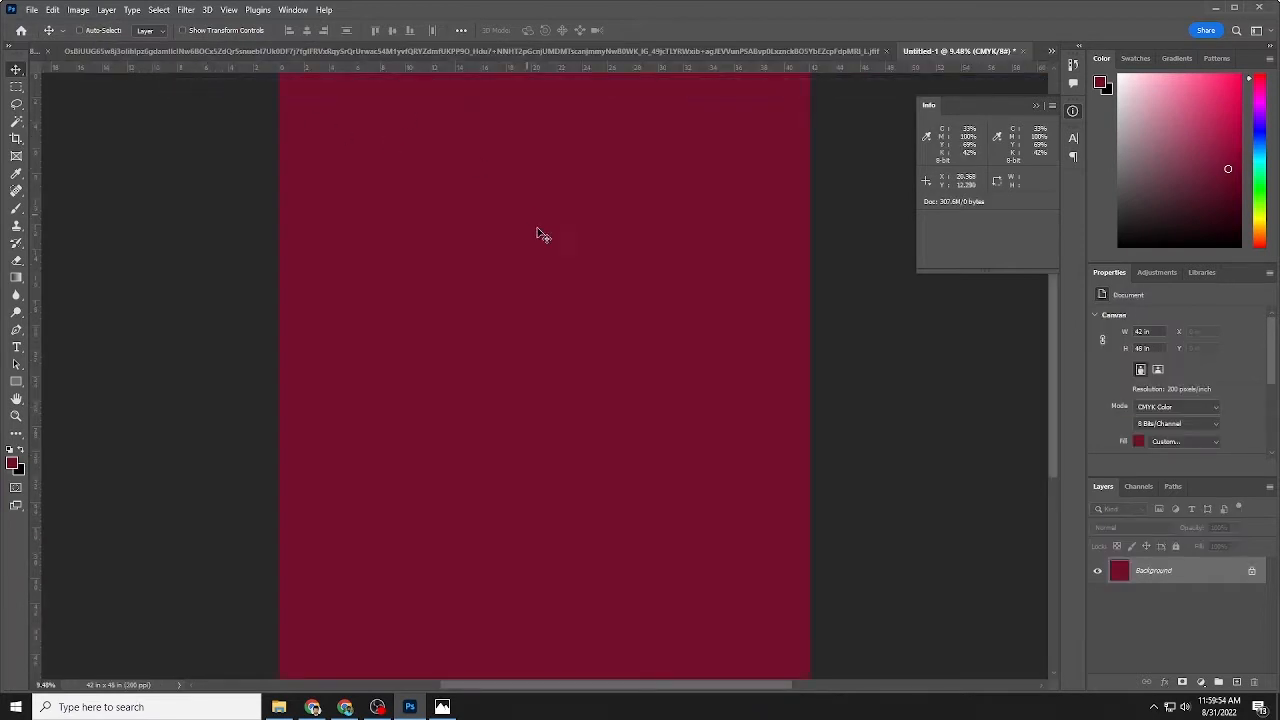
{"action": "key", "text": "ctrl+v"}
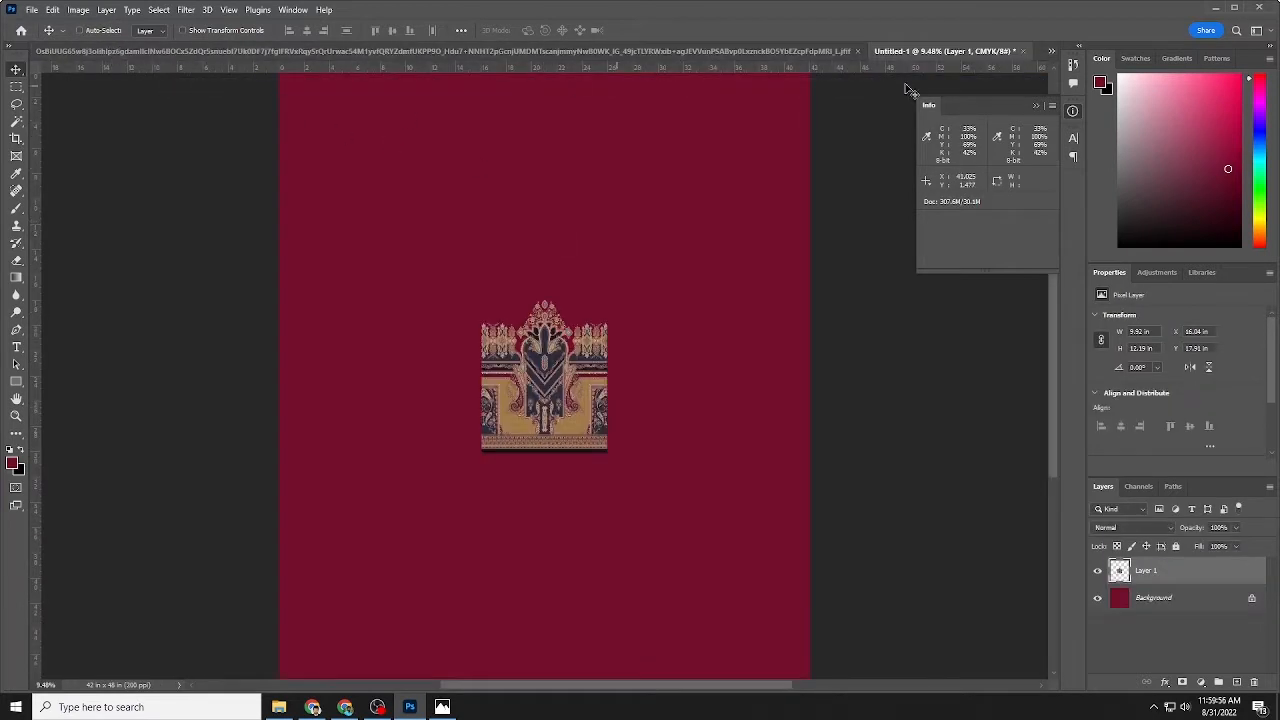
Close the source textile pattern image without saving its changes
{"action": "left_click", "coordinate": [788, 54]}
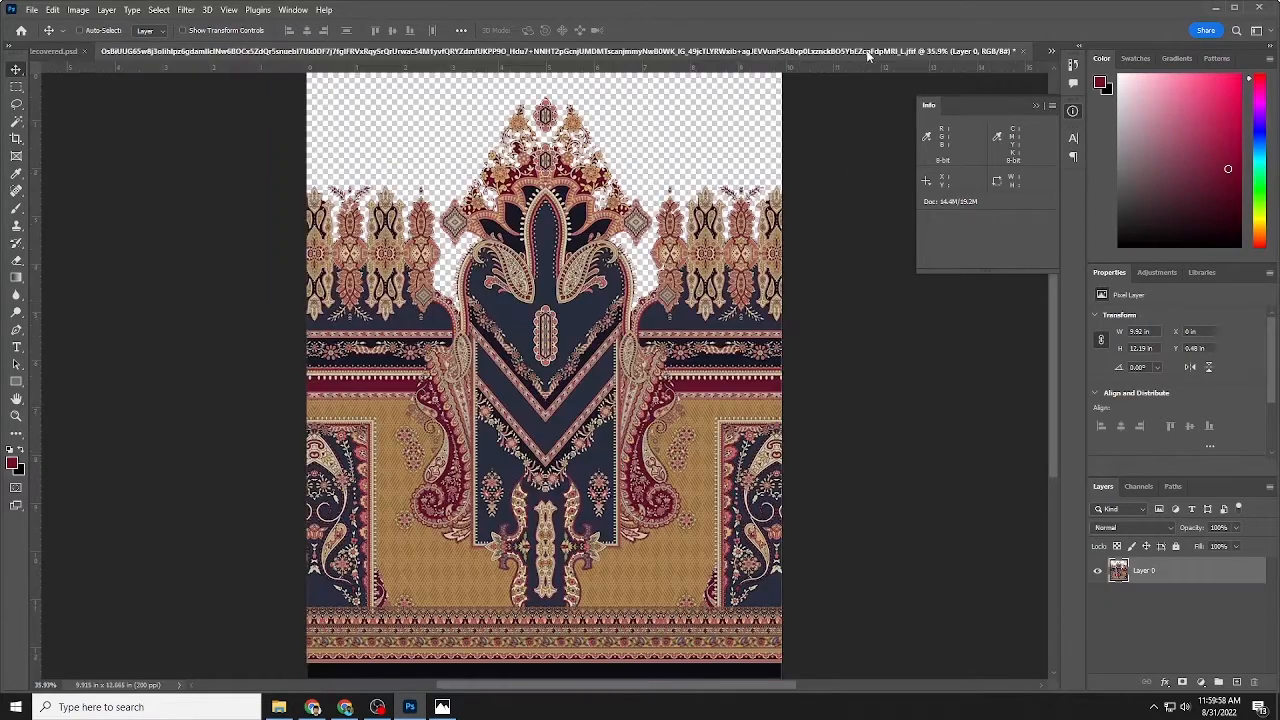
{"action": "left_click", "coordinate": [1023, 52]}
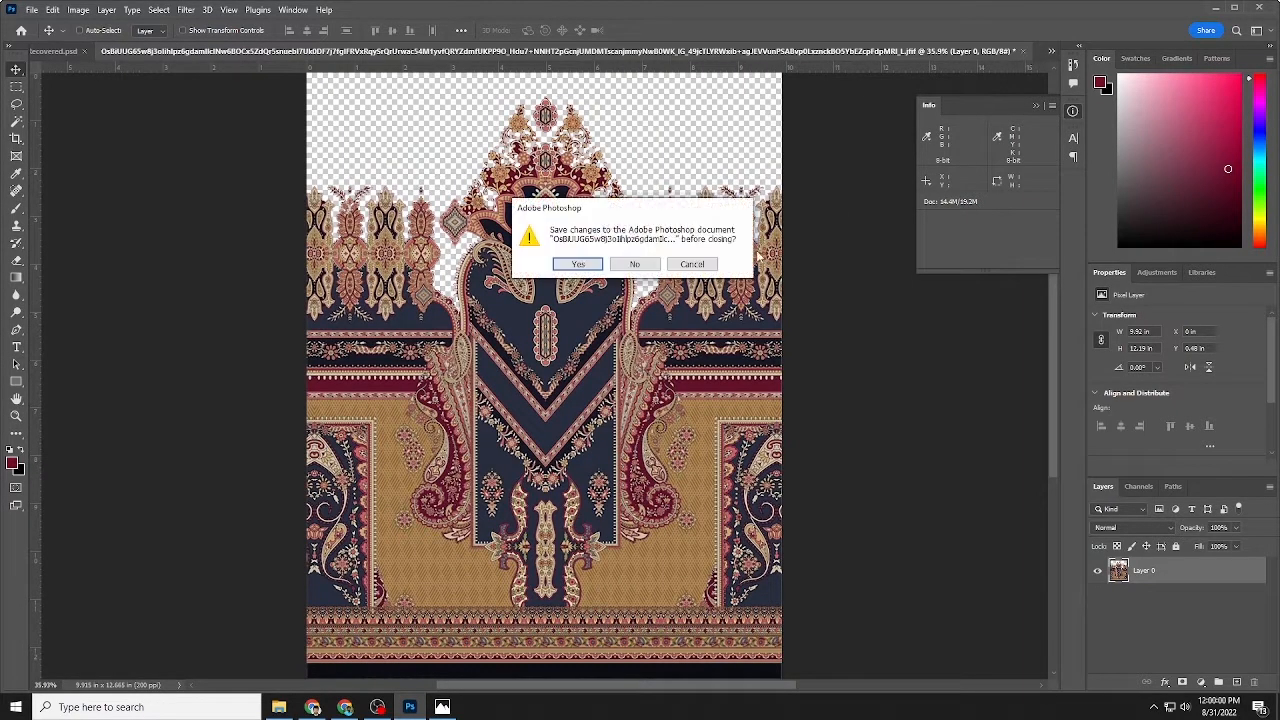
{"action": "left_click", "coordinate": [636, 264]}
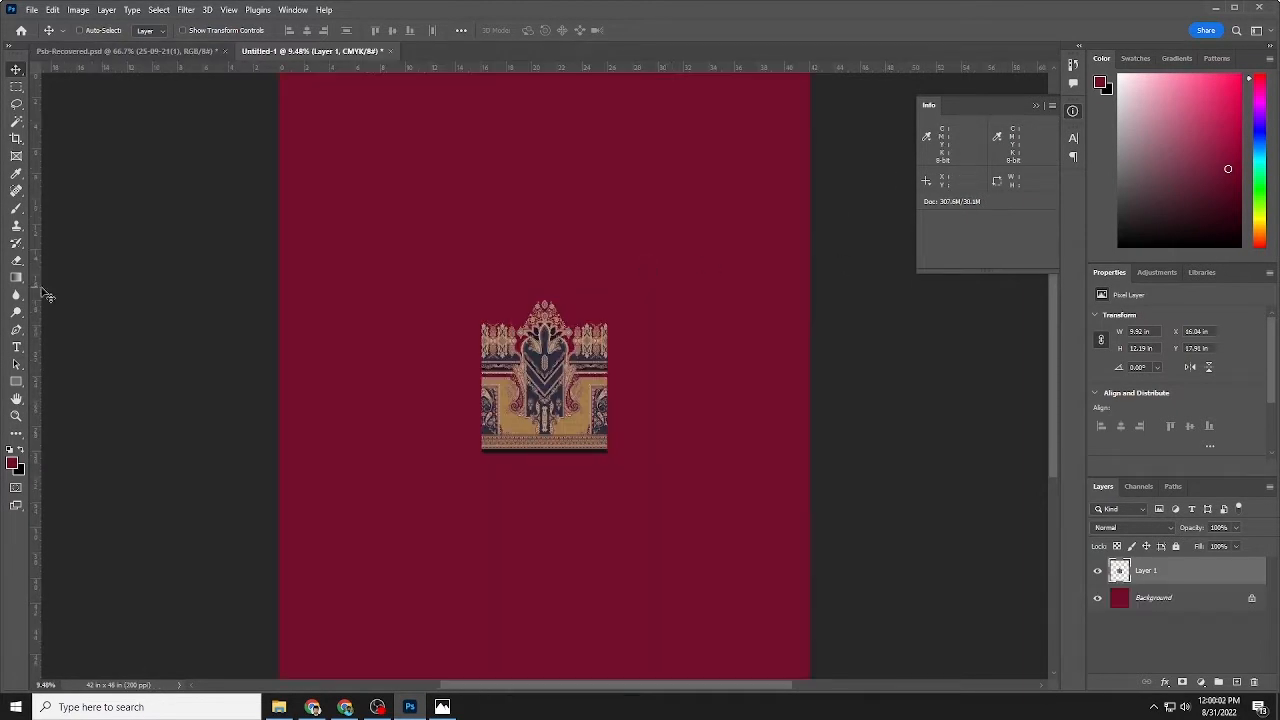
Fill a full-width strip about 0.83 in high along the canvas's bottom edge with black on a new layer, and deselect
{"action": "scroll", "coordinate": [623, 414], "scroll_direction": "down", "scroll_amount": 3}
{"action": "left_click", "coordinate": [16, 87]}
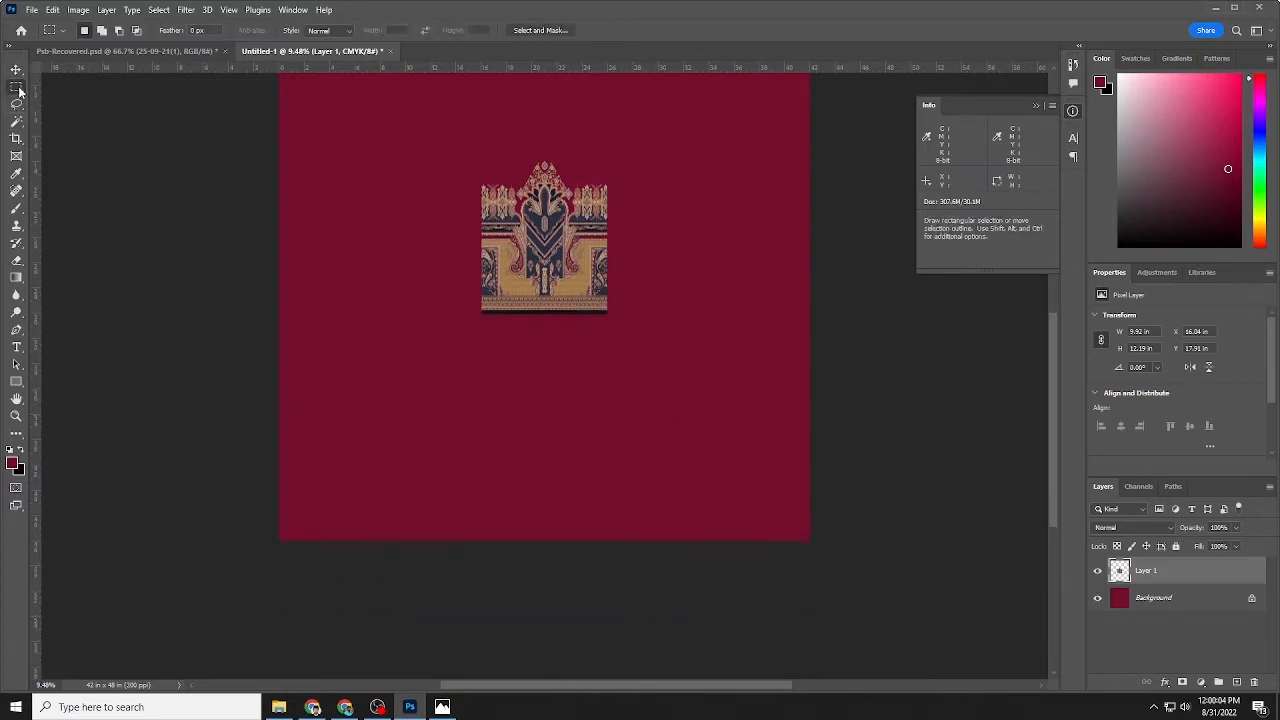
{"action": "scroll", "coordinate": [452, 489], "scroll_direction": "down", "scroll_amount": 2}
{"action": "scroll", "coordinate": [471, 449], "scroll_direction": "up", "scroll_amount": 1, "text": "alt"}
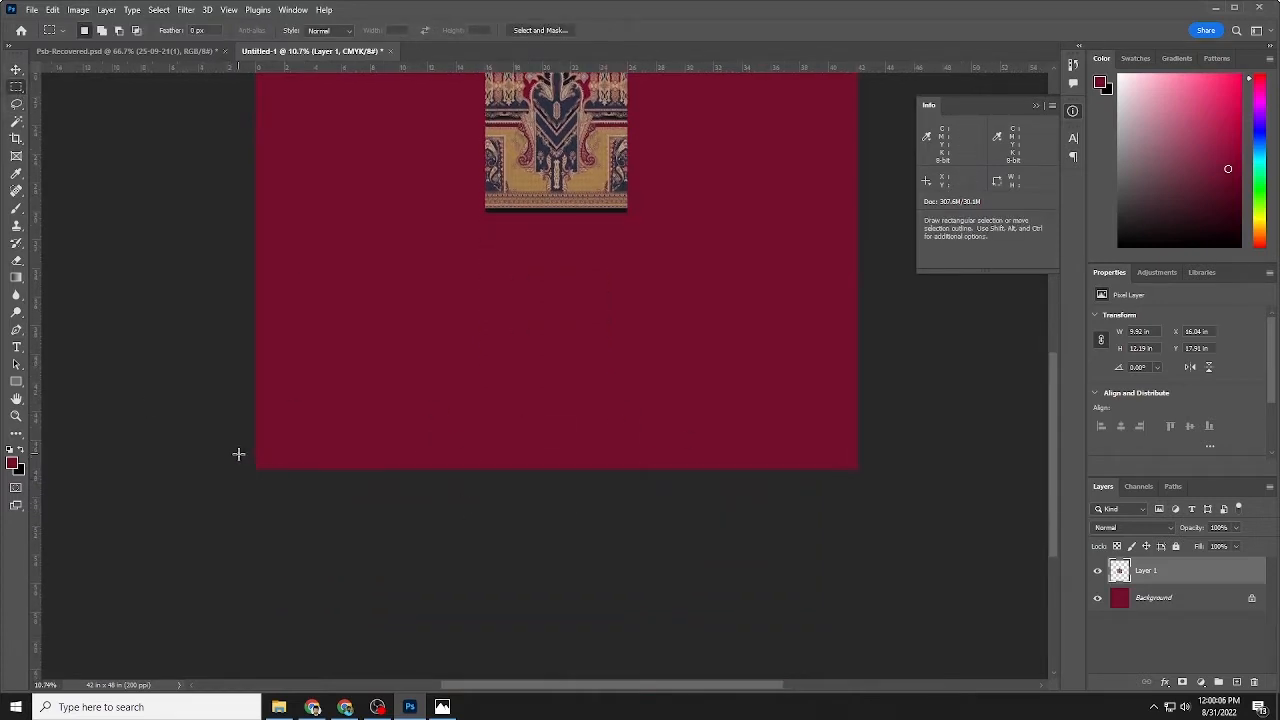
{"action": "left_click_drag", "start_coordinate": [237, 451], "coordinate": [962, 477]}
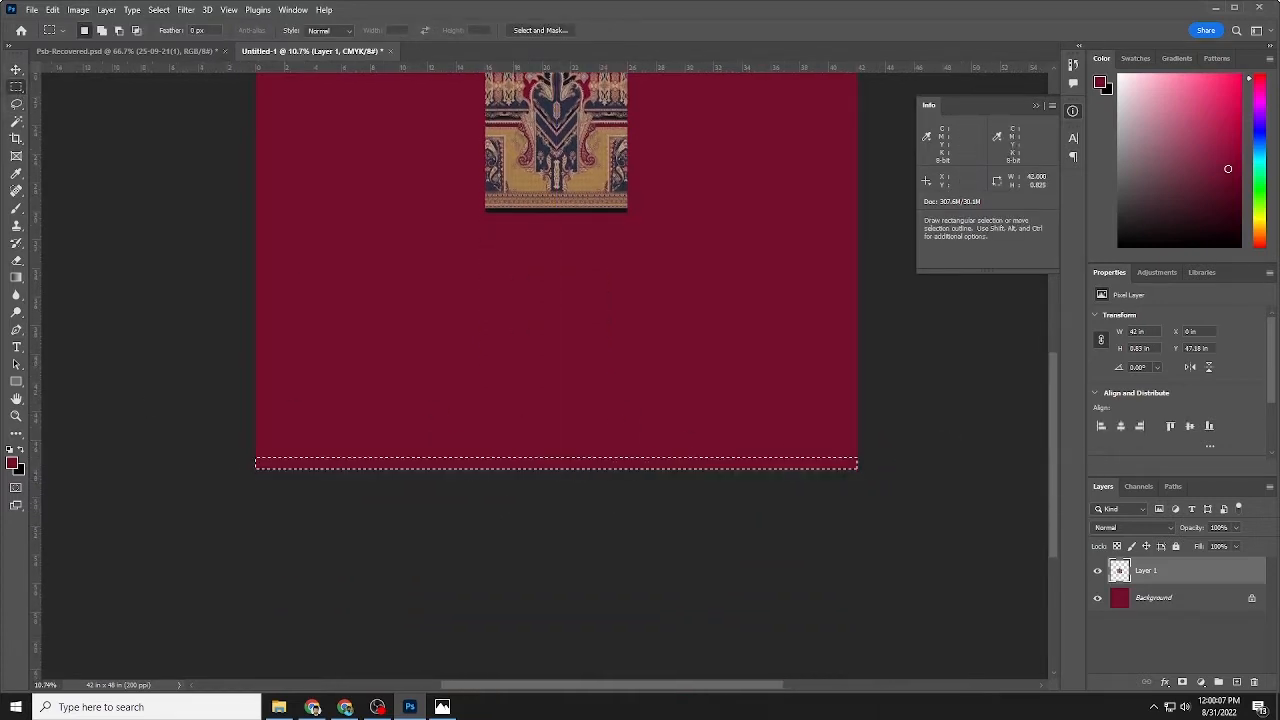
{"action": "left_click", "coordinate": [1236, 682]}
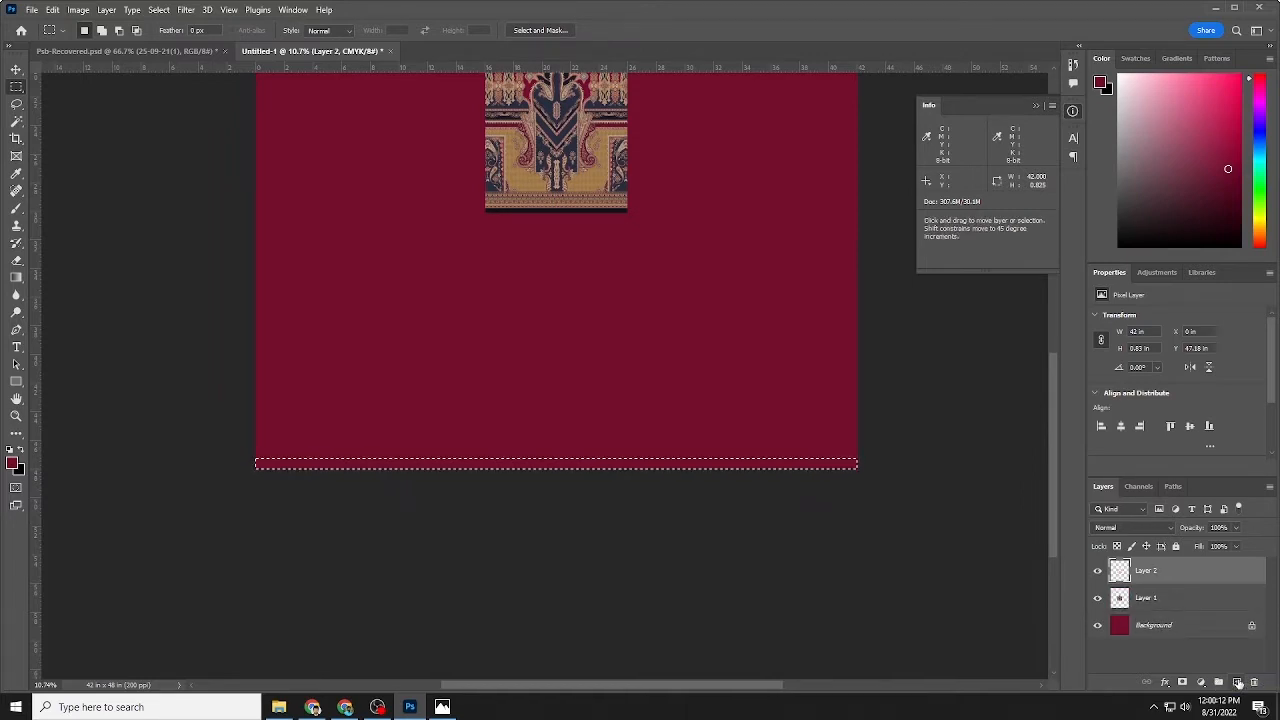
{"action": "key", "text": "ctrl+BackSpace"}
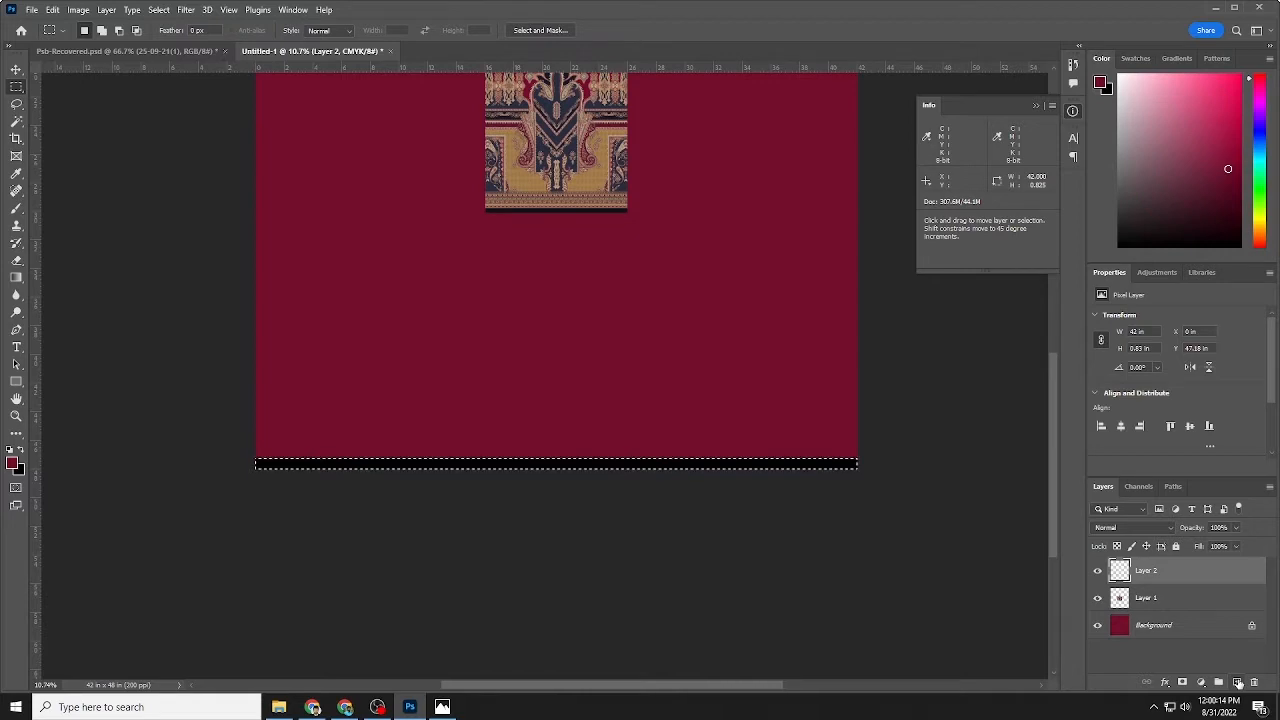
{"action": "key", "text": "ctrl+d"}
Stretch the black strip upward to a height of 1 in, keeping its lower edge on the canvas bottom
{"action": "key", "text": "ctrl+t"}
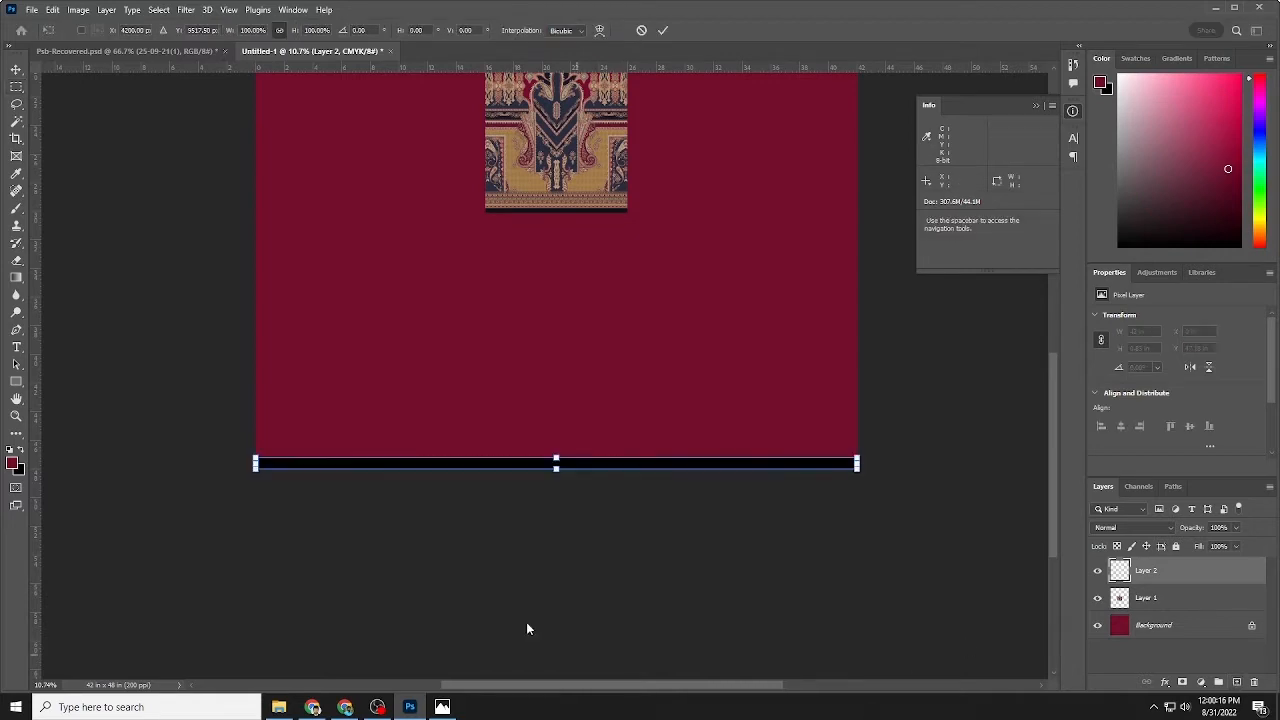
{"action": "left_click", "coordinate": [563, 453], "text": "ctrl"}
{"action": "mouse_move", "coordinate": [526, 475]}
{"action": "left_mouse_down"}
{"action": "mouse_move", "coordinate": [529, 444]}
{"action": "mouse_move", "coordinate": [527, 463]}
{"action": "left_mouse_up"}
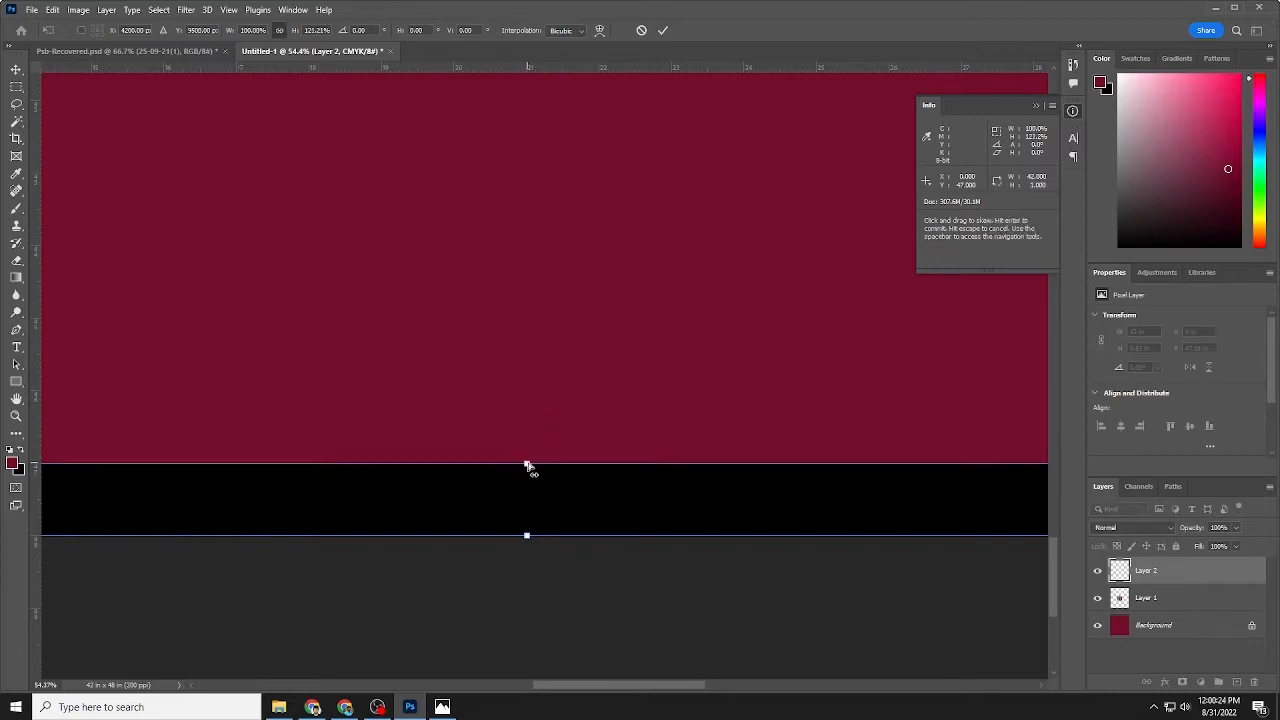
{"action": "key", "text": "Return"}
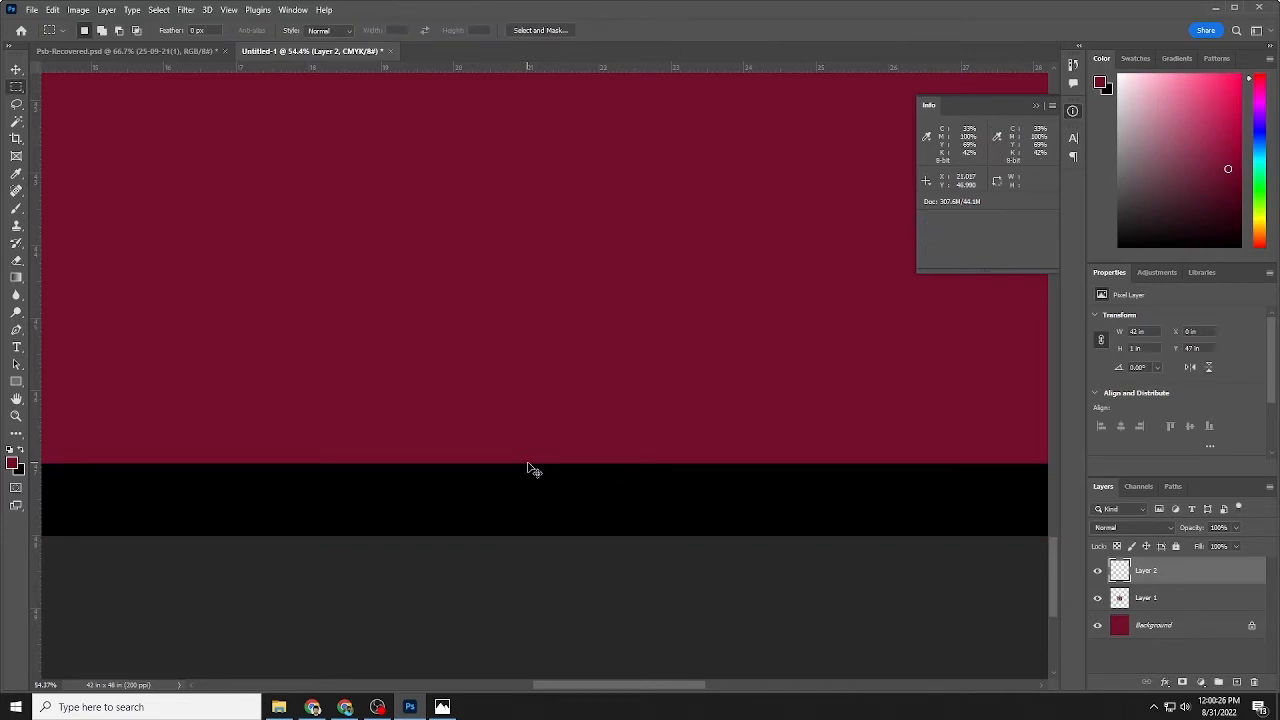
{"action": "key", "text": "ctrl+0"}
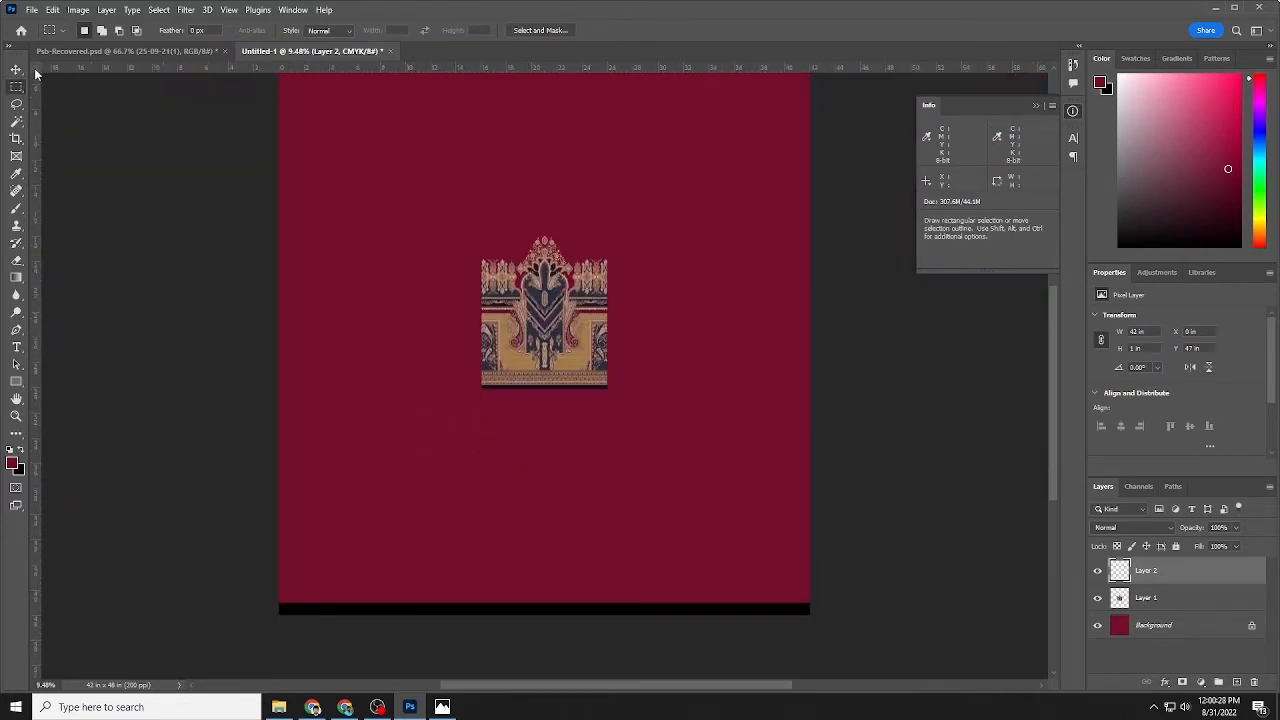
Move the border pattern down to rest on the black strip and align it with the canvas's left edge
{"action": "left_click", "coordinate": [18, 69]}
{"action": "scroll", "coordinate": [546, 334], "scroll_direction": "down", "scroll_amount": 2}
{"action": "left_click", "coordinate": [534, 282], "text": "ctrl"}
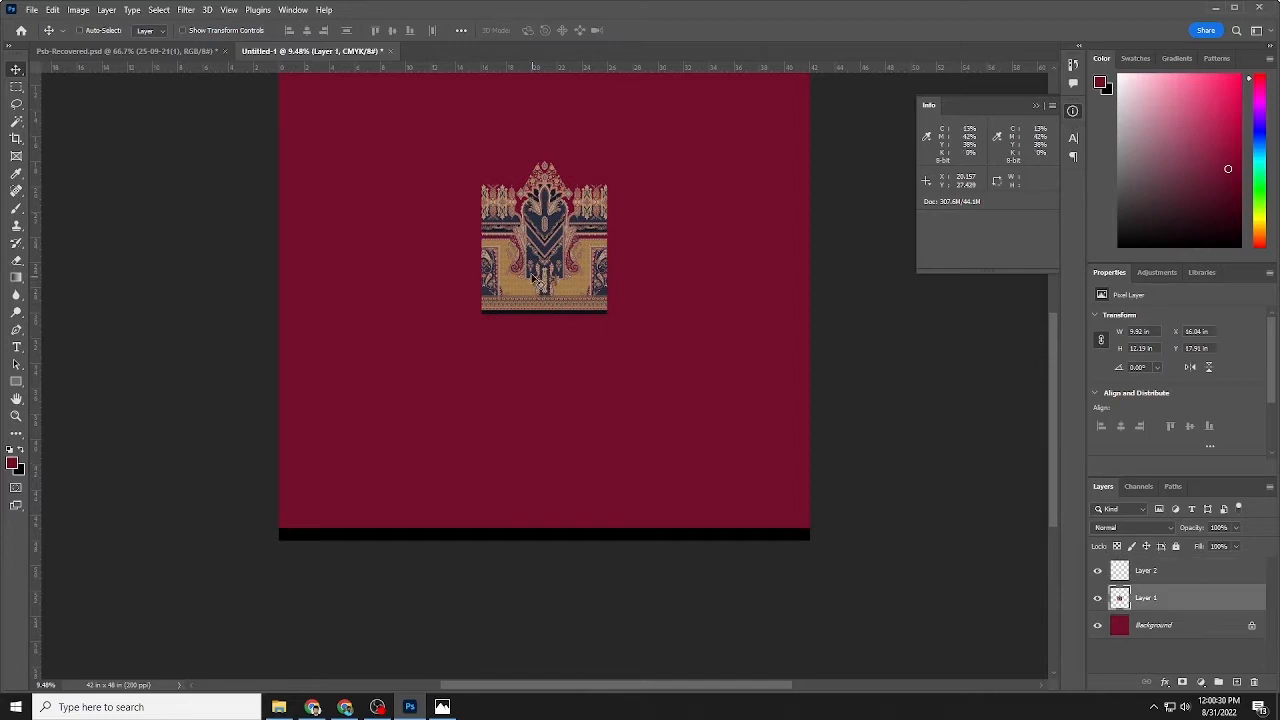
{"action": "left_click_drag", "start_coordinate": [534, 282], "coordinate": [536, 496]}
{"action": "scroll", "coordinate": [708, 449], "scroll_direction": "down", "scroll_amount": 2}
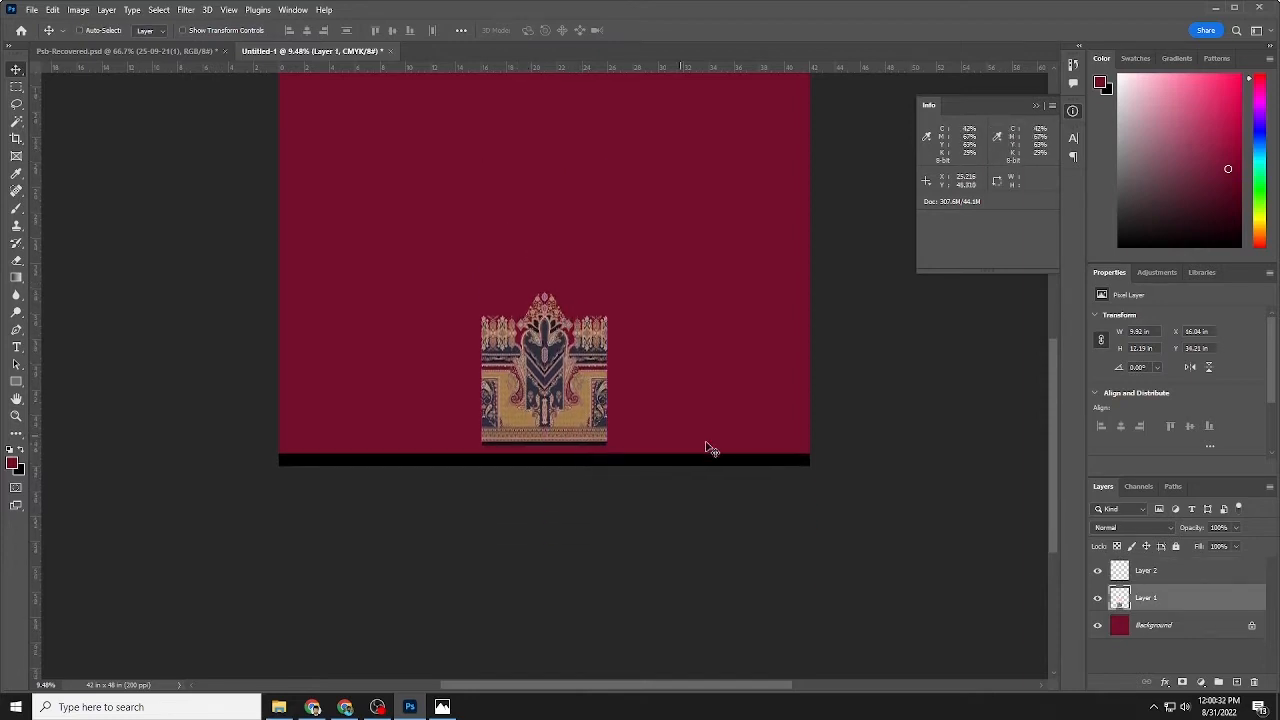
{"action": "scroll", "coordinate": [794, 397], "scroll_direction": "down", "scroll_amount": 3}
{"action": "key", "text": "ctrl+space"}
{"action": "left_click_drag", "start_coordinate": [470, 302], "coordinate": [600, 325]}
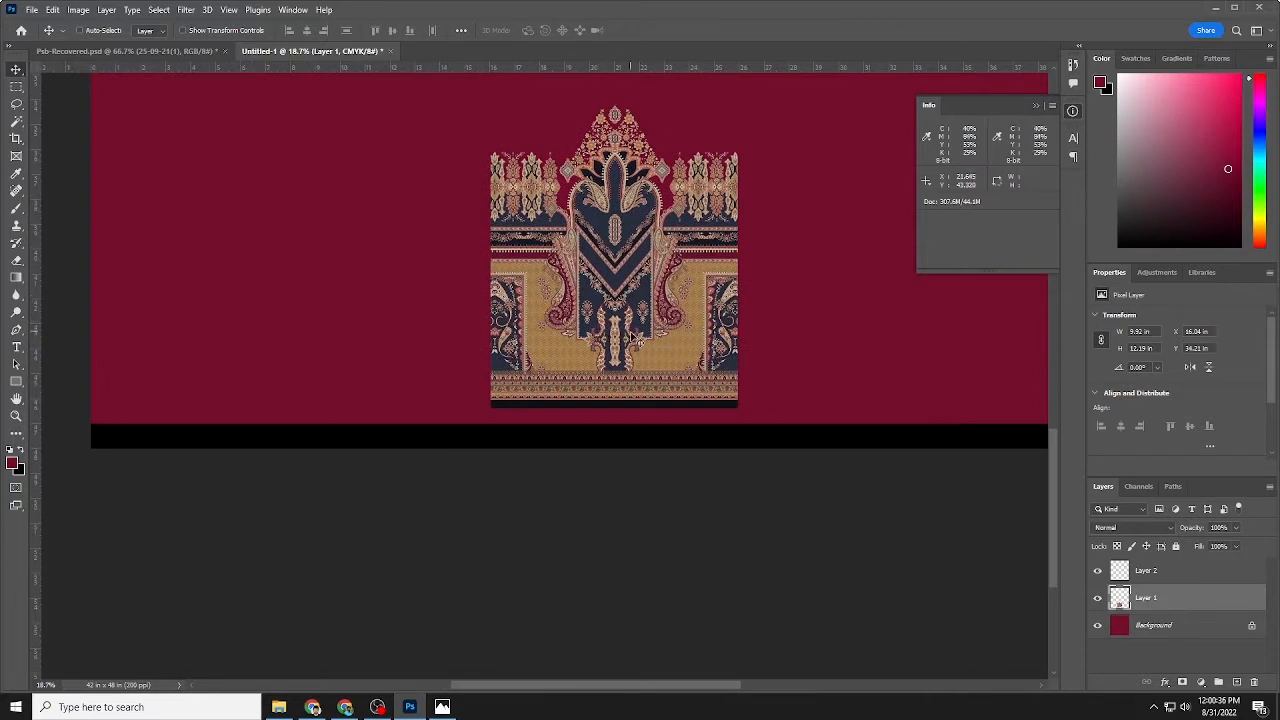
{"action": "left_click_drag", "start_coordinate": [635, 266], "coordinate": [631, 289]}
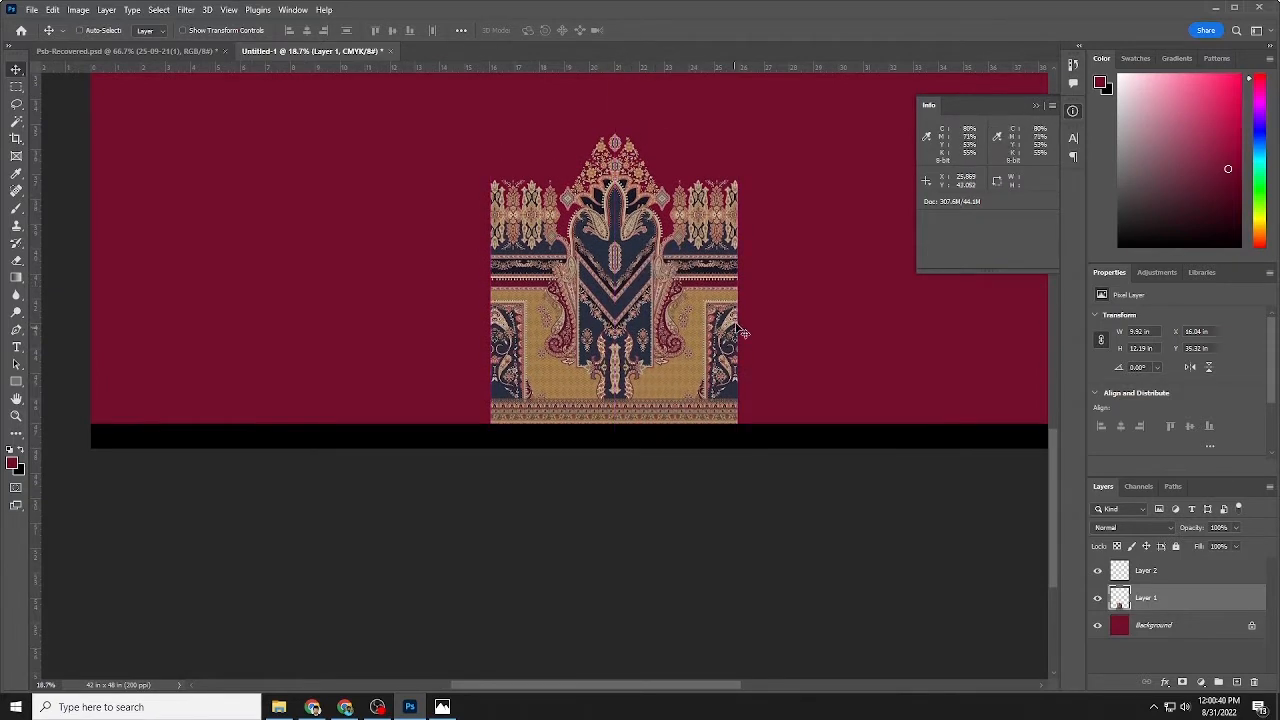
{"action": "left_click_drag", "start_coordinate": [736, 327], "coordinate": [291, 305]}
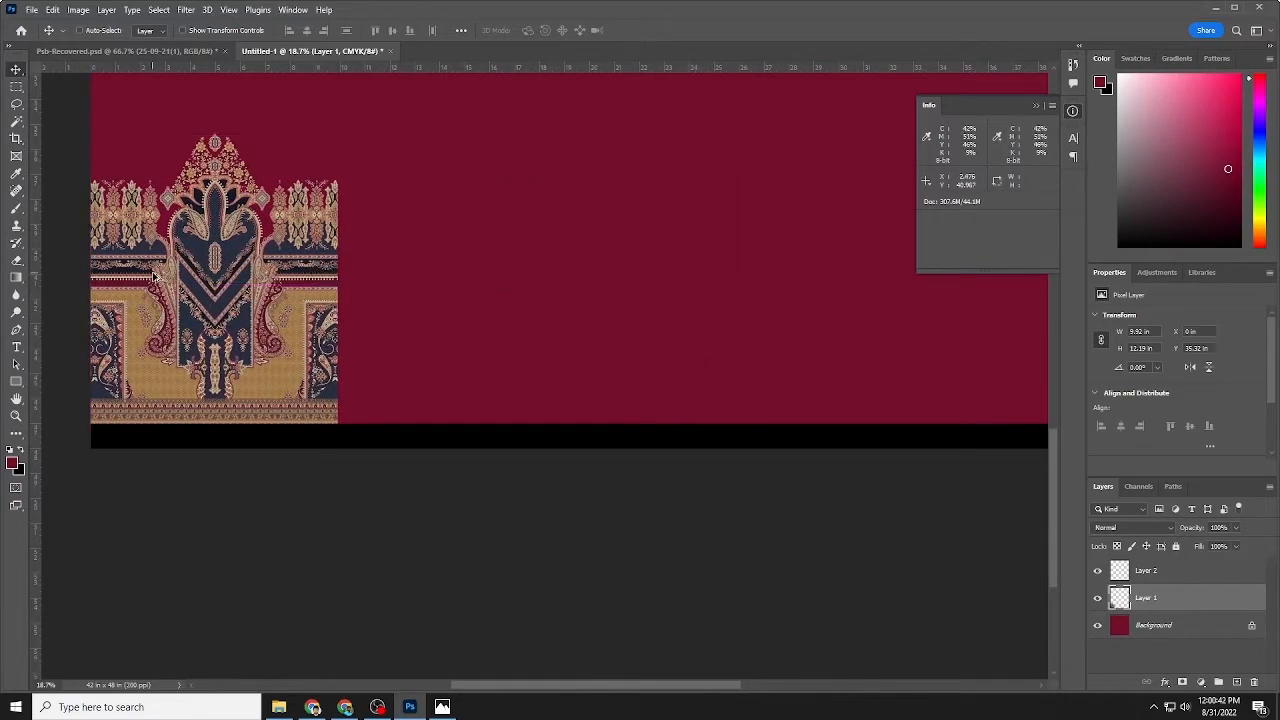
{"action": "left_click_drag", "start_coordinate": [153, 276], "coordinate": [406, 264]}
{"action": "left_click_drag", "start_coordinate": [327, 224], "coordinate": [488, 259]}
{"action": "left_click_drag", "start_coordinate": [488, 259], "coordinate": [406, 260]}
{"action": "left_click_drag", "start_coordinate": [547, 297], "coordinate": [448, 268]}
{"action": "key", "text": "ctrl+z"}
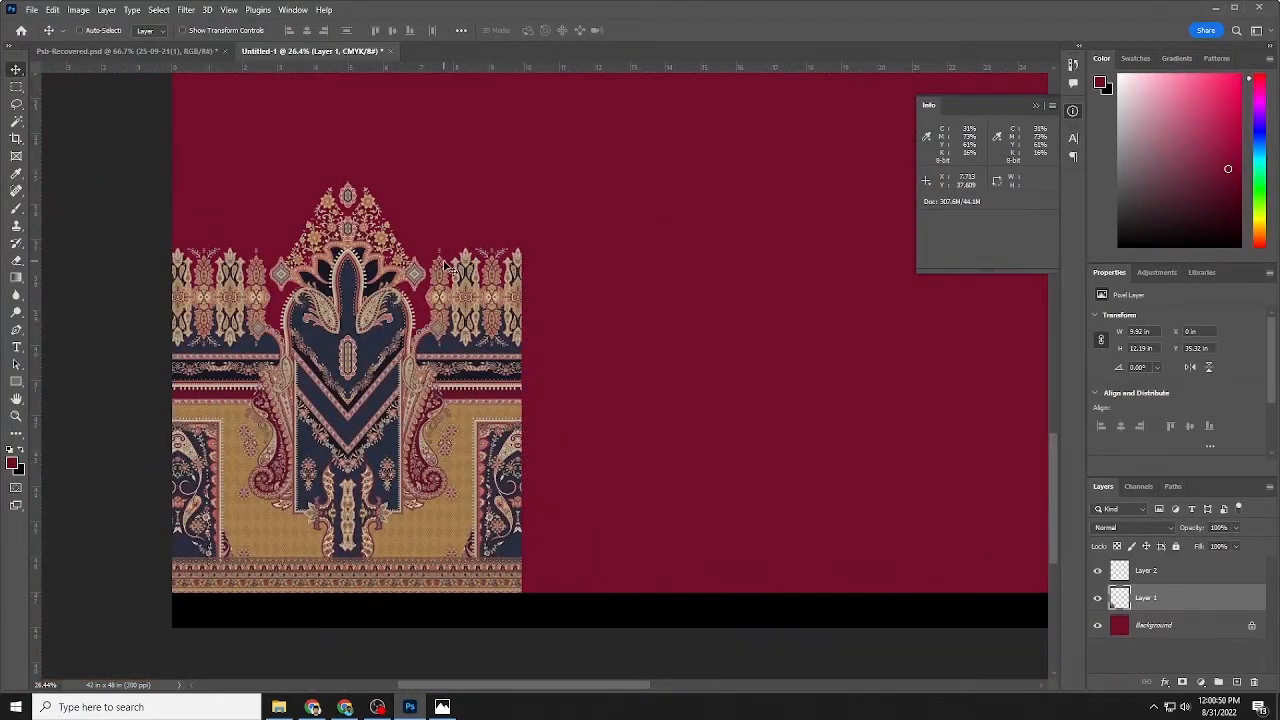
Trim the pattern's right edge at the centre of its last motif by deleting a rectangular selection, and clear the selection
{"action": "left_click", "coordinate": [16, 87]}
{"action": "scroll", "coordinate": [525, 153], "scroll_direction": "down", "scroll_amount": 3}
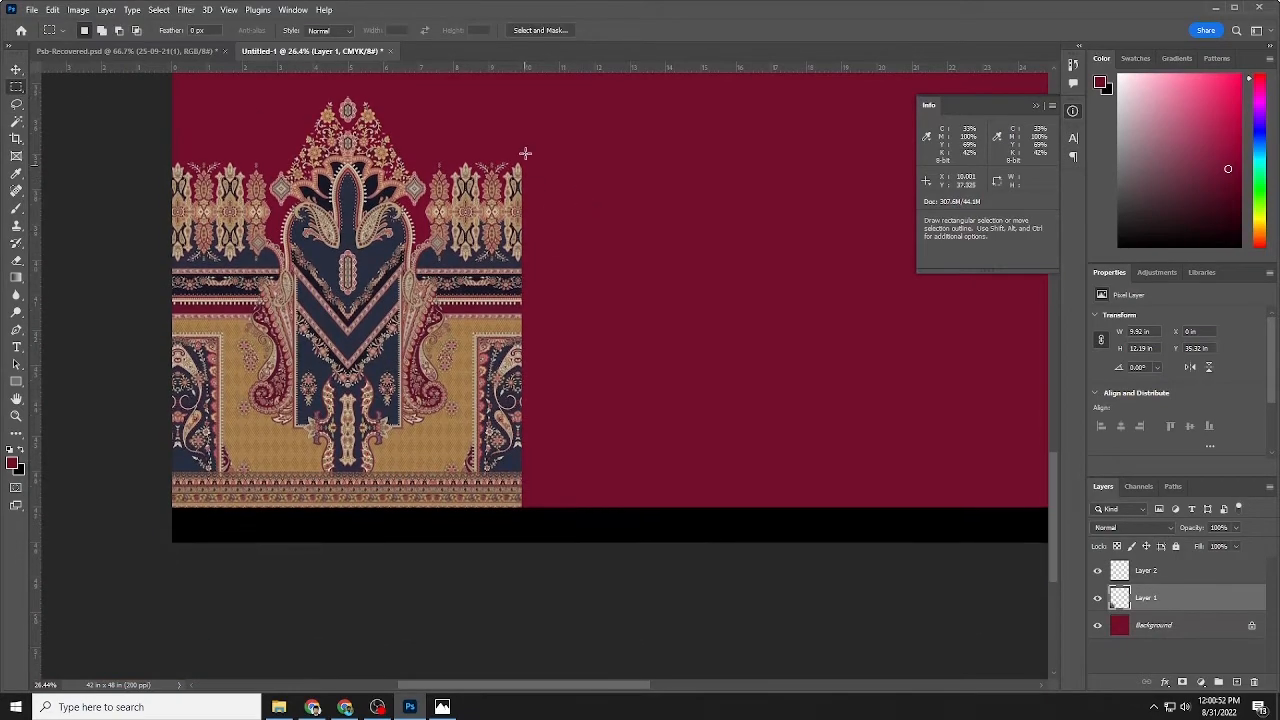
{"action": "left_click_drag", "start_coordinate": [519, 148], "coordinate": [599, 576]}
{"action": "scroll", "coordinate": [522, 236], "scroll_direction": "up", "scroll_amount": 1}
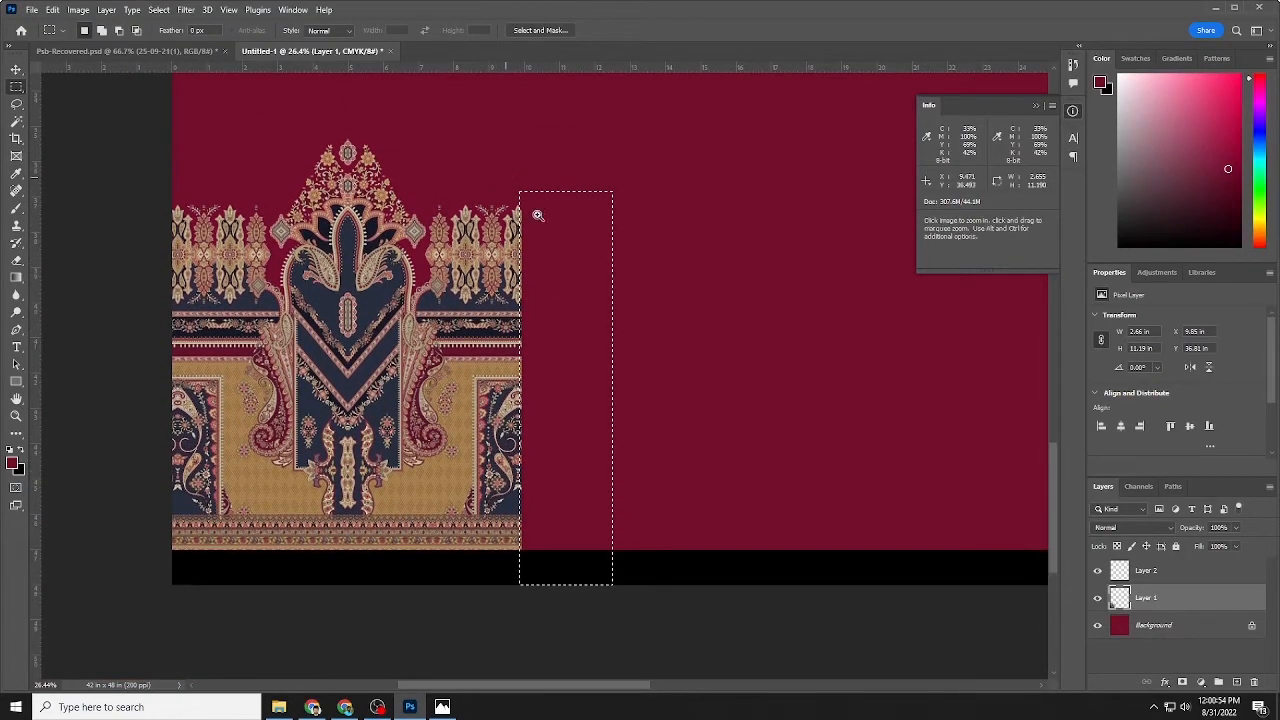
{"action": "left_click_drag", "start_coordinate": [507, 176], "coordinate": [654, 291]}
{"action": "scroll", "coordinate": [654, 310], "scroll_direction": "down", "scroll_amount": 2}
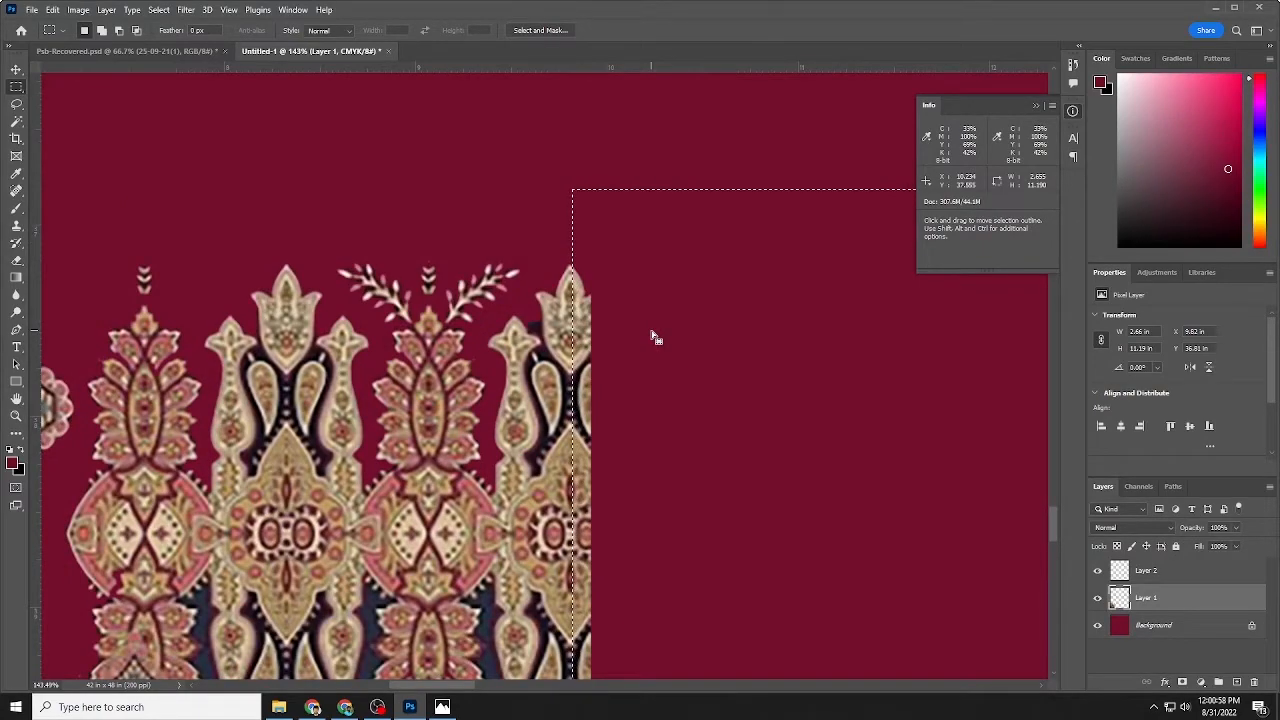
{"action": "key", "text": "Delete"}
{"action": "key", "text": "ctrl+d"}
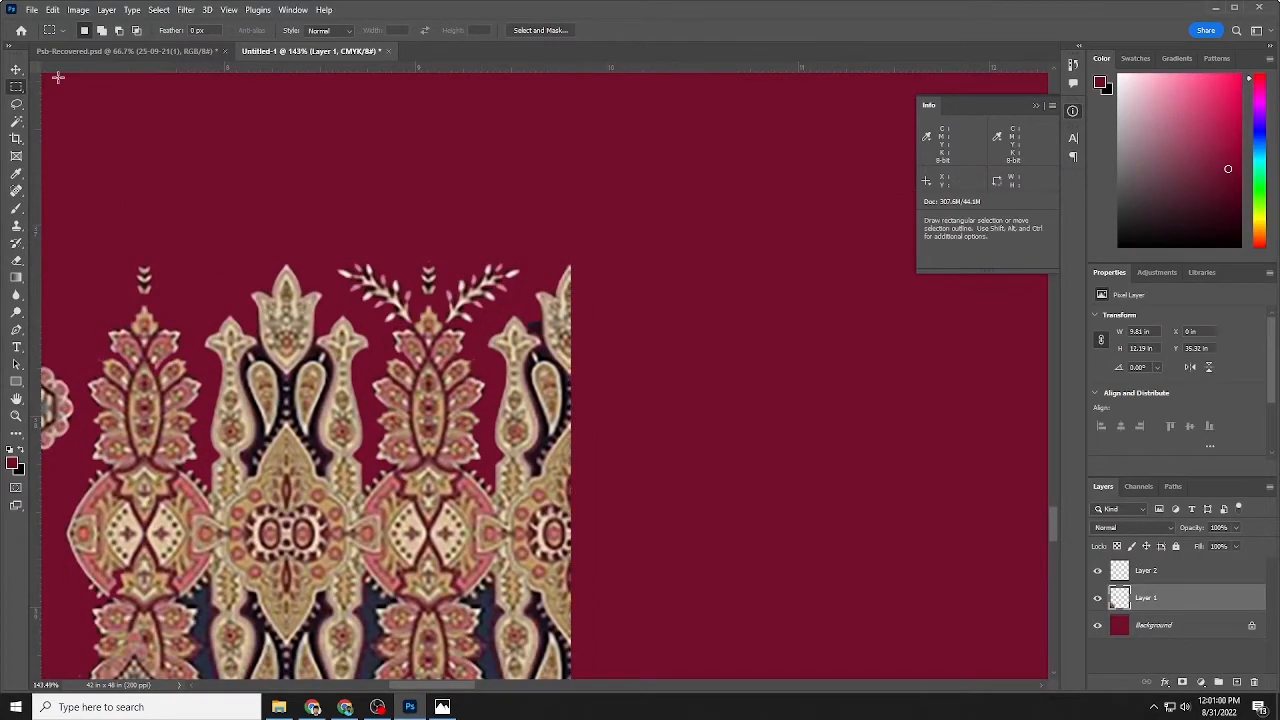
Select a strip about 0.19 in wide along the pattern's left edge, shift it to the motif's centre line and delete its contents
{"action": "left_click_drag", "start_coordinate": [396, 319], "coordinate": [731, 174]}
{"action": "left_click_drag", "start_coordinate": [465, 125], "coordinate": [508, 617]}
{"action": "scroll", "coordinate": [510, 617], "scroll_direction": "up", "scroll_amount": 3}
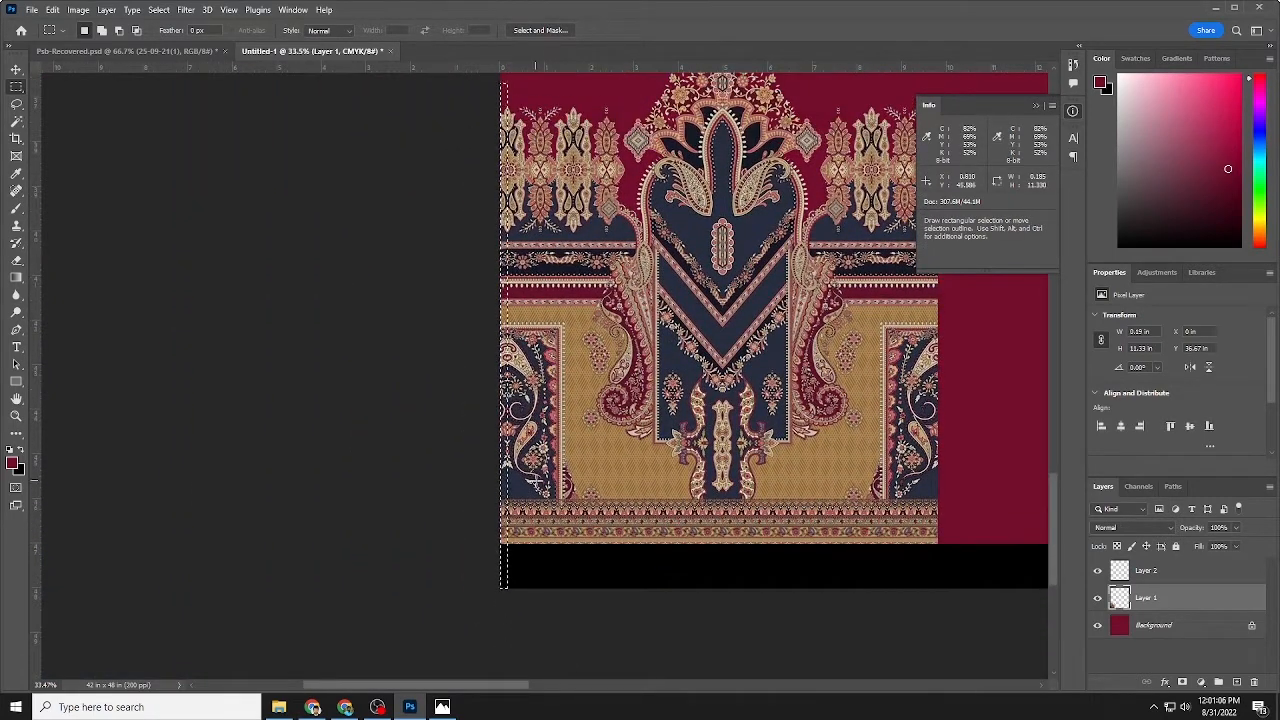
{"action": "left_click_drag", "start_coordinate": [502, 292], "coordinate": [654, 422]}
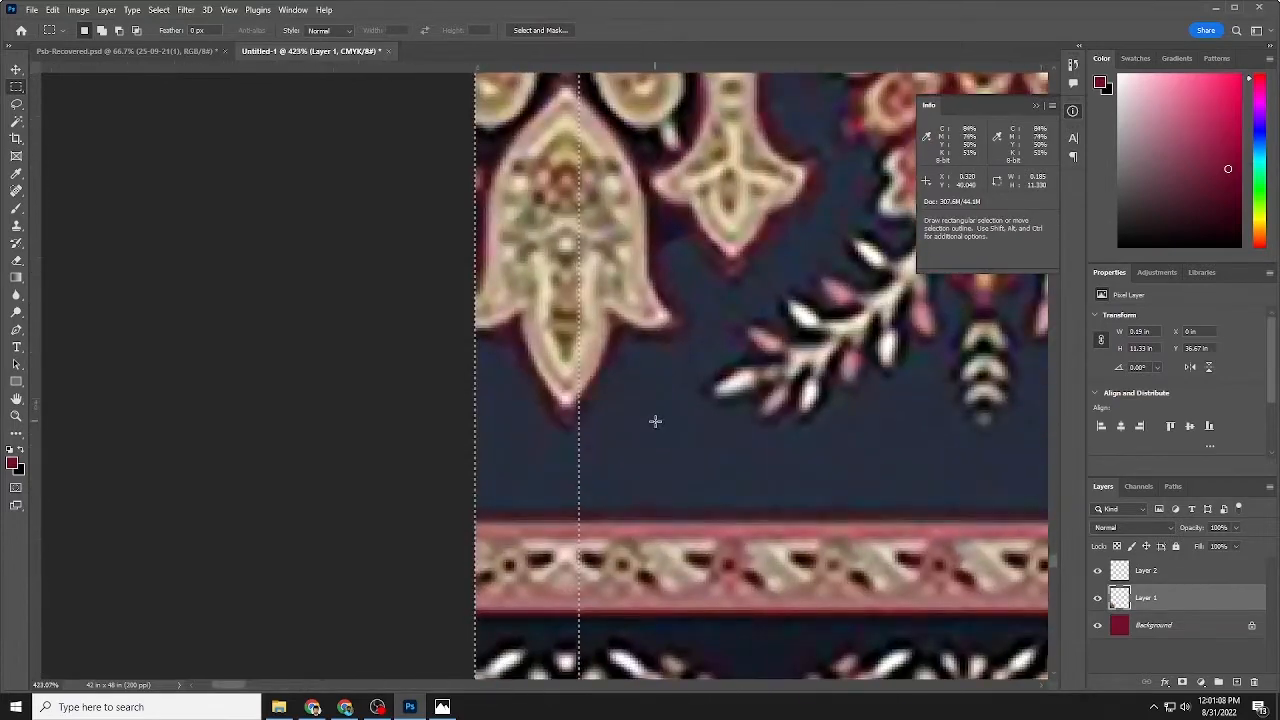
{"action": "key", "text": "Delete"}
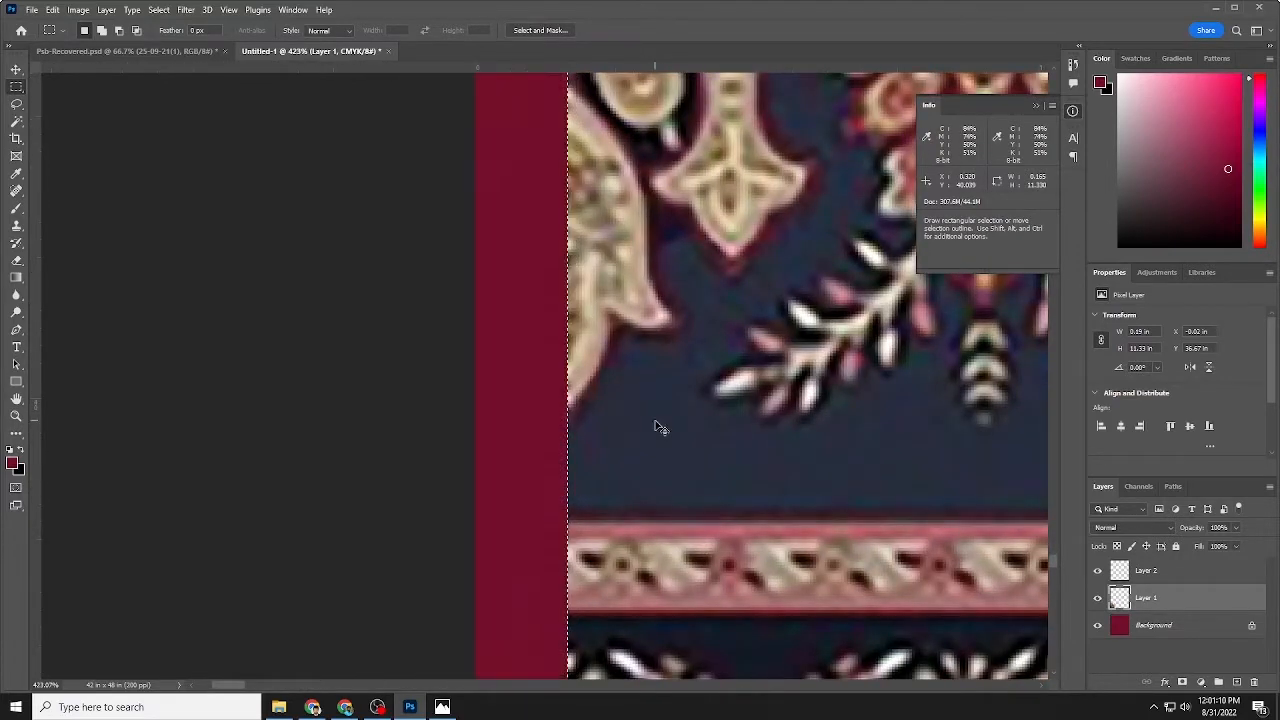
Move the trimmed border pattern flush with the canvas's left edge while keeping it resting on the black strip
{"action": "key", "text": "ctrl+0"}
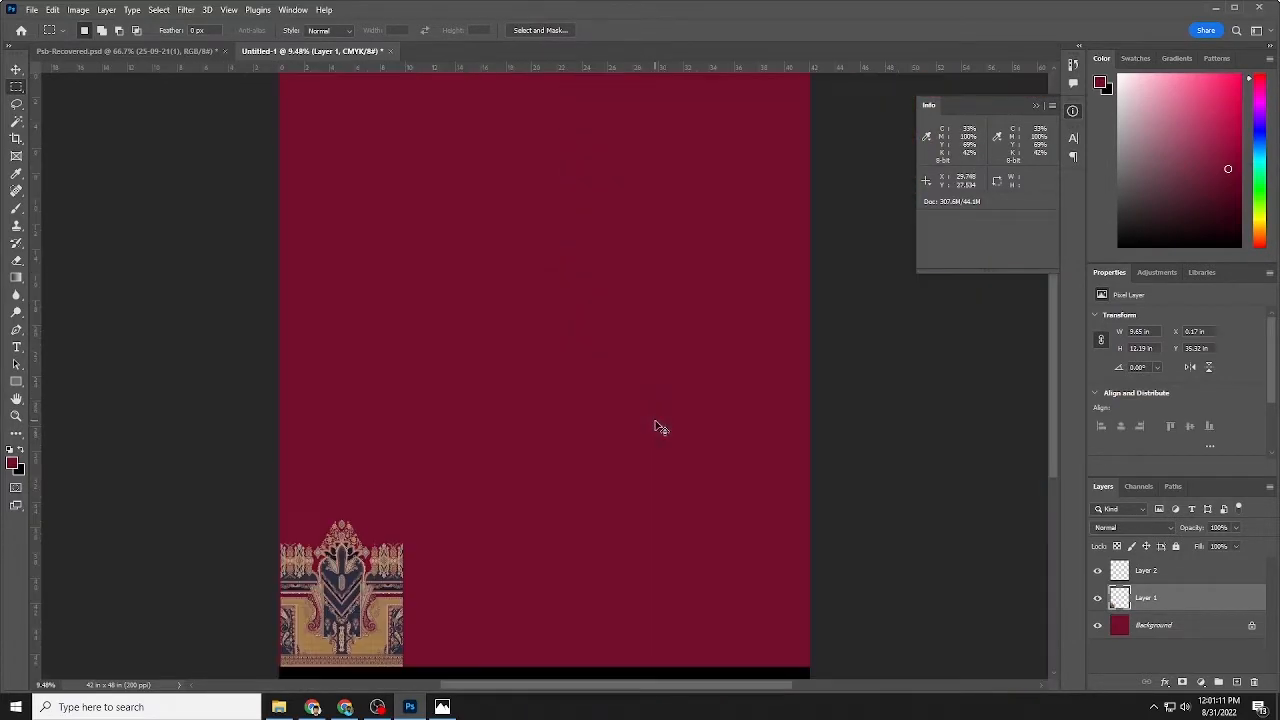
{"action": "left_click", "coordinate": [16, 70]}
{"action": "scroll", "coordinate": [110, 190], "scroll_direction": "down", "scroll_amount": 2}
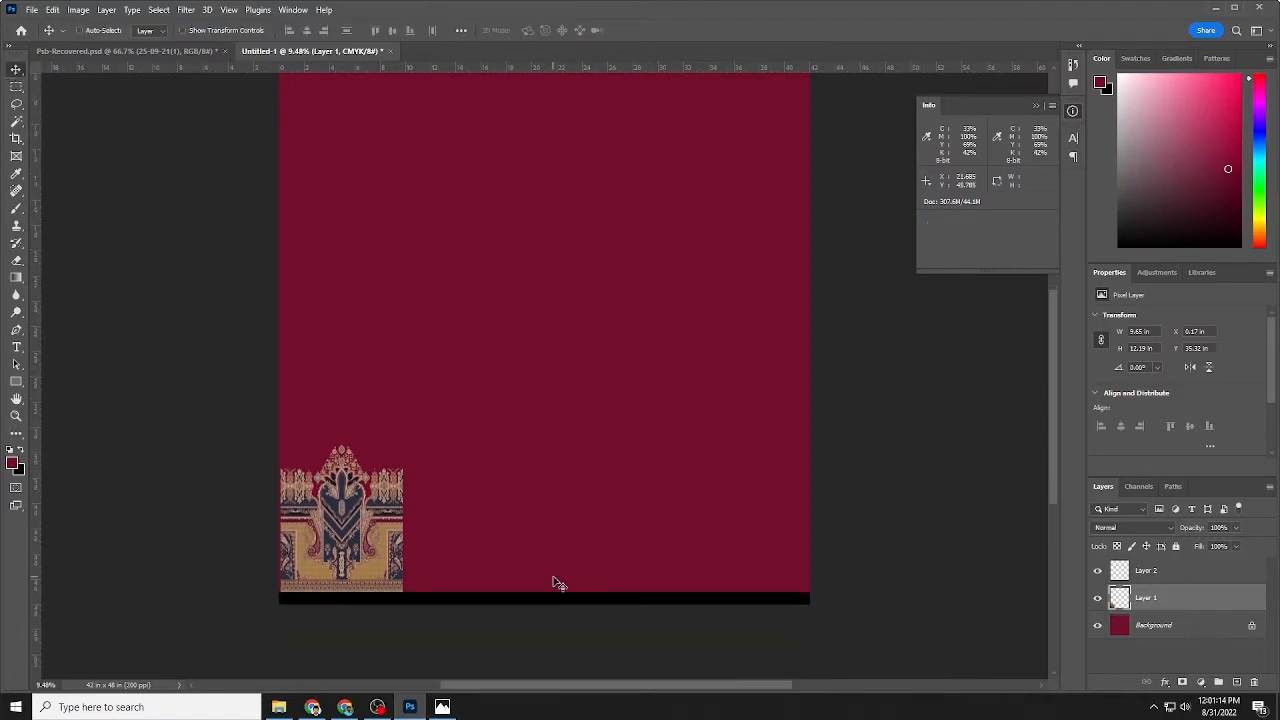
{"action": "scroll", "coordinate": [375, 493], "scroll_direction": "down", "scroll_amount": 2}
{"action": "left_click_drag", "start_coordinate": [329, 490], "coordinate": [372, 495]}
{"action": "left_click_drag", "start_coordinate": [366, 582], "coordinate": [434, 464]}
{"action": "left_click_drag", "start_coordinate": [556, 447], "coordinate": [545, 448]}
{"action": "left_click_drag", "start_coordinate": [705, 466], "coordinate": [616, 441]}
{"action": "scroll", "coordinate": [677, 406], "scroll_direction": "down", "scroll_amount": 1}
{"action": "left_click_drag", "start_coordinate": [677, 406], "coordinate": [463, 414]}
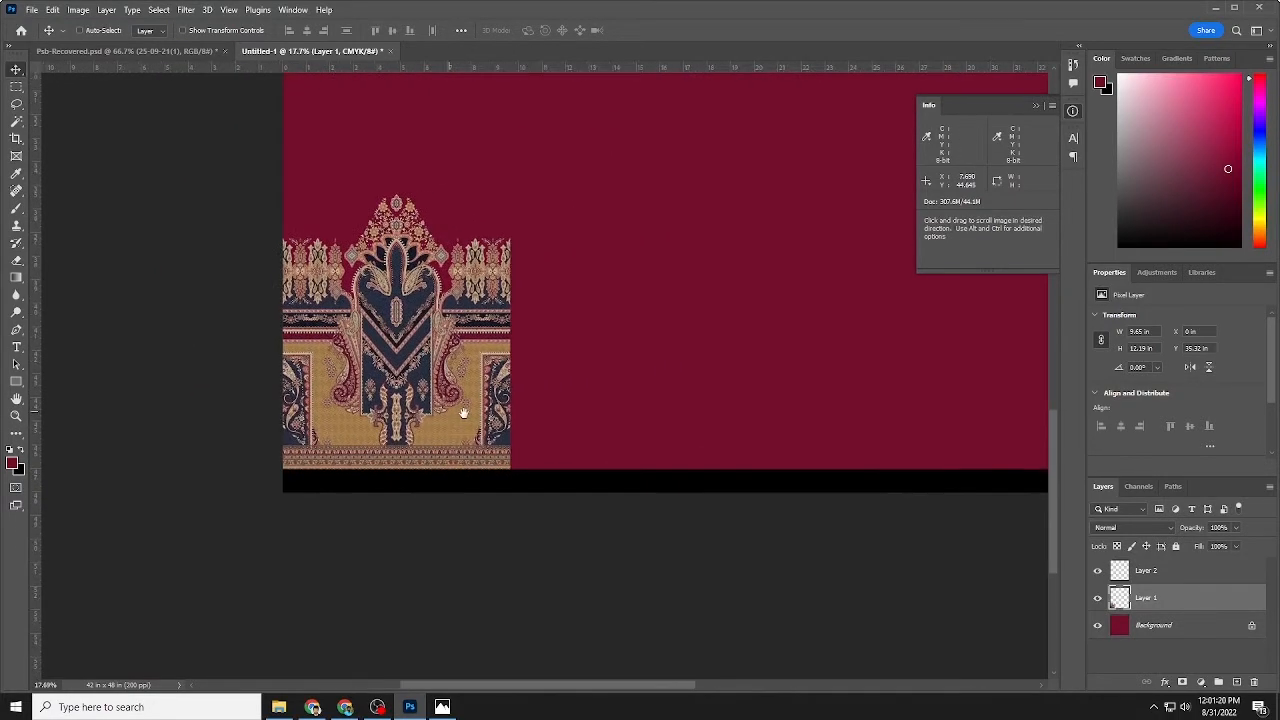
Scale the border pattern proportionally to 6.18 in wide and 7.81 in high, keeping its base on the black strip
{"action": "scroll", "coordinate": [463, 414], "scroll_direction": "up", "scroll_amount": 1}
{"action": "key", "text": "ctrl+t"}
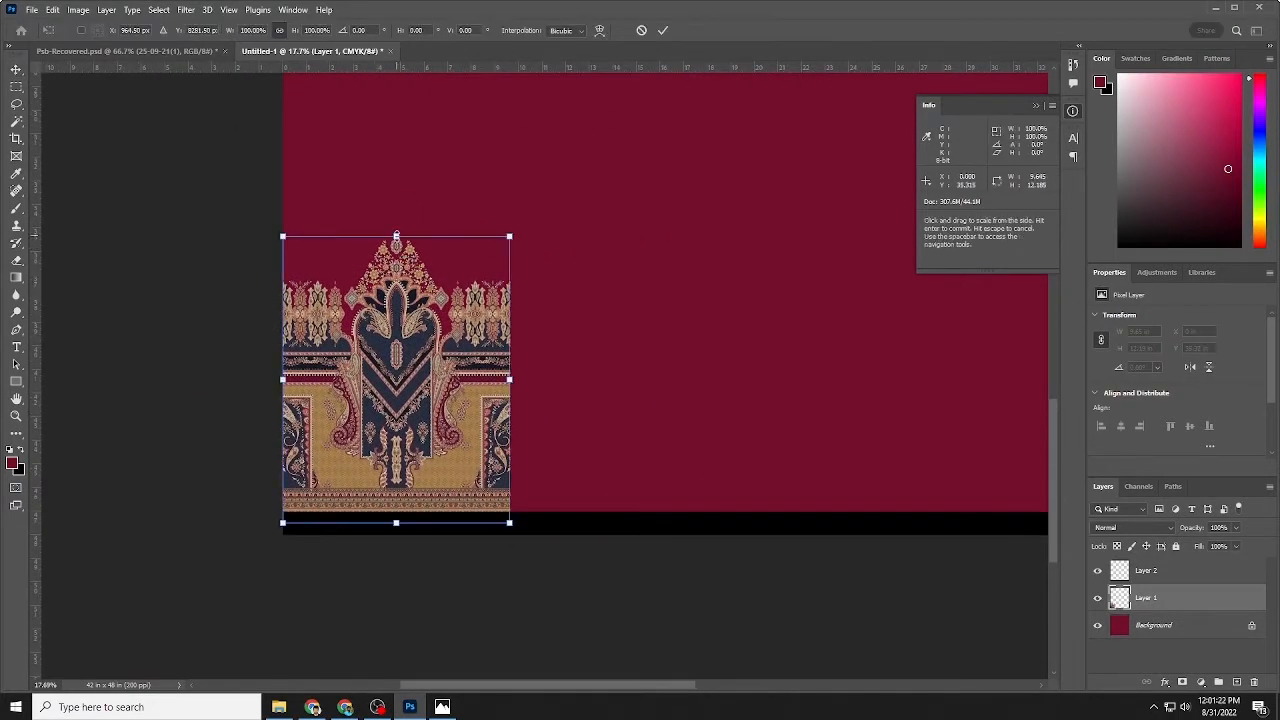
{"action": "left_click_drag", "start_coordinate": [397, 237], "coordinate": [391, 343]}
{"action": "key", "text": "Return"}
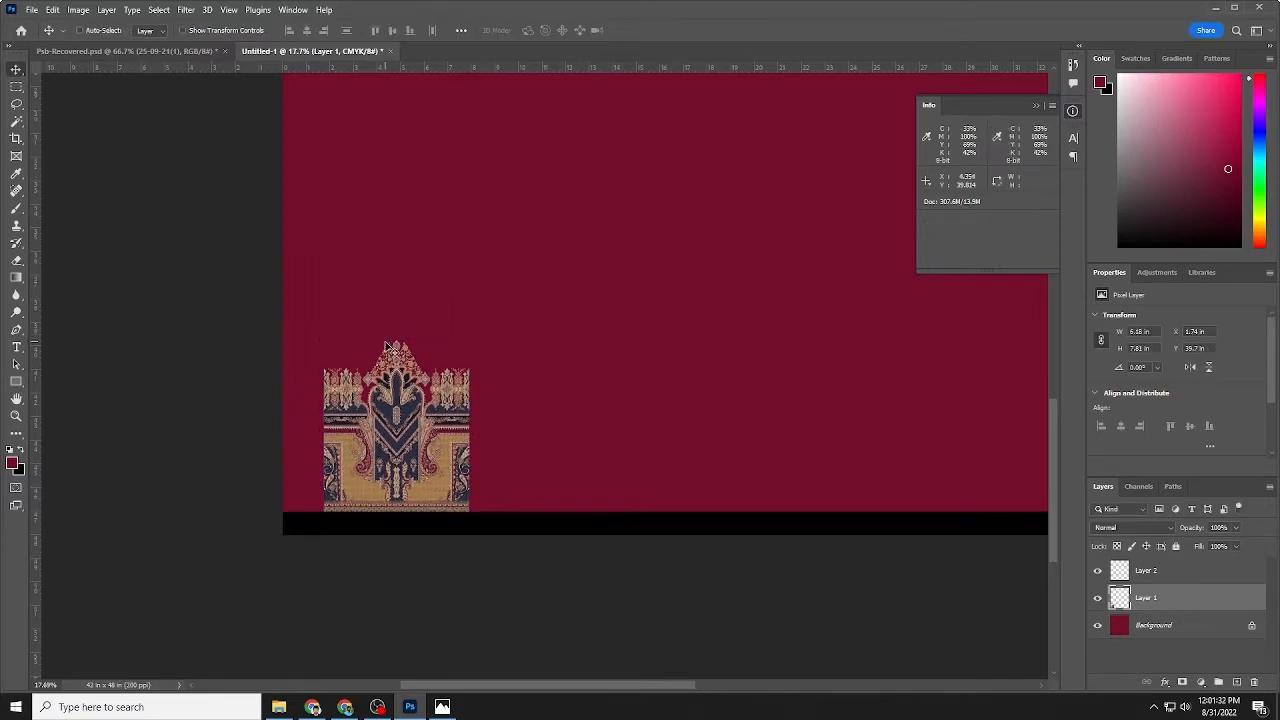
Move the reduced border pattern sideways until it sits exactly against the canvas's left edge
{"action": "scroll", "coordinate": [358, 328], "scroll_direction": "down", "scroll_amount": 2}
{"action": "scroll", "coordinate": [366, 308], "scroll_direction": "down", "scroll_amount": 2}
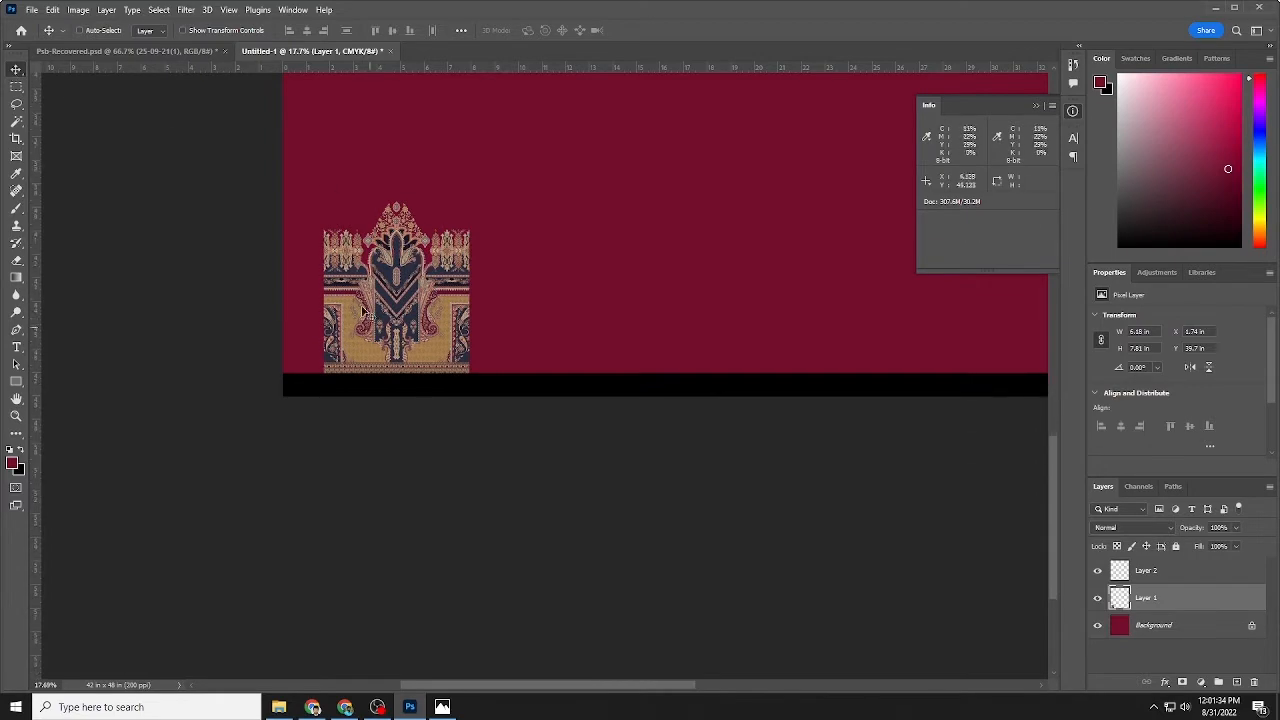
{"action": "left_click_drag", "start_coordinate": [338, 271], "coordinate": [430, 271]}
{"action": "left_click_drag", "start_coordinate": [498, 357], "coordinate": [405, 356]}
{"action": "left_click_drag", "start_coordinate": [533, 366], "coordinate": [468, 352]}
{"action": "left_click_drag", "start_coordinate": [553, 366], "coordinate": [398, 384]}
{"action": "left_click_drag", "start_coordinate": [263, 318], "coordinate": [307, 345]}
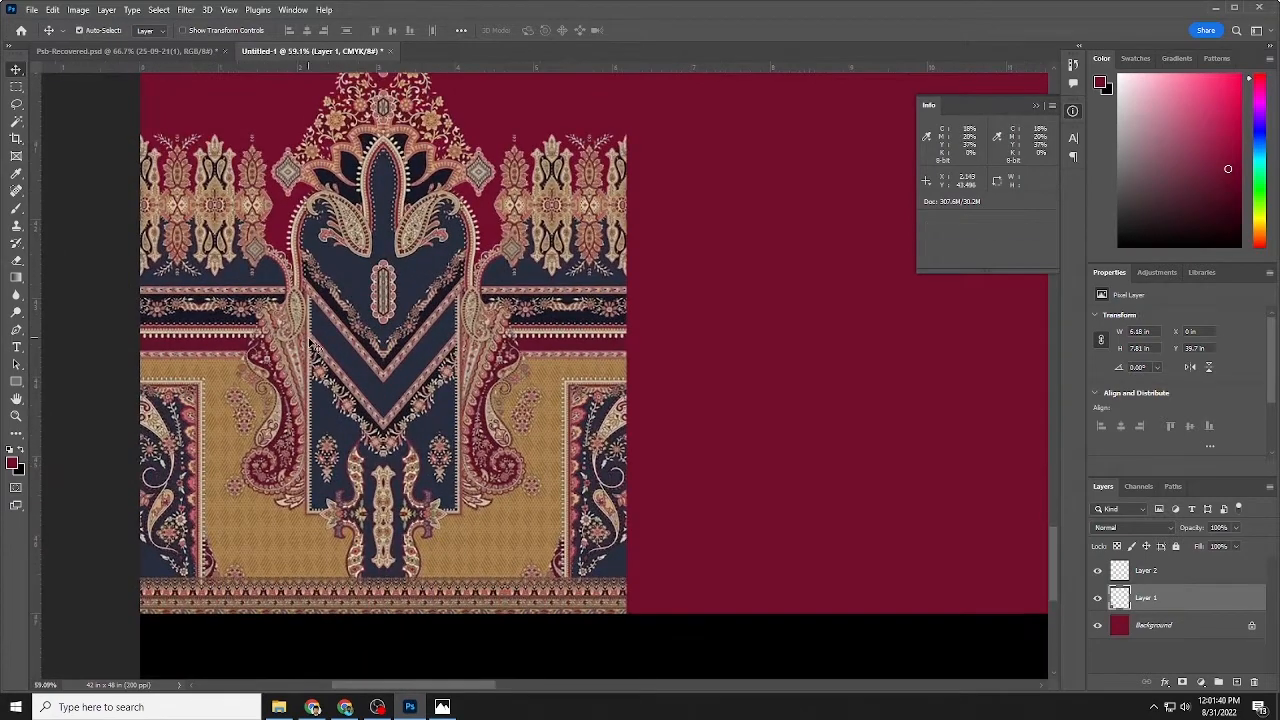
Apply a Hue/Saturation adjustment to the border pattern with hue -1 and saturation +29
{"action": "key", "text": "ctrl+u"}
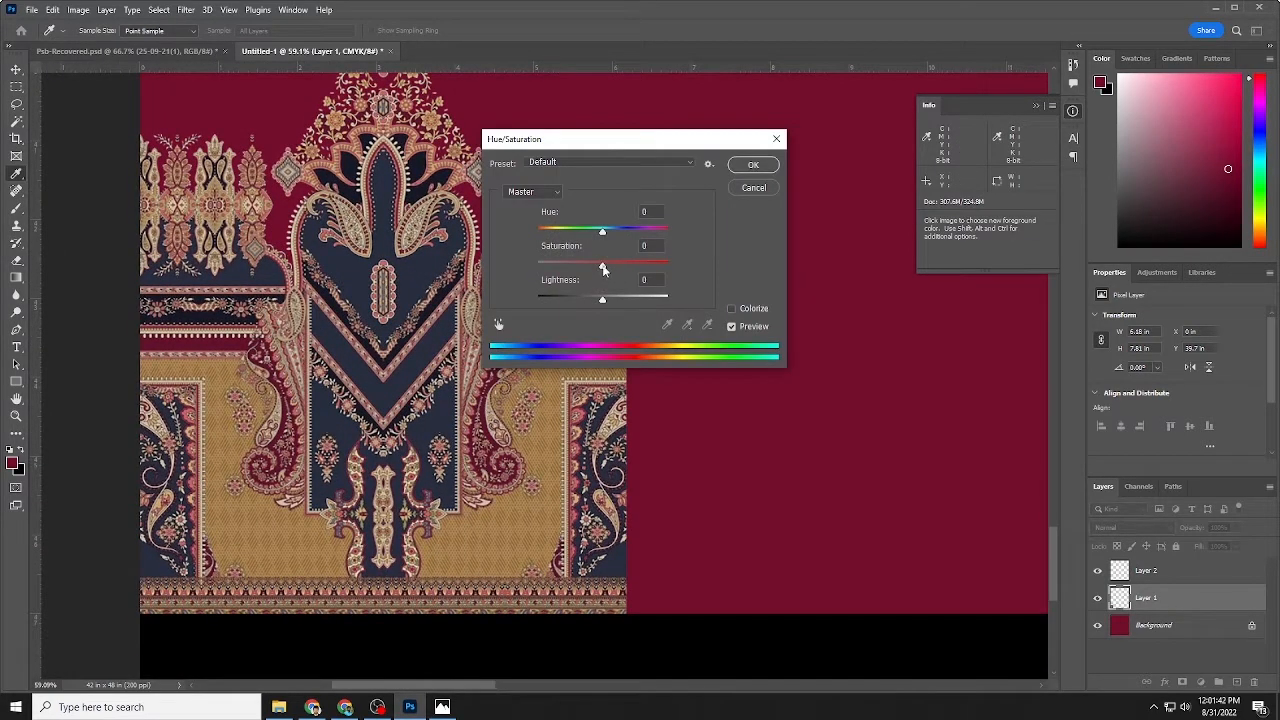
{"action": "left_click_drag", "start_coordinate": [603, 268], "coordinate": [601, 233]}
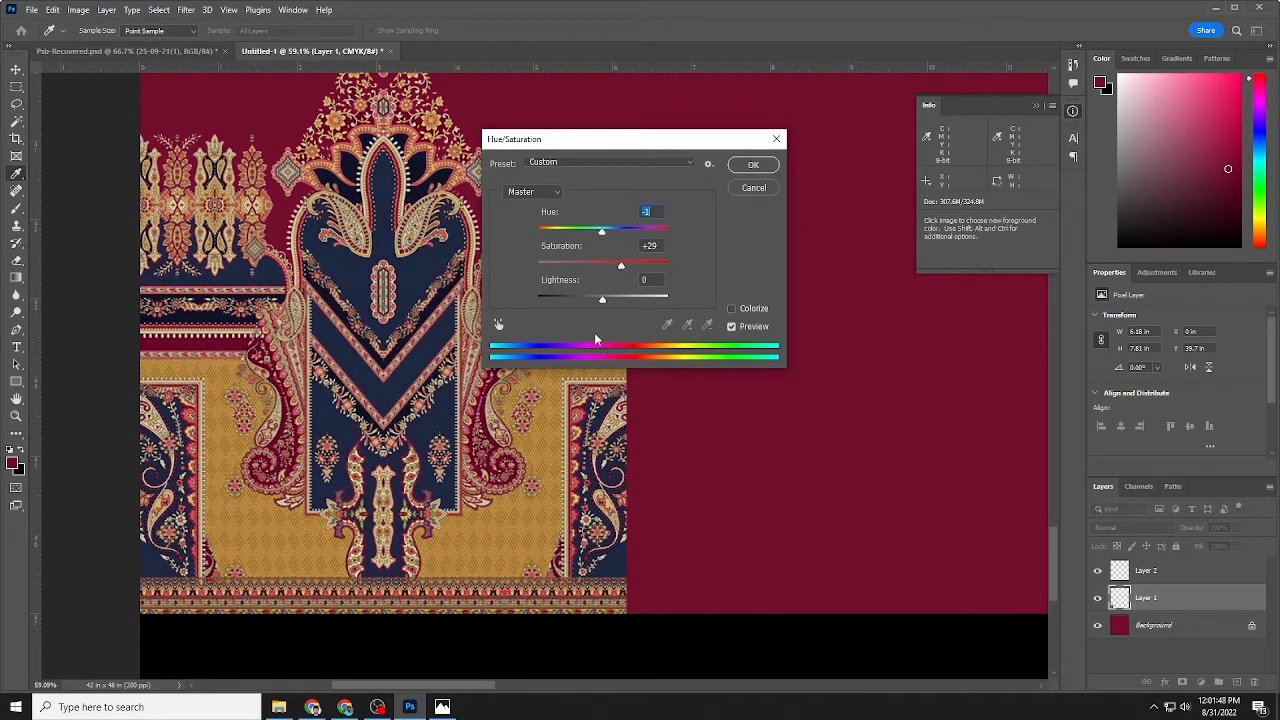
{"action": "left_click_drag", "start_coordinate": [604, 302], "coordinate": [604, 302]}
{"action": "left_click", "coordinate": [752, 166]}
Duplicate the border pattern to the right and join the copy seamlessly to the original at X 6.18 in
{"action": "key", "text": "ctrl+0"}
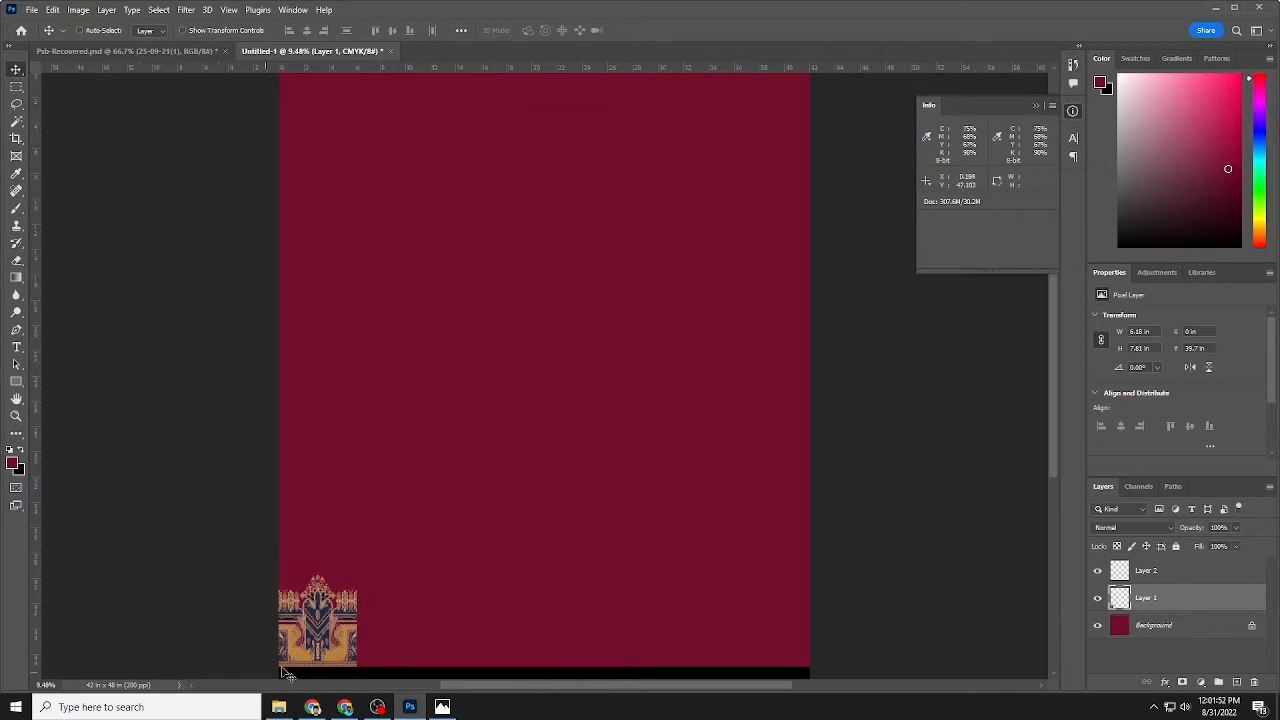
{"action": "scroll", "coordinate": [400, 585], "scroll_direction": "up", "scroll_amount": 2}
{"action": "scroll", "coordinate": [400, 585], "scroll_direction": "down", "scroll_amount": 4}
{"action": "left_click_drag", "start_coordinate": [306, 560], "coordinate": [349, 543]}
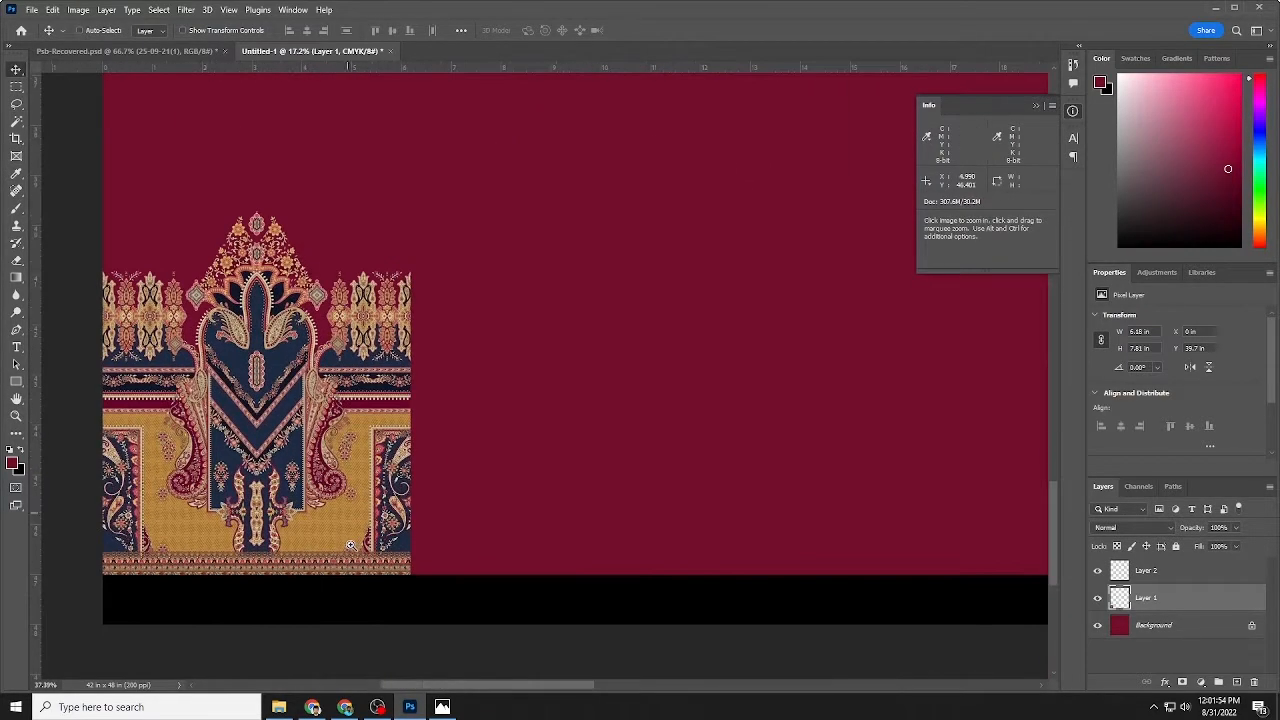
{"action": "left_click_drag", "start_coordinate": [161, 459], "coordinate": [470, 412]}
{"action": "scroll", "coordinate": [413, 313], "scroll_direction": "up", "scroll_amount": 8}
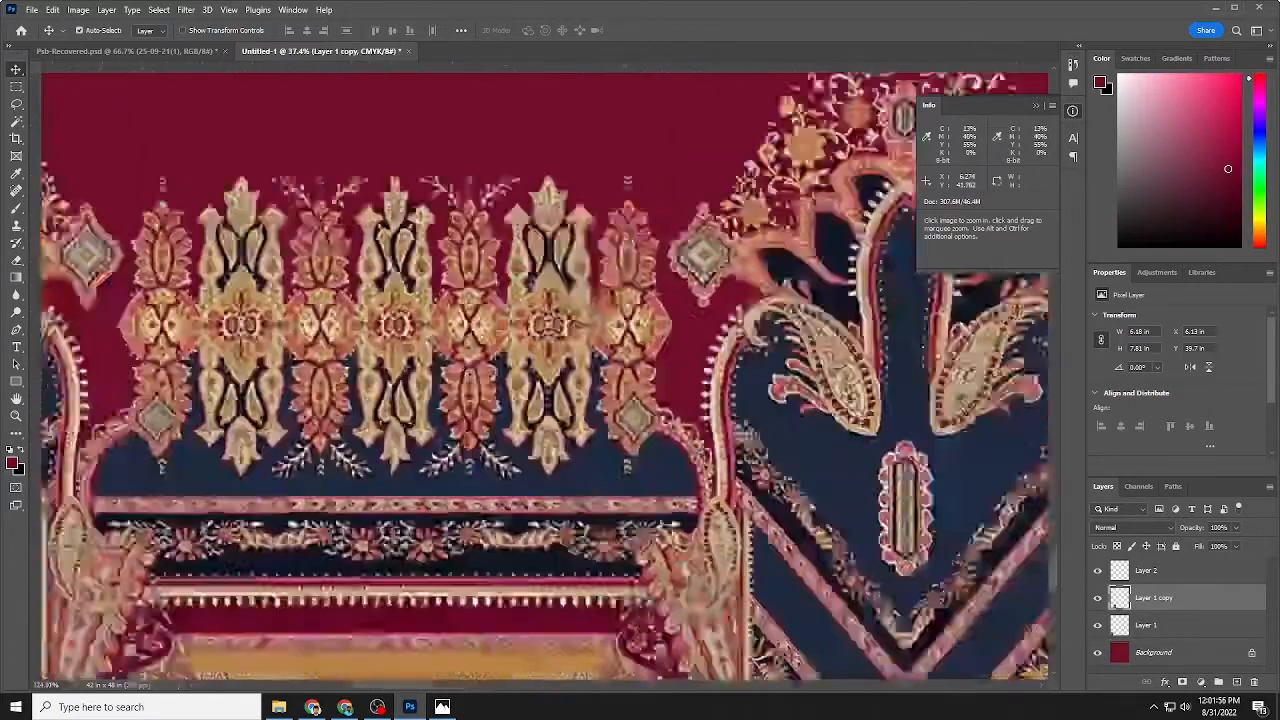
{"action": "mouse_move", "coordinate": [389, 330]}
{"action": "left_mouse_down"}
{"action": "mouse_move", "coordinate": [410, 330]}
{"action": "mouse_move", "coordinate": [390, 333]}
{"action": "left_mouse_up"}
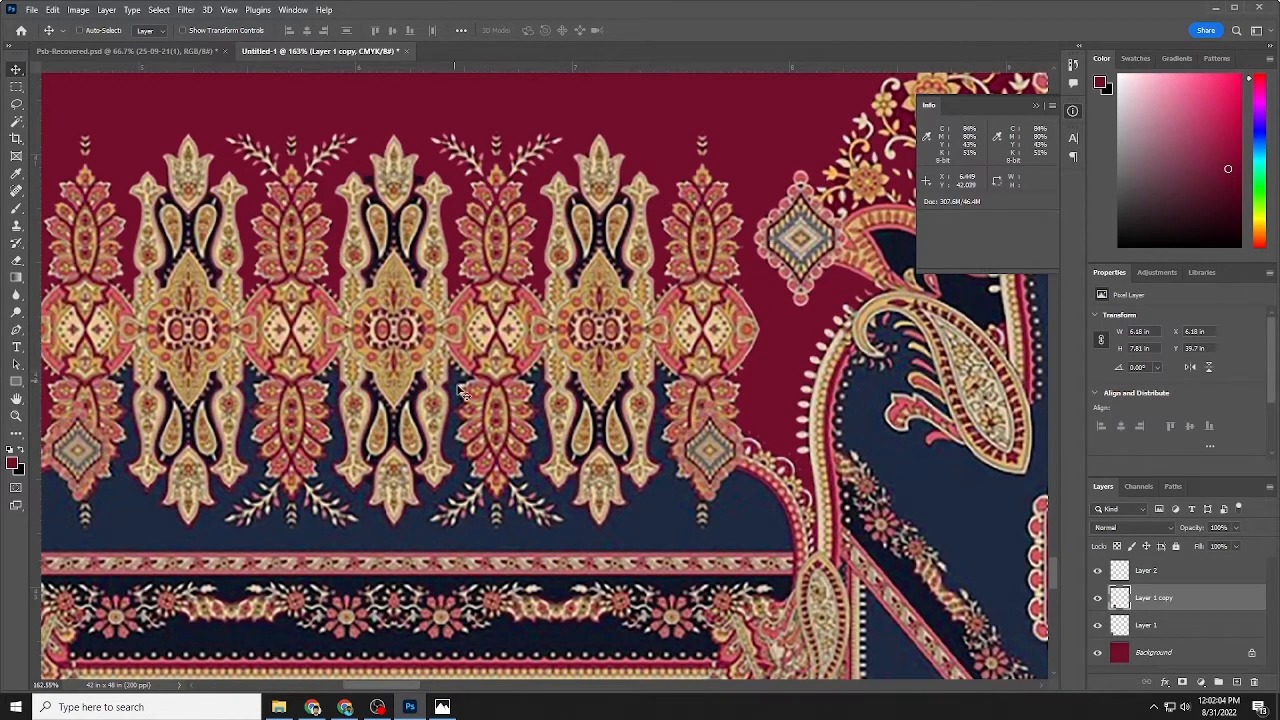
{"action": "scroll", "coordinate": [494, 437], "scroll_direction": "down", "scroll_amount": 2}
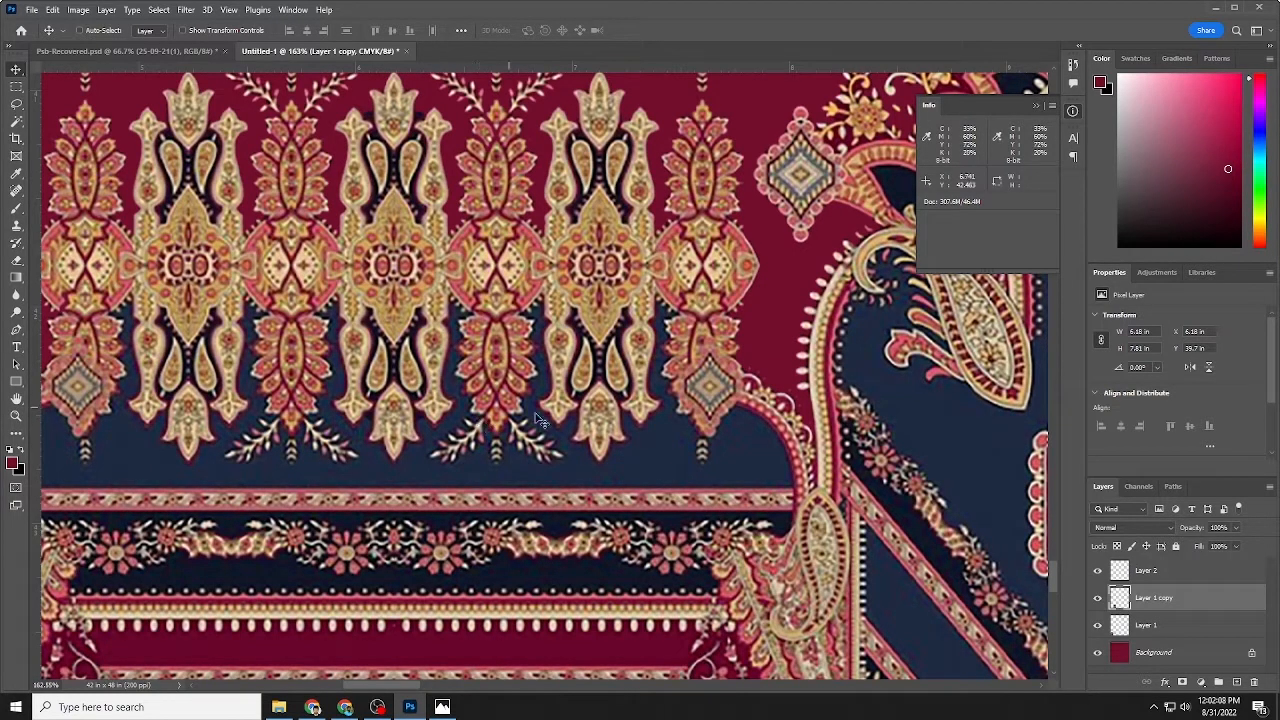
{"action": "scroll", "coordinate": [540, 420], "scroll_direction": "down", "scroll_amount": 6}
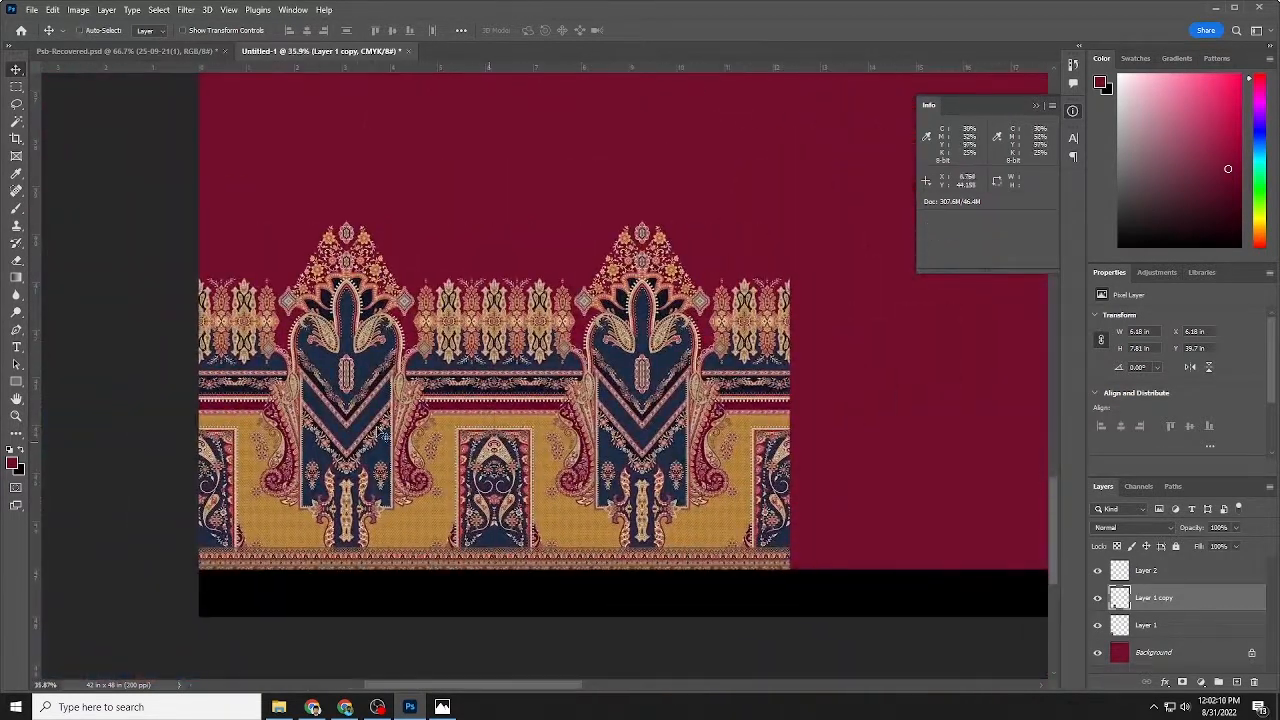
Select both border pattern layers and merge them into one layer
{"action": "left_click", "coordinate": [354, 420], "text": "ctrl+shift"}
{"action": "scroll", "coordinate": [354, 420], "scroll_direction": "down", "scroll_amount": 2}
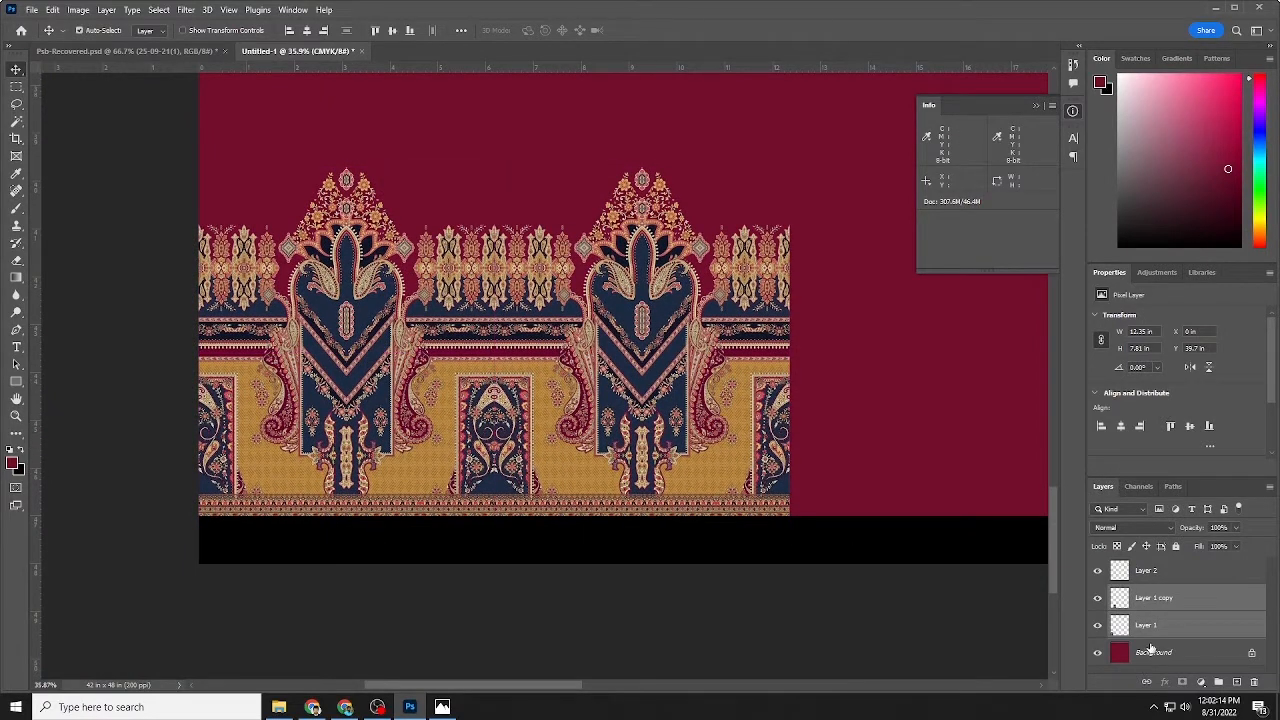
{"action": "key", "text": "ctrl+e"}
Duplicate the merged two-motif border to the right, placing the copy flush at X 12.35 in
{"action": "scroll", "coordinate": [150, 410], "scroll_direction": "right", "scroll_amount": 3}
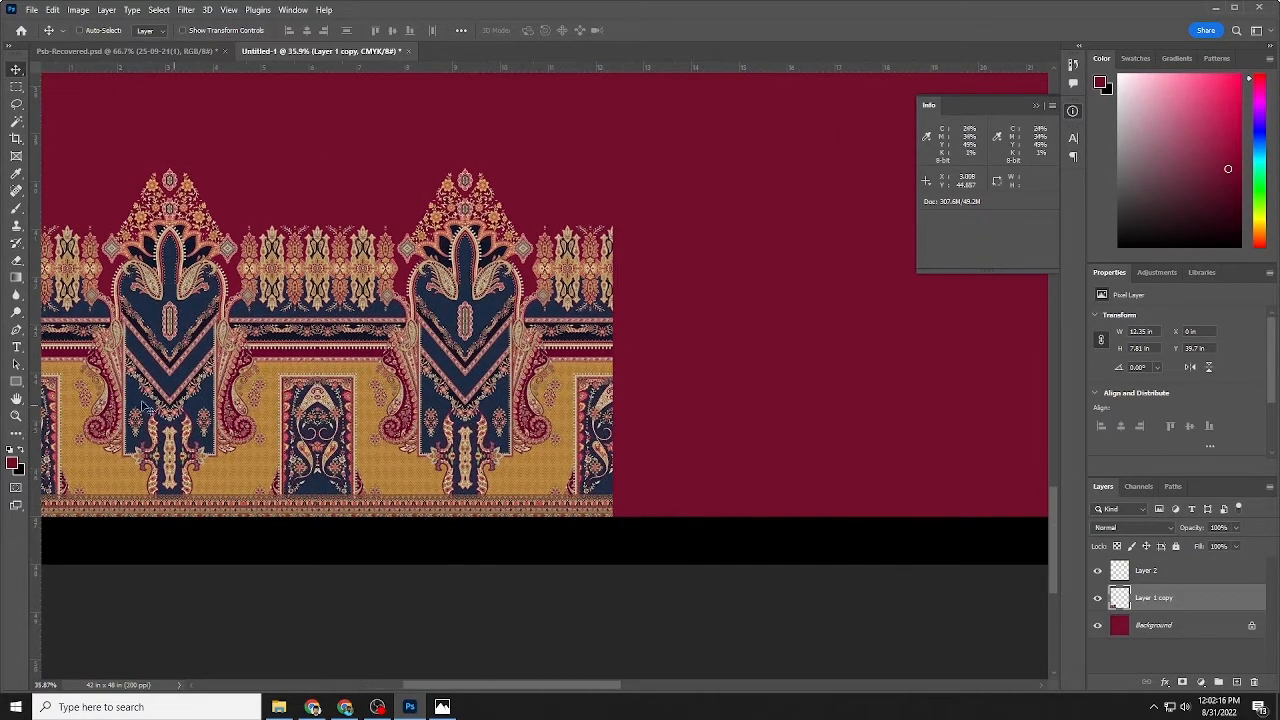
{"action": "left_click_drag", "start_coordinate": [160, 420], "coordinate": [396, 426]}
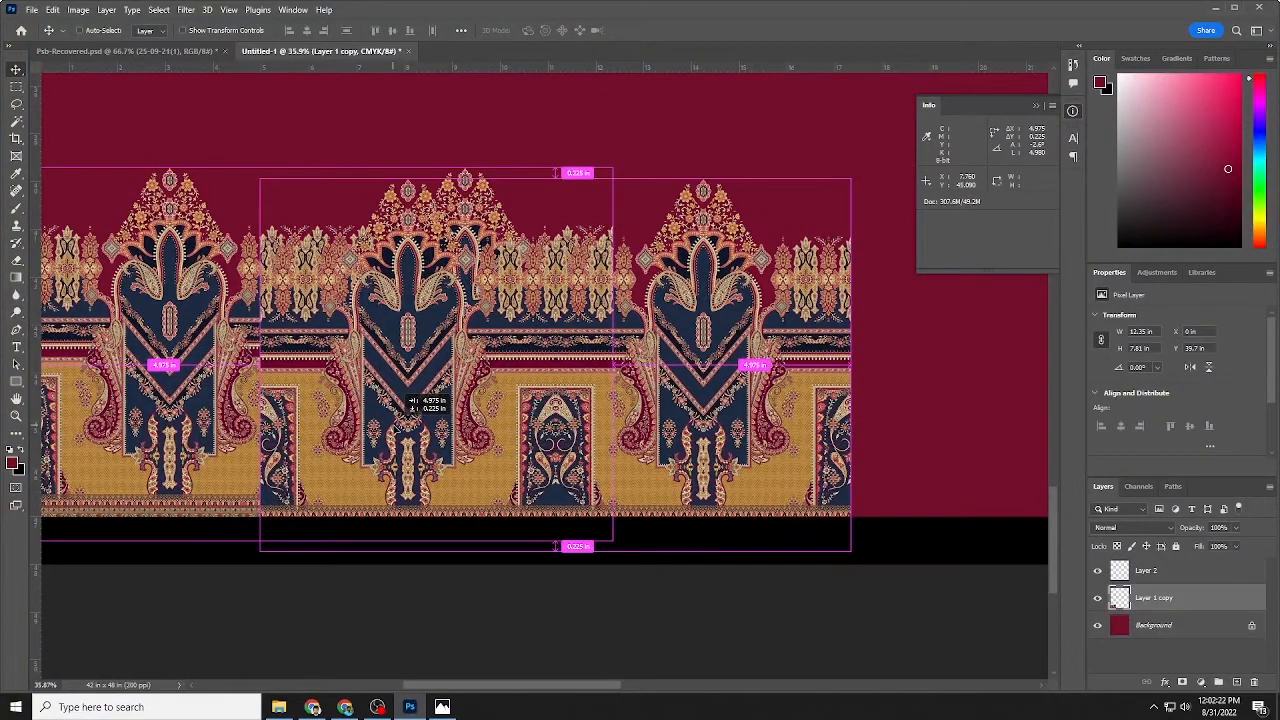
{"action": "left_click_drag", "start_coordinate": [396, 426], "coordinate": [771, 400]}
{"action": "left_click_drag", "start_coordinate": [631, 246], "coordinate": [686, 346]}
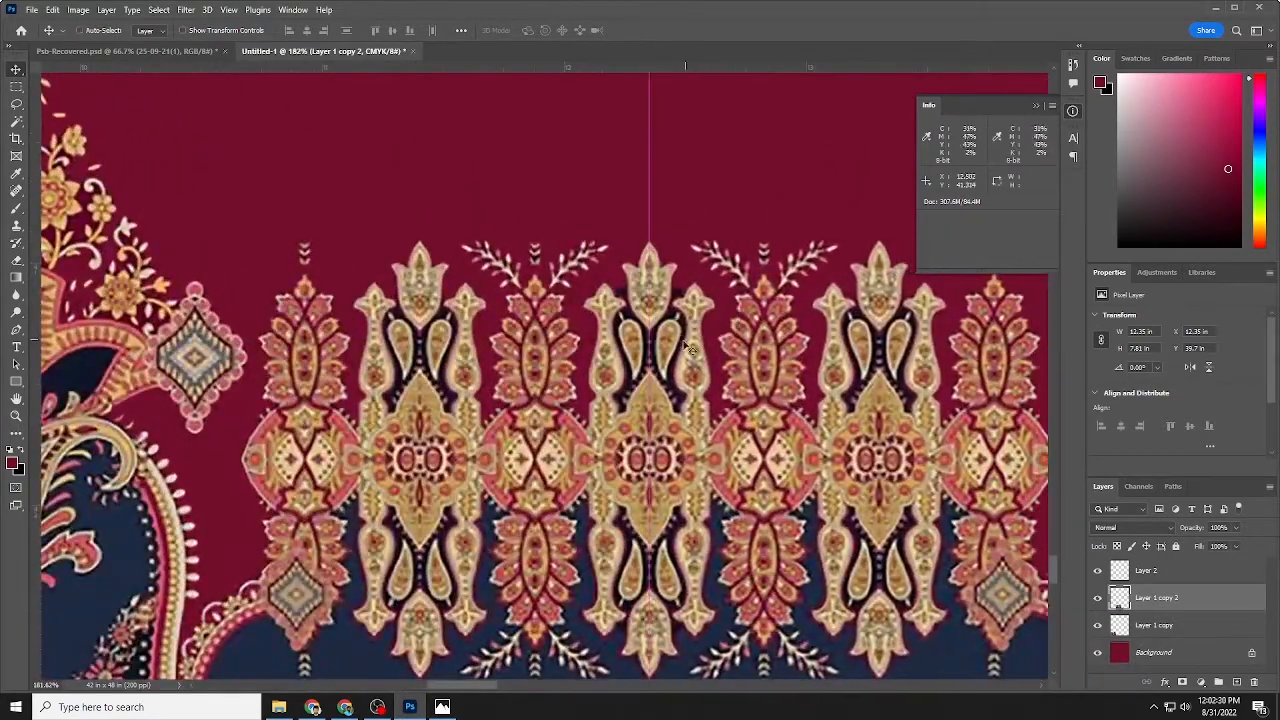
Select both two-motif border layers and merge them, keeping the document open
{"action": "left_click", "coordinate": [624, 345], "text": "ctrl+shift"}
{"action": "scroll", "coordinate": [624, 345], "scroll_direction": "down", "scroll_amount": 1}
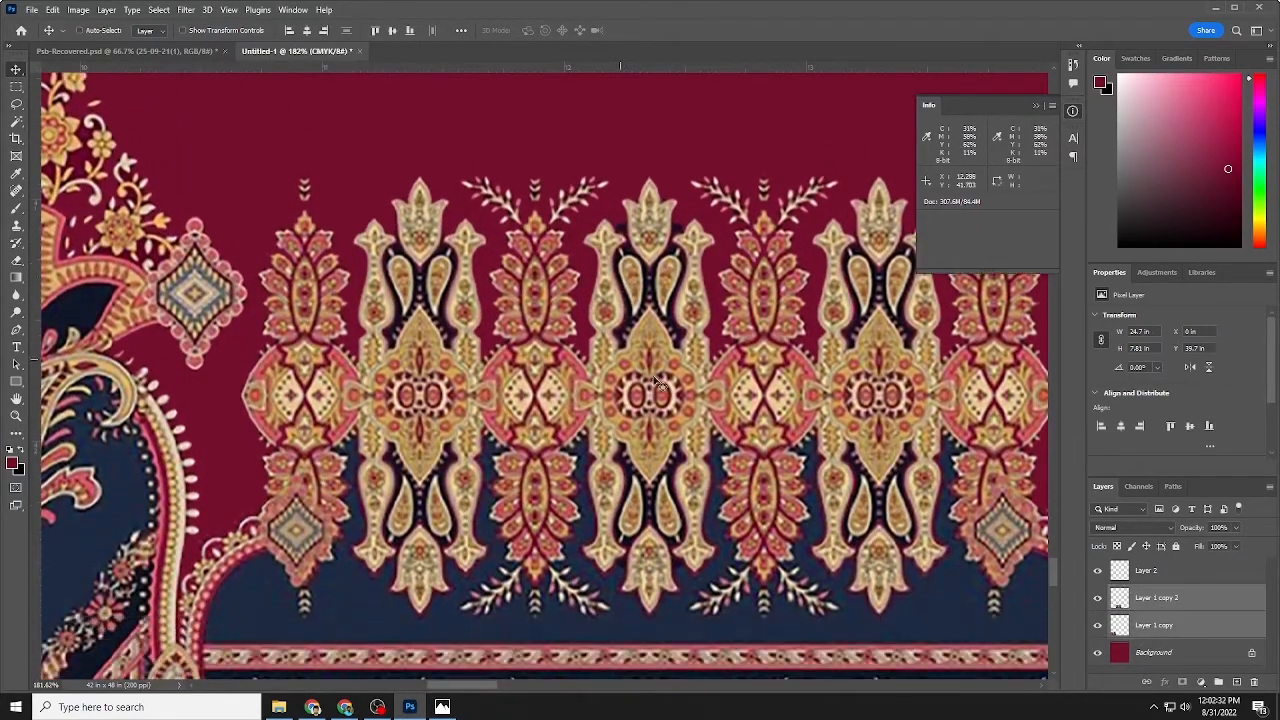
{"action": "left_click_drag", "start_coordinate": [803, 426], "coordinate": [571, 423]}
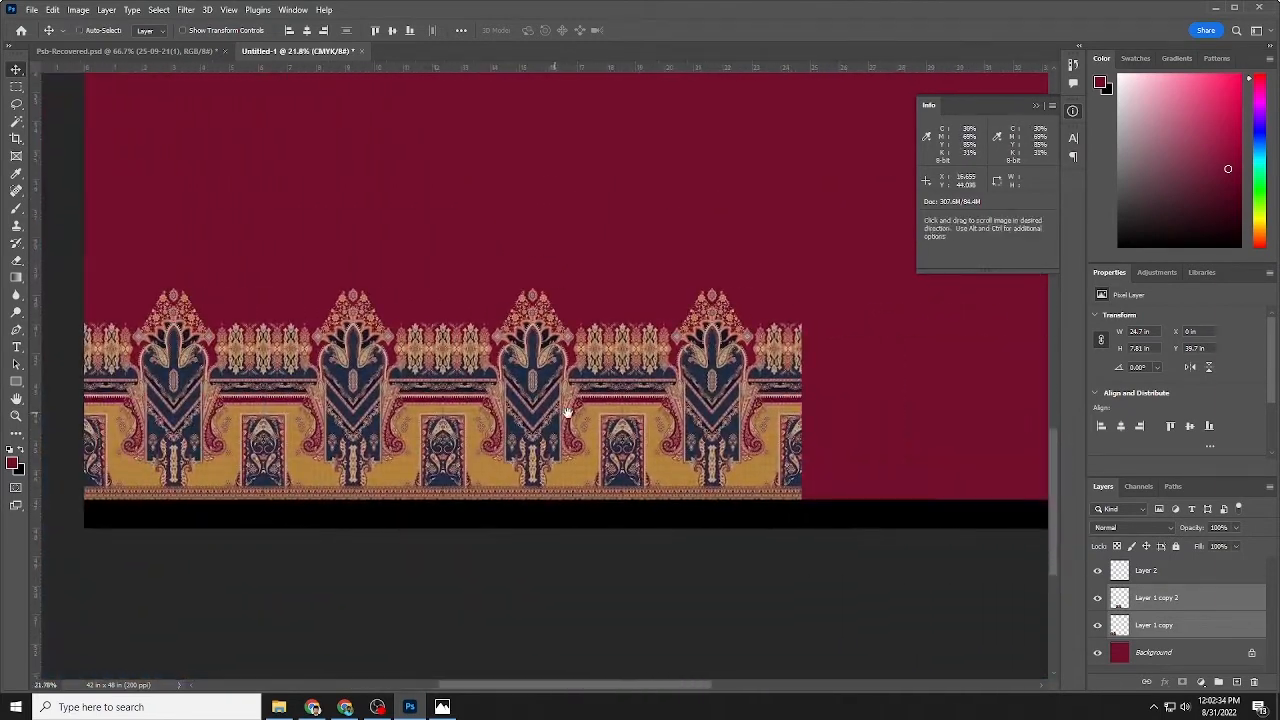
{"action": "key", "text": "ctrl+w"}
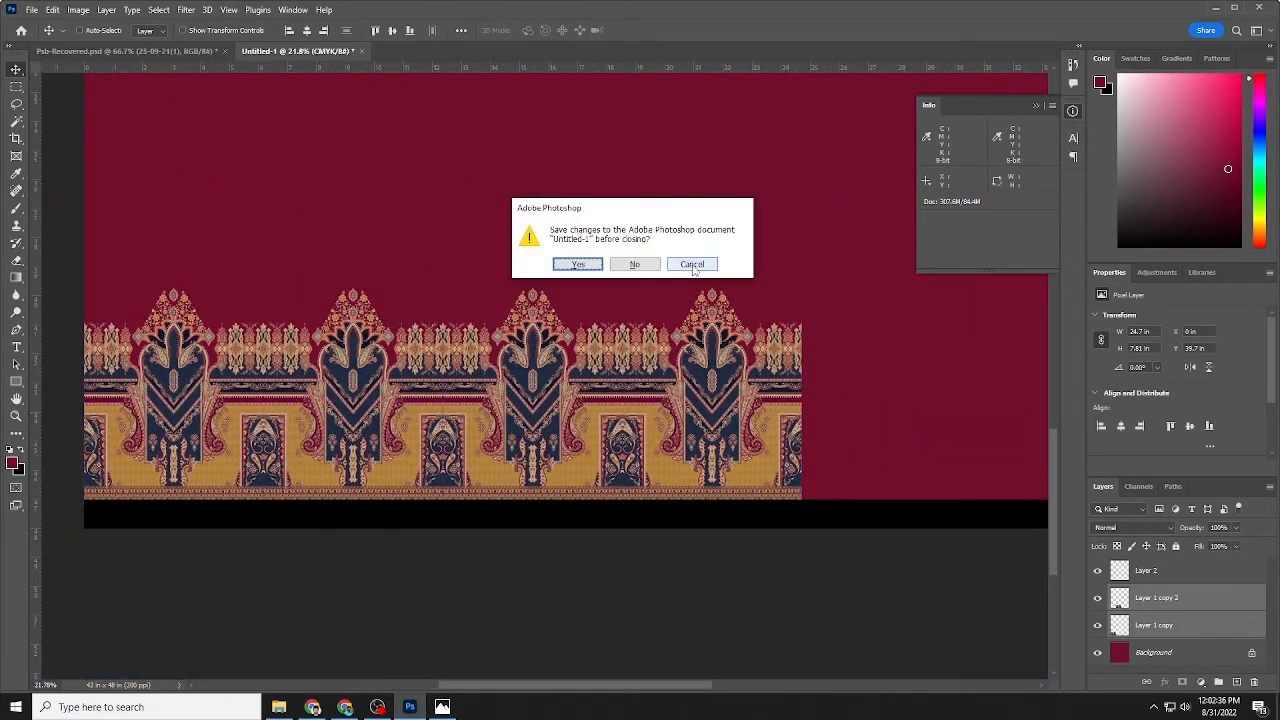
{"action": "left_click", "coordinate": [692, 264]}
{"action": "key", "text": "ctrl+e"}
Duplicate the four-motif border to the right and butt the copy against it at X 24.7 in
{"action": "left_click_drag", "start_coordinate": [701, 383], "coordinate": [577, 391]}
{"action": "scroll", "coordinate": [668, 343], "scroll_direction": "down", "scroll_amount": 2}
{"action": "left_click_drag", "start_coordinate": [668, 343], "coordinate": [710, 408]}
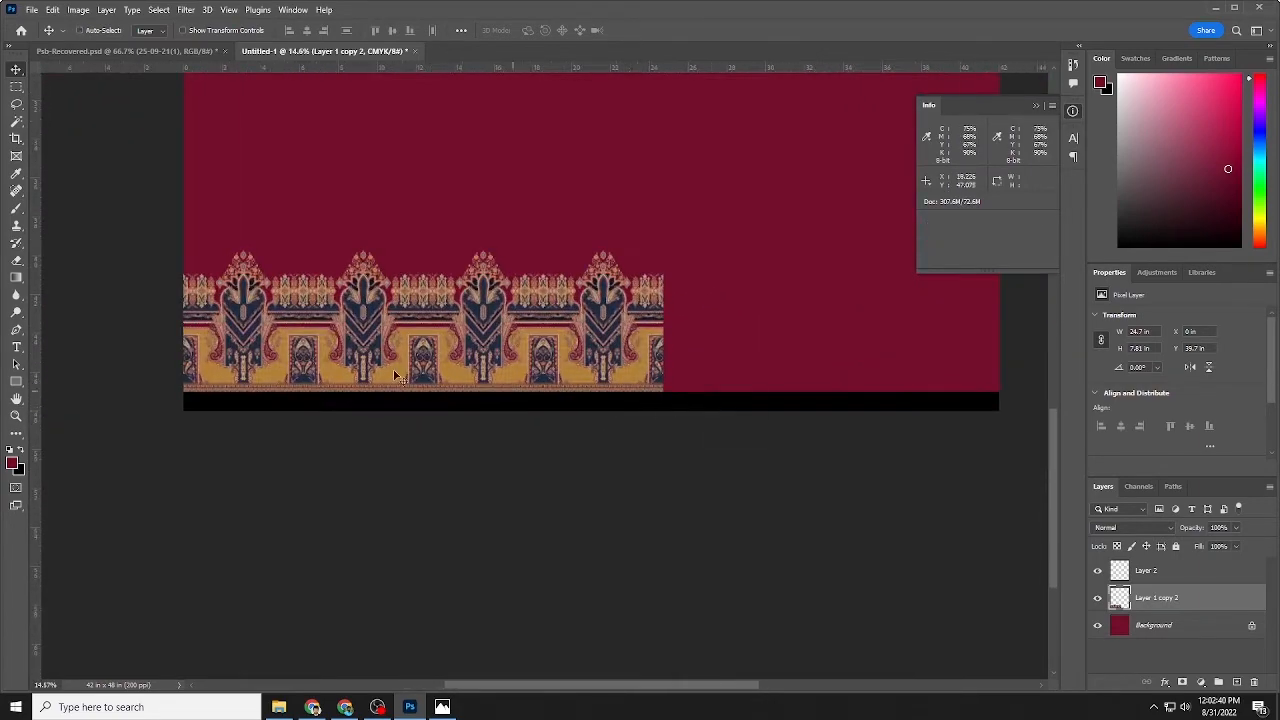
{"action": "left_click_drag", "start_coordinate": [397, 377], "coordinate": [685, 372]}
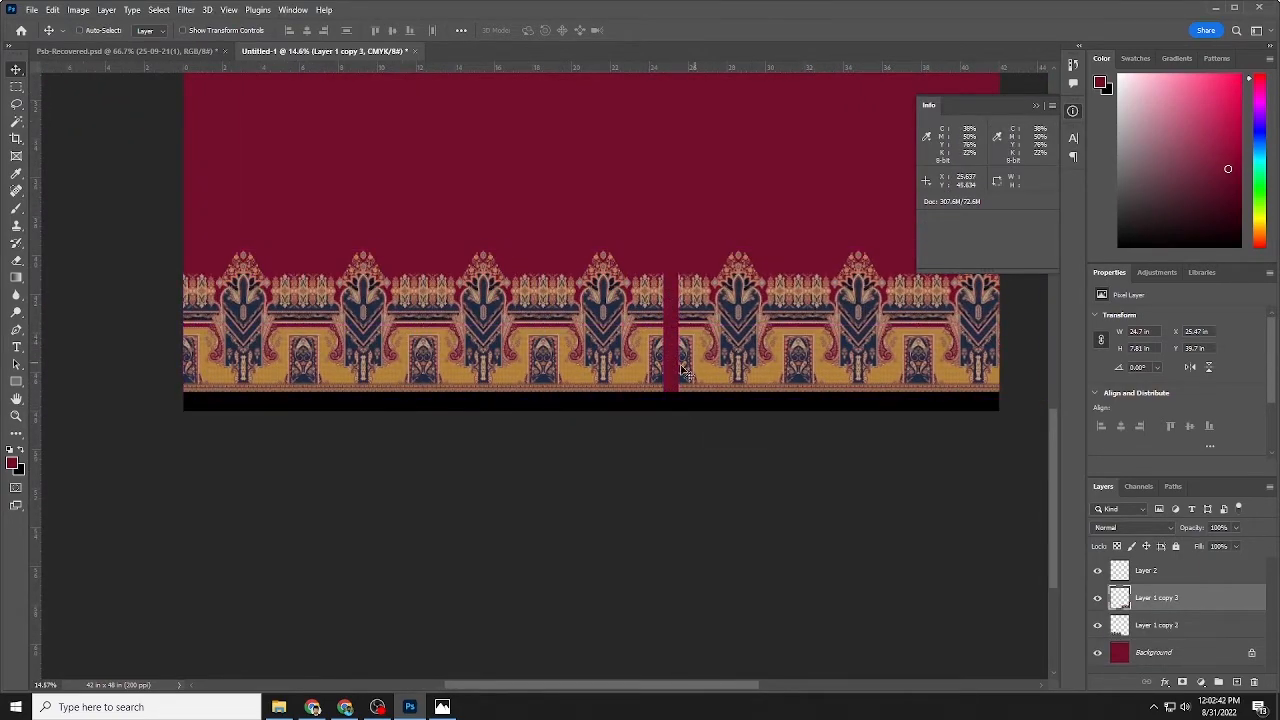
{"action": "left_click_drag", "start_coordinate": [663, 329], "coordinate": [990, 545]}
{"action": "left_click_drag", "start_coordinate": [862, 389], "coordinate": [711, 390]}
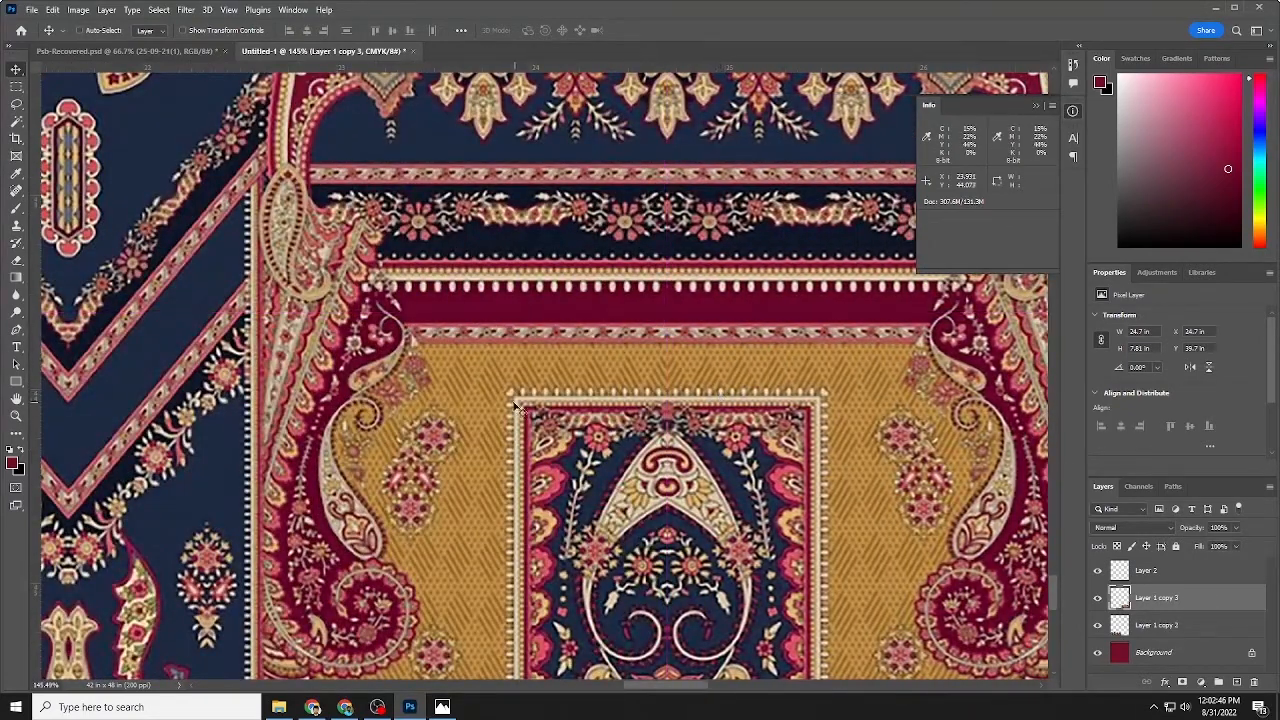
Merge the two four-motif border layers into a single border layer
{"action": "key", "text": "alt+shift+bracketleft"}
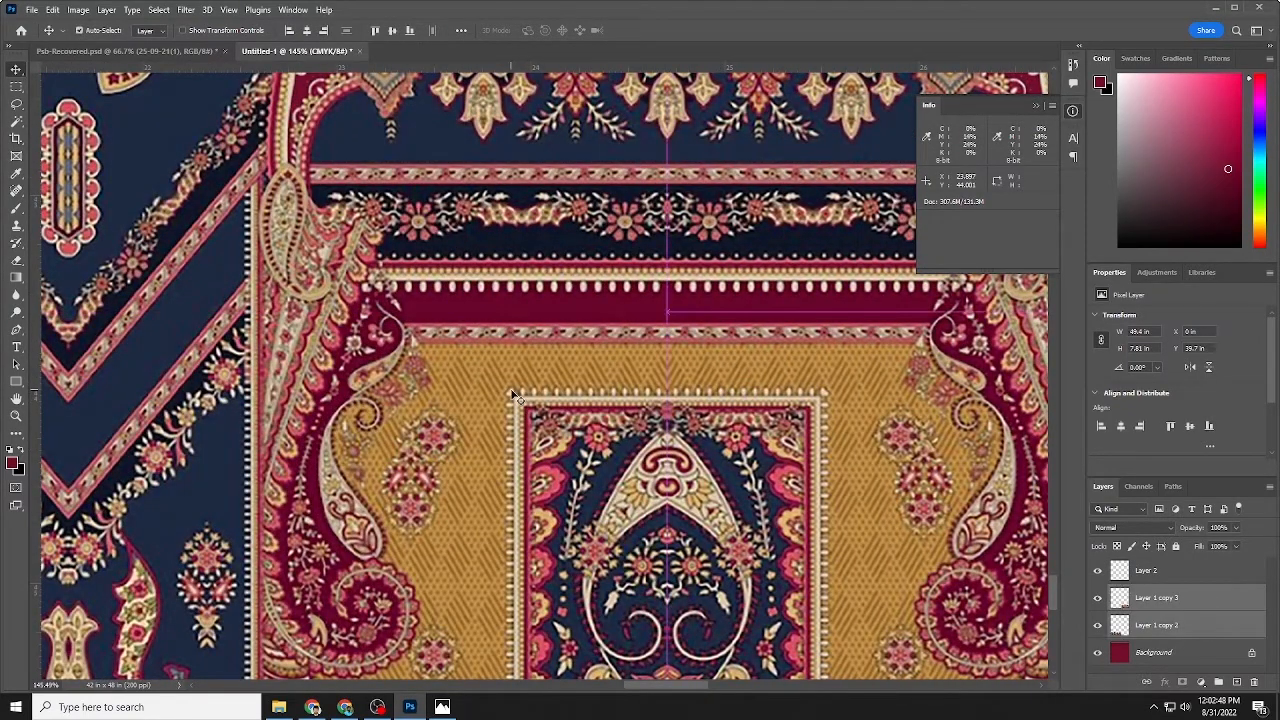
{"action": "key", "text": "ctrl+e"}
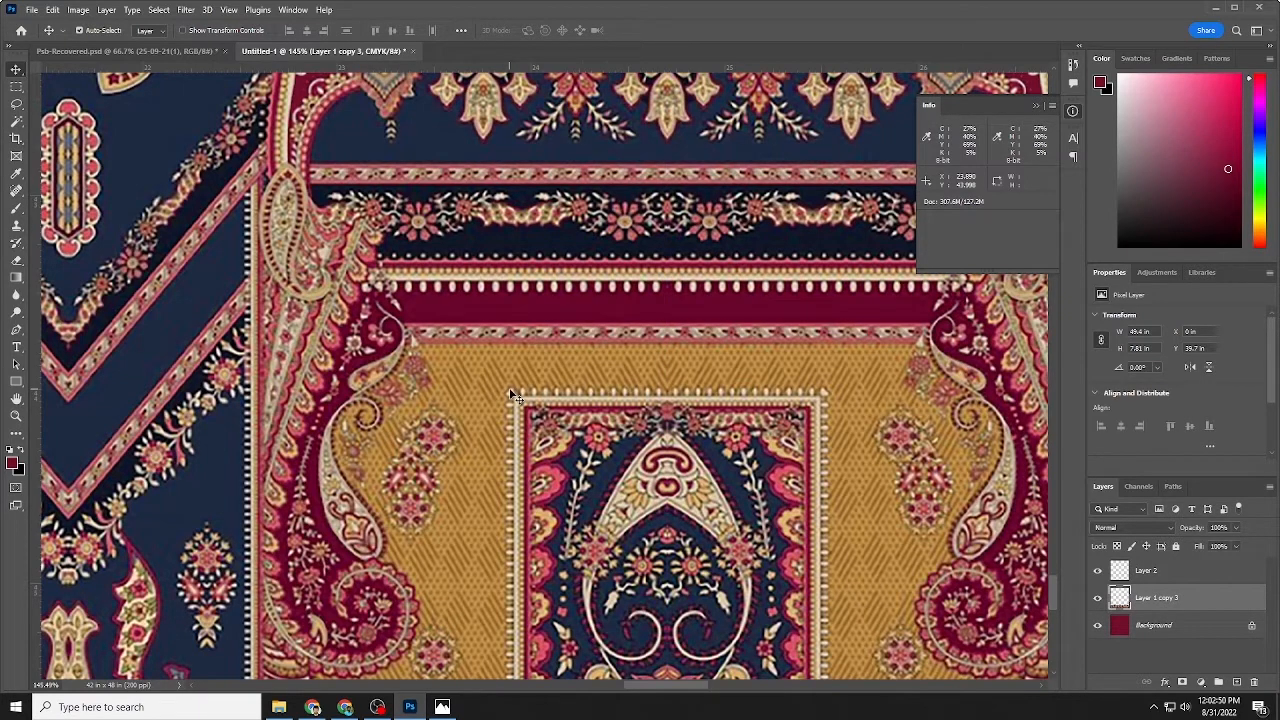
{"action": "key", "text": "ctrl+0"}
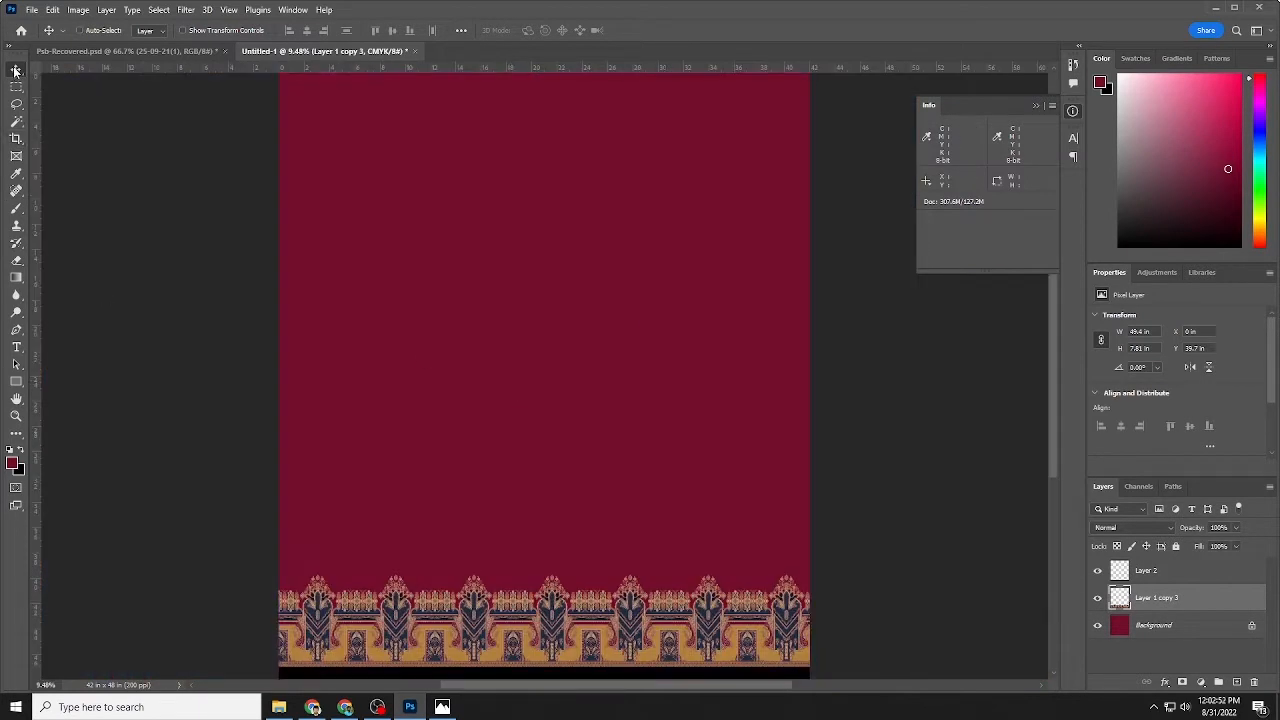
Place a vertical guide at the canvas centre using the unlocked background layer's transform box, and lock that layer's transparent pixels
{"action": "scroll", "coordinate": [623, 377], "scroll_direction": "down", "scroll_amount": 3}
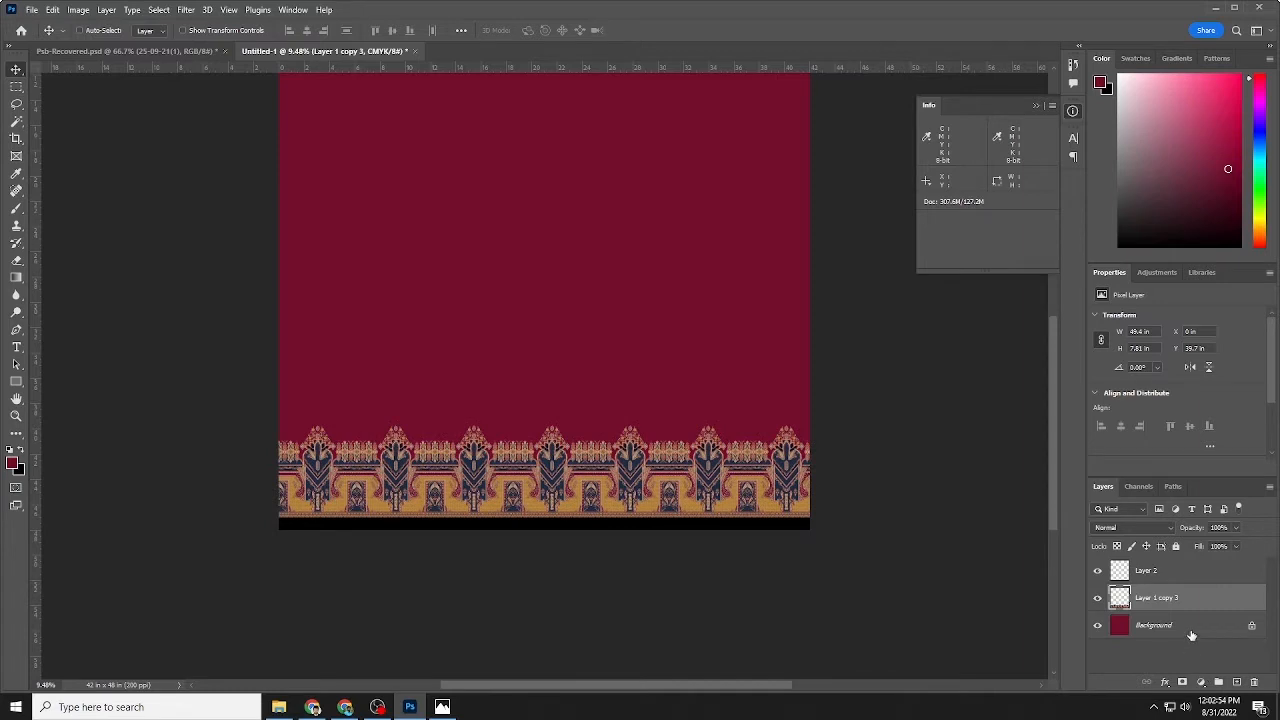
{"action": "left_click", "coordinate": [1251, 627]}
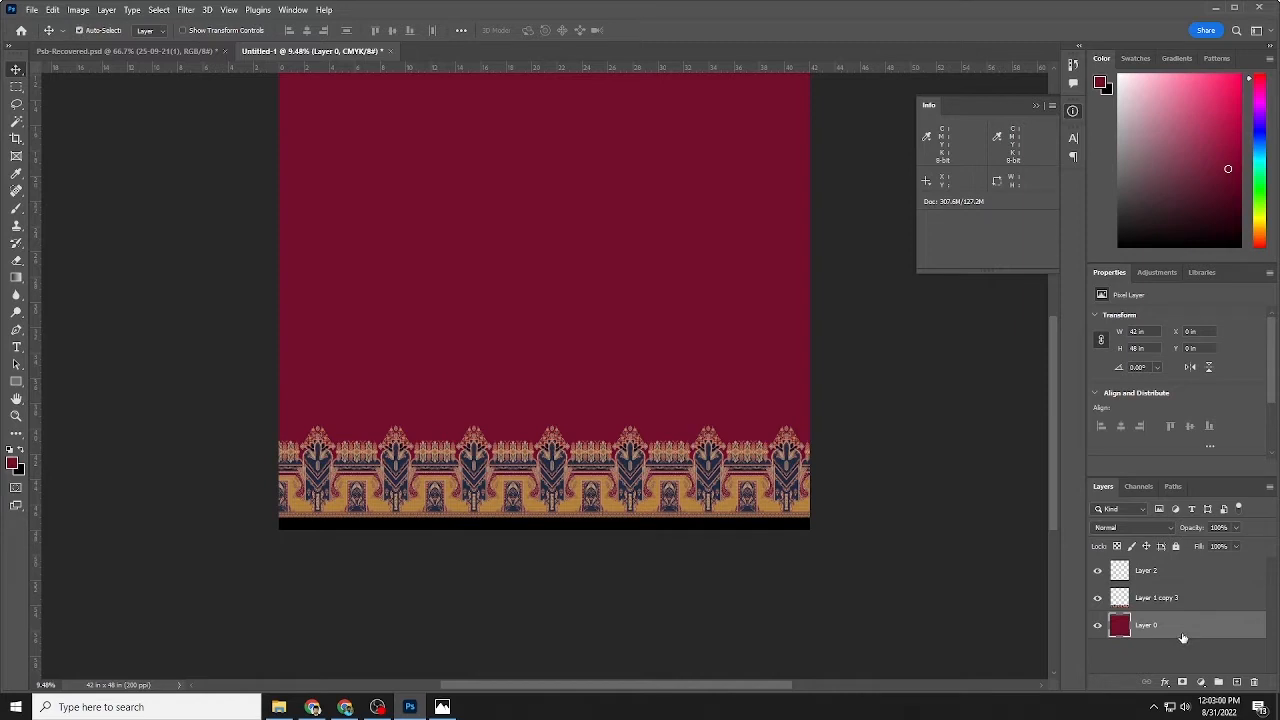
{"action": "key", "text": "ctrl+t"}
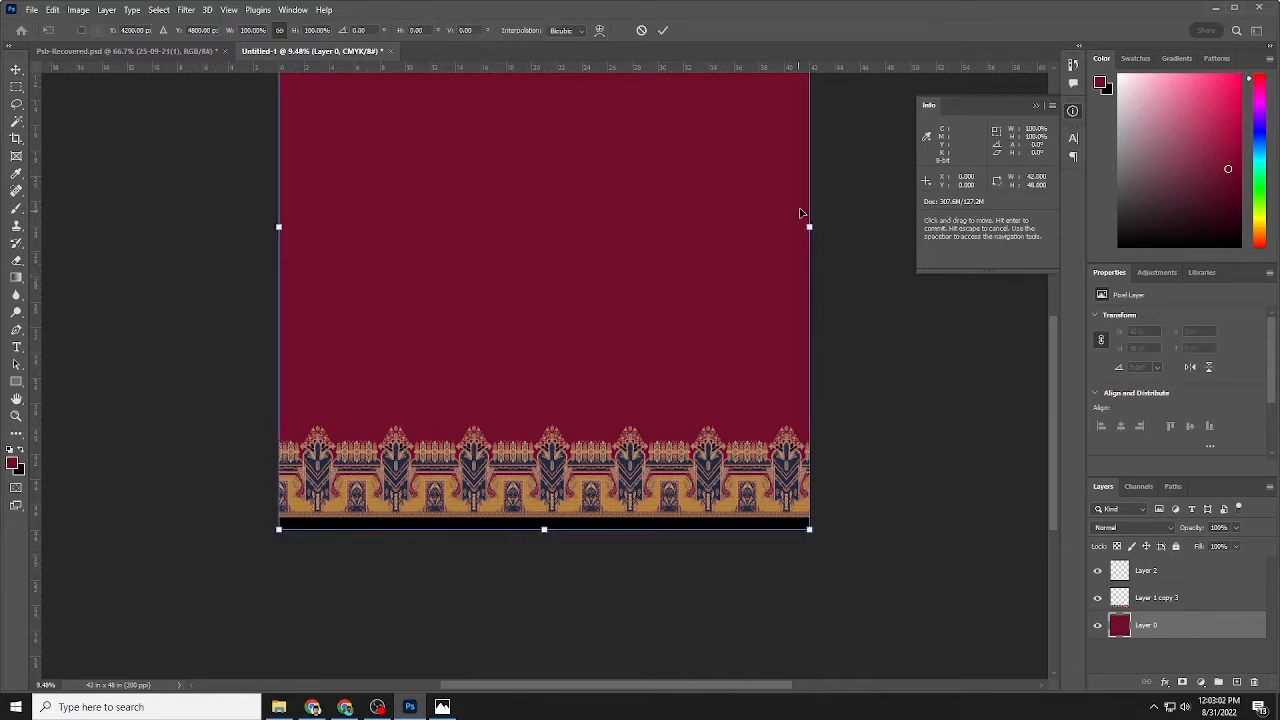
{"action": "left_click_drag", "start_coordinate": [33, 481], "coordinate": [543, 586]}
{"action": "key", "text": "Return"}
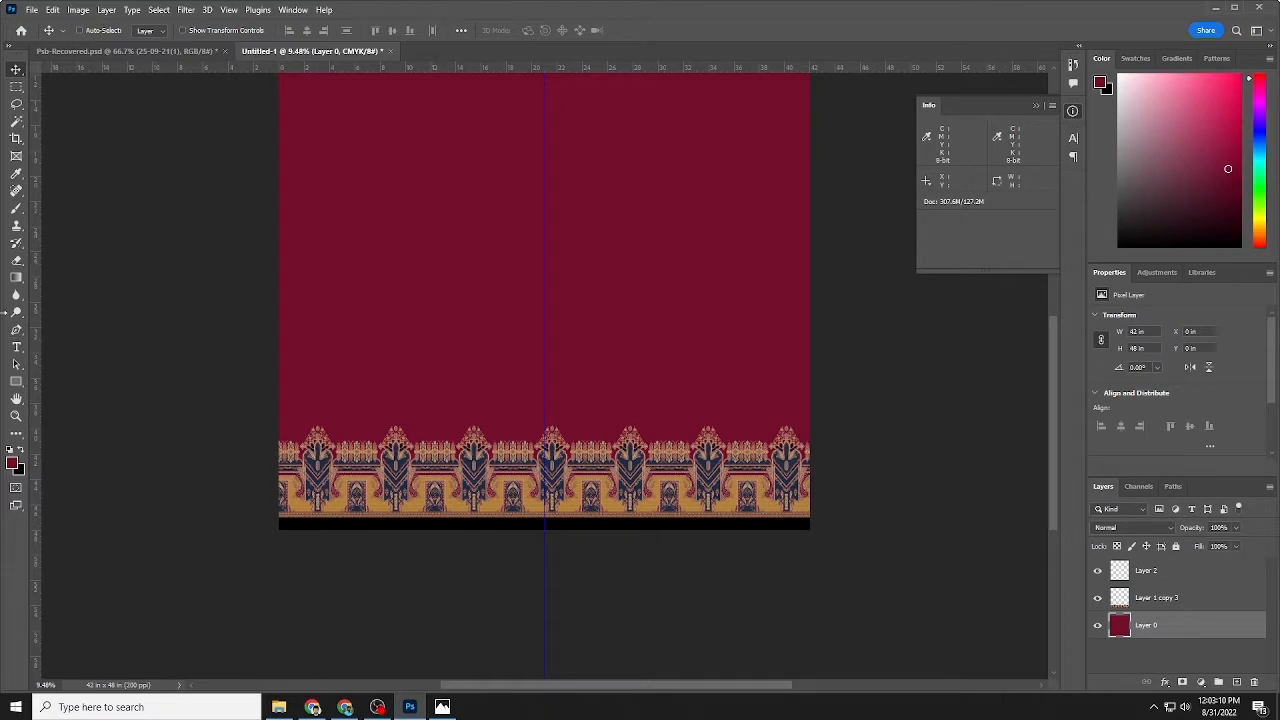
{"action": "scroll", "coordinate": [646, 440], "scroll_direction": "up", "scroll_amount": 1}
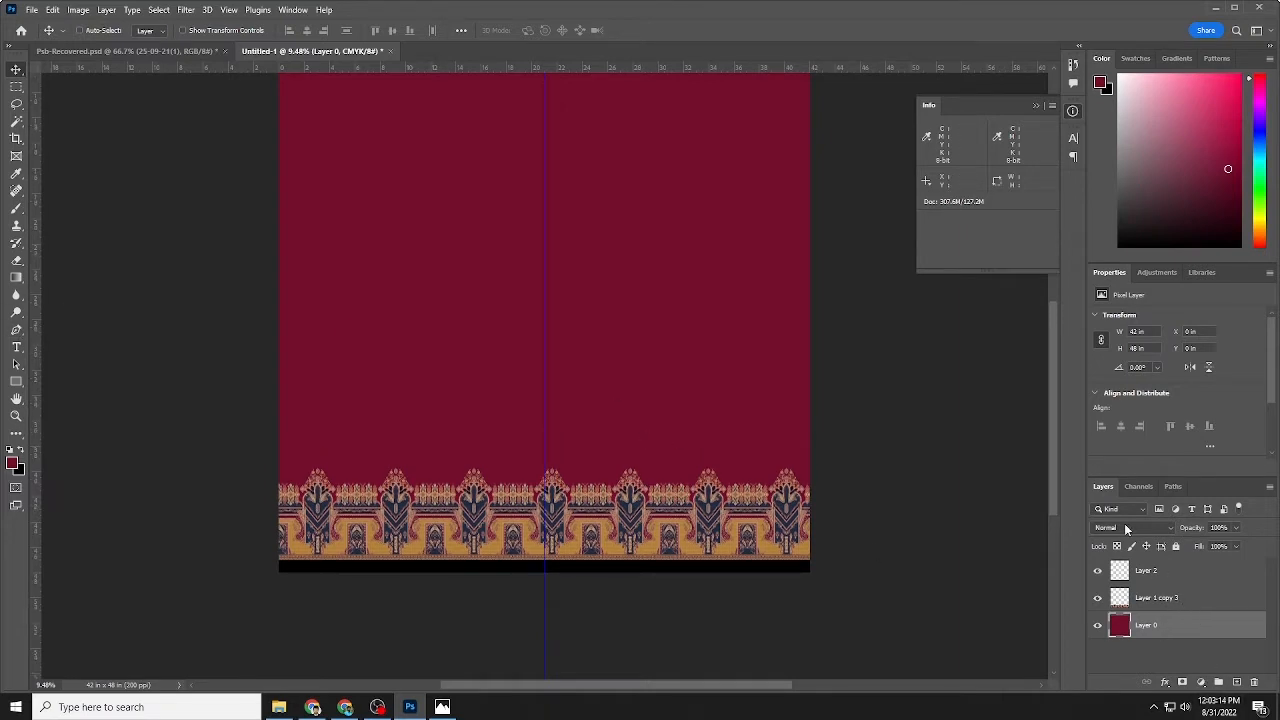
{"action": "scroll", "coordinate": [489, 541], "scroll_direction": "up", "scroll_amount": 3}
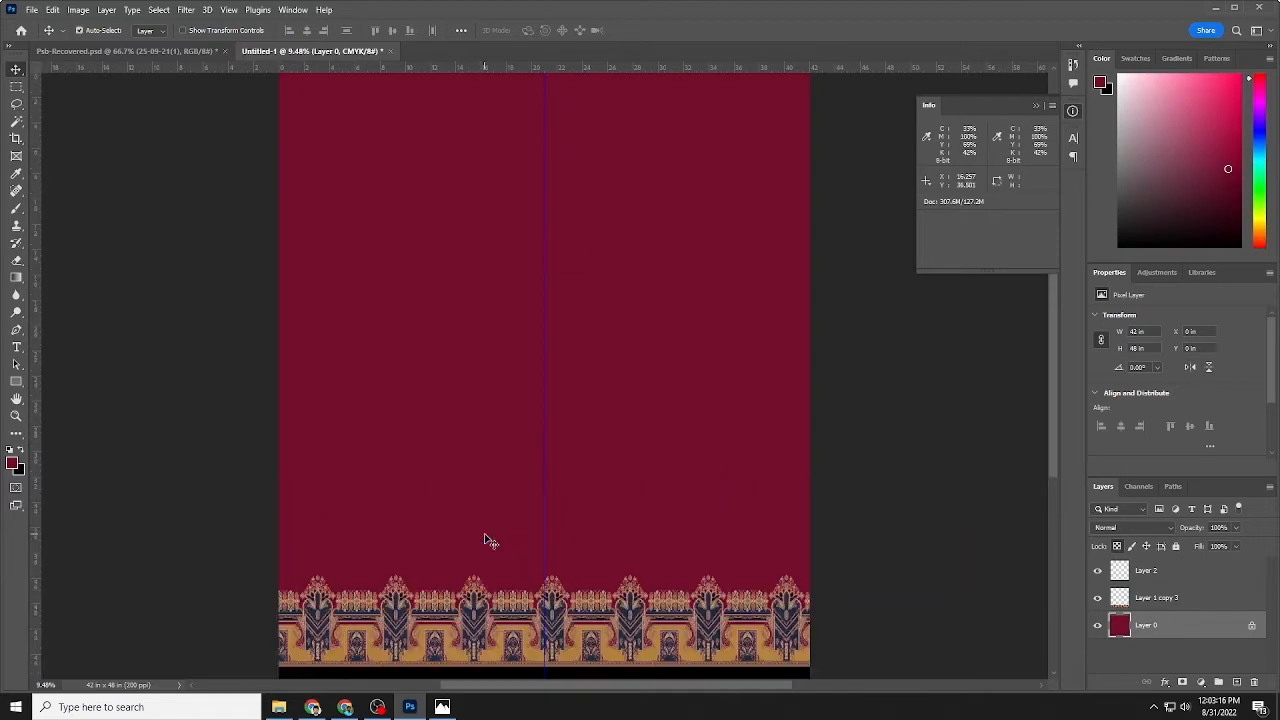
Examine the repeated border pattern and its joins up close around the centre guide
{"action": "scroll", "coordinate": [582, 615], "scroll_direction": "up", "scroll_amount": 7}
{"action": "left_click_drag", "start_coordinate": [564, 642], "coordinate": [602, 356]}
{"action": "key", "text": "ctrl+0"}
{"action": "scroll", "coordinate": [542, 510], "scroll_direction": "down", "scroll_amount": 2}
{"action": "left_click_drag", "start_coordinate": [467, 523], "coordinate": [520, 508]}
{"action": "scroll", "coordinate": [520, 508], "scroll_direction": "down", "scroll_amount": 2}
{"action": "left_click_drag", "start_coordinate": [514, 552], "coordinate": [540, 524]}
{"action": "key", "text": "ctrl+0"}
Switch to the image folder 09 and open the maroon four-arch floral panel JPG in Photoshop
{"action": "key", "text": "alt+Tab"}
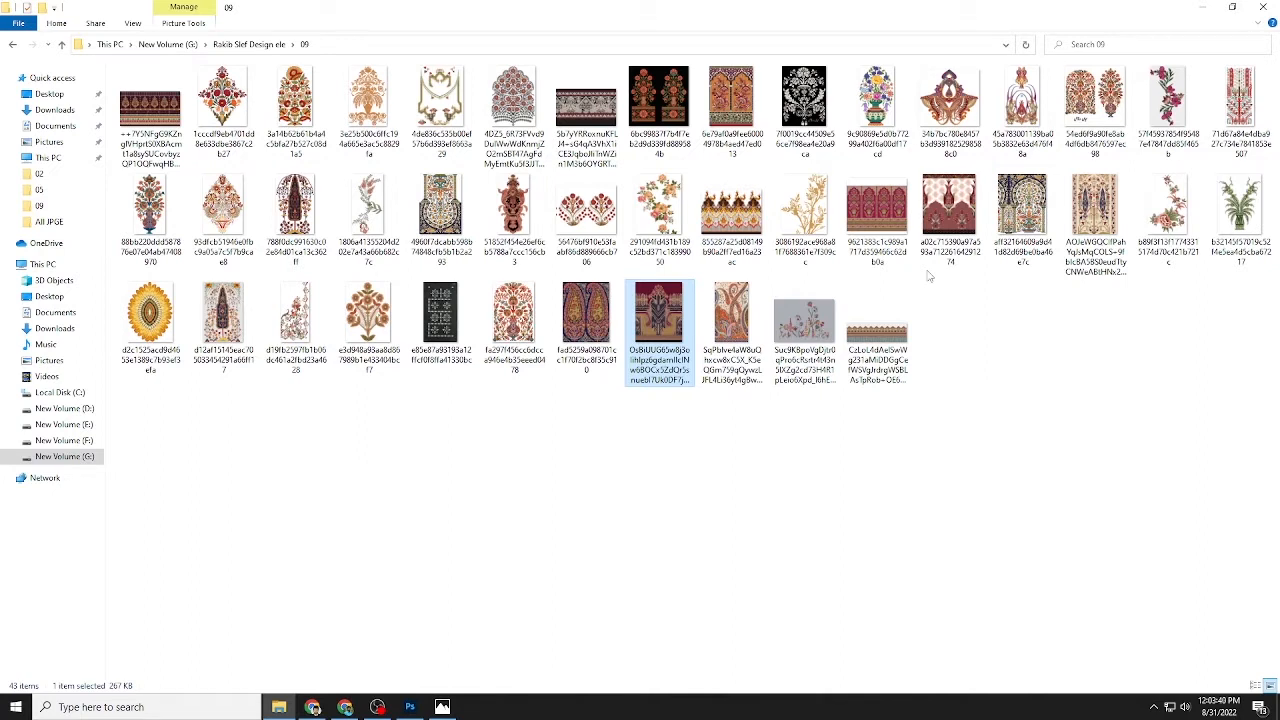
{"action": "right_click", "coordinate": [880, 222]}
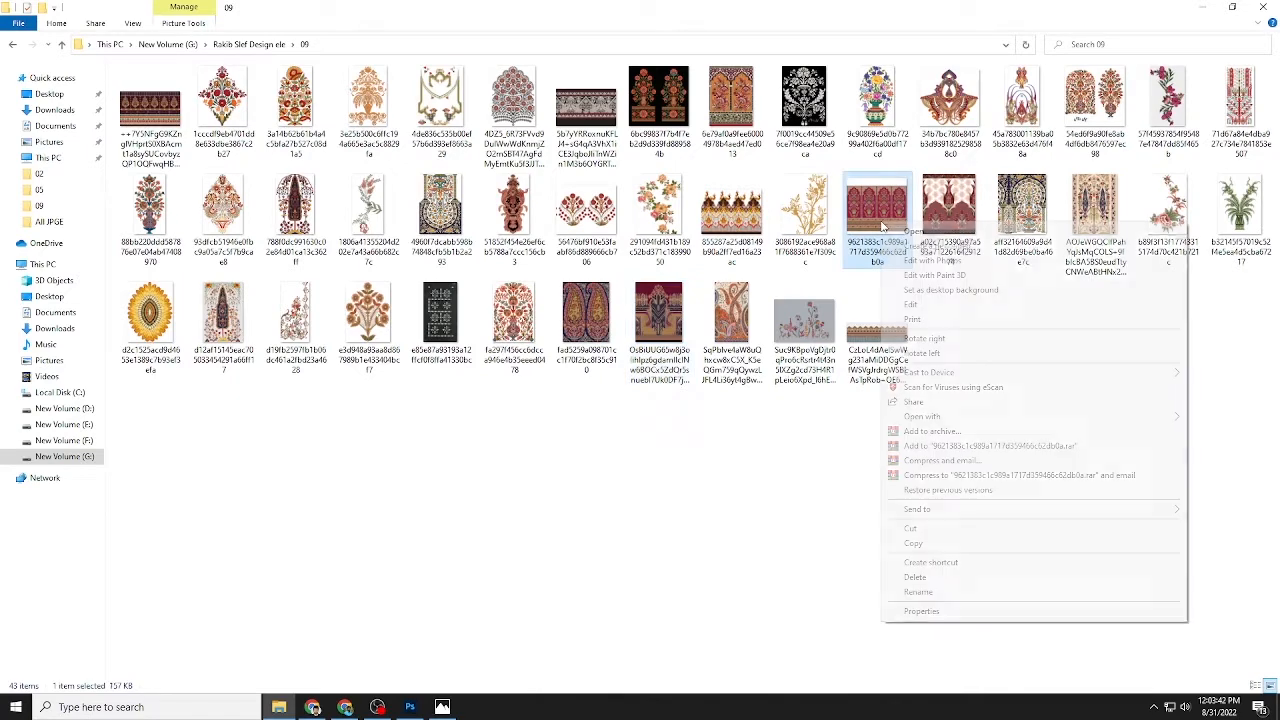
{"action": "mouse_move", "coordinate": [945, 418]}
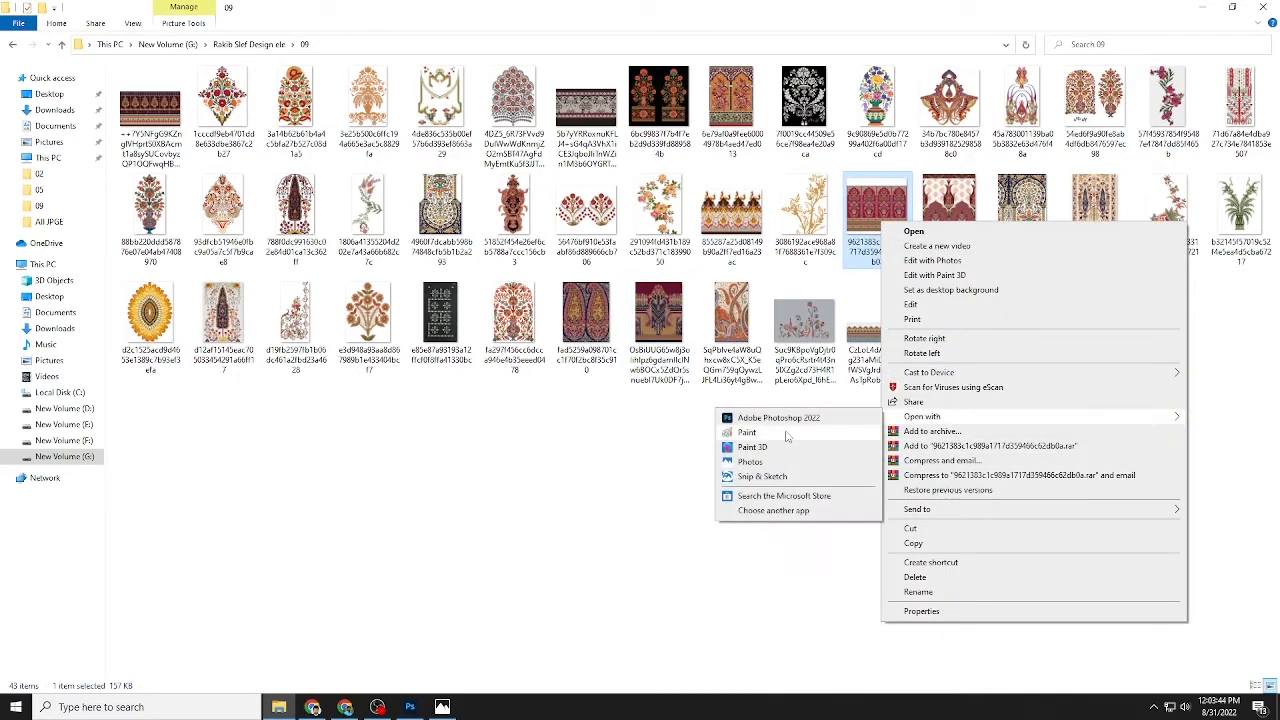
{"action": "left_click", "coordinate": [780, 419]}
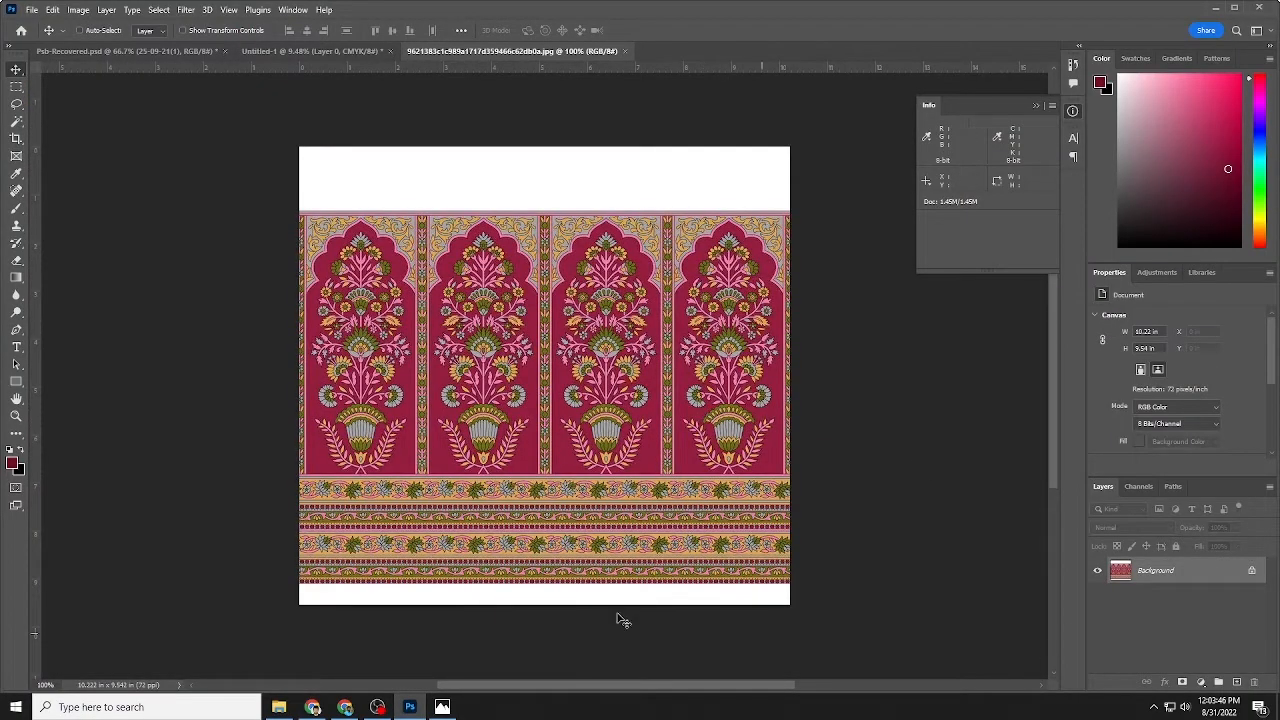
Resample the four-arch panel image to a resolution of 200 pixels/inch, keeping its size in inches
{"action": "left_click", "coordinate": [16, 121]}
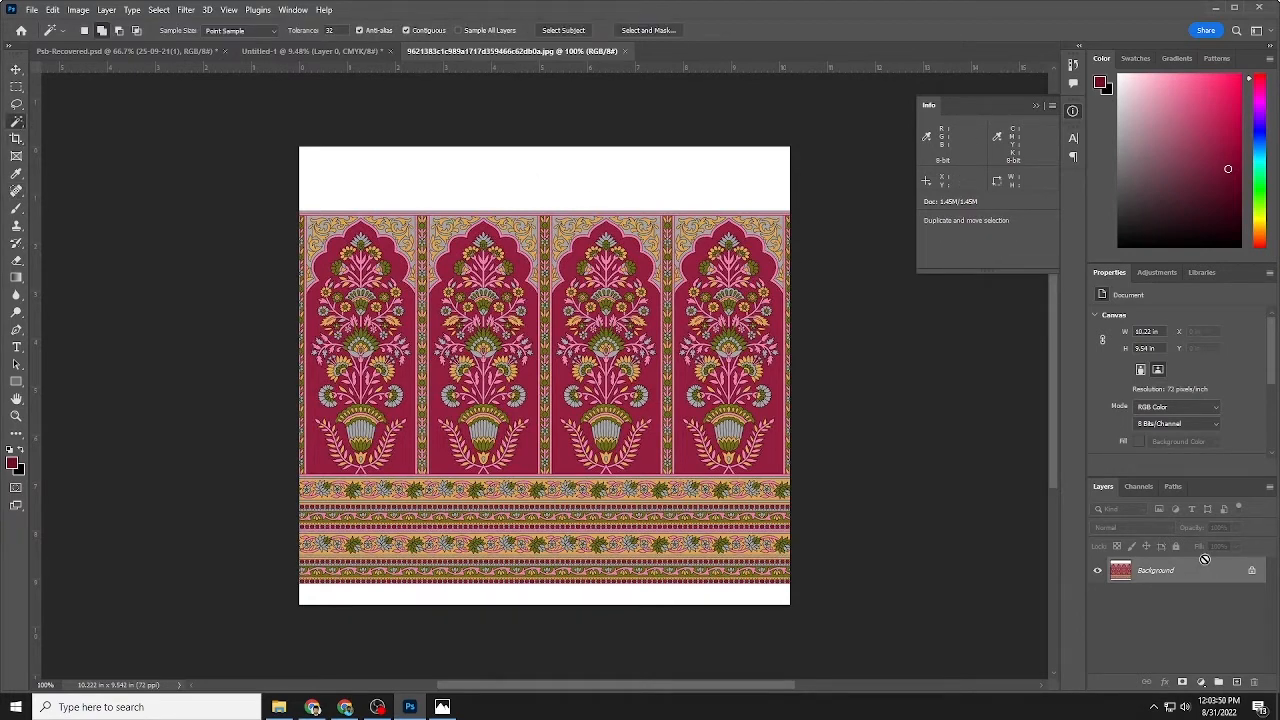
{"action": "key", "text": "ctrl+alt+i"}
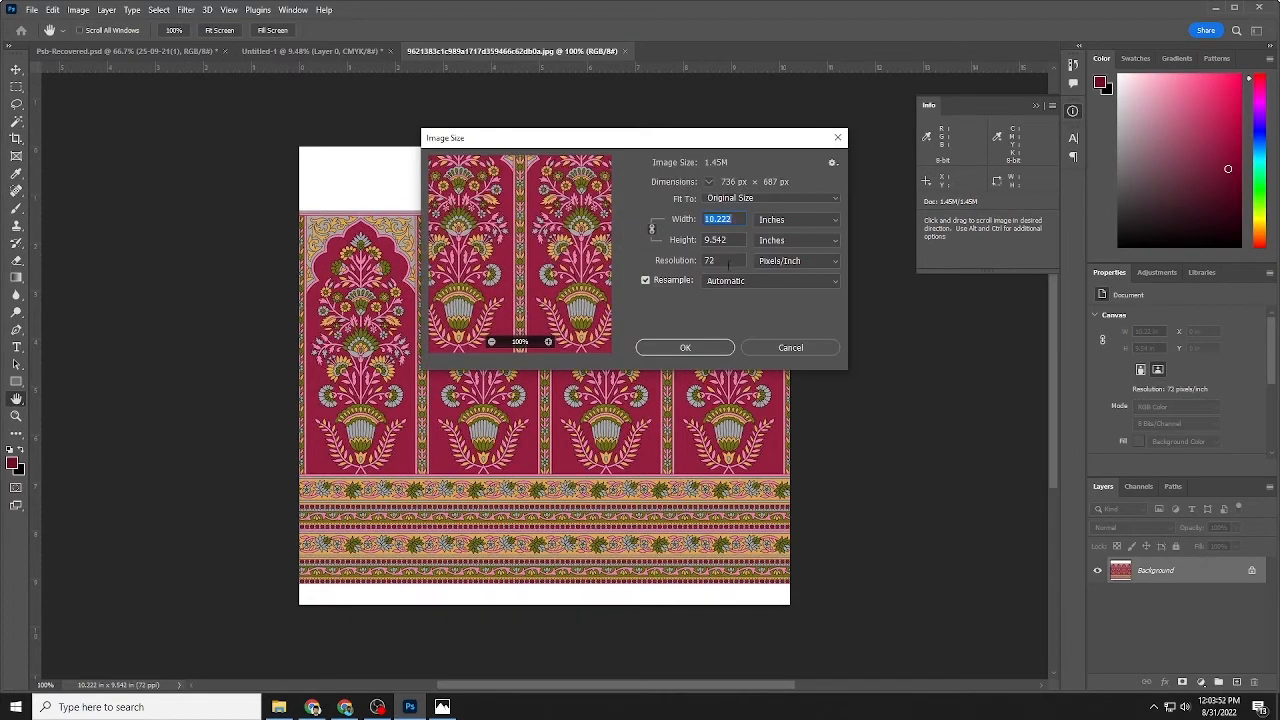
{"action": "left_click", "coordinate": [663, 261]}
{"action": "type", "text": "200"}
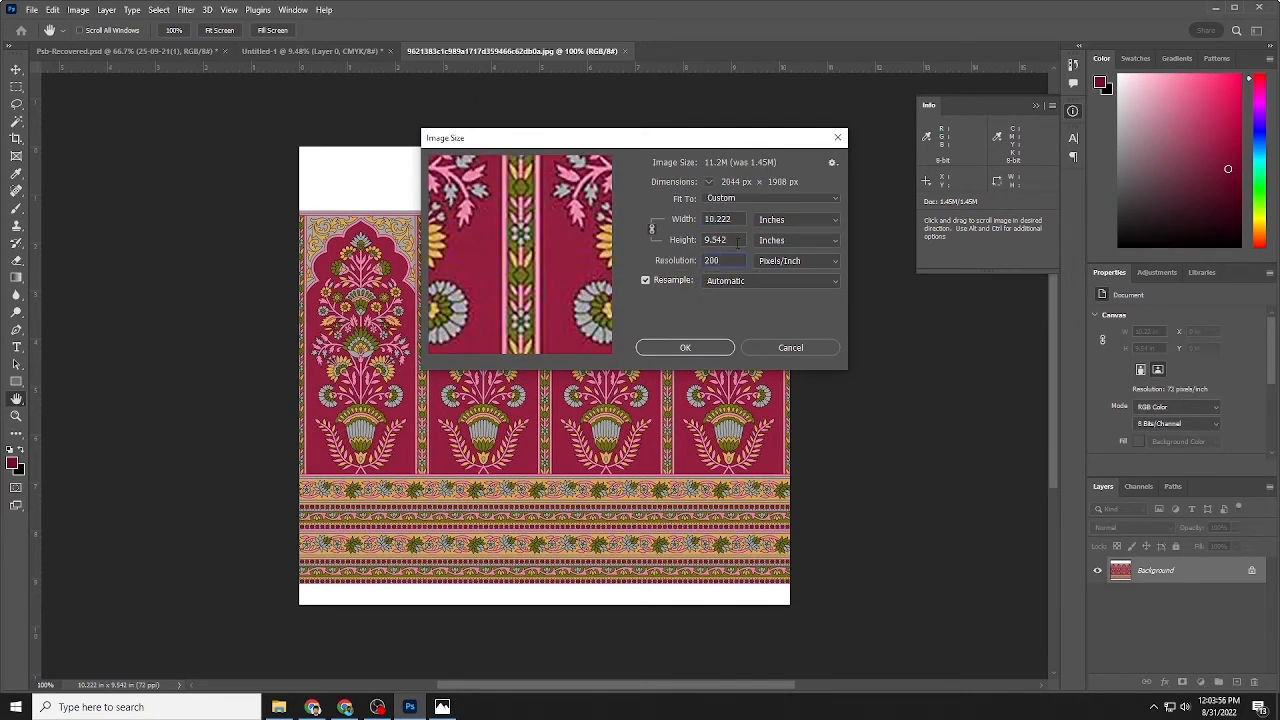
{"action": "left_click", "coordinate": [685, 347]}
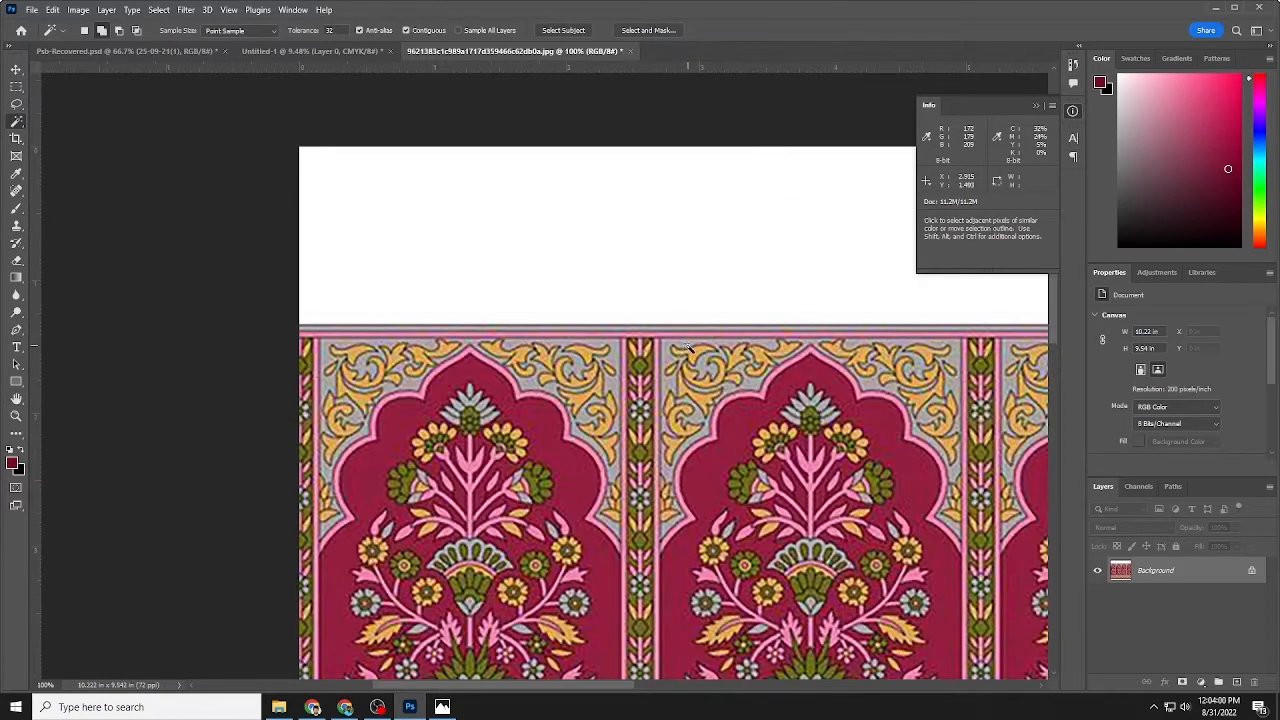
{"action": "key", "text": "ctrl+0"}
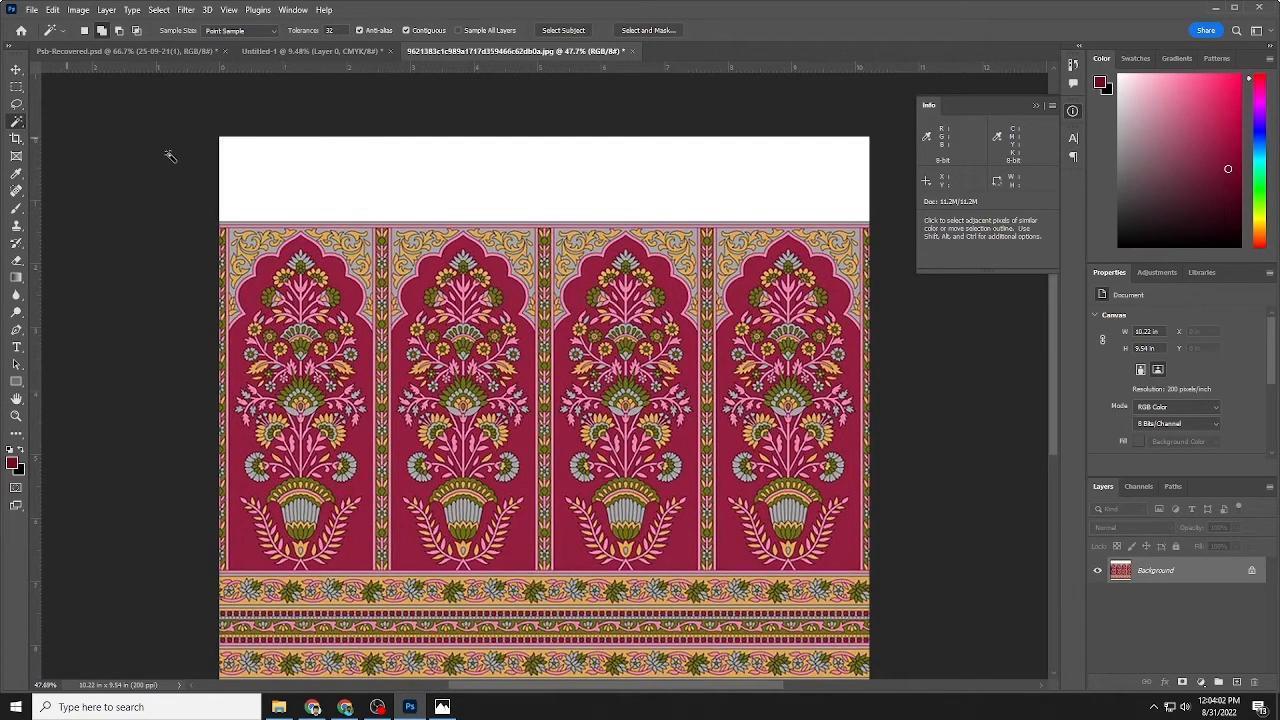
Unlock the panel's background layer and delete the white areas above and below the artwork, leaving them transparent
{"action": "left_click", "coordinate": [358, 125]}
{"action": "scroll", "coordinate": [563, 595], "scroll_direction": "down", "scroll_amount": 3}
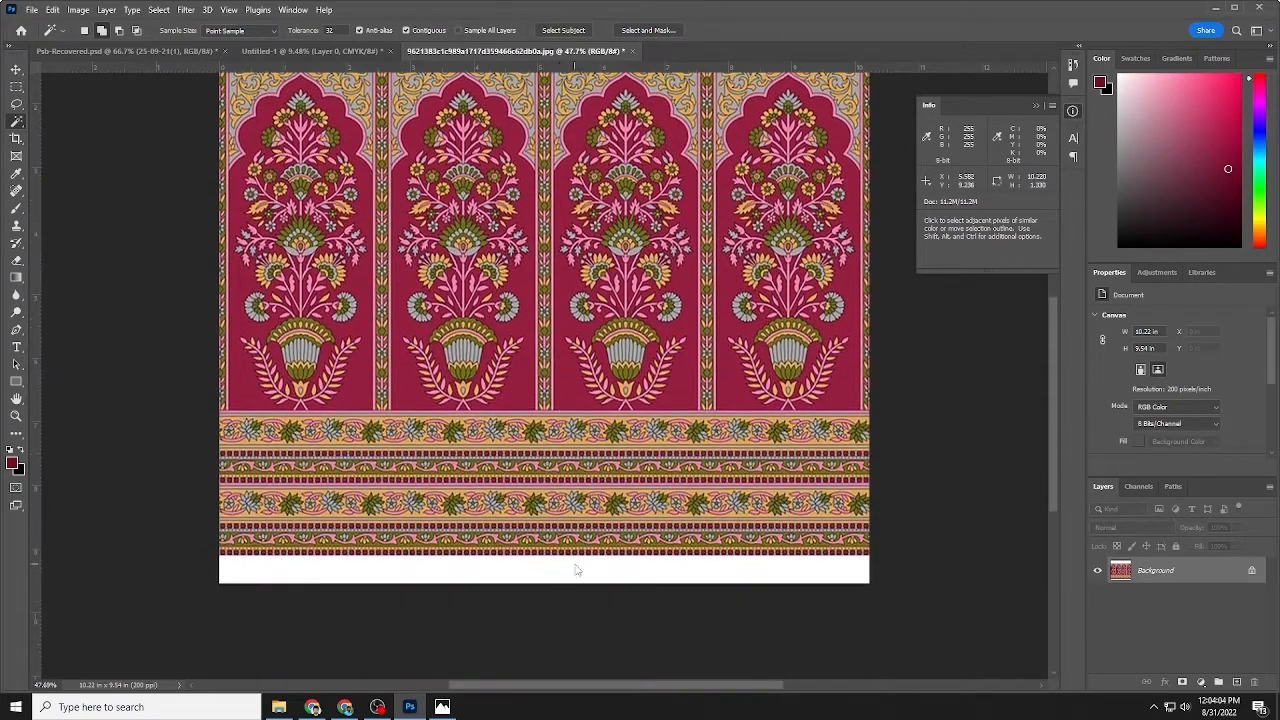
{"action": "scroll", "coordinate": [660, 587], "scroll_direction": "up", "scroll_amount": 3}
{"action": "key", "text": "shift+F5"}
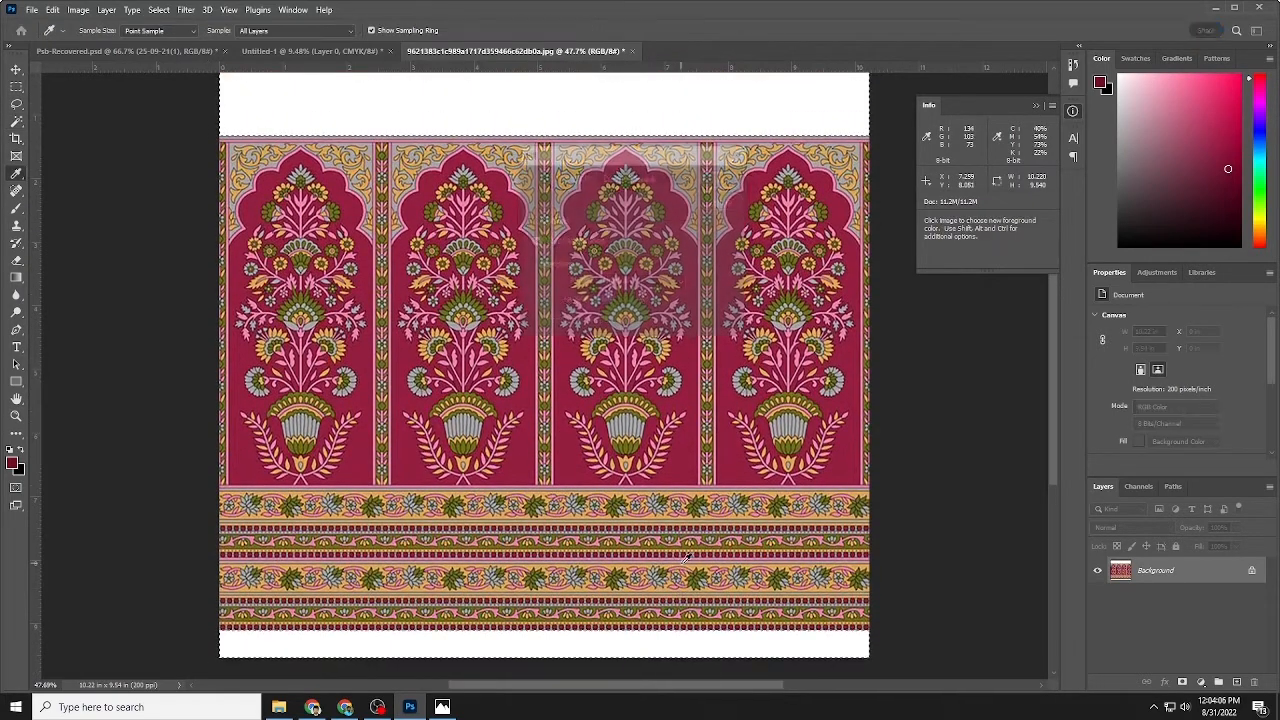
{"action": "left_click", "coordinate": [741, 153]}
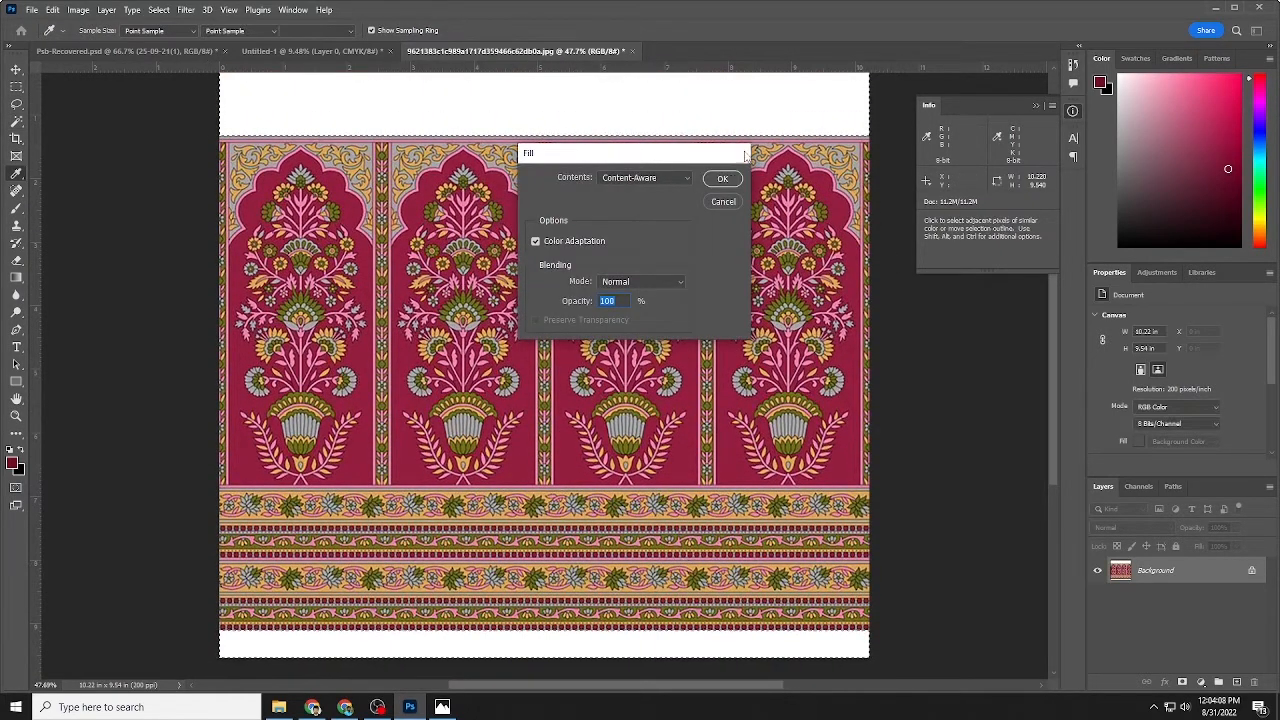
{"action": "left_click", "coordinate": [1251, 571]}
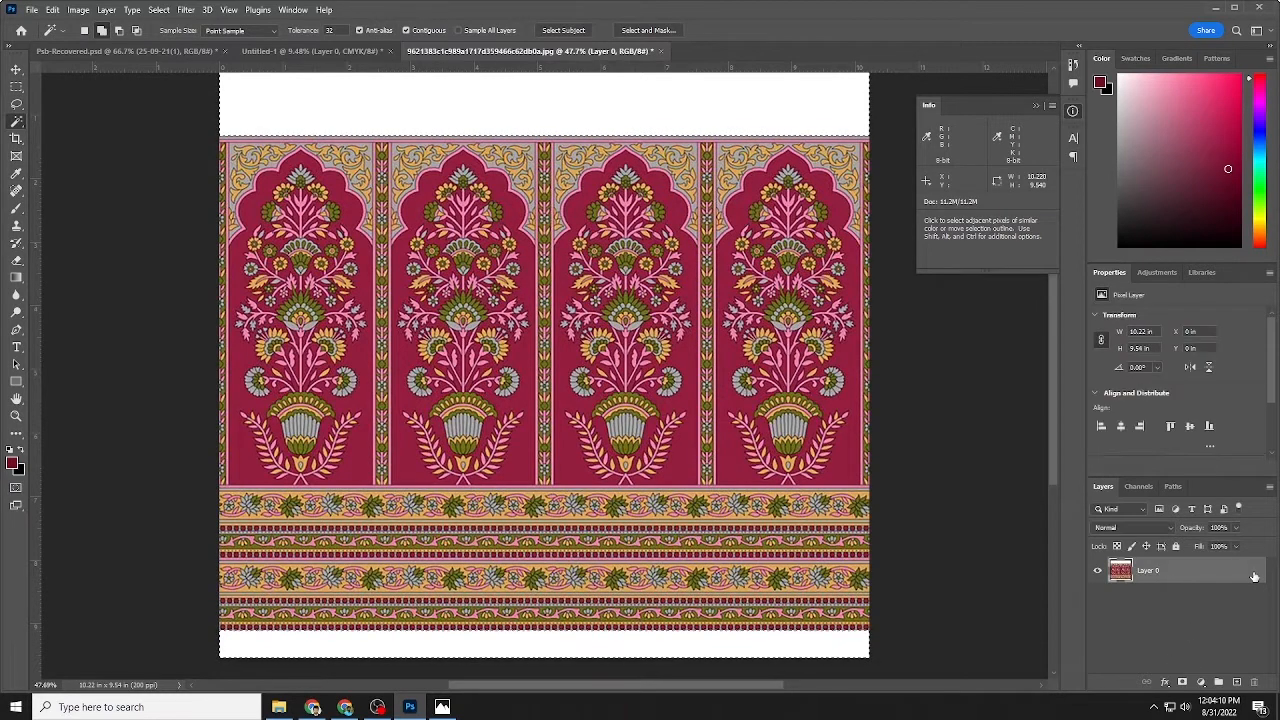
{"action": "key", "text": "Delete"}
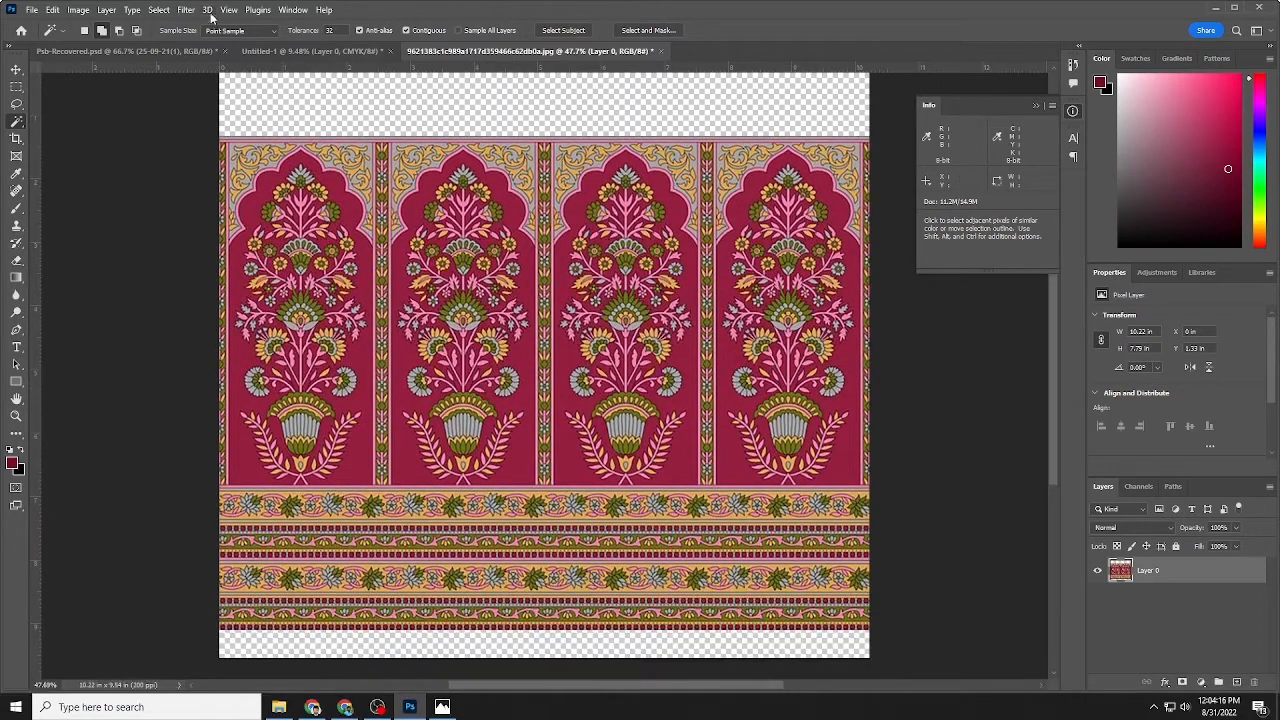
Sharpen the four-arch panel layer with the Richard Rosenman Highpass Sharpen filter
{"action": "left_click", "coordinate": [186, 10]}
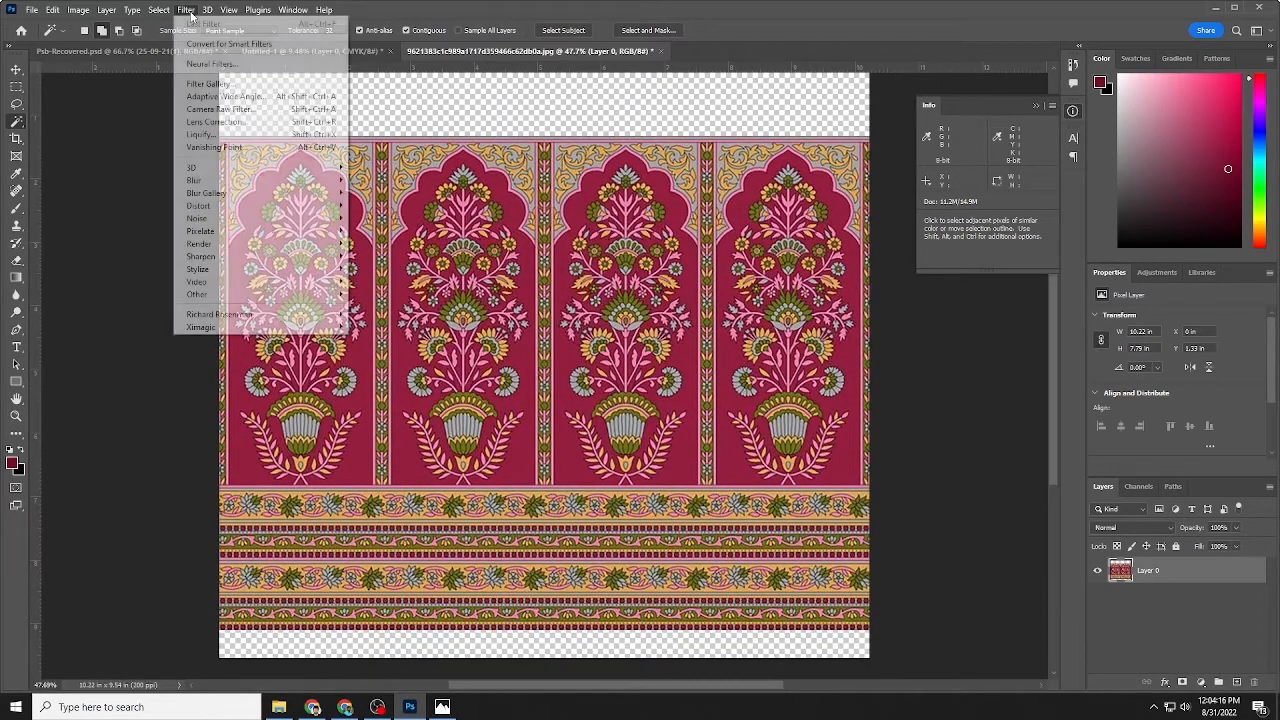
{"action": "mouse_move", "coordinate": [243, 316]}
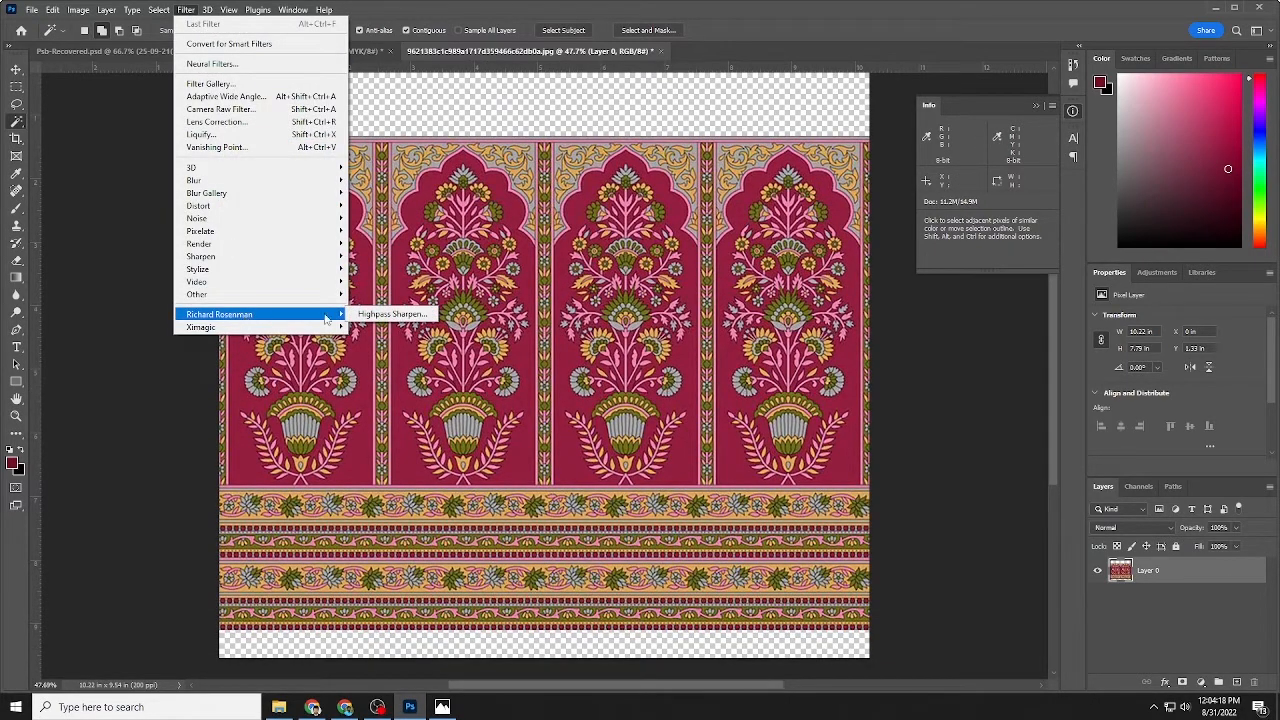
{"action": "left_click", "coordinate": [392, 314]}
{"action": "left_click", "coordinate": [667, 351]}
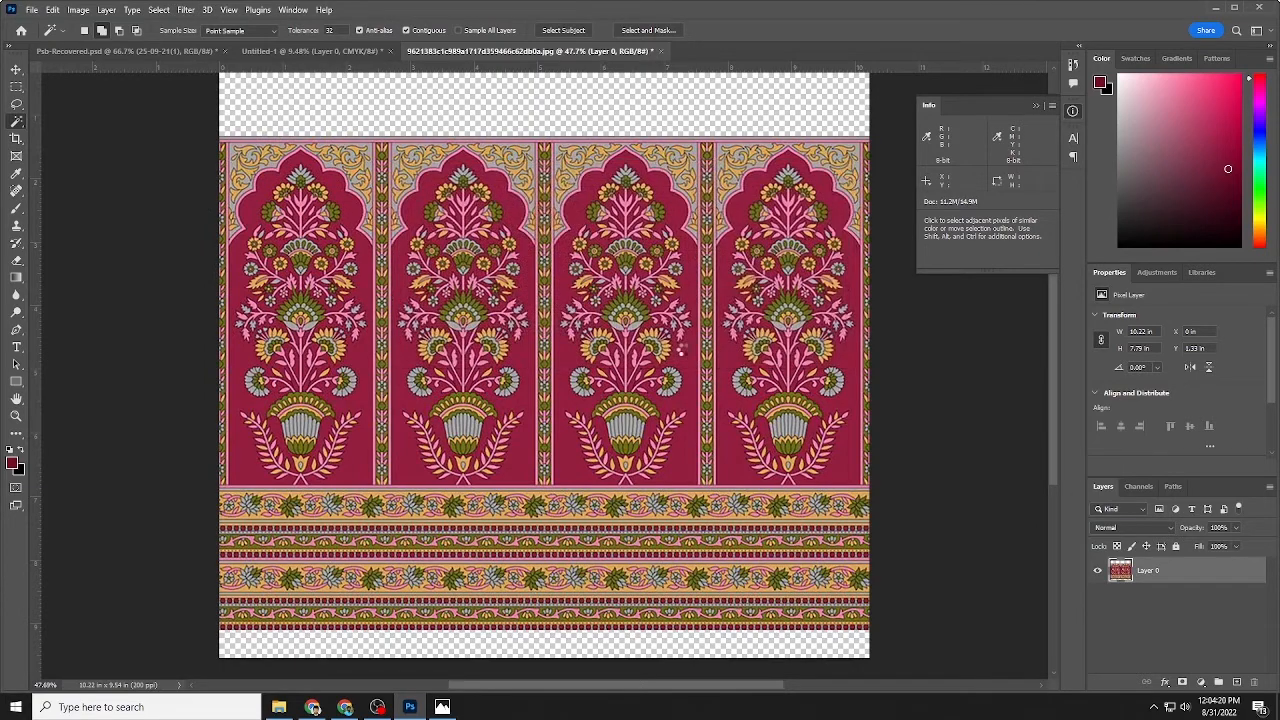
{"action": "scroll", "coordinate": [686, 350], "scroll_direction": "up", "scroll_amount": 1}
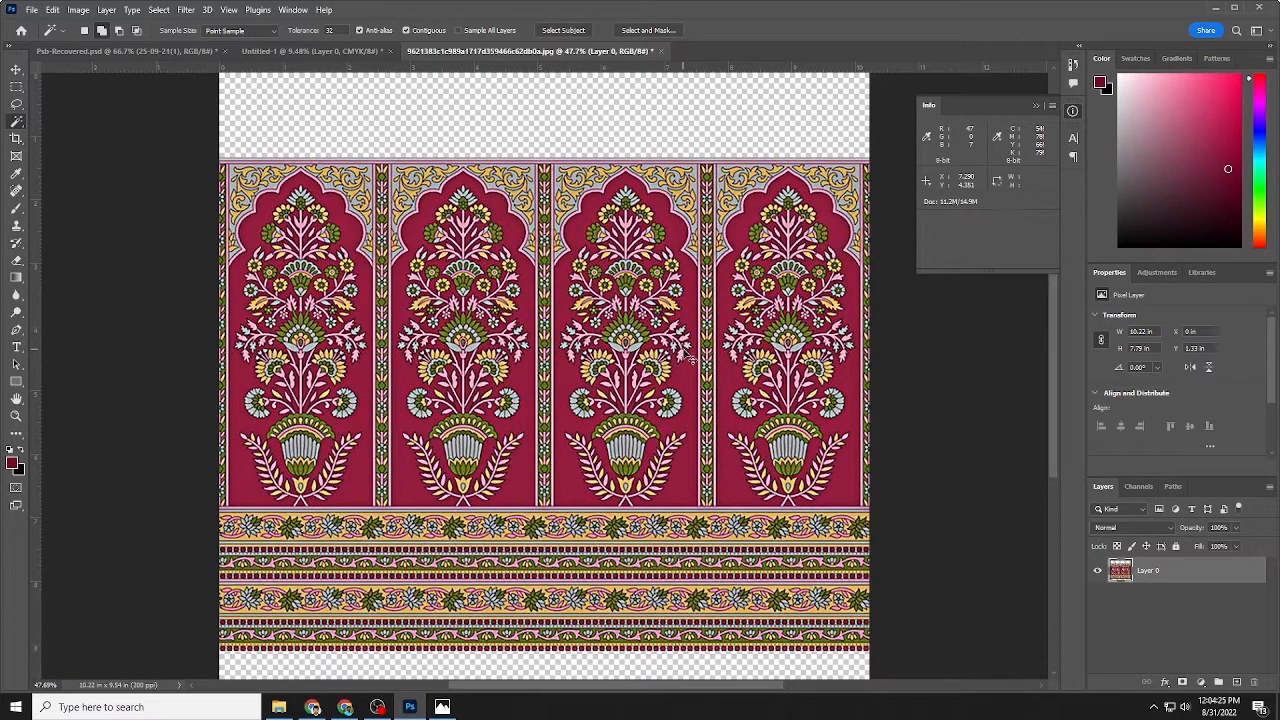
Copy the sharpened four-arch panel into the maroon design as a new layer directly above the background layer
{"action": "left_click", "coordinate": [70, 51]}
{"action": "left_click", "coordinate": [310, 51]}
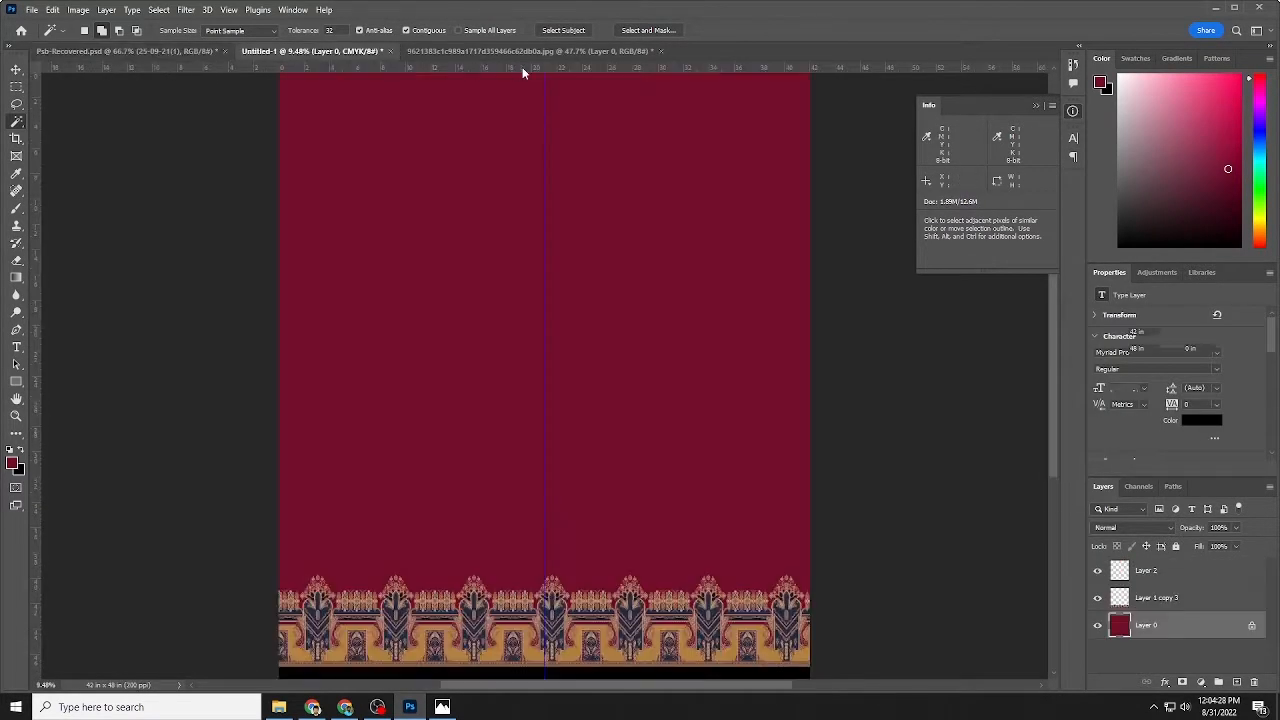
{"action": "left_click", "coordinate": [474, 56]}
{"action": "left_click", "coordinate": [303, 50]}
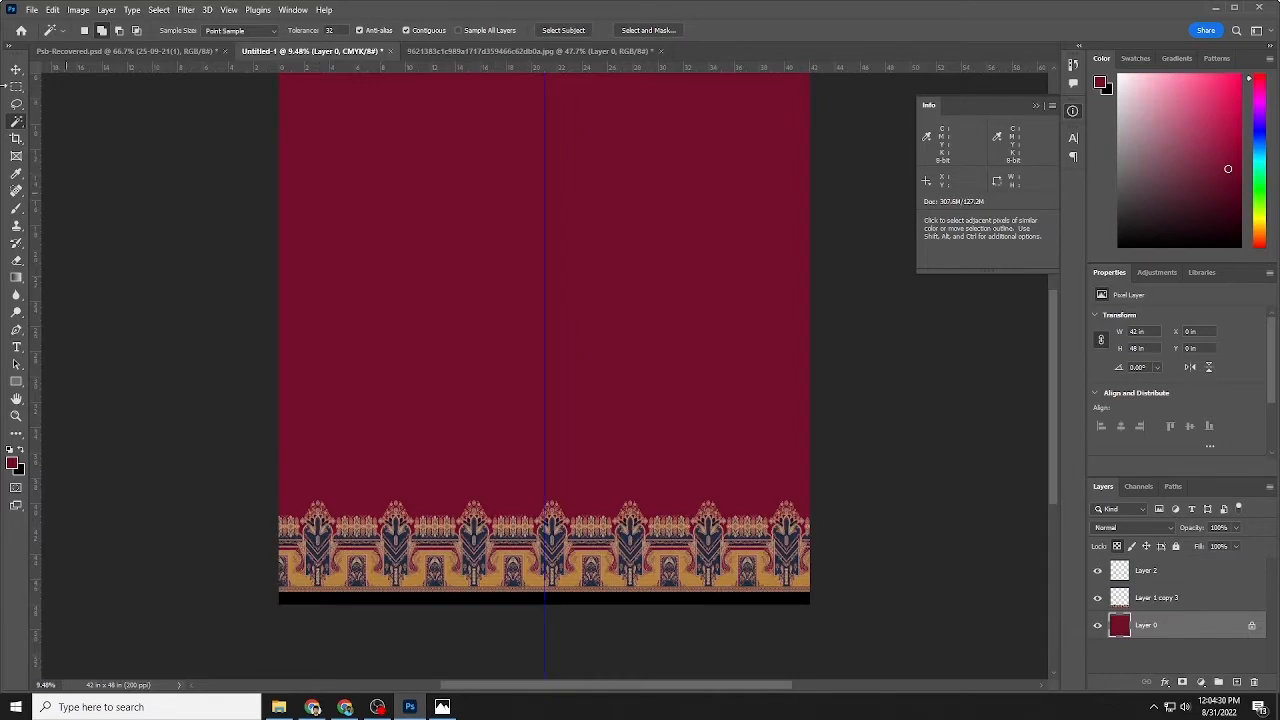
{"action": "left_click", "coordinate": [17, 69]}
{"action": "scroll", "coordinate": [480, 420], "scroll_direction": "up", "scroll_amount": 4}
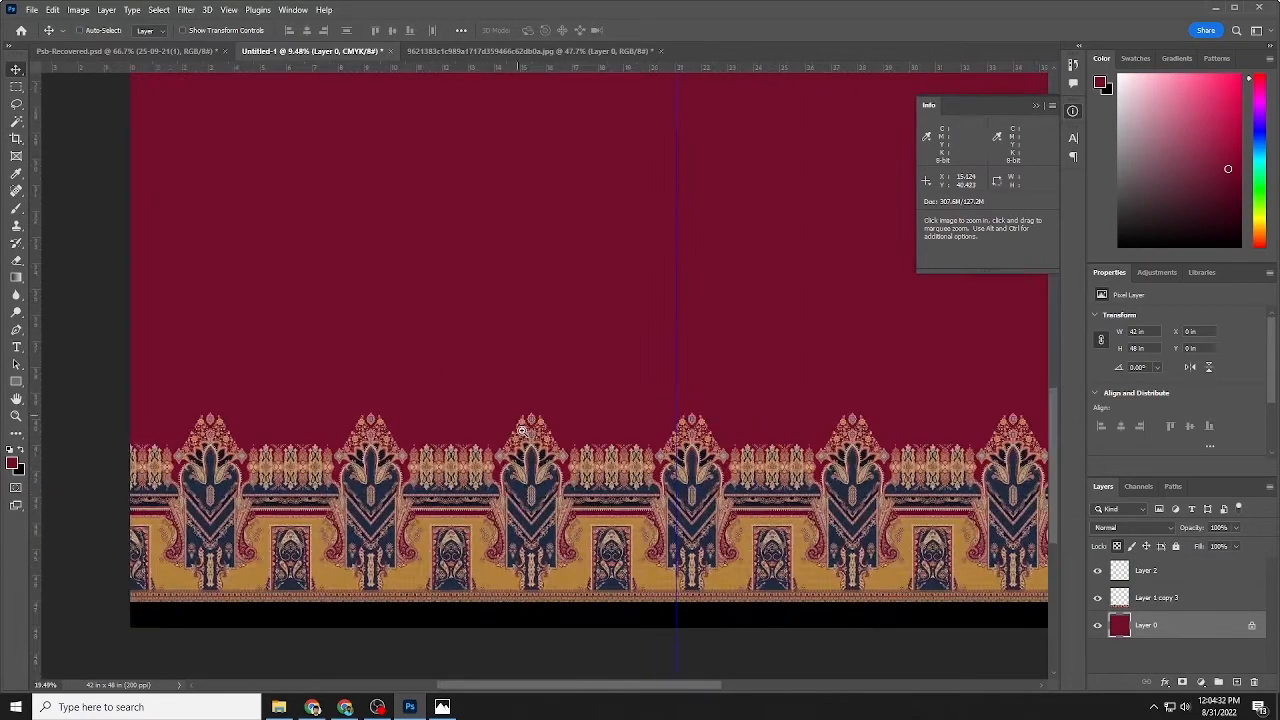
{"action": "key", "text": "ctrl+v"}
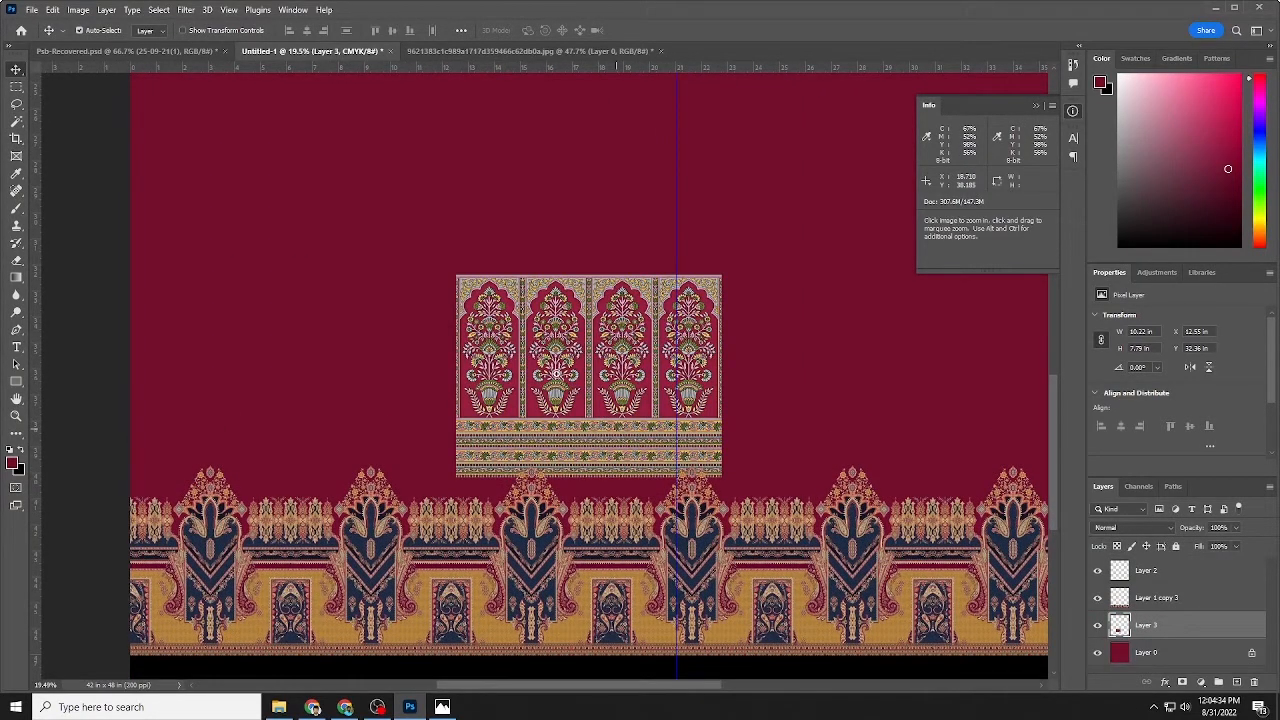
{"action": "scroll", "coordinate": [505, 355], "scroll_direction": "down", "scroll_amount": 3}
{"action": "scroll", "coordinate": [505, 355], "scroll_direction": "up", "scroll_amount": 3}
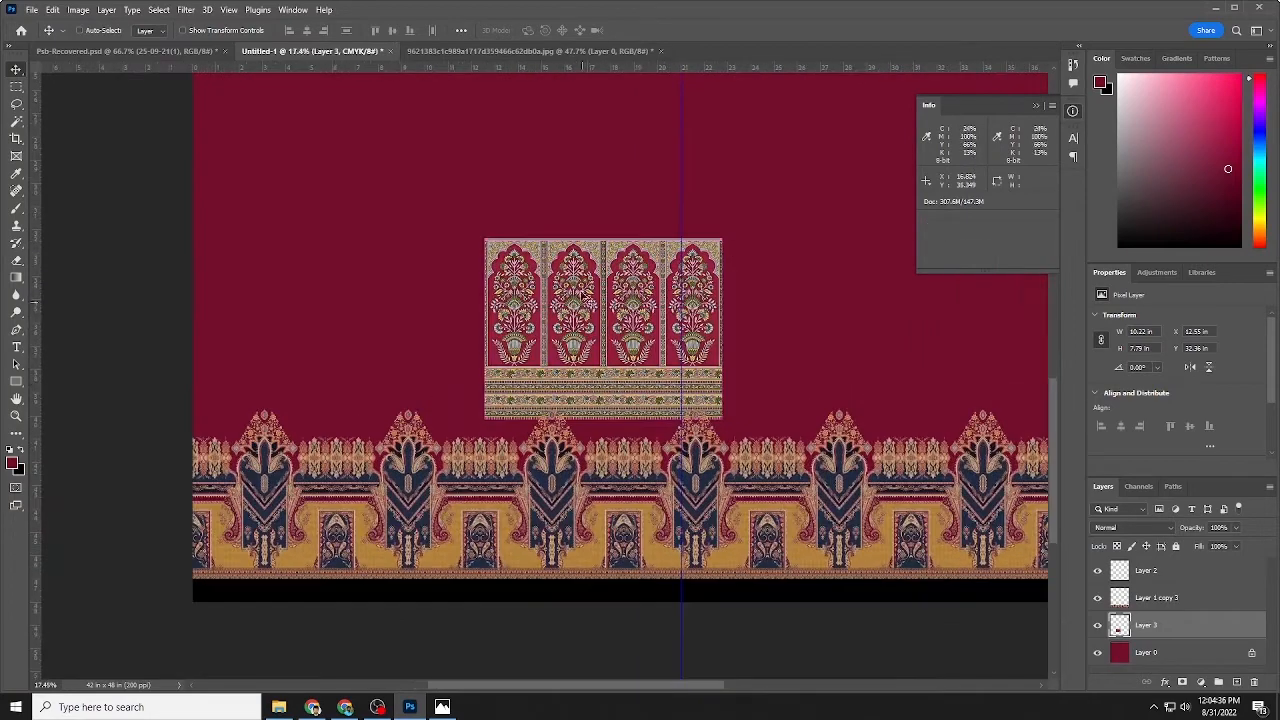
Try the four-arch panel against the canvas's left edge at X 0, Y 30.56 in, and delete its layer
{"action": "left_click_drag", "start_coordinate": [604, 282], "coordinate": [348, 156]}
{"action": "scroll", "coordinate": [625, 327], "scroll_direction": "down", "scroll_amount": 3}
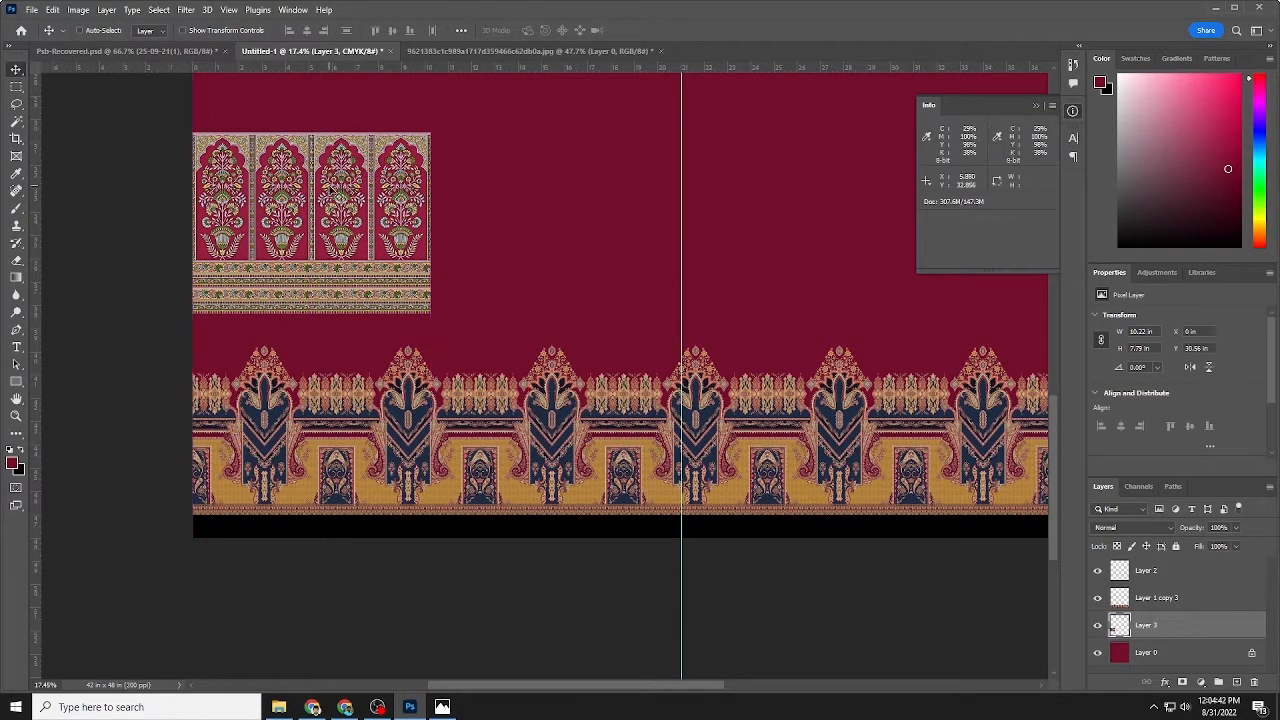
{"action": "key", "text": "Delete"}
Switch to the image folder and preview the orange arches, twin red bouquets, flower vase and striped border images as motif candidates
{"action": "key", "text": "alt+Tab"}
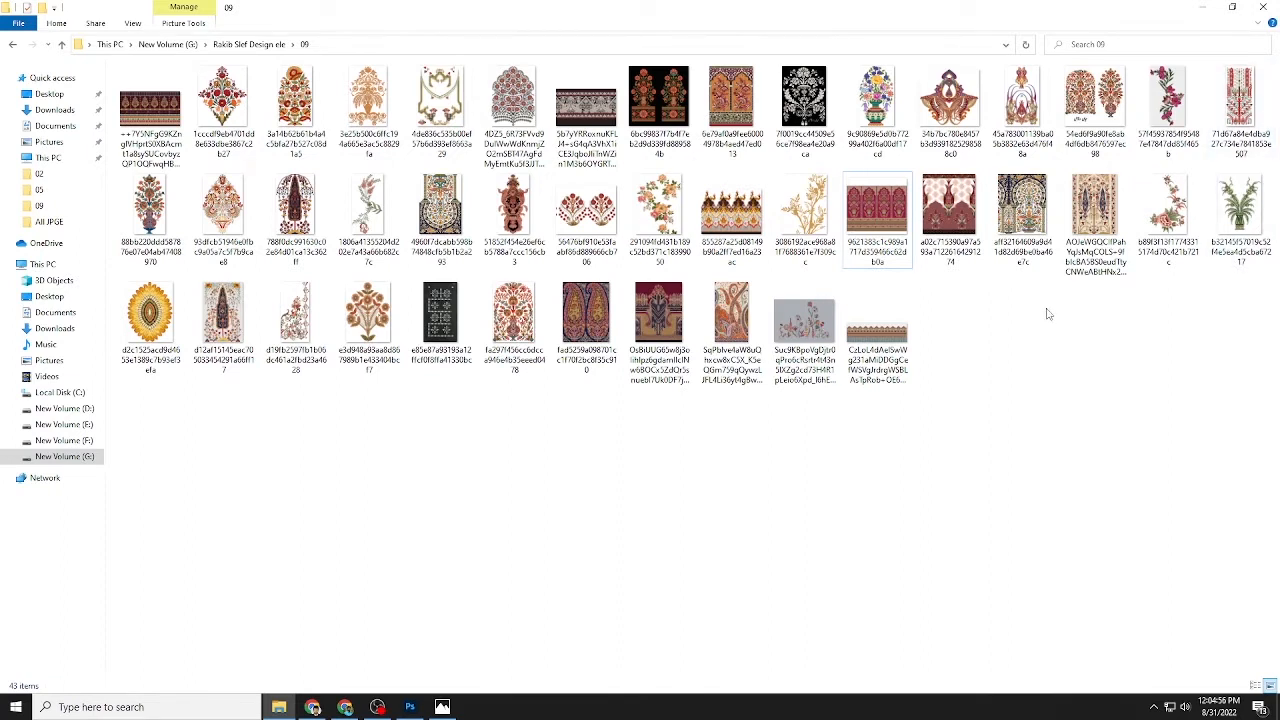
{"action": "double_click", "coordinate": [745, 90]}
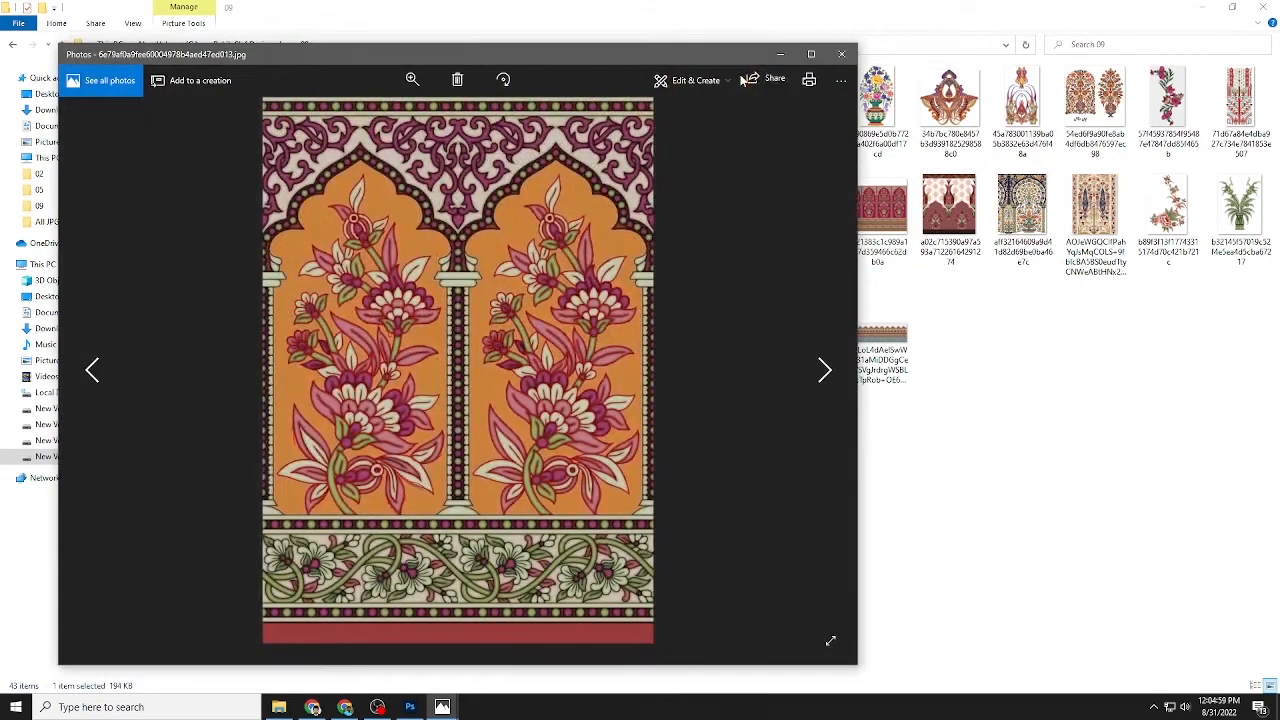
{"action": "left_click", "coordinate": [842, 54]}
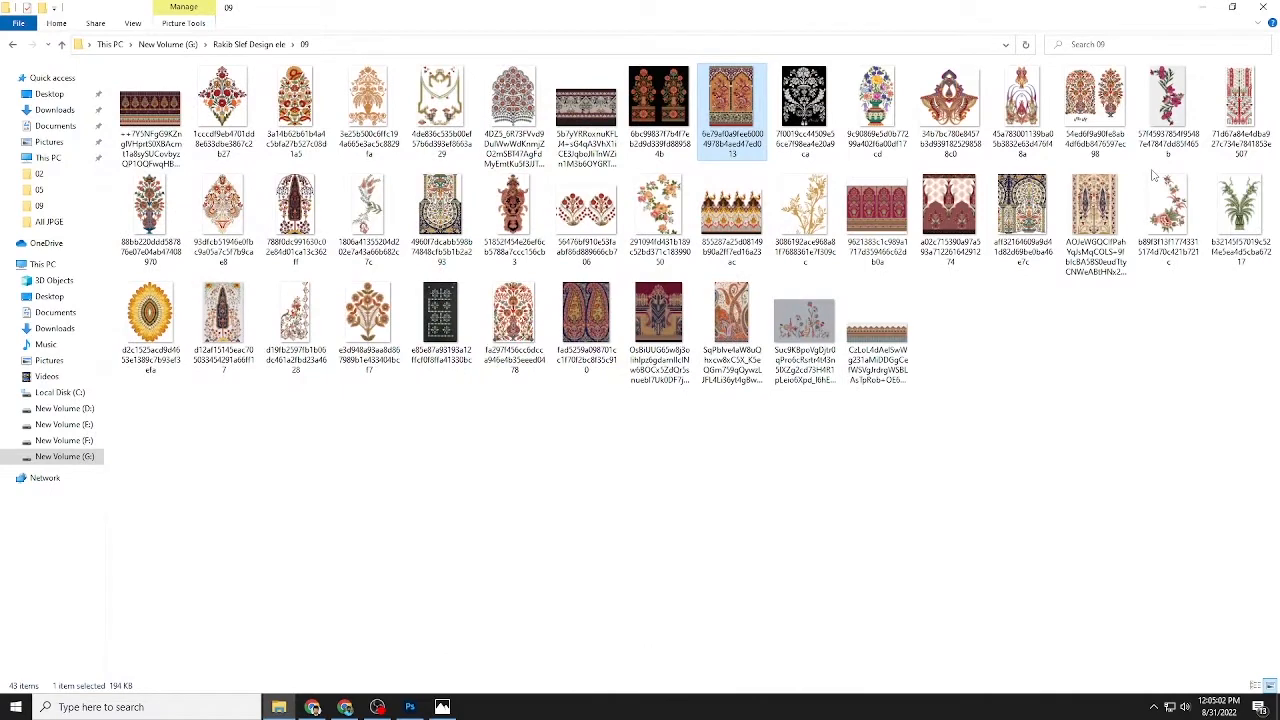
{"action": "double_click", "coordinate": [605, 198]}
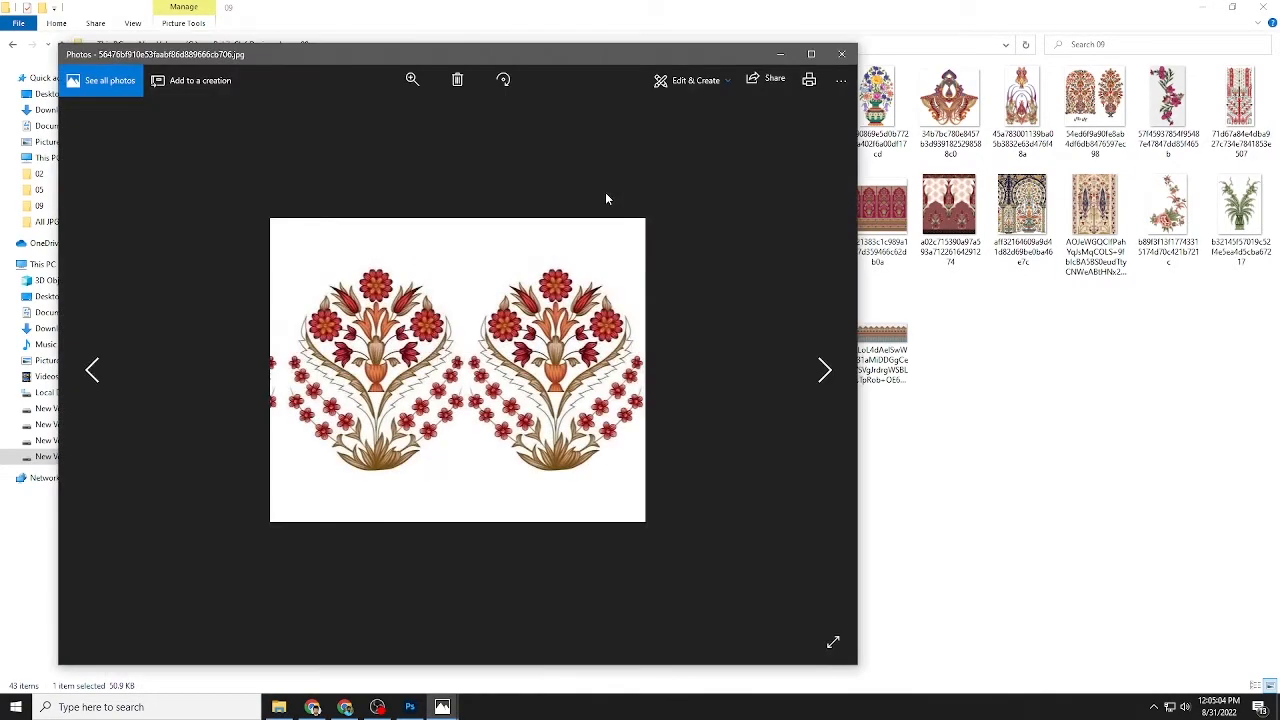
{"action": "left_click", "coordinate": [843, 54]}
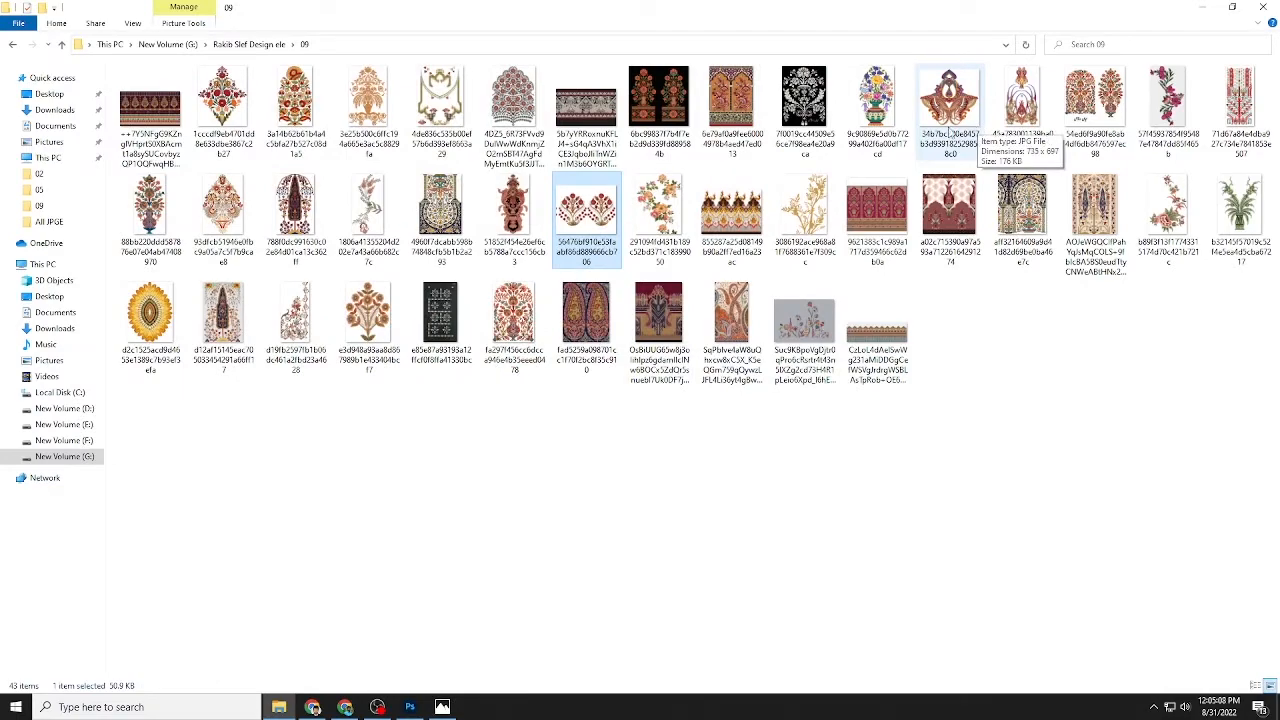
{"action": "double_click", "coordinate": [150, 210]}
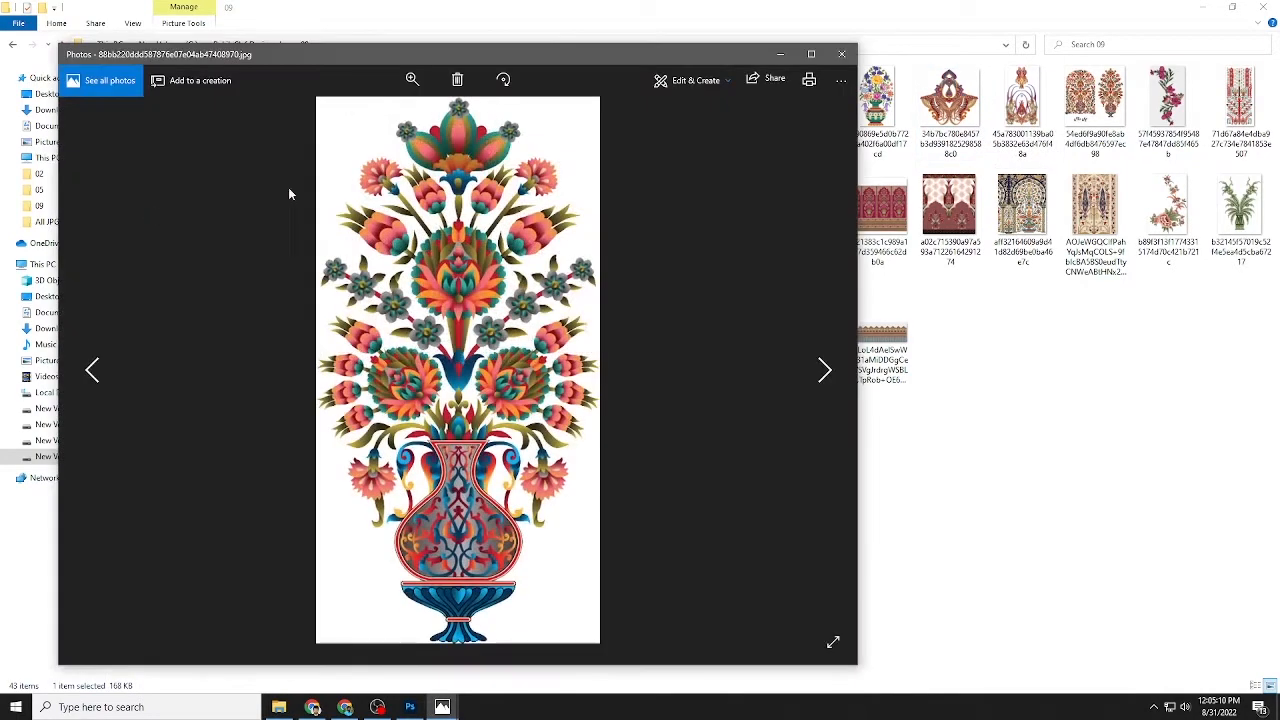
{"action": "left_click", "coordinate": [846, 54]}
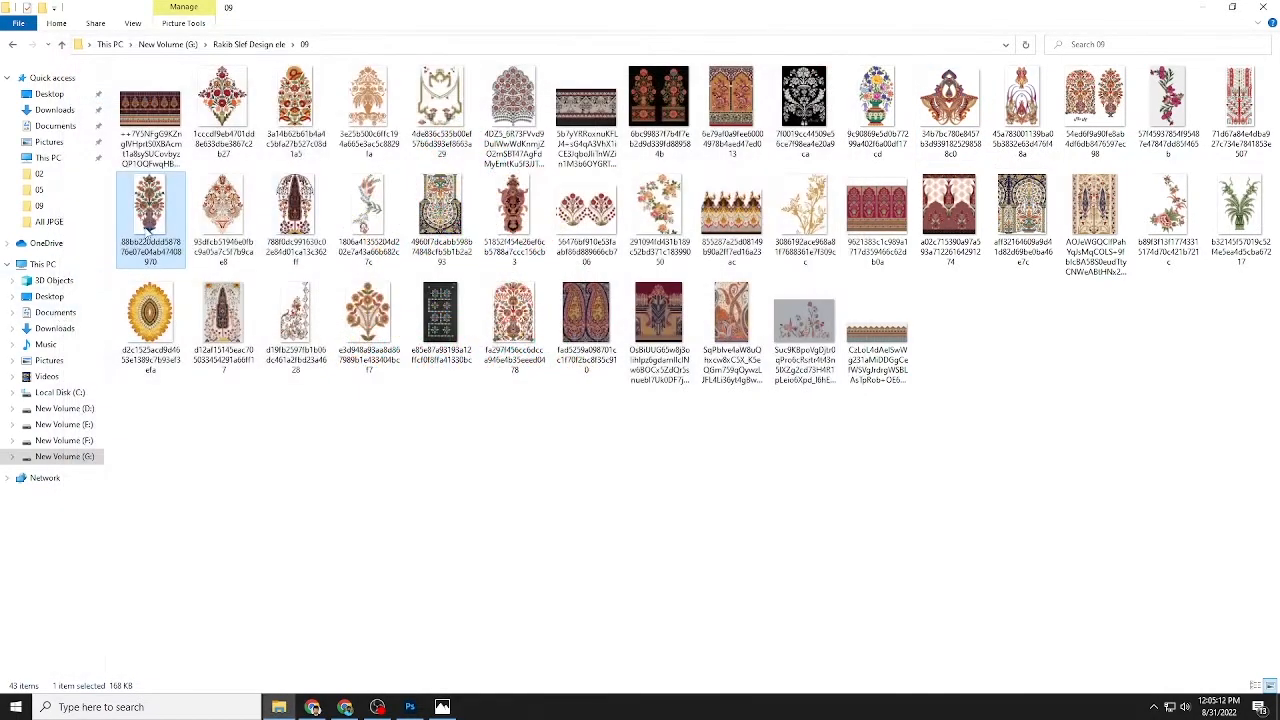
{"action": "double_click", "coordinate": [154, 124]}
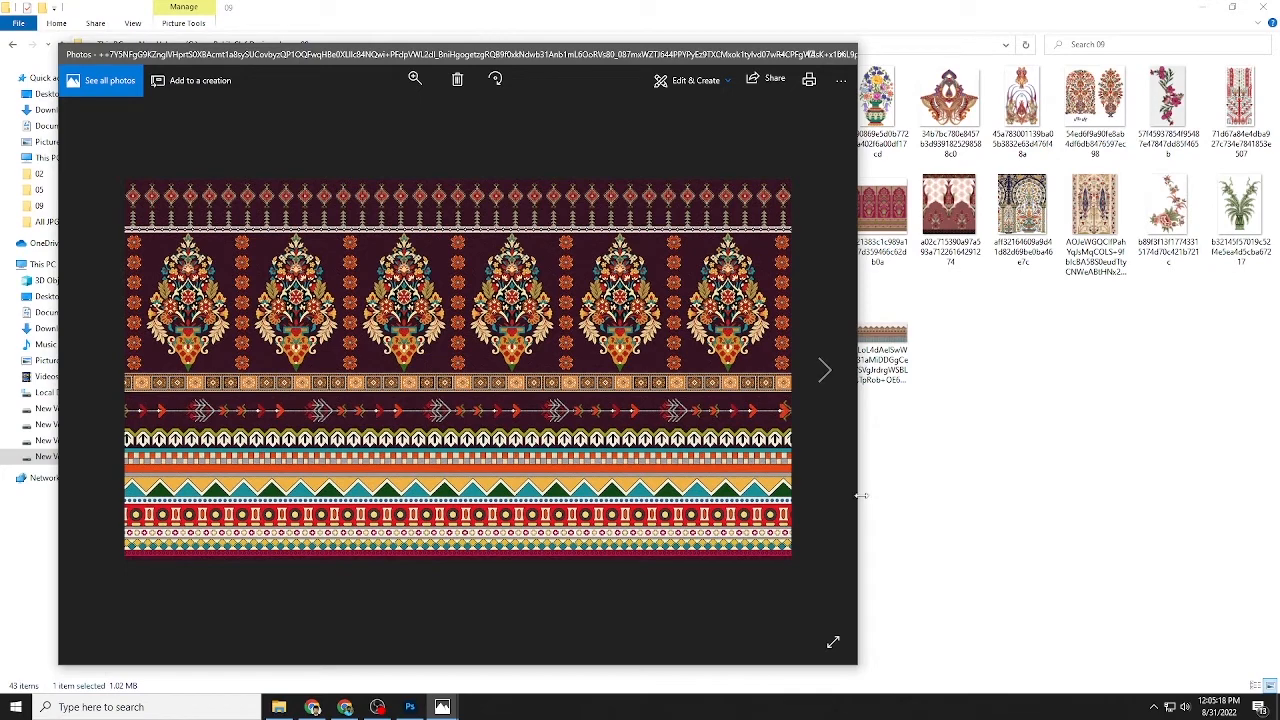
{"action": "left_click", "coordinate": [842, 54]}
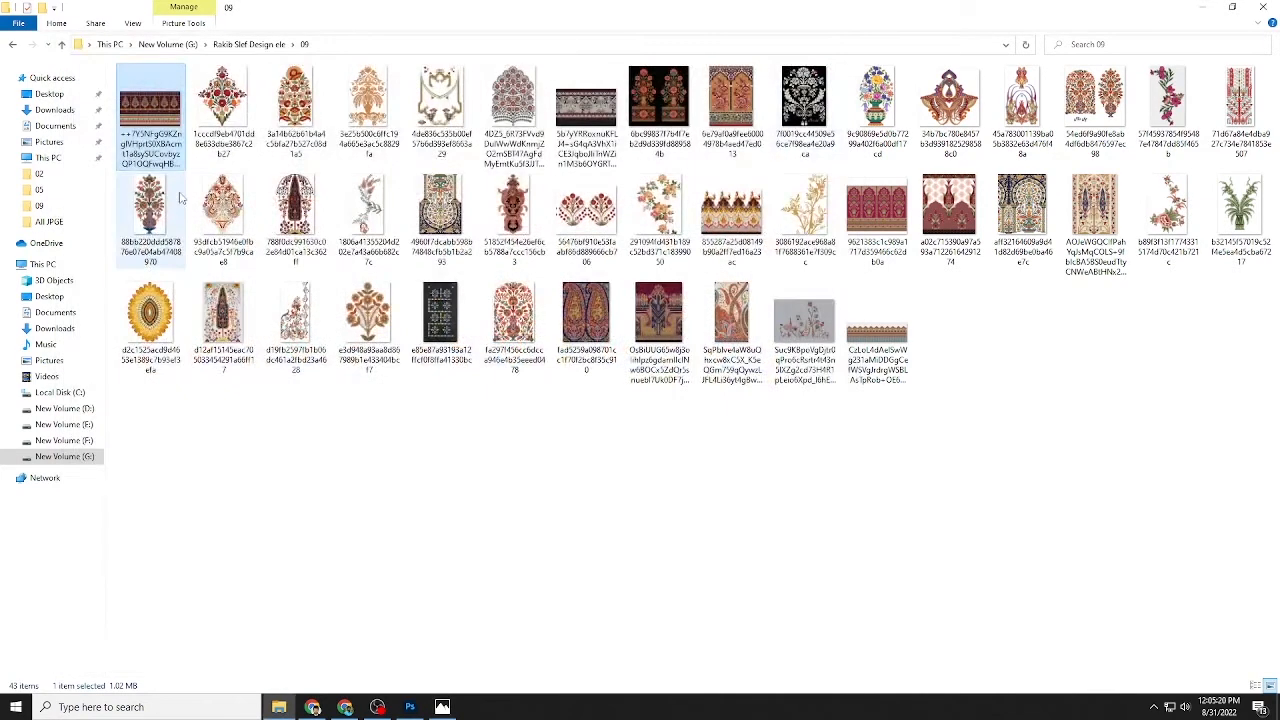
Open the tall flower-vase JPG with the blue pedestal from the image folder in Photoshop
{"action": "right_click", "coordinate": [150, 203]}
{"action": "mouse_move", "coordinate": [268, 393]}
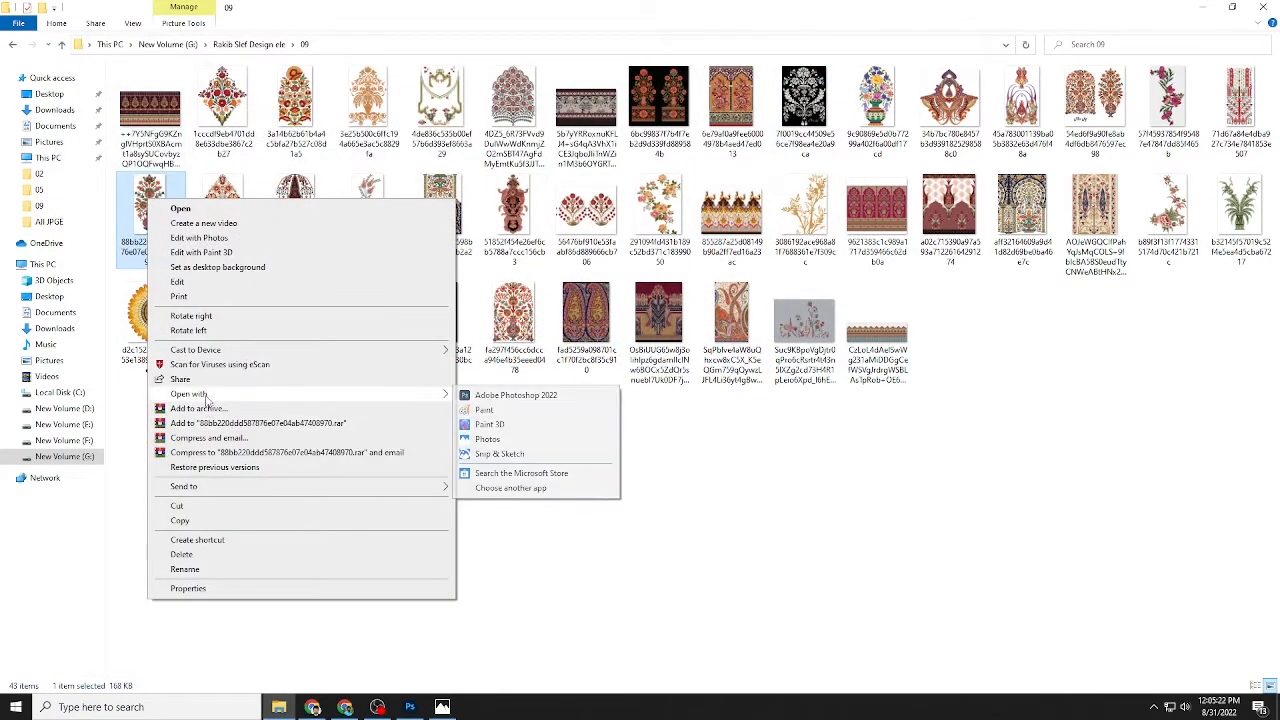
{"action": "left_click", "coordinate": [496, 396]}
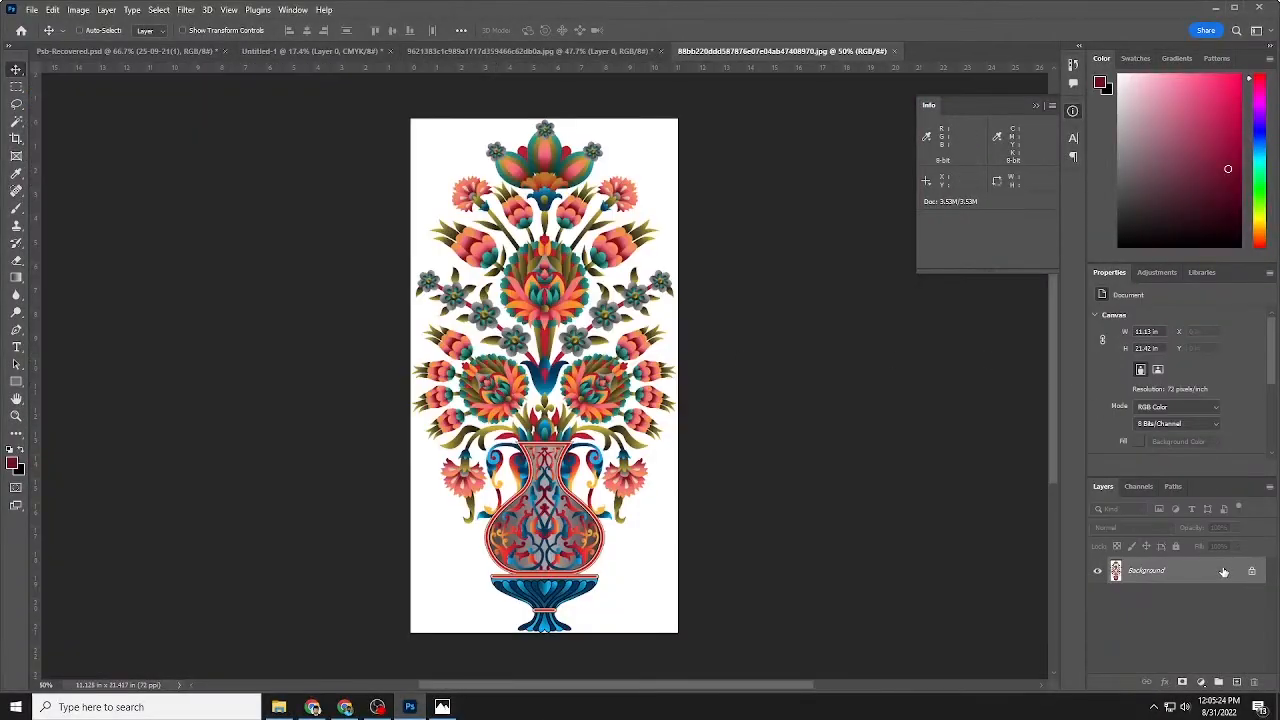
Unlock the flower-vase image's background layer and resample the image to a resolution of 200 pixels/inch
{"action": "left_click", "coordinate": [1250, 573]}
{"action": "key", "text": "ctrl+alt+i"}
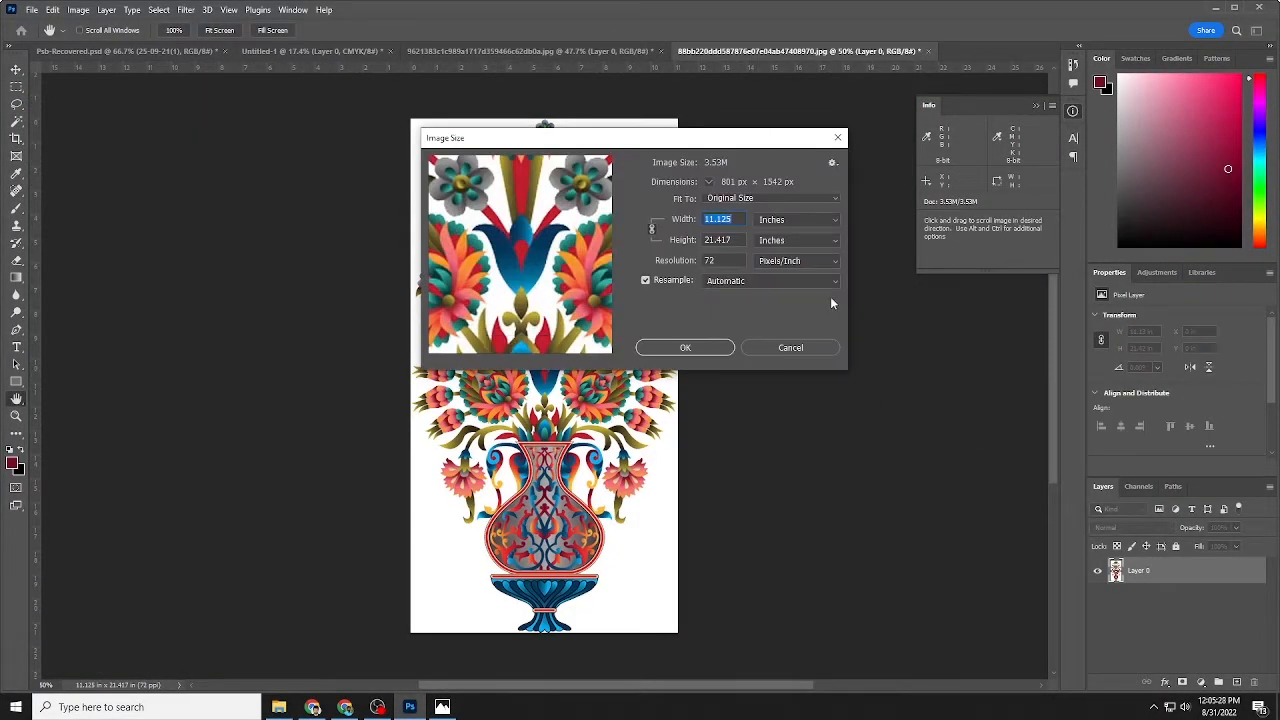
{"action": "type", "text": "200"}
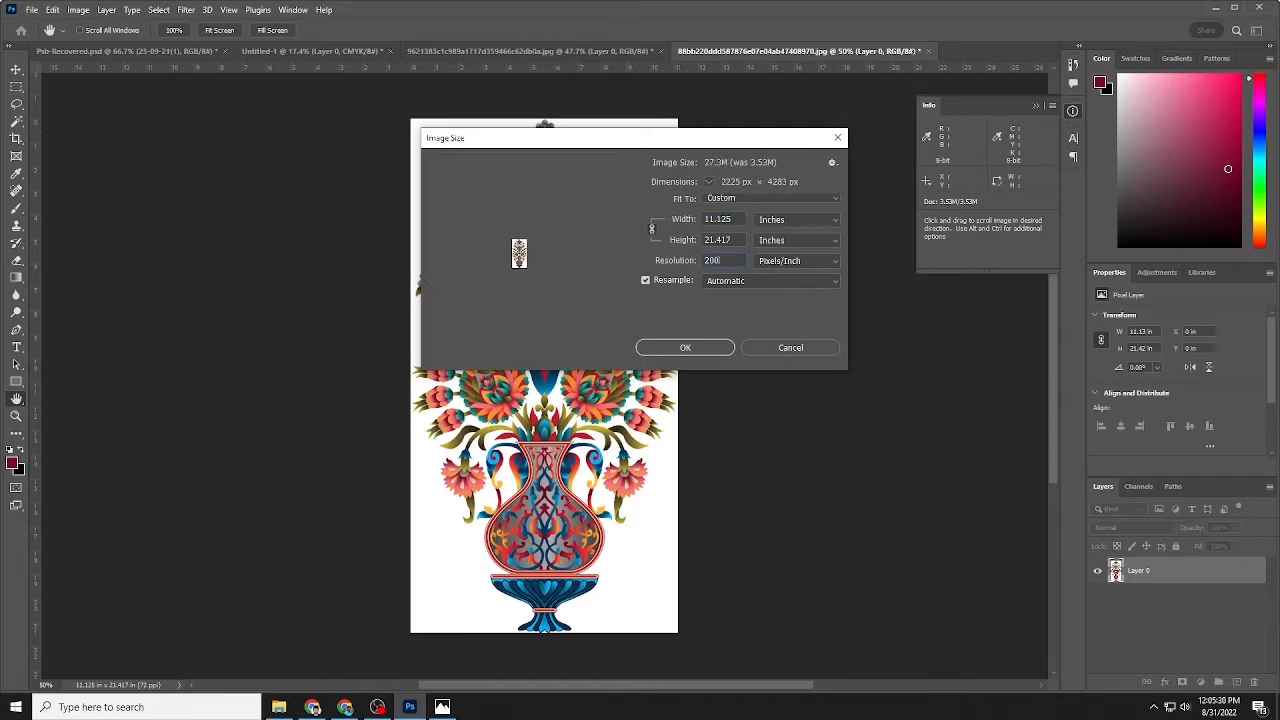
{"action": "left_click", "coordinate": [678, 347]}
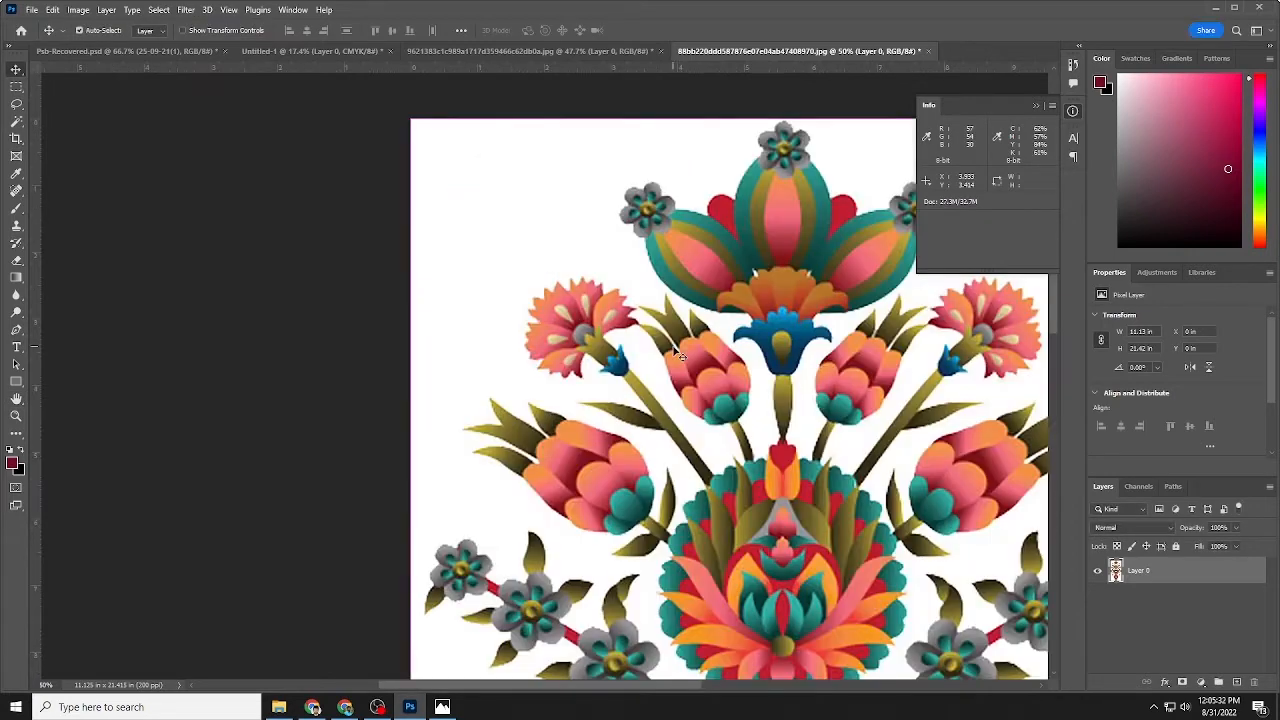
{"action": "key", "text": "ctrl+0"}
Delete the white background around the flower vase, including the enclosed areas inside the handles and between the upper stems
{"action": "left_click", "coordinate": [15, 122]}
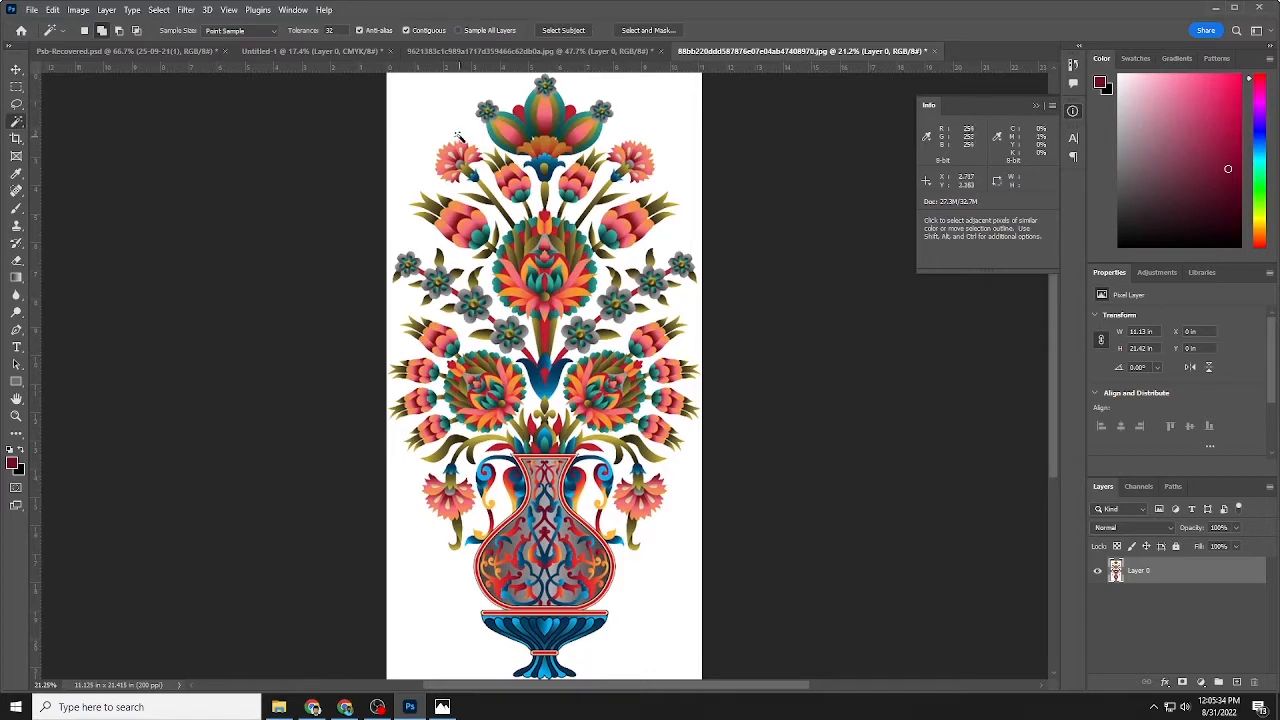
{"action": "left_click", "coordinate": [438, 126]}
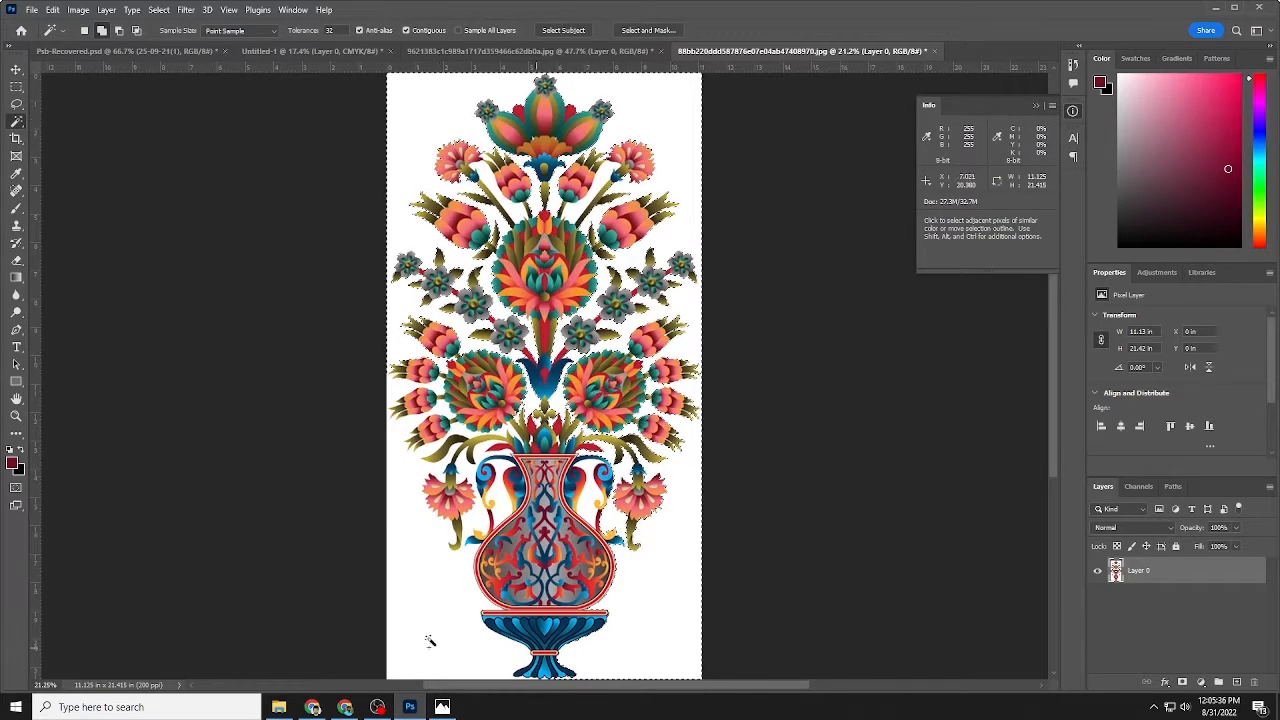
{"action": "key", "text": "Delete"}
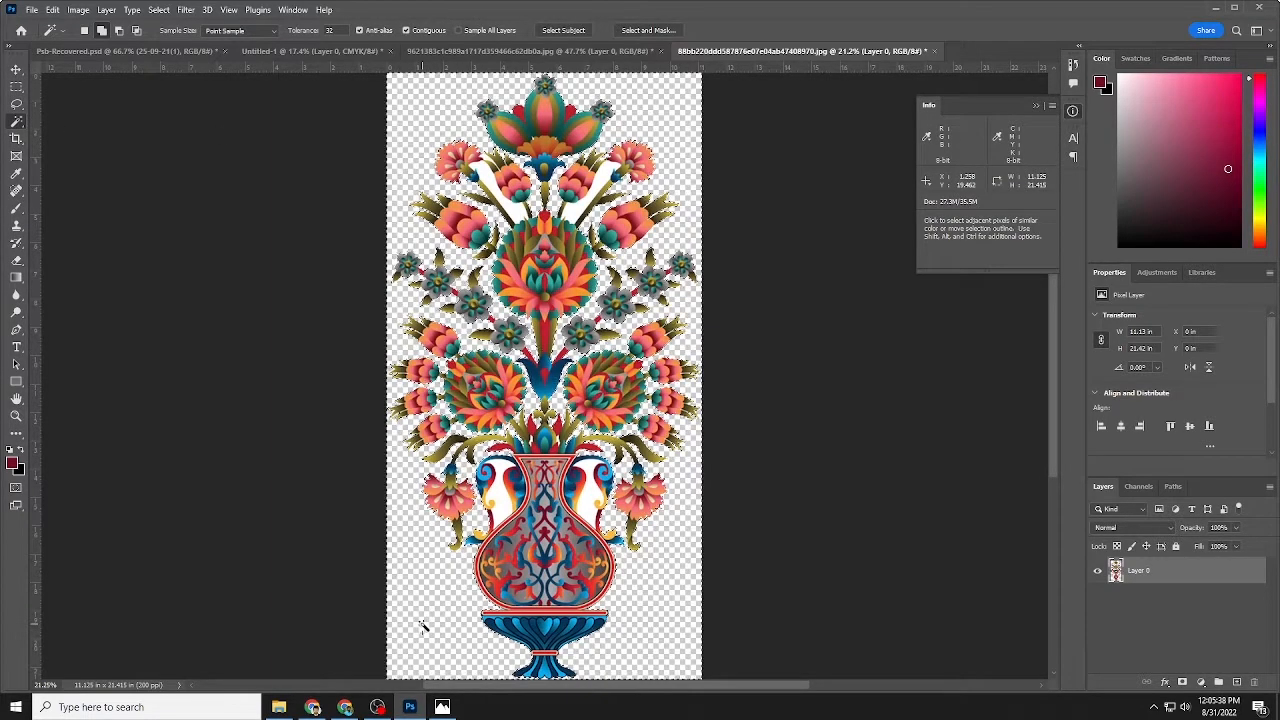
{"action": "scroll", "coordinate": [549, 539], "scroll_direction": "up", "scroll_amount": 4}
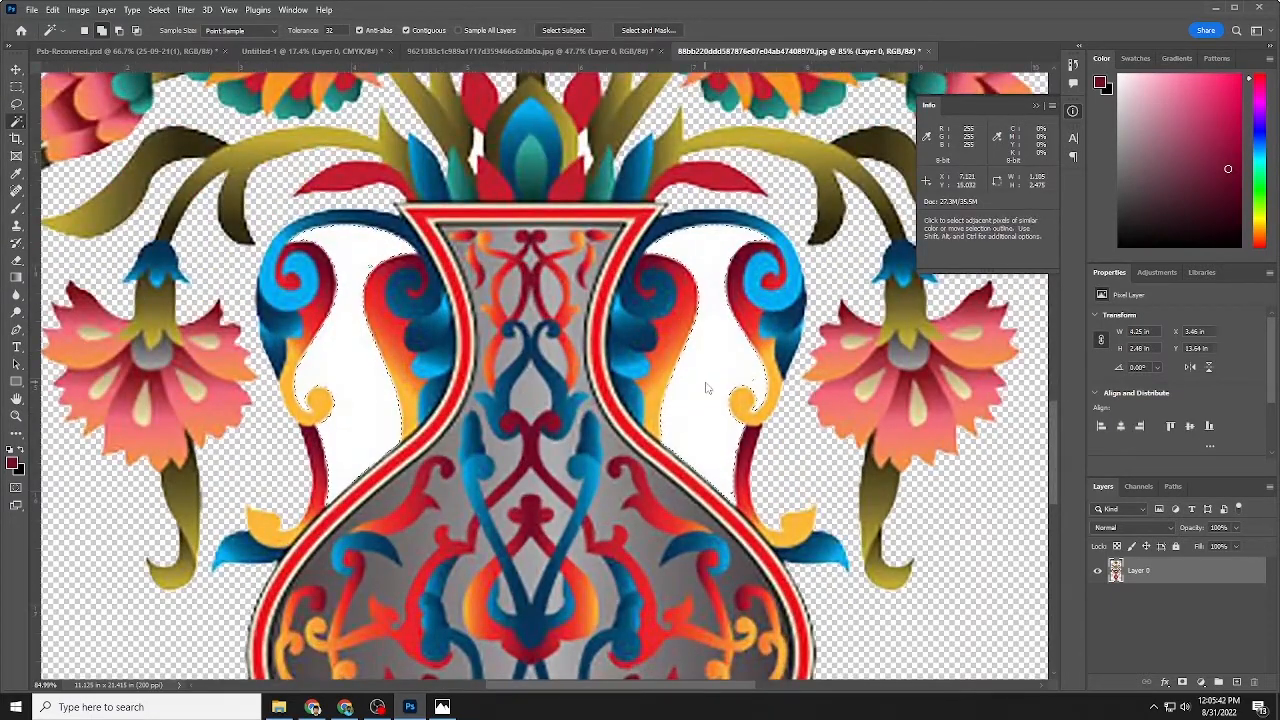
{"action": "key", "text": "Delete"}
{"action": "key", "text": "ctrl+0"}
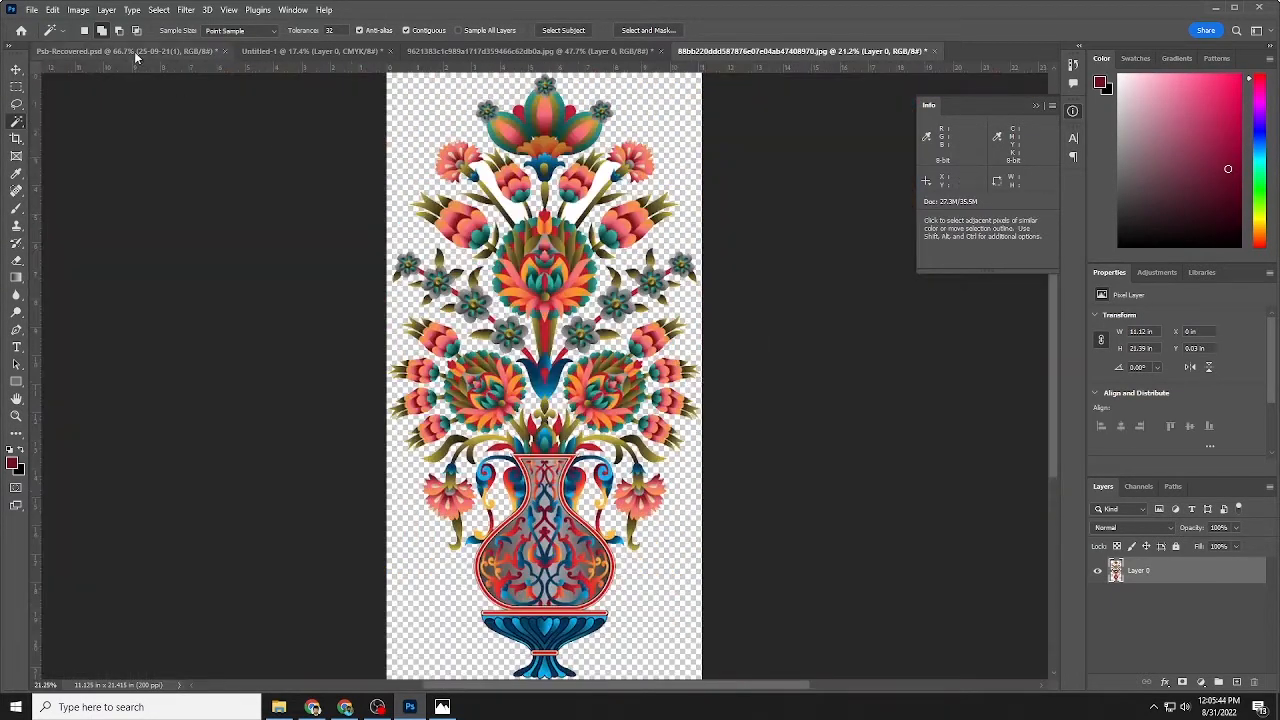
{"action": "scroll", "coordinate": [570, 140], "scroll_direction": "up", "scroll_amount": 4}
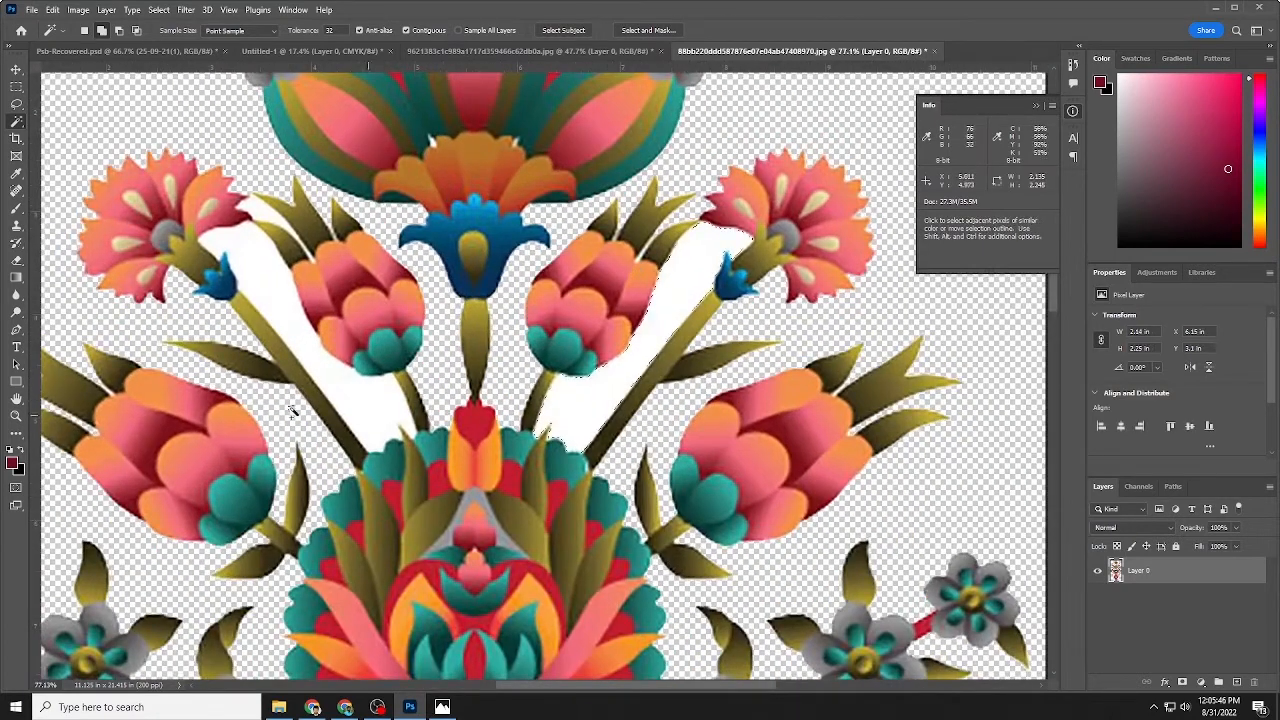
{"action": "key", "text": "Delete"}
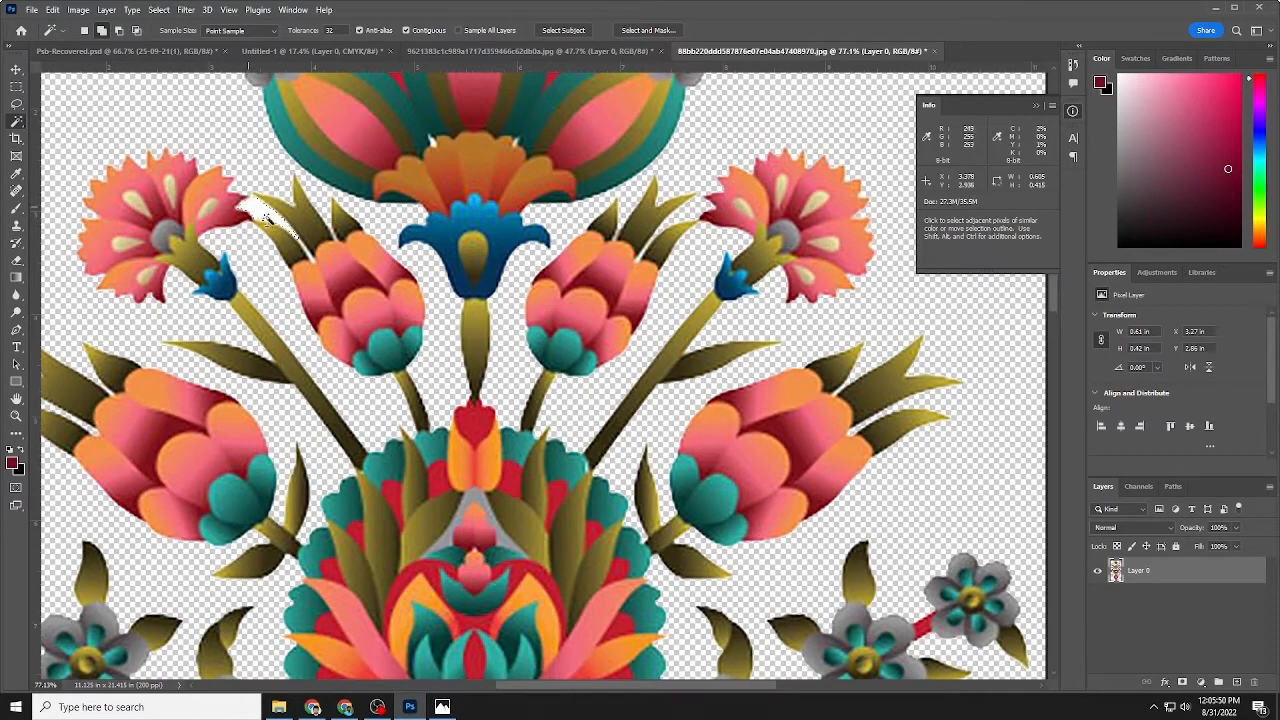
Apply the Highpass Sharpen filter to the cut-out flower vase
{"action": "scroll", "coordinate": [551, 294], "scroll_direction": "down", "scroll_amount": 4}
{"action": "scroll", "coordinate": [716, 414], "scroll_direction": "down", "scroll_amount": 3}
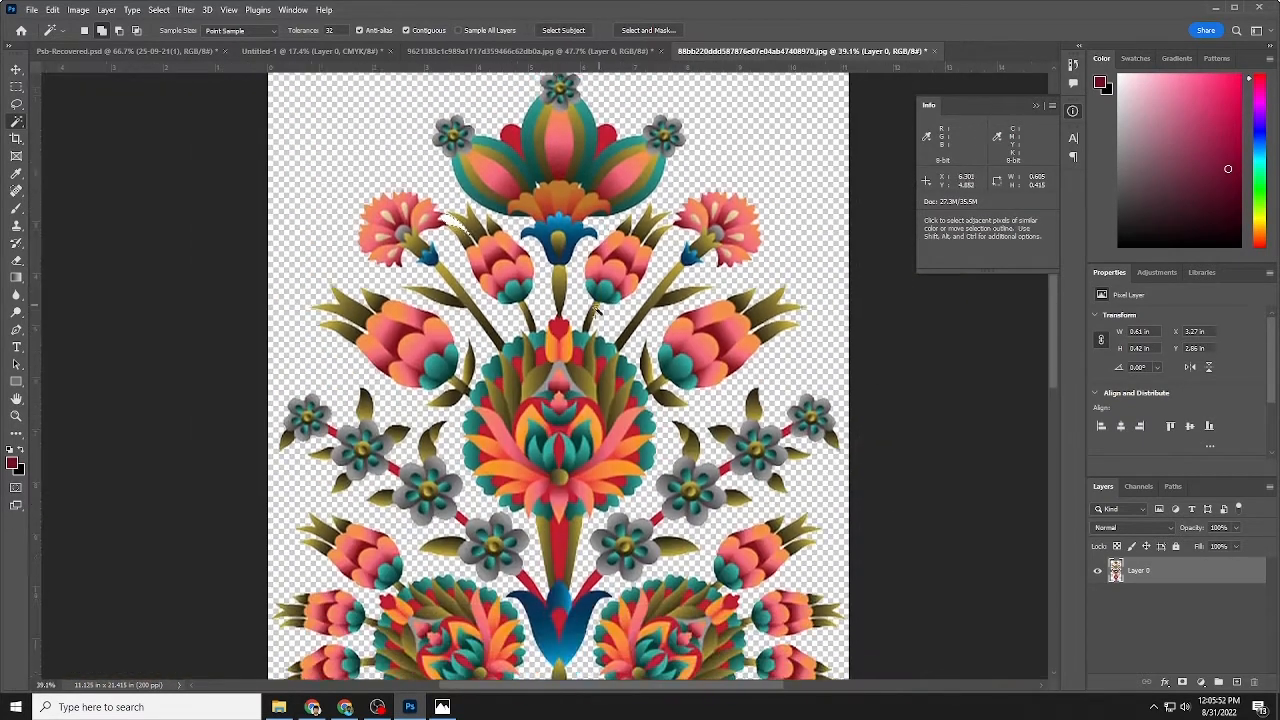
{"action": "scroll", "coordinate": [716, 414], "scroll_direction": "down", "scroll_amount": 2}
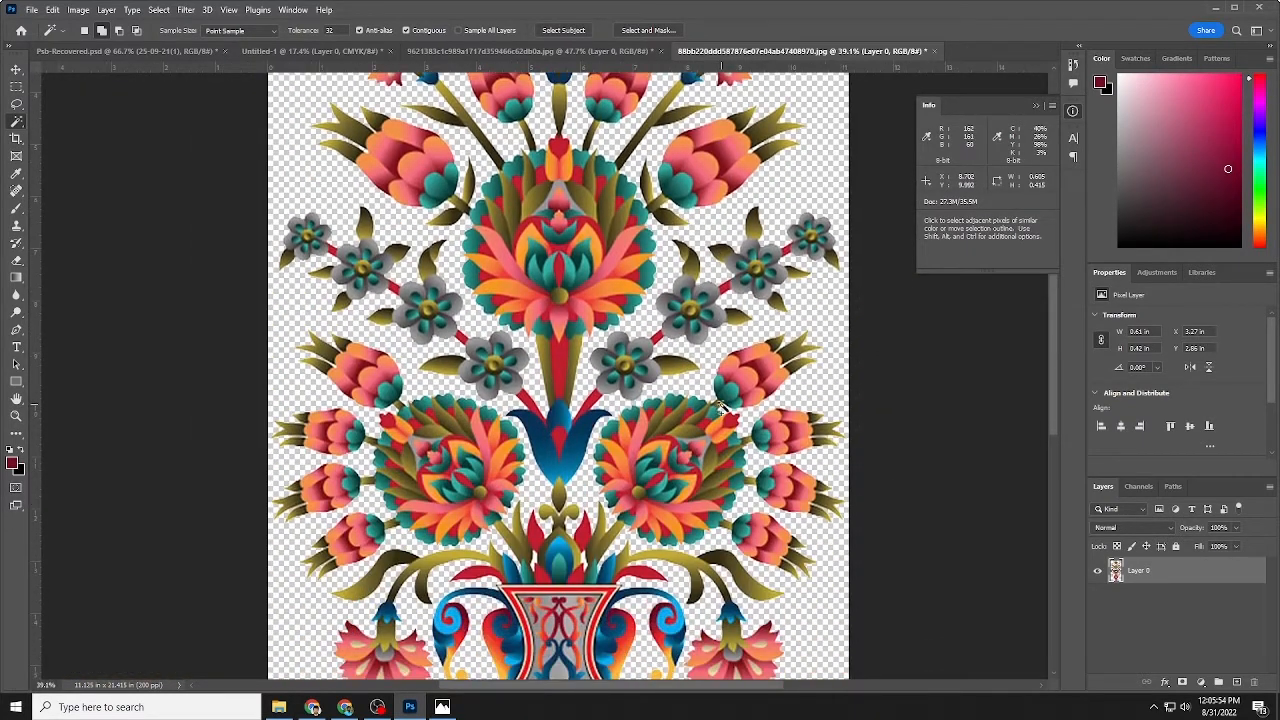
{"action": "left_click", "coordinate": [188, 12]}
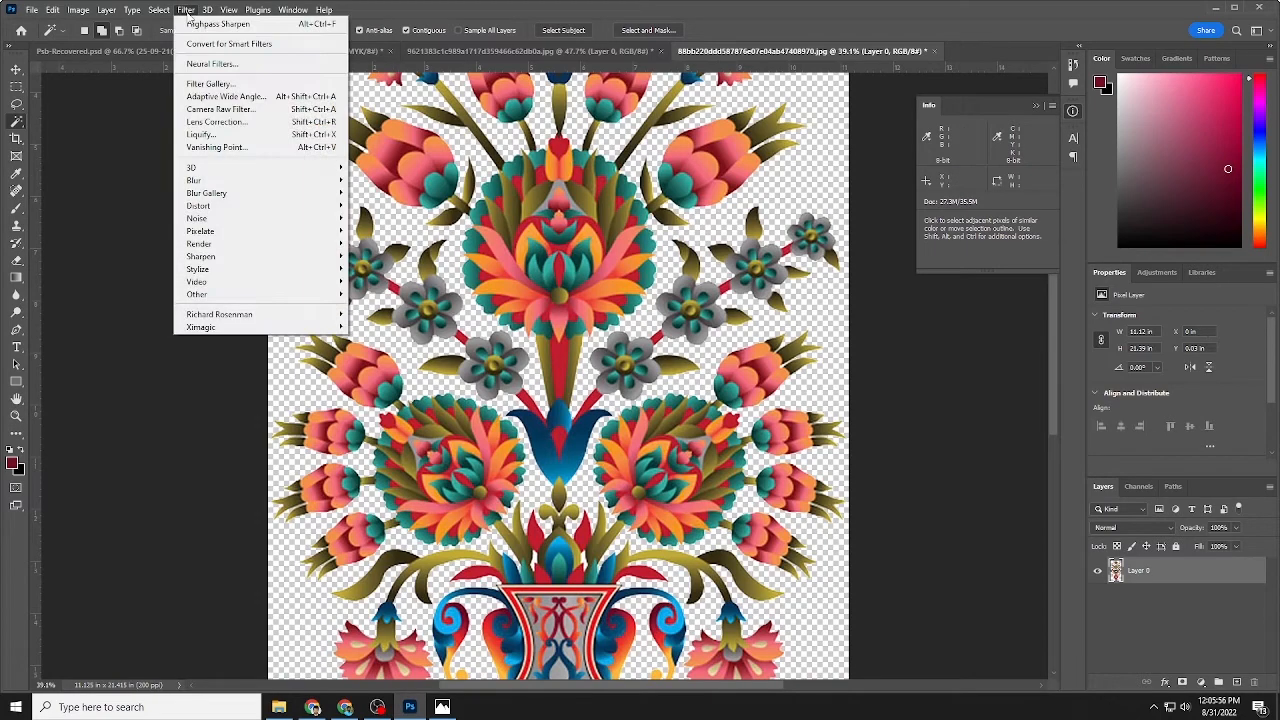
{"action": "mouse_move", "coordinate": [240, 320]}
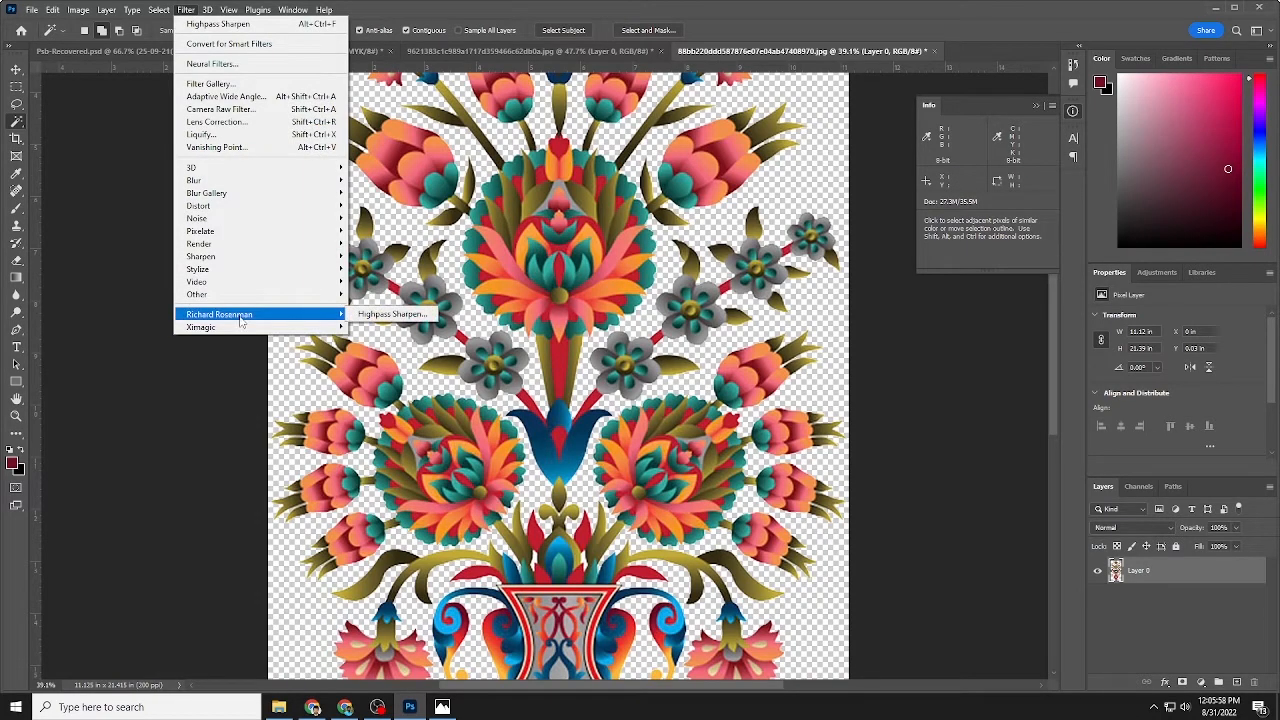
{"action": "left_click", "coordinate": [380, 314]}
{"action": "left_click", "coordinate": [668, 351]}
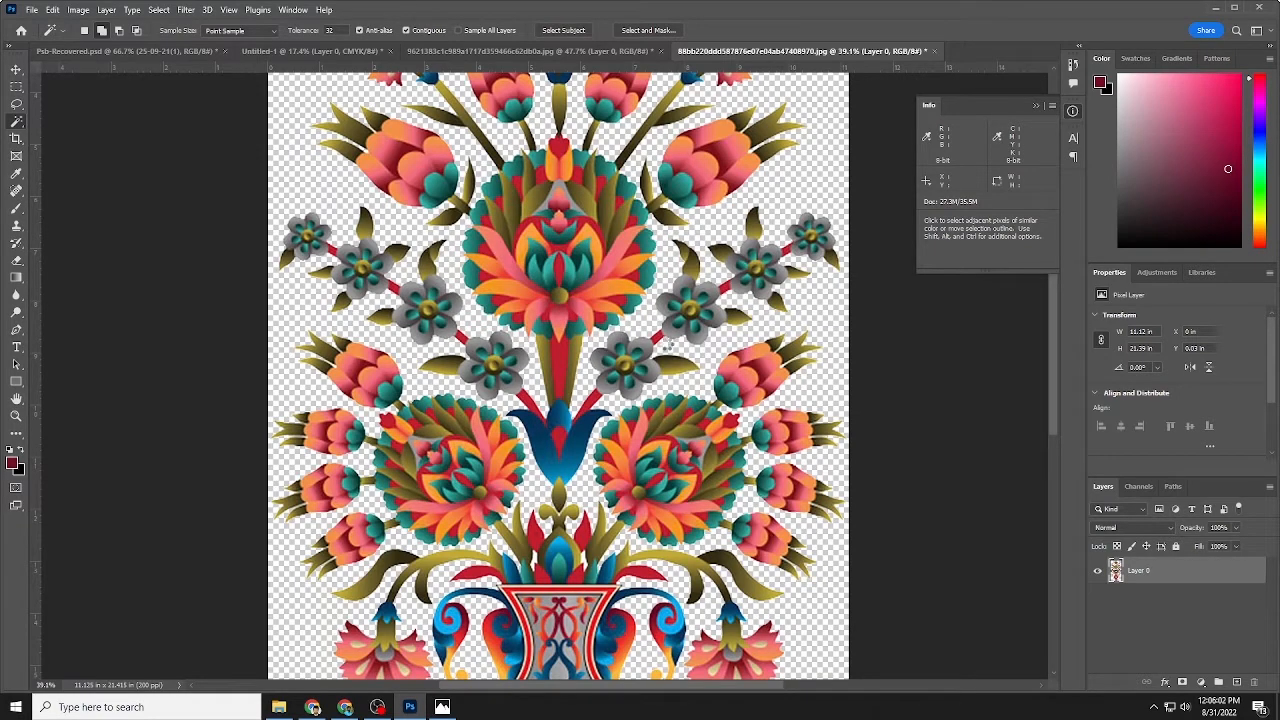
Apply the Oil Paint filter to the vase with Stylization 4.0, Cleanliness 2.3, Scale 0.8, Bristle Detail 10.0, lighting angle -60 and Shine 1.3
{"action": "scroll", "coordinate": [668, 345], "scroll_direction": "down", "scroll_amount": 2}
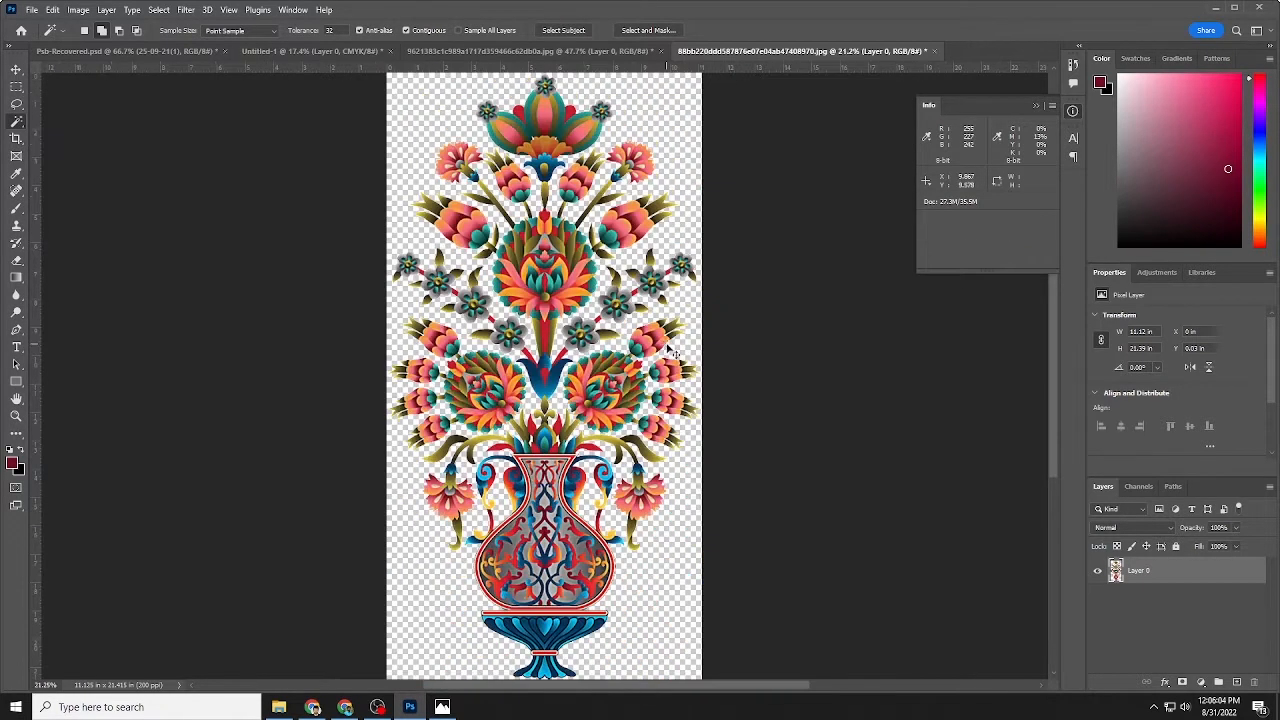
{"action": "left_click", "coordinate": [156, 10]}
{"action": "mouse_move", "coordinate": [197, 13]}
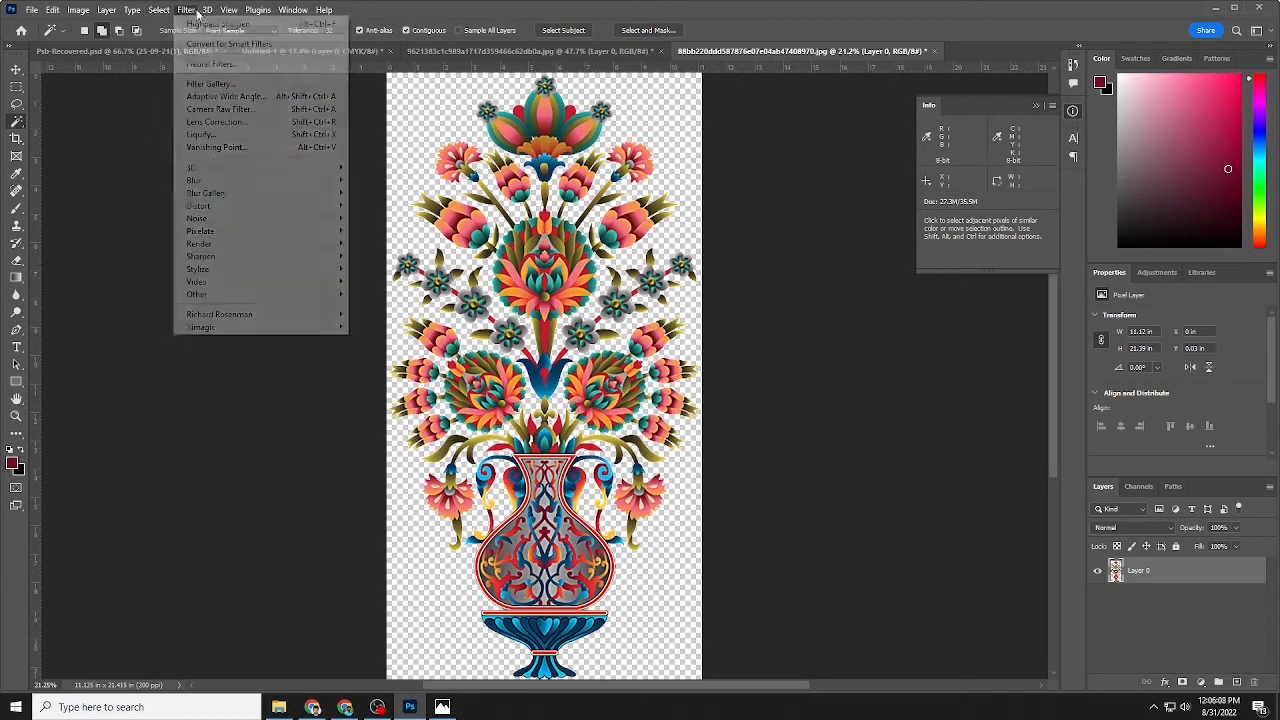
{"action": "mouse_move", "coordinate": [219, 276]}
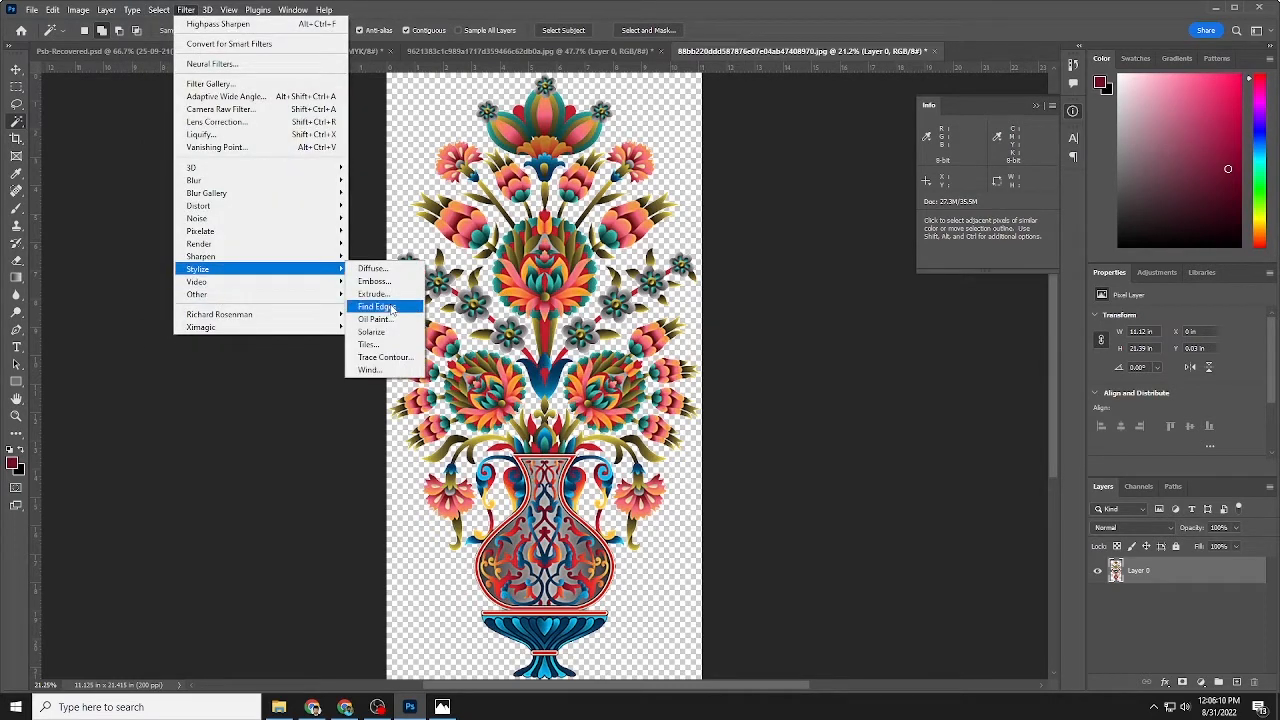
{"action": "left_click", "coordinate": [390, 318]}
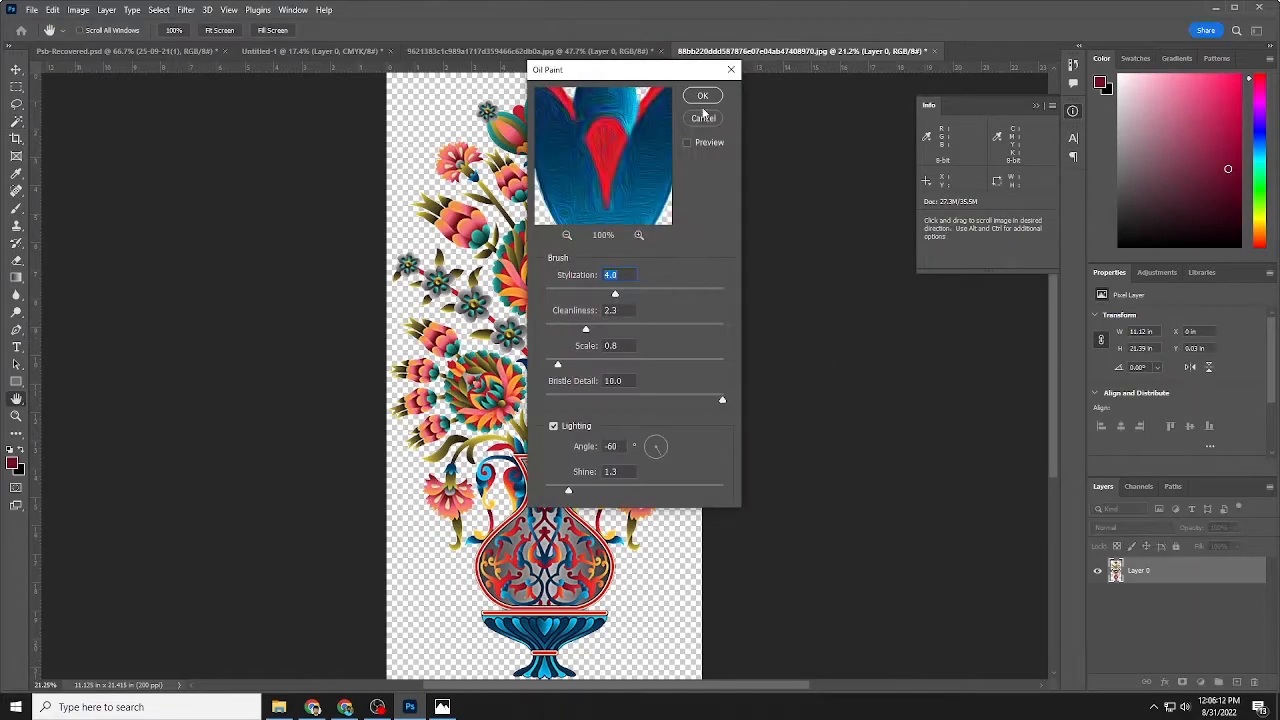
{"action": "left_click", "coordinate": [703, 95]}
{"action": "key", "text": "w"}
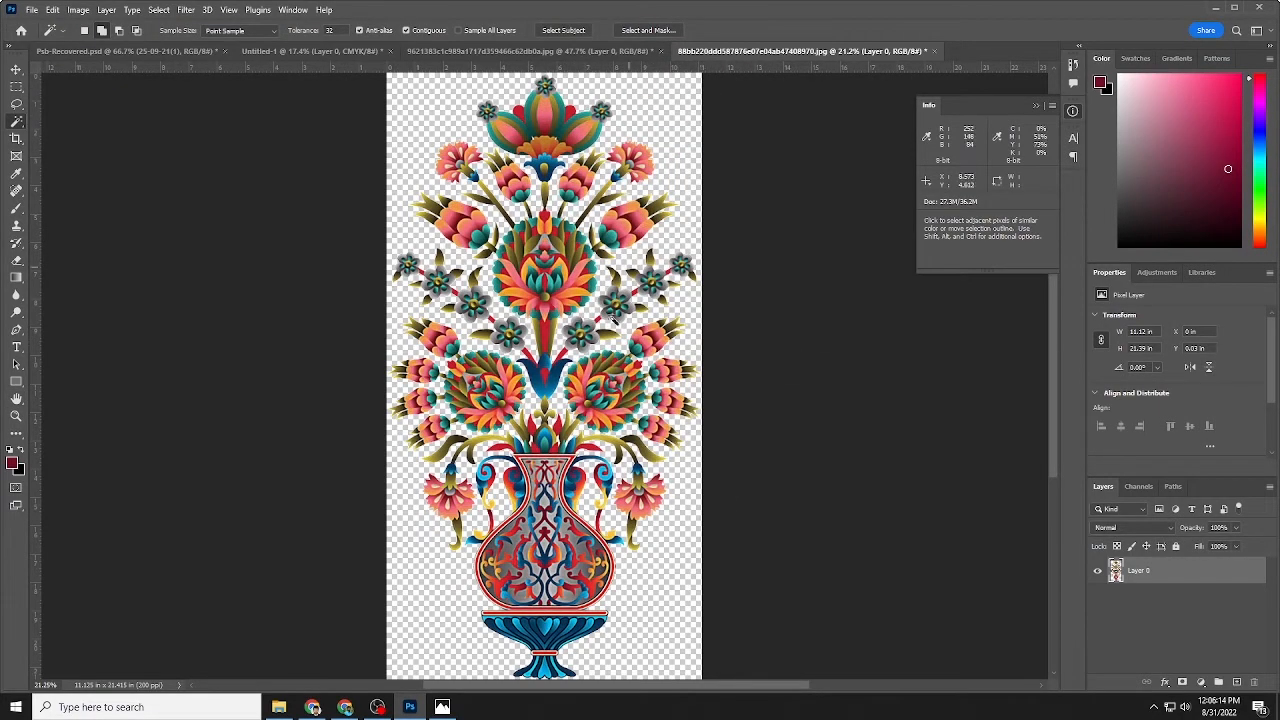
{"action": "scroll", "coordinate": [613, 319], "scroll_direction": "up", "scroll_amount": 5}
{"action": "scroll", "coordinate": [610, 308], "scroll_direction": "down", "scroll_amount": 3}
{"action": "scroll", "coordinate": [571, 303], "scroll_direction": "down", "scroll_amount": 1}
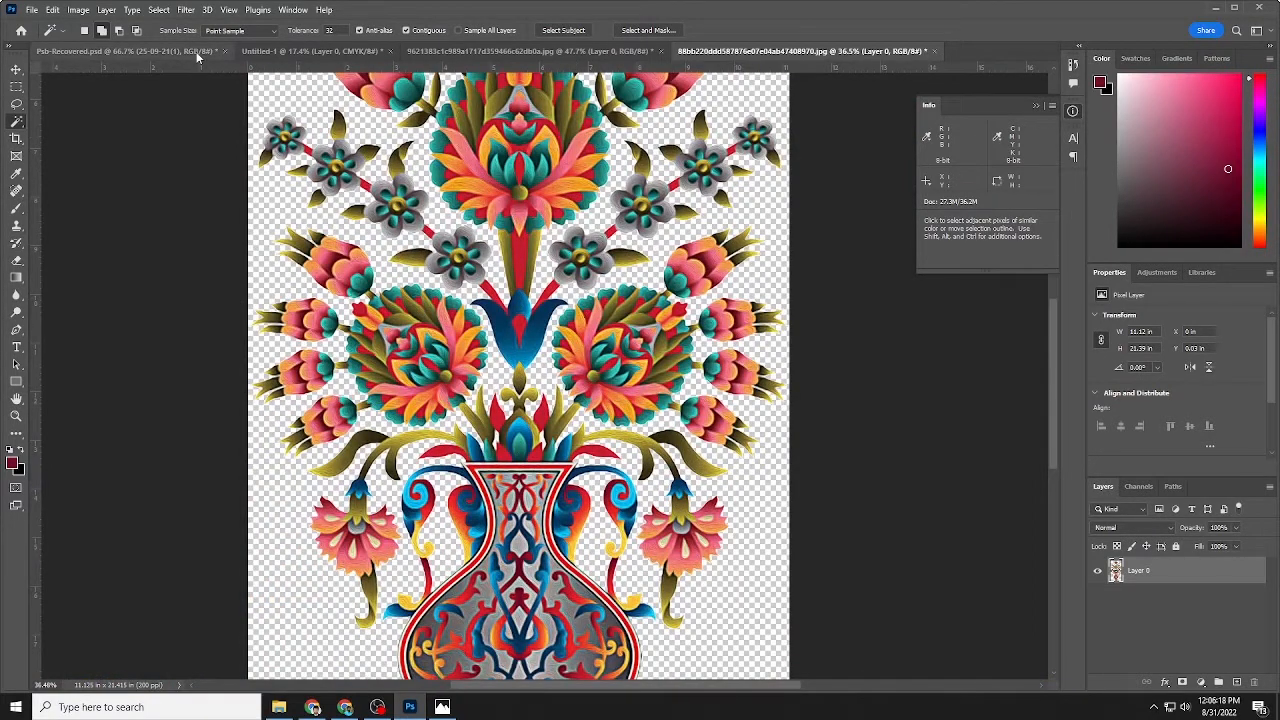
Paste the flower vase into the maroon design directly above the background layer and raise it clear of the border to Y 17.45 in
{"action": "left_click", "coordinate": [130, 51]}
{"action": "left_click", "coordinate": [310, 51]}
{"action": "scroll", "coordinate": [541, 300], "scroll_direction": "down", "scroll_amount": 2}
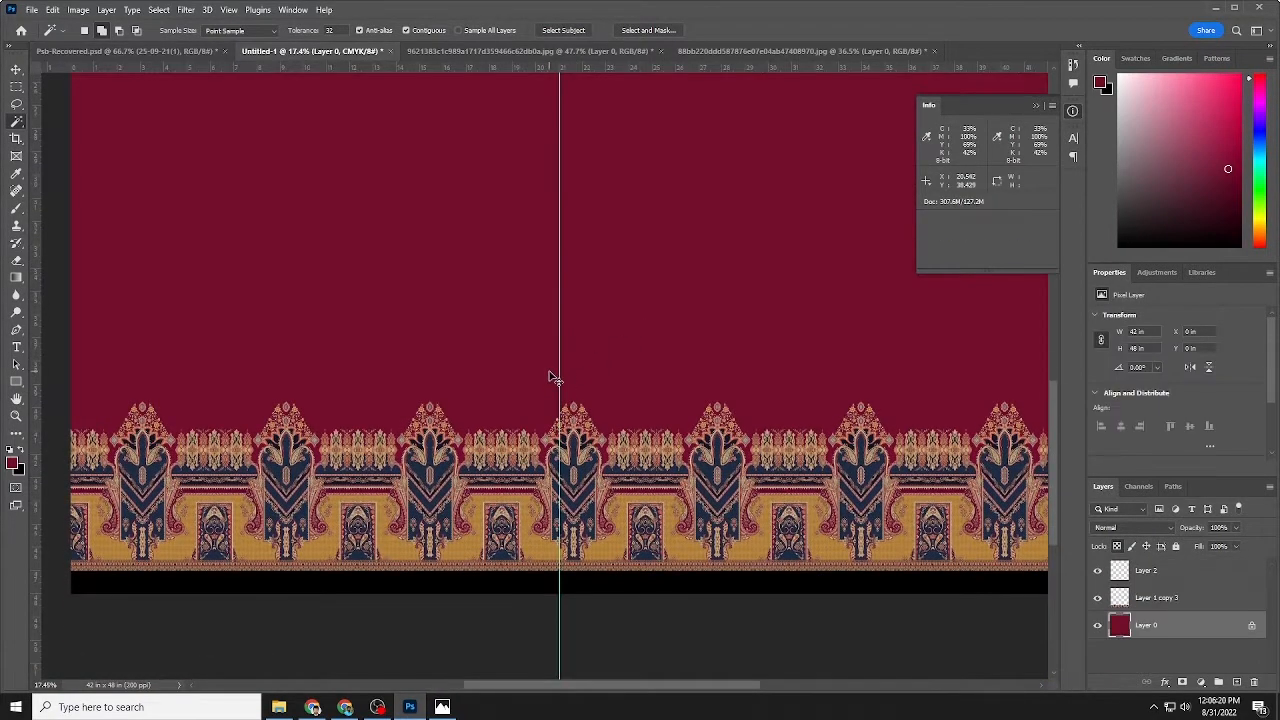
{"action": "key", "text": "ctrl+v"}
{"action": "scroll", "coordinate": [549, 380], "scroll_direction": "up", "scroll_amount": 1}
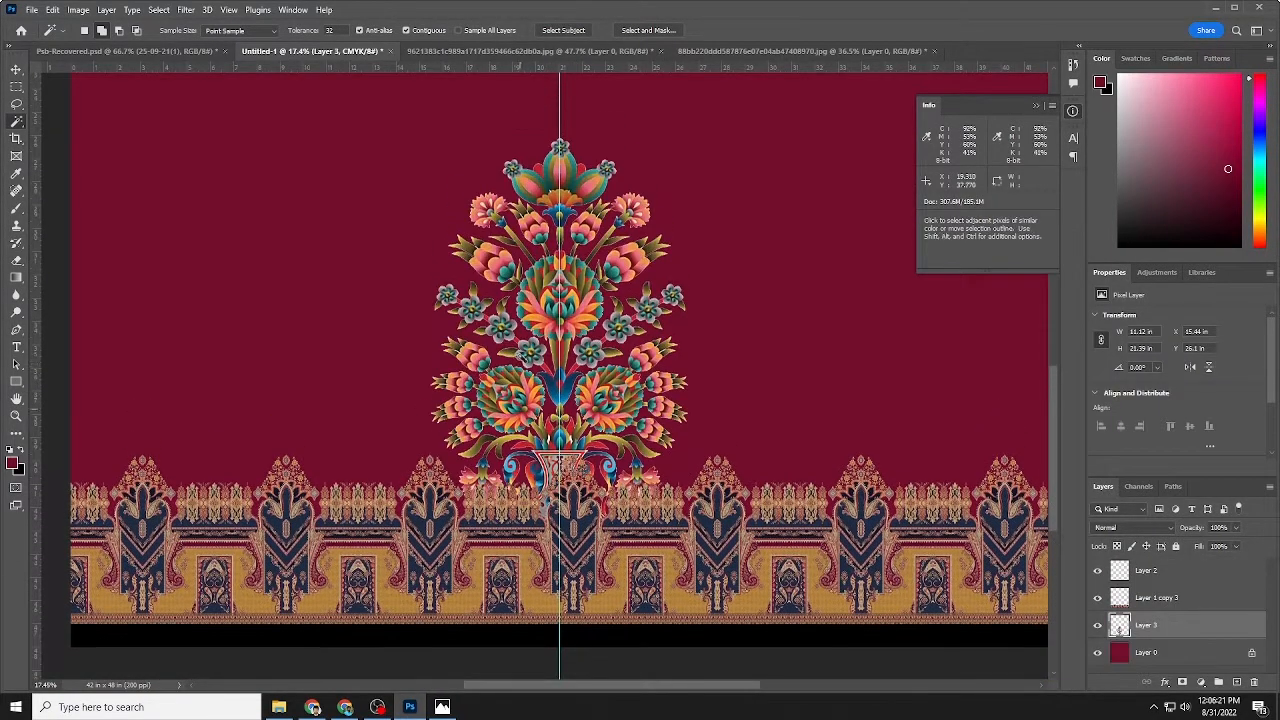
{"action": "left_click", "coordinate": [16, 70]}
{"action": "left_click_drag", "start_coordinate": [588, 435], "coordinate": [588, 230]}
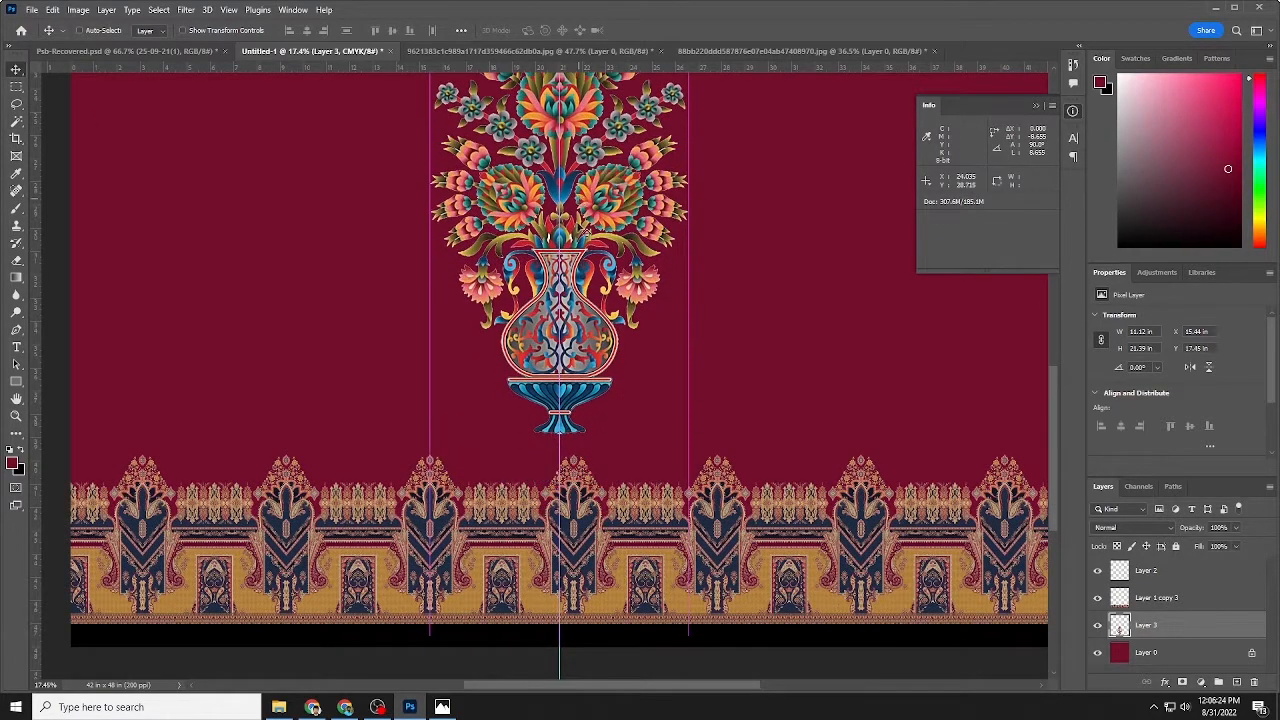
Move the vase into the left half of the maroon field and scale it down proportionally to 2.74 × 5.27 in
{"action": "scroll", "coordinate": [565, 232], "scroll_direction": "up", "scroll_amount": 6}
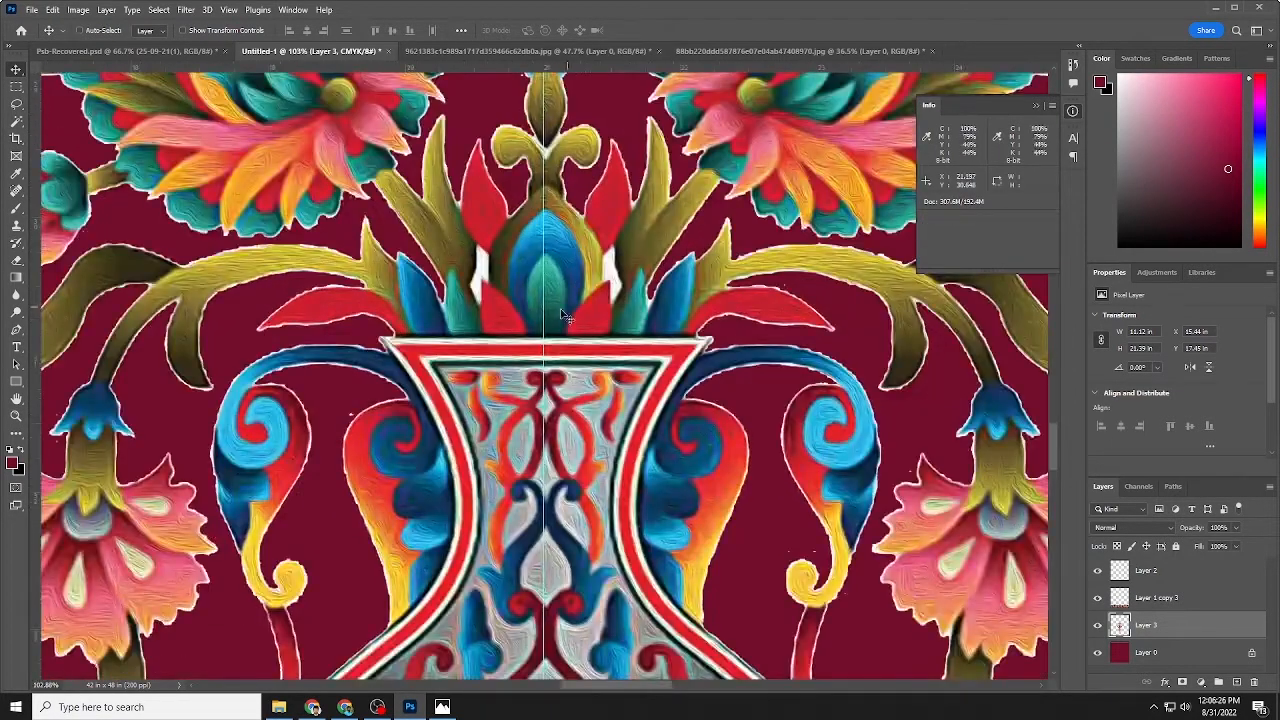
{"action": "scroll", "coordinate": [505, 308], "scroll_direction": "down", "scroll_amount": 7}
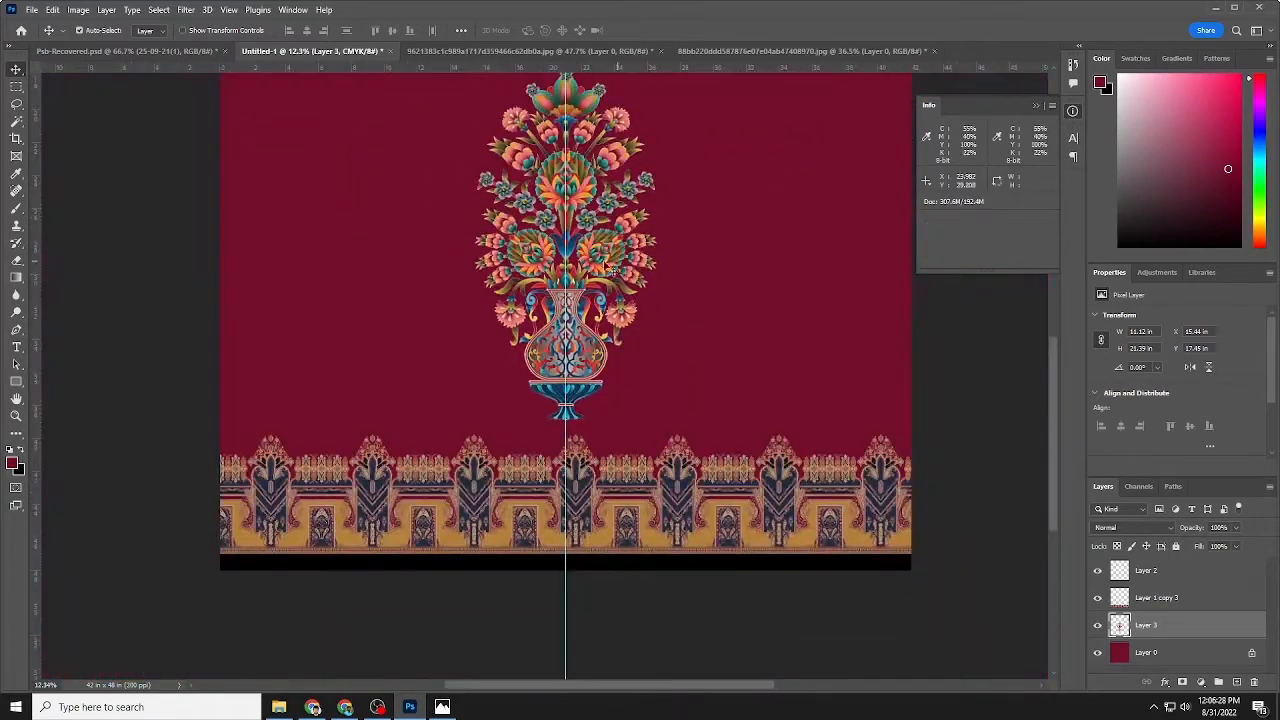
{"action": "left_click_drag", "start_coordinate": [640, 310], "coordinate": [450, 232]}
{"action": "scroll", "coordinate": [450, 274], "scroll_direction": "up", "scroll_amount": 1}
{"action": "key", "text": "ctrl+t"}
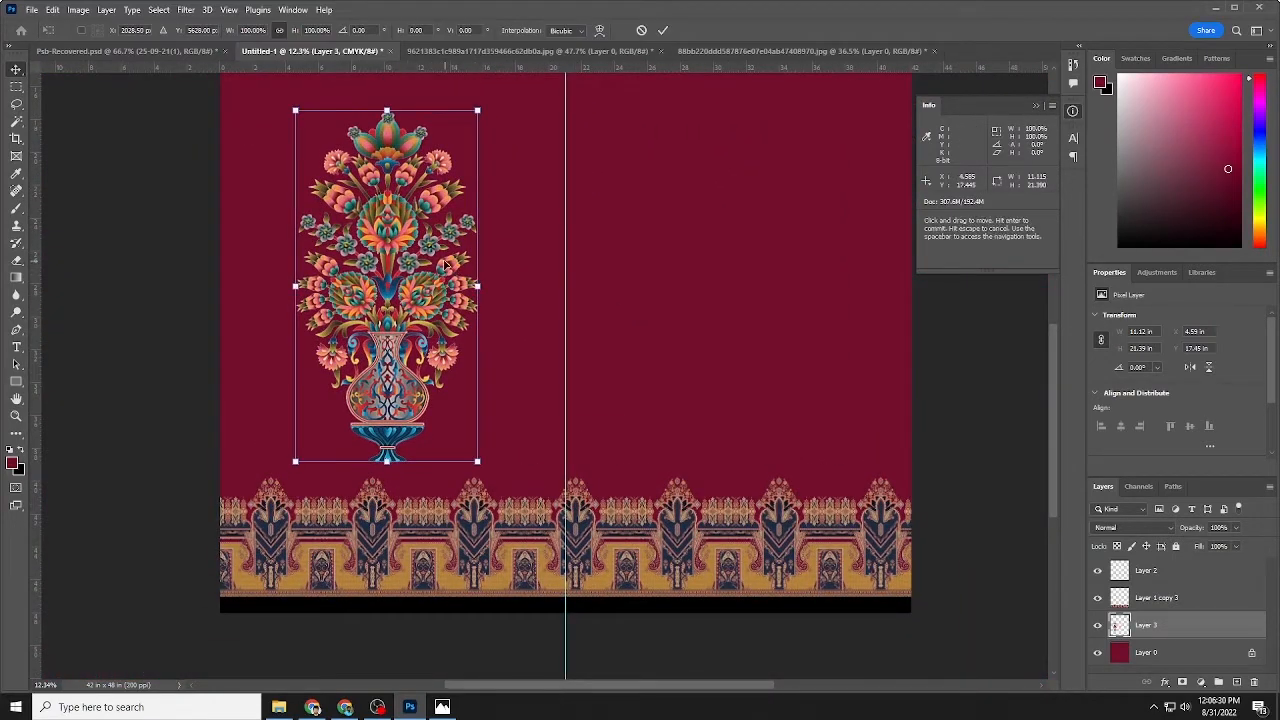
{"action": "left_click_drag", "start_coordinate": [383, 105], "coordinate": [469, 372]}
{"action": "key", "text": "Return"}
Position the small vase against the canvas's left edge above the border, at X 0, Y 33.57 in
{"action": "scroll", "coordinate": [420, 400], "scroll_direction": "down", "scroll_amount": 2}
{"action": "scroll", "coordinate": [469, 372], "scroll_direction": "down", "scroll_amount": 2}
{"action": "left_click_drag", "start_coordinate": [441, 280], "coordinate": [205, 249]}
{"action": "left_click_drag", "start_coordinate": [186, 312], "coordinate": [298, 317]}
{"action": "mouse_move", "coordinate": [233, 280]}
{"action": "left_mouse_down"}
{"action": "mouse_move", "coordinate": [315, 280]}
{"action": "mouse_move", "coordinate": [242, 281]}
{"action": "left_mouse_up"}
{"action": "scroll", "coordinate": [454, 337], "scroll_direction": "down", "scroll_amount": 2}
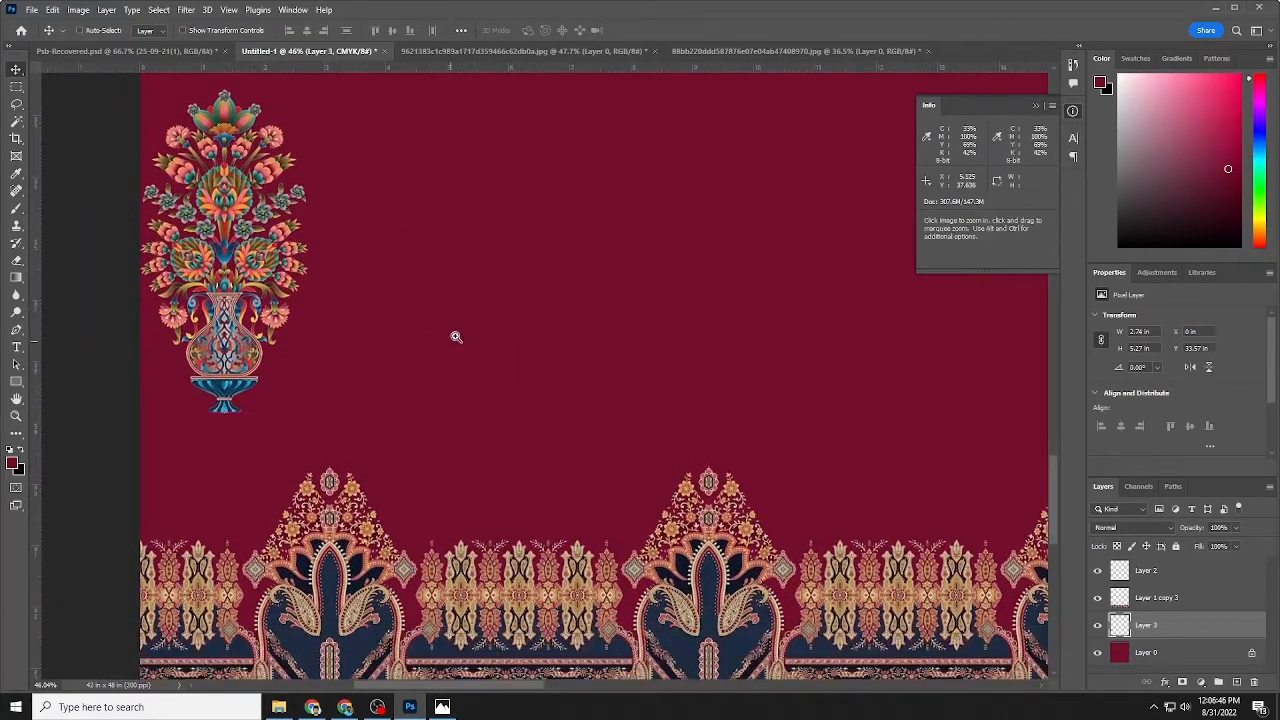
Duplicate the vase directly beside the first one at X 2.74 in, on the same height
{"action": "left_click_drag", "start_coordinate": [454, 337], "coordinate": [285, 337]}
{"action": "scroll", "coordinate": [425, 283], "scroll_direction": "down", "scroll_amount": 2}
{"action": "left_click_drag", "start_coordinate": [425, 283], "coordinate": [414, 320]}
{"action": "left_click_drag", "start_coordinate": [183, 316], "coordinate": [319, 315]}
{"action": "left_click_drag", "start_coordinate": [279, 320], "coordinate": [320, 342]}
{"action": "left_click_drag", "start_coordinate": [422, 343], "coordinate": [310, 343]}
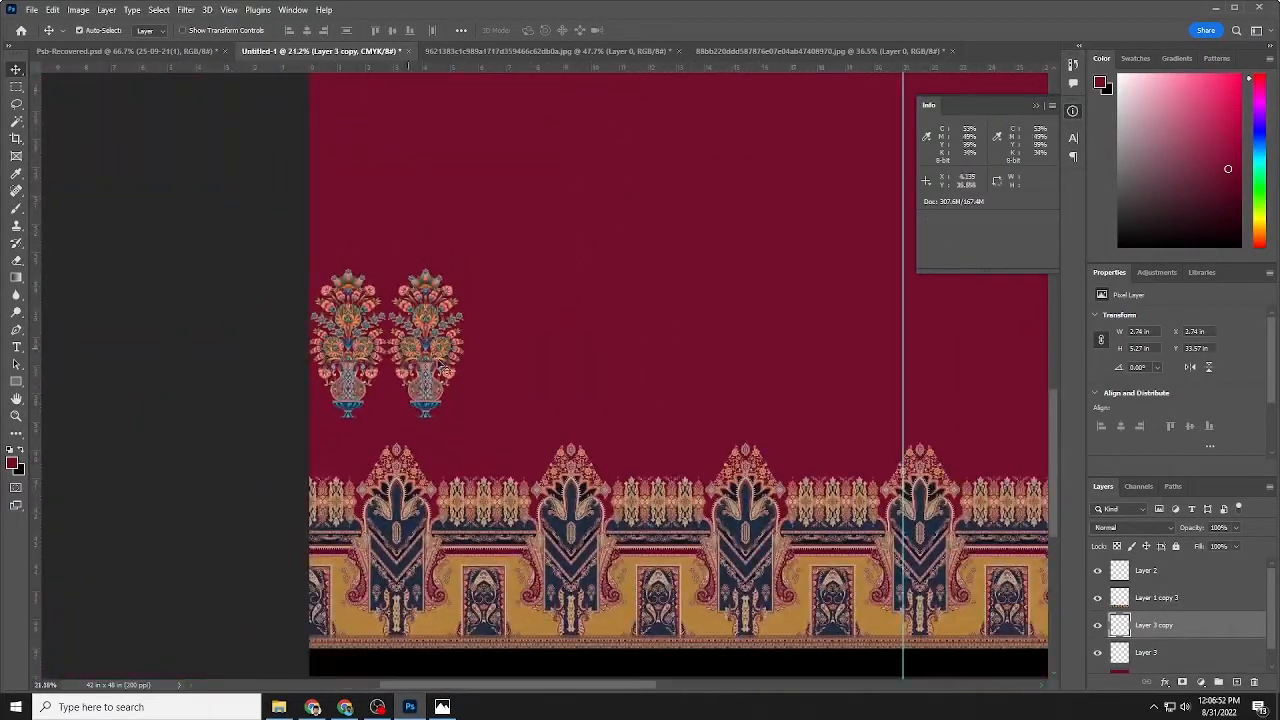
Select both vases and duplicate the pair immediately to its right at X 5.47 in, making four vases
{"action": "scroll", "coordinate": [476, 332], "scroll_direction": "down", "scroll_amount": 1}
{"action": "left_click_drag", "start_coordinate": [452, 325], "coordinate": [554, 317]}
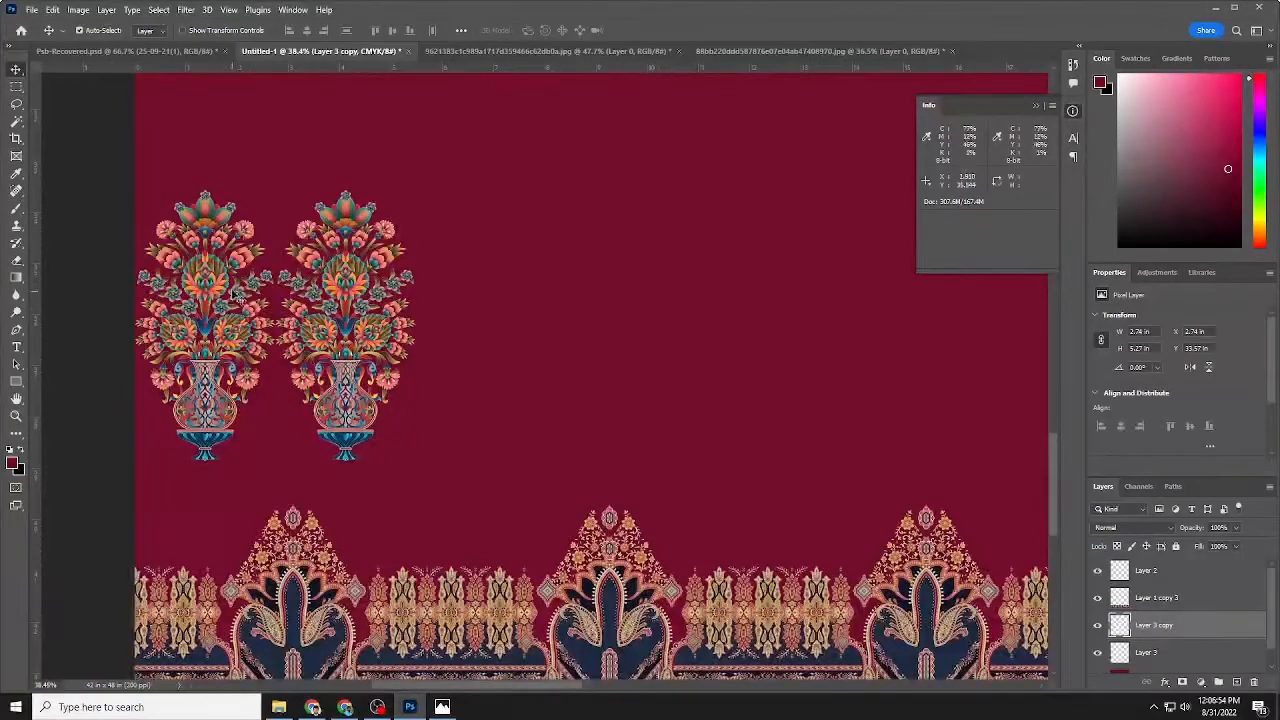
{"action": "left_click", "coordinate": [222, 284], "text": "shift"}
{"action": "left_click_drag", "start_coordinate": [167, 272], "coordinate": [412, 316]}
{"action": "scroll", "coordinate": [412, 316], "scroll_direction": "down", "scroll_amount": 2}
{"action": "left_click_drag", "start_coordinate": [609, 338], "coordinate": [465, 338]}
{"action": "left_click_drag", "start_coordinate": [692, 408], "coordinate": [440, 391]}
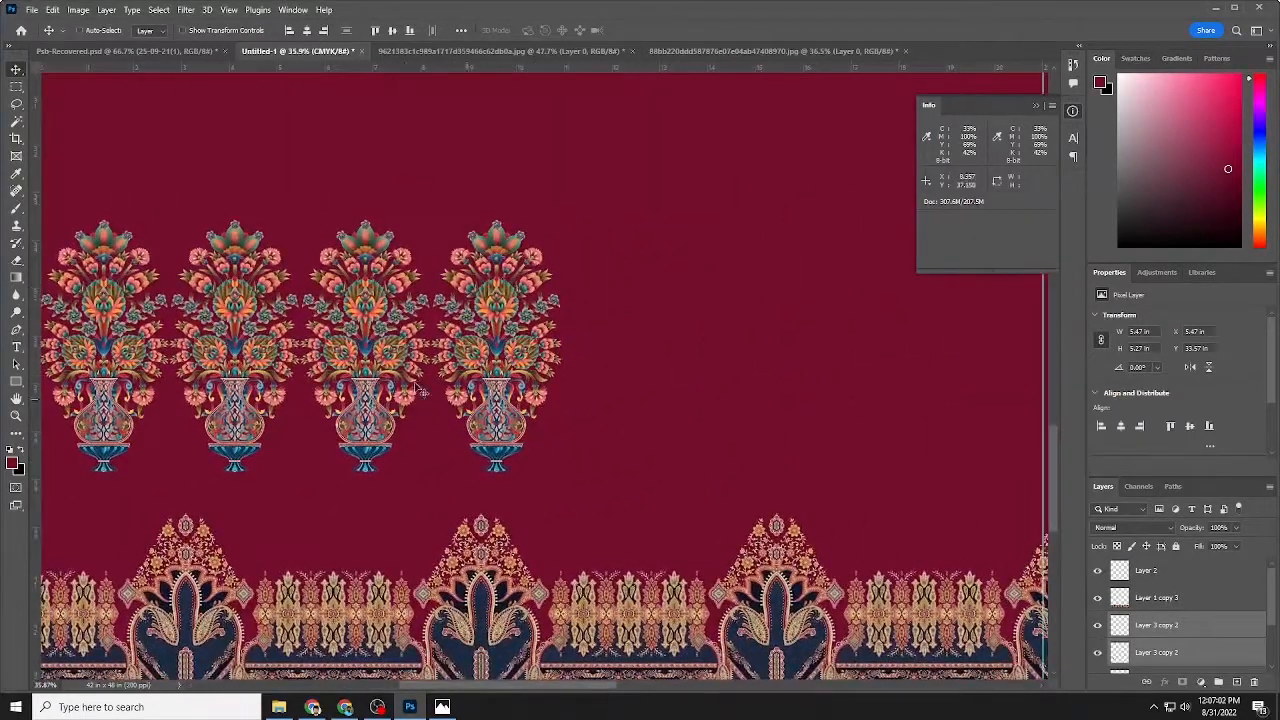
Duplicate the vase pair twice more along the row, ending with a pair at X 16.41 in, for eight vases
{"action": "left_click_drag", "start_coordinate": [365, 331], "coordinate": [654, 280]}
{"action": "mouse_move", "coordinate": [583, 344]}
{"action": "left_mouse_down"}
{"action": "mouse_move", "coordinate": [652, 366]}
{"action": "mouse_move", "coordinate": [697, 356]}
{"action": "mouse_move", "coordinate": [565, 348]}
{"action": "left_mouse_up"}
{"action": "left_click_drag", "start_coordinate": [646, 358], "coordinate": [530, 358]}
{"action": "left_click_drag", "start_coordinate": [669, 411], "coordinate": [463, 388]}
{"action": "left_click_drag", "start_coordinate": [450, 307], "coordinate": [652, 307]}
{"action": "left_click_drag", "start_coordinate": [818, 333], "coordinate": [553, 371]}
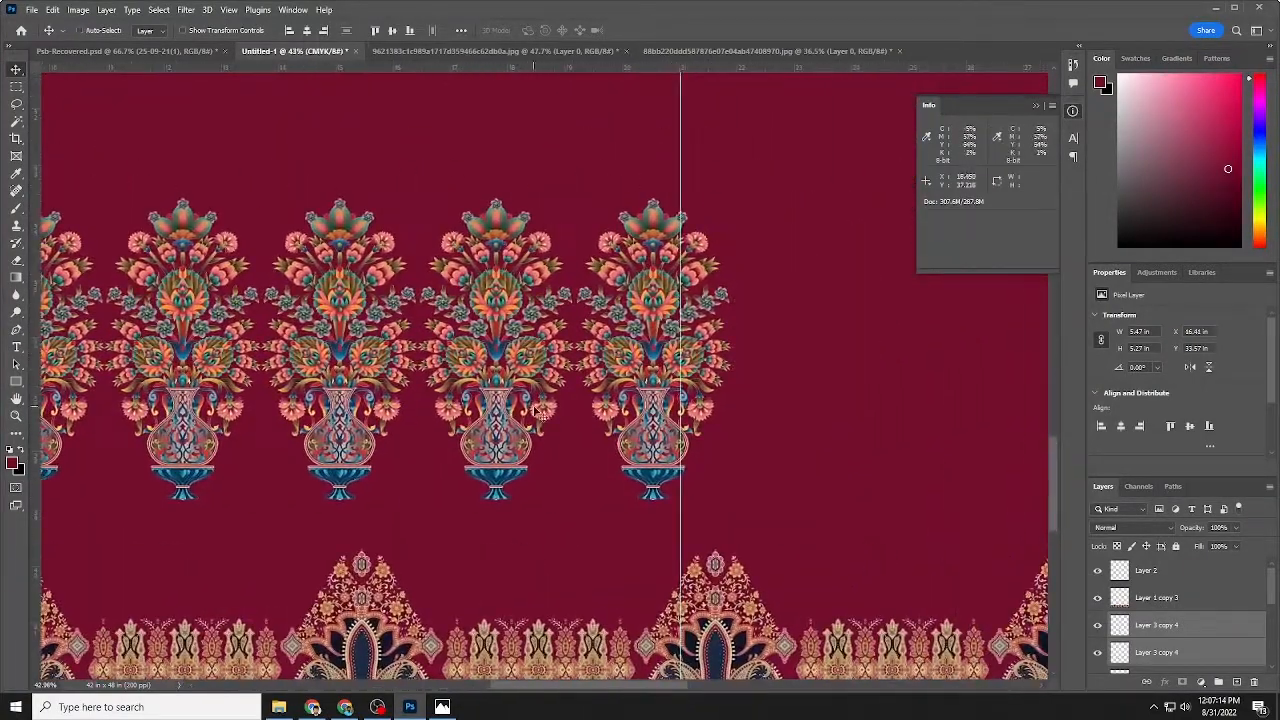
Add one more vase pair to the end of the row and select all ten vases, 27.35 in wide altogether
{"action": "left_click_drag", "start_coordinate": [629, 413], "coordinate": [566, 354]}
{"action": "left_click_drag", "start_coordinate": [646, 378], "coordinate": [550, 356]}
{"action": "left_click_drag", "start_coordinate": [485, 332], "coordinate": [491, 357]}
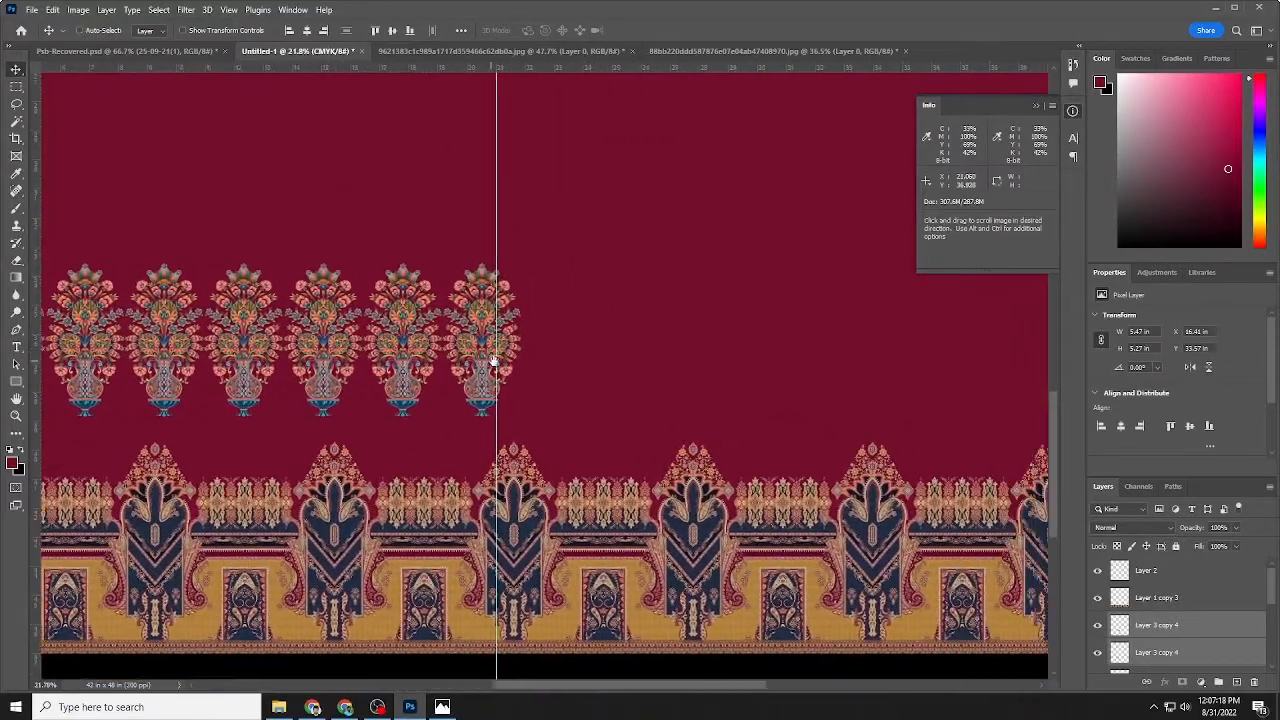
{"action": "left_click_drag", "start_coordinate": [332, 333], "coordinate": [589, 371]}
{"action": "left_click_drag", "start_coordinate": [769, 394], "coordinate": [645, 408]}
{"action": "left_click_drag", "start_coordinate": [508, 400], "coordinate": [556, 374]}
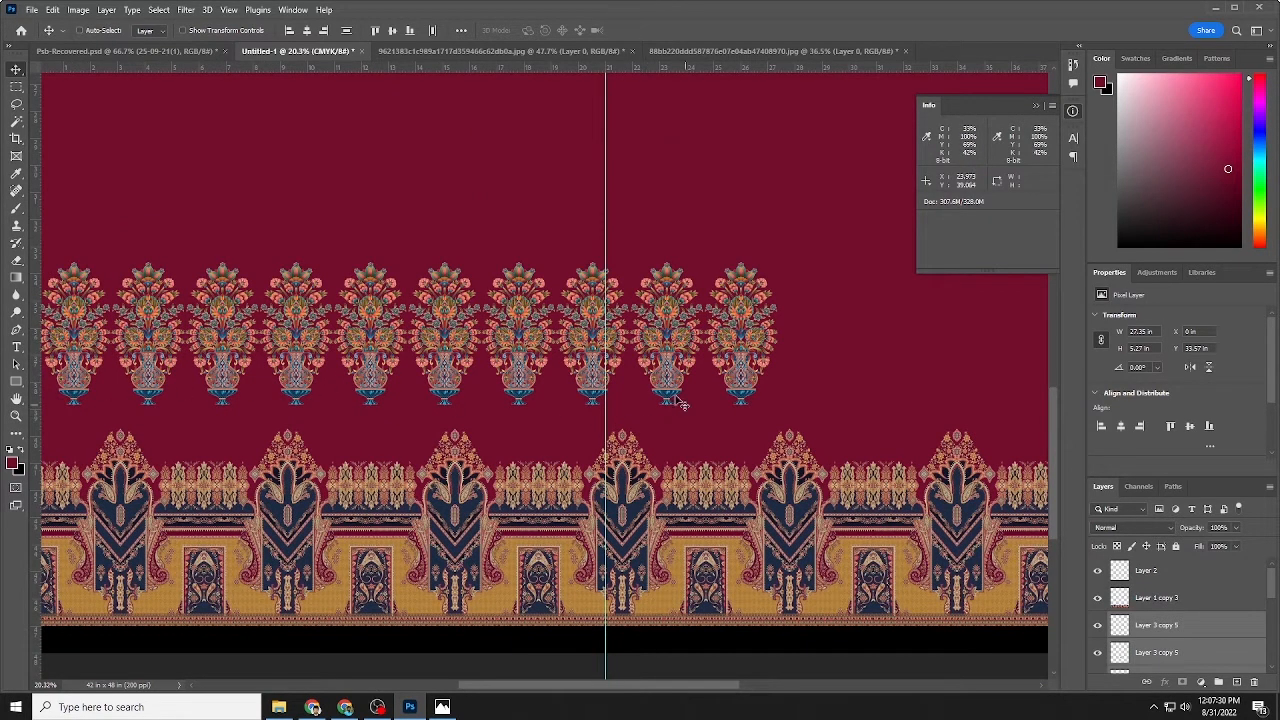
Duplicate the selected ten vases to the right at about X 27.48 in so the row reaches the canvas's right edge
{"action": "left_click_drag", "start_coordinate": [508, 384], "coordinate": [454, 300]}
{"action": "left_click_drag", "start_coordinate": [628, 322], "coordinate": [525, 346]}
{"action": "scroll", "coordinate": [525, 346], "scroll_direction": "up", "scroll_amount": 2}
{"action": "left_click_drag", "start_coordinate": [544, 313], "coordinate": [643, 305]}
{"action": "scroll", "coordinate": [543, 272], "scroll_direction": "down", "scroll_amount": 2}
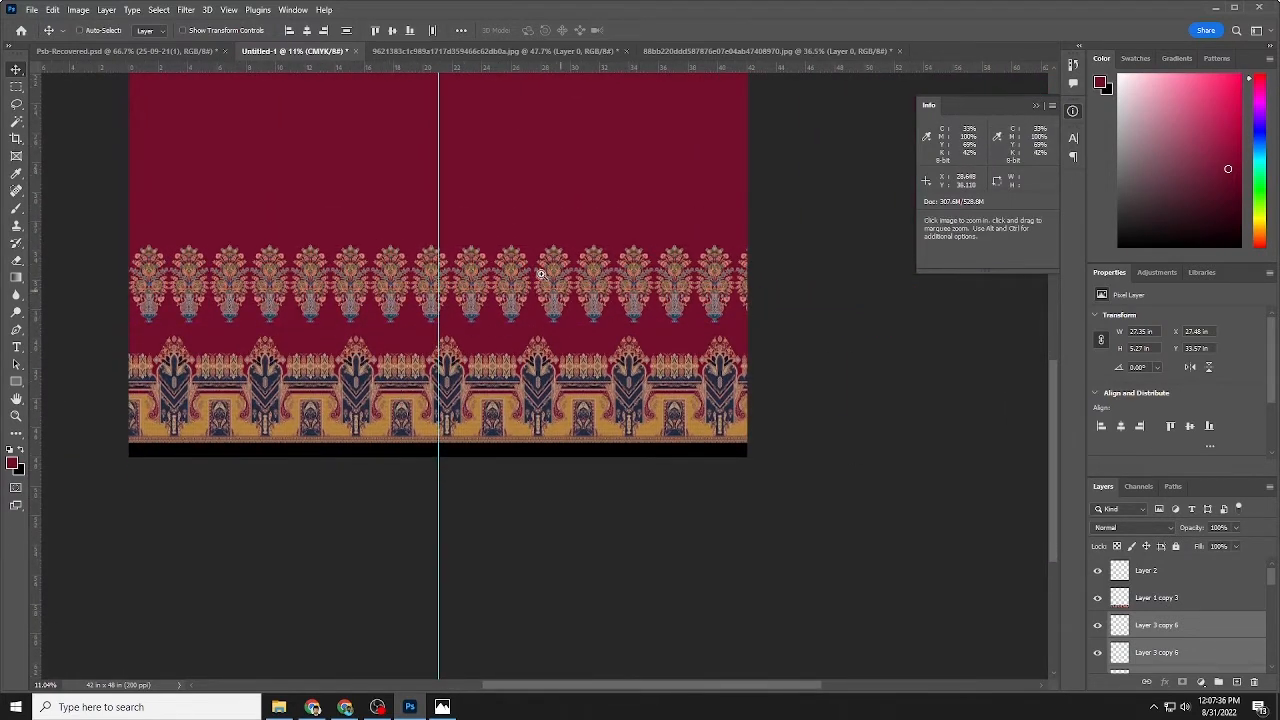
Undo the last ten-vase duplication and select the last vase's layer in the row
{"action": "left_click_drag", "start_coordinate": [541, 272], "coordinate": [450, 305]}
{"action": "key", "text": "ctrl+z"}
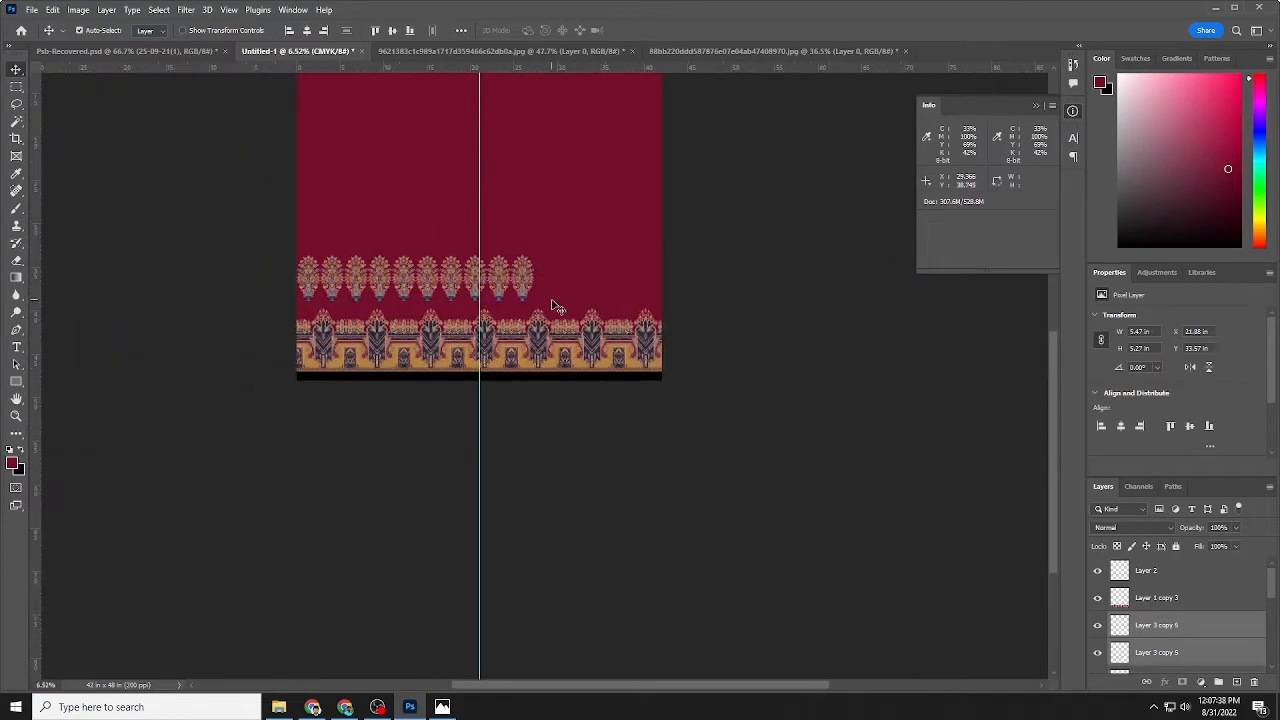
{"action": "left_click", "coordinate": [1209, 628]}
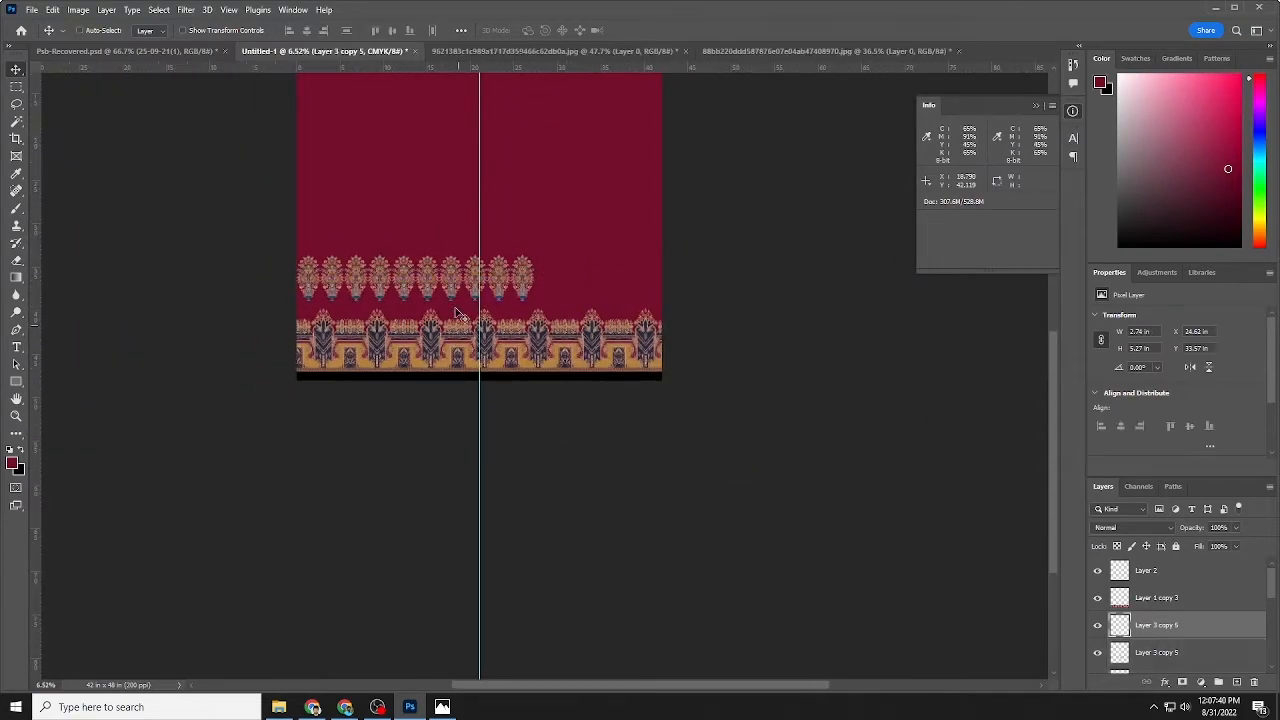
Select the last two vases and duplicate the pair immediately to its right at X 27.35 in
{"action": "left_click_drag", "start_coordinate": [465, 313], "coordinate": [512, 308]}
{"action": "scroll", "coordinate": [613, 316], "scroll_direction": "down", "scroll_amount": 1}
{"action": "left_click_drag", "start_coordinate": [612, 312], "coordinate": [650, 312]}
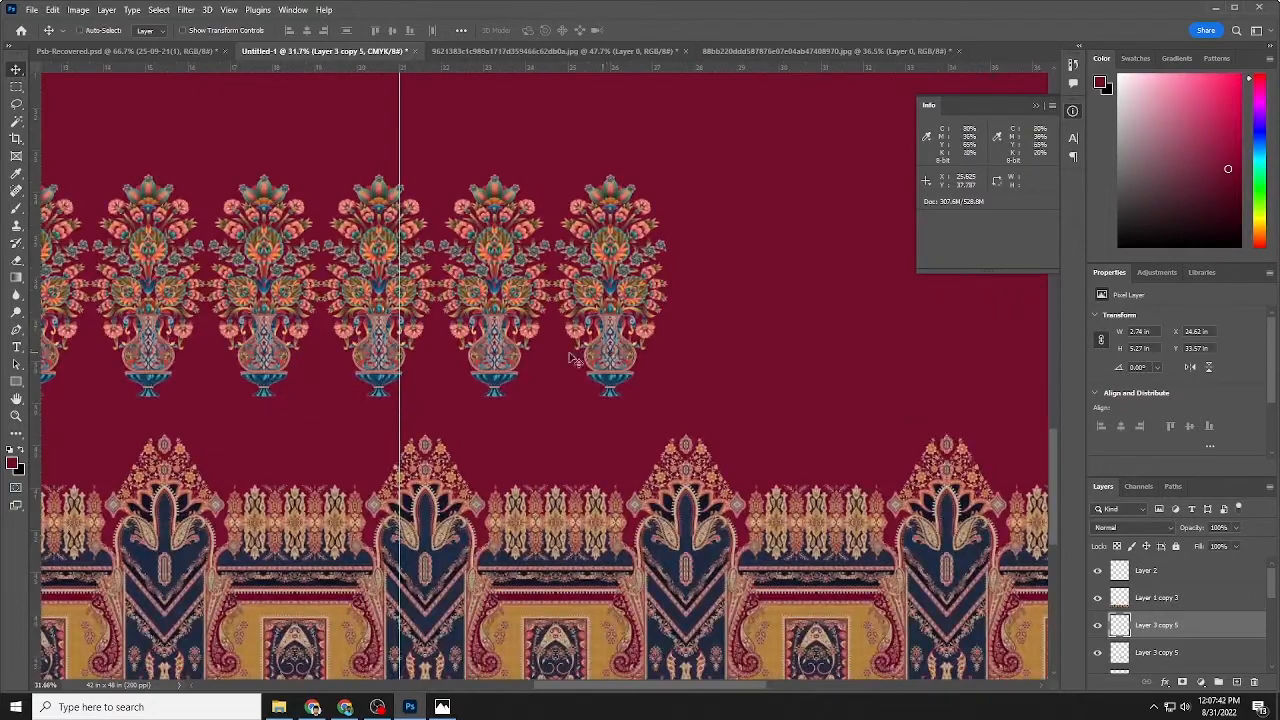
{"action": "left_click", "coordinate": [497, 350], "text": "shift"}
{"action": "left_click_drag", "start_coordinate": [672, 369], "coordinate": [549, 404]}
{"action": "left_click_drag", "start_coordinate": [341, 313], "coordinate": [646, 332]}
{"action": "left_click_drag", "start_coordinate": [724, 346], "coordinate": [654, 344]}
{"action": "scroll", "coordinate": [783, 349], "scroll_direction": "down", "scroll_amount": 1}
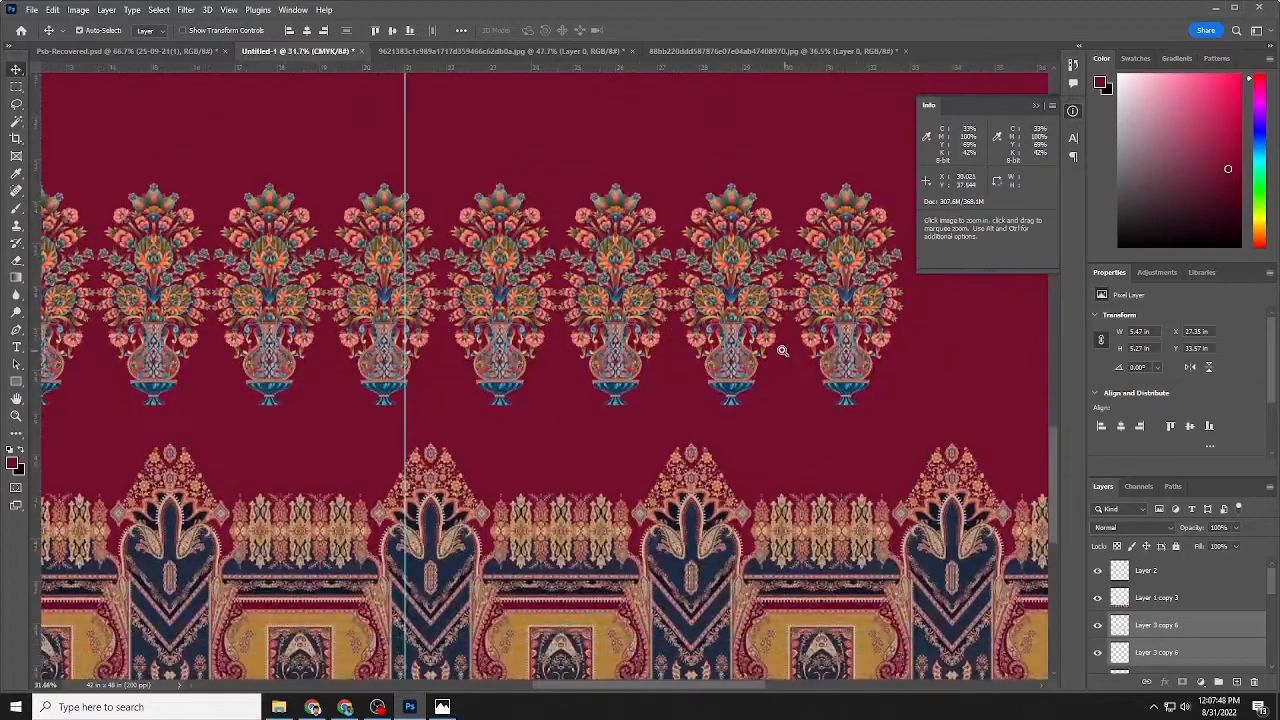
Duplicate the last vase pair again and fit the copy against the row at X 32.82 in
{"action": "left_click_drag", "start_coordinate": [785, 349], "coordinate": [542, 374]}
{"action": "left_click_drag", "start_coordinate": [577, 332], "coordinate": [650, 358]}
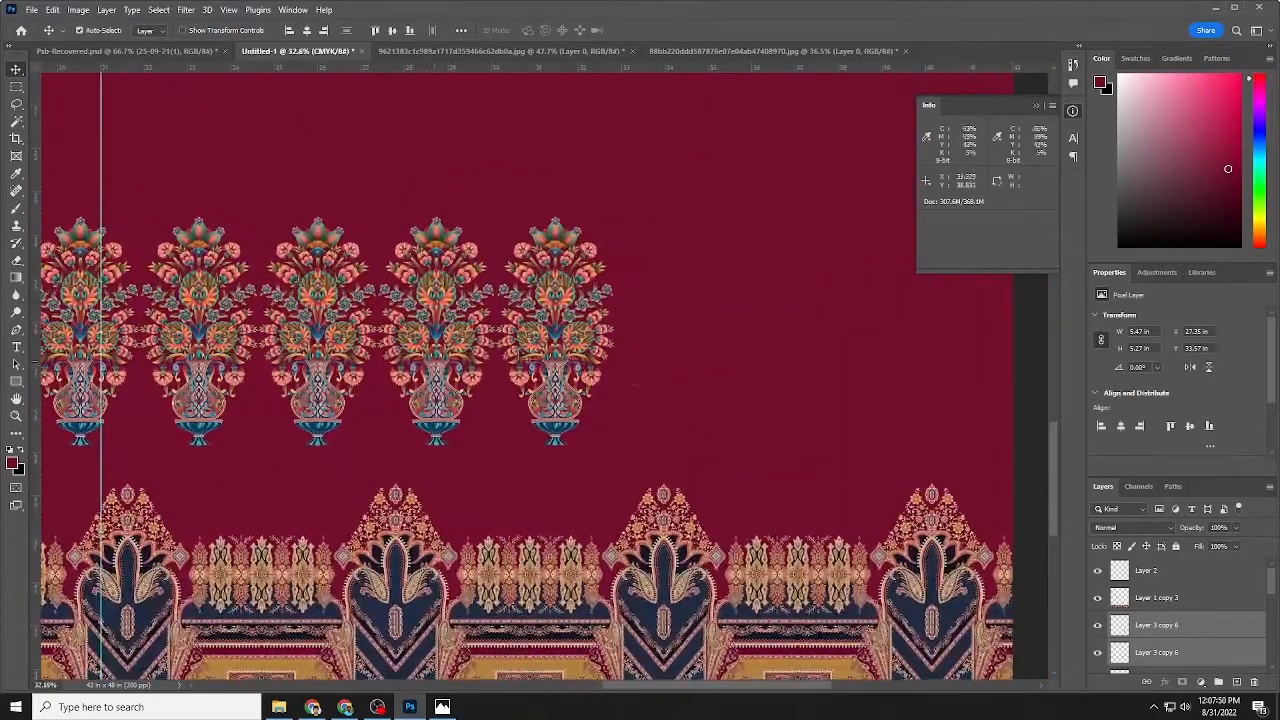
{"action": "left_click_drag", "start_coordinate": [423, 322], "coordinate": [679, 322]}
{"action": "left_click_drag", "start_coordinate": [623, 346], "coordinate": [696, 346]}
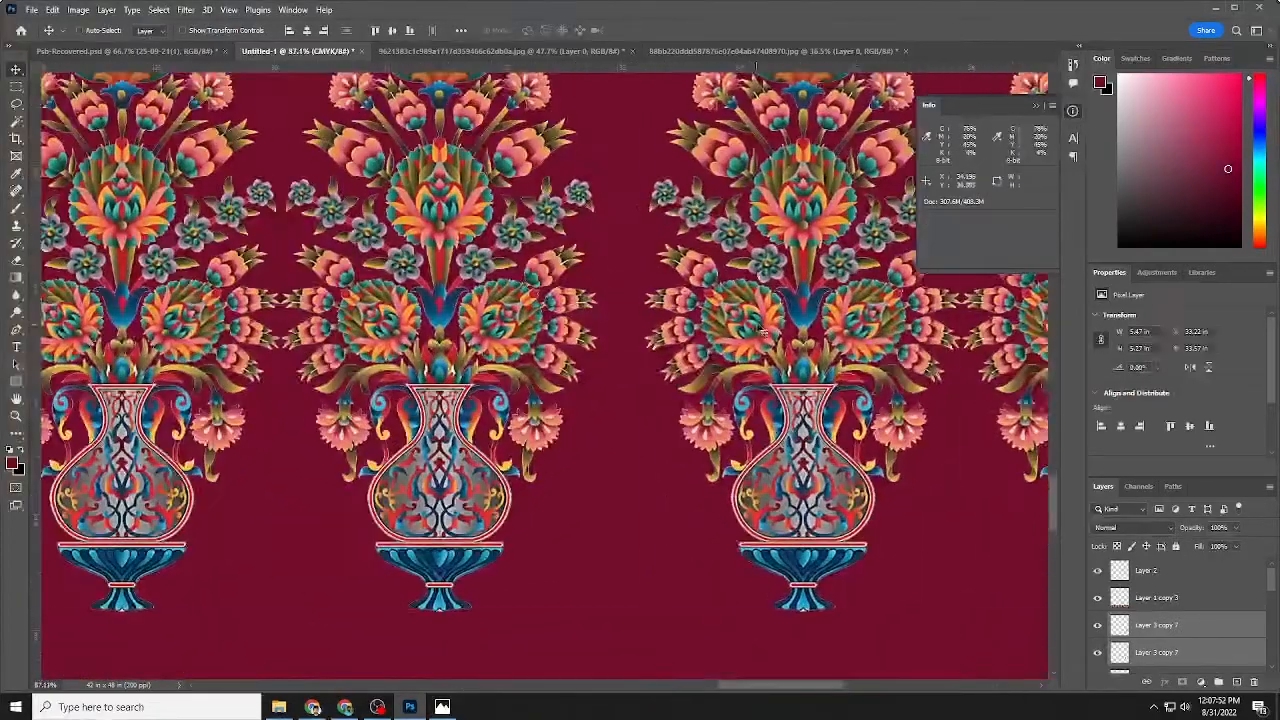
{"action": "left_click_drag", "start_coordinate": [778, 334], "coordinate": [714, 334]}
{"action": "left_click_drag", "start_coordinate": [753, 366], "coordinate": [668, 366]}
{"action": "scroll", "coordinate": [820, 377], "scroll_direction": "down", "scroll_amount": 1}
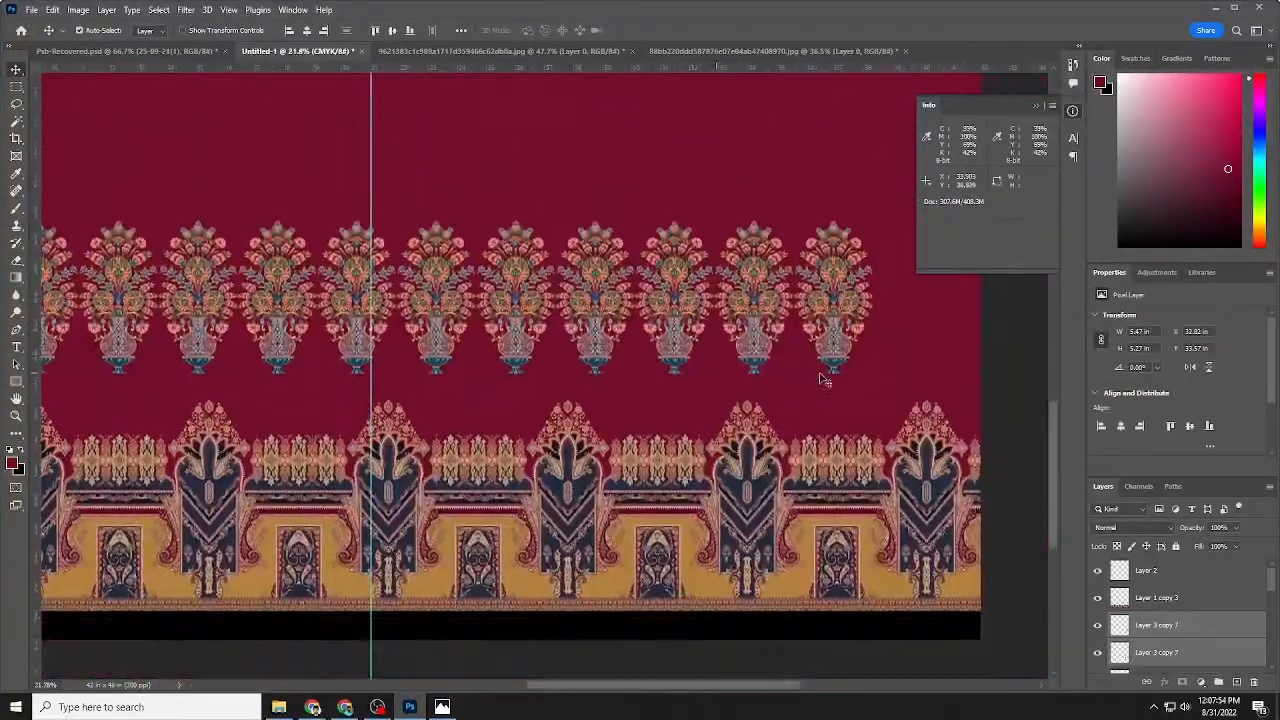
Duplicate the vase pair once more at X 38.29 in so the row reaches past the canvas's right edge
{"action": "left_click_drag", "start_coordinate": [821, 377], "coordinate": [653, 390]}
{"action": "left_click_drag", "start_coordinate": [707, 312], "coordinate": [736, 360]}
{"action": "left_click_drag", "start_coordinate": [447, 314], "coordinate": [726, 316]}
{"action": "left_click_drag", "start_coordinate": [733, 349], "coordinate": [793, 348]}
{"action": "left_click_drag", "start_coordinate": [825, 369], "coordinate": [708, 353]}
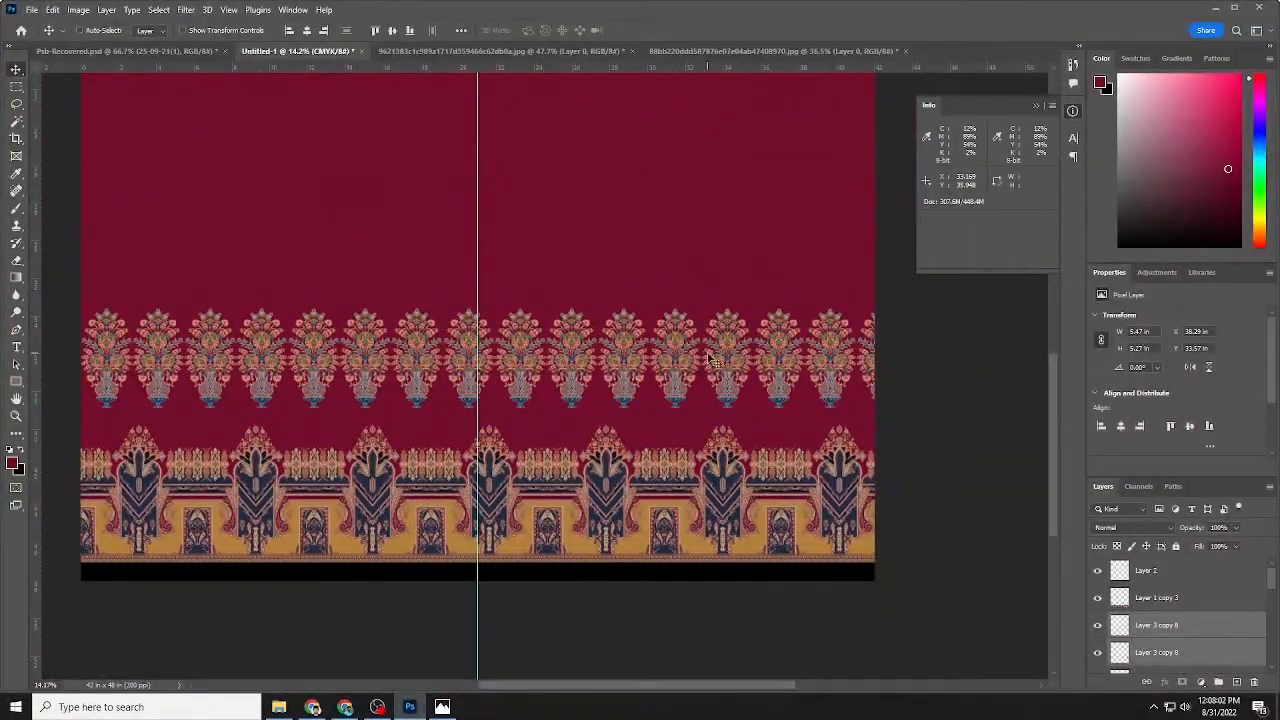
Select all vase layers from the topmost Layer 3 copy 8 down to Layer 3 and merge them into one layer
{"action": "left_click", "coordinate": [1198, 655]}
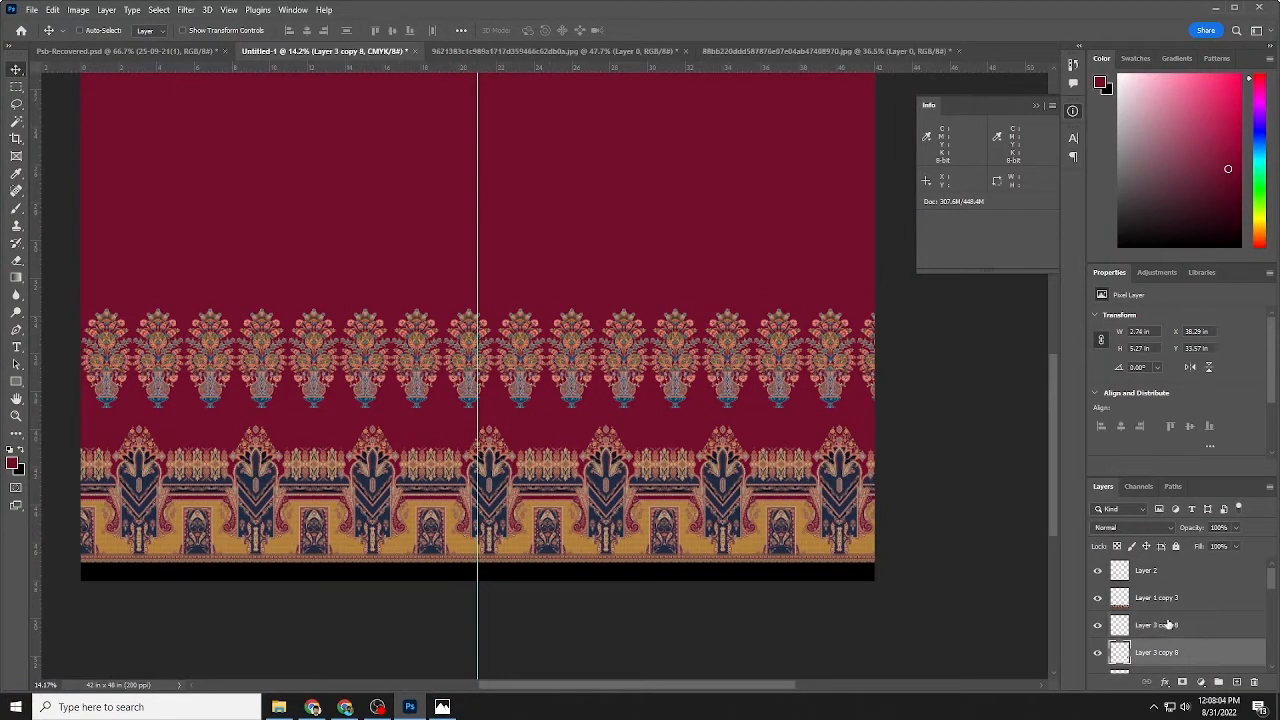
{"action": "left_click", "coordinate": [1168, 625]}
{"action": "scroll", "coordinate": [1150, 630], "scroll_direction": "down", "scroll_amount": 2}
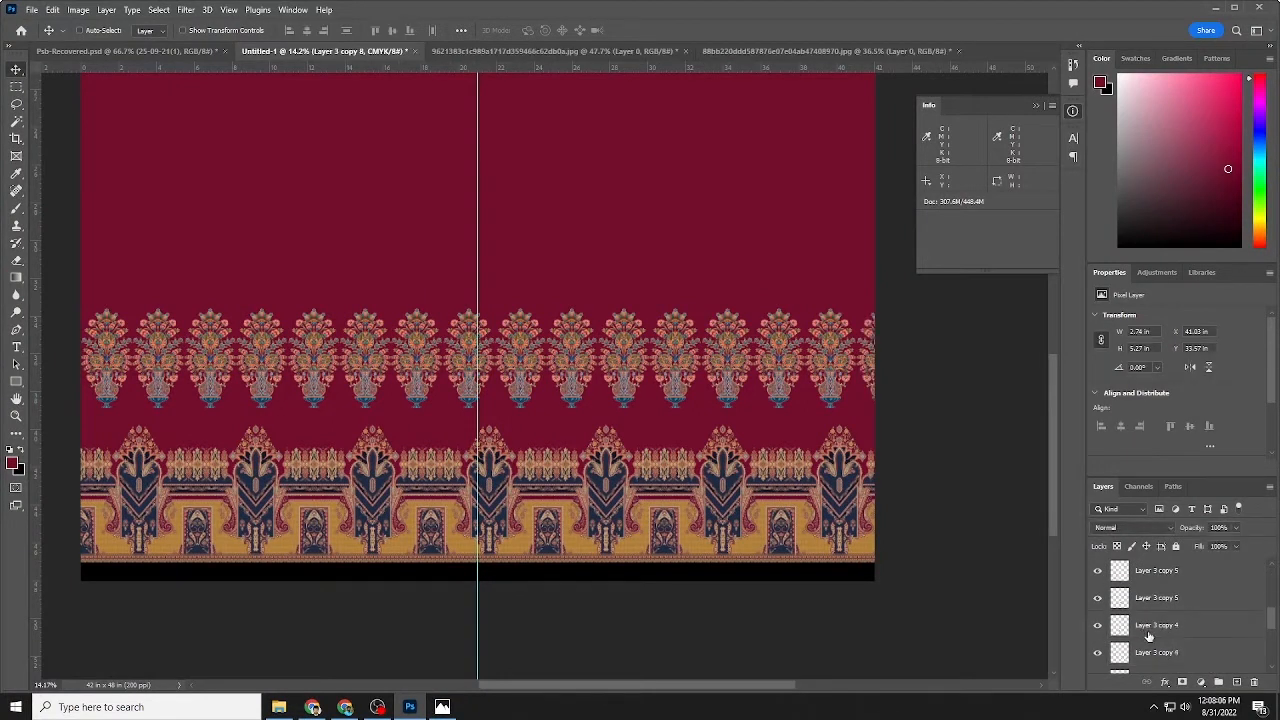
{"action": "scroll", "coordinate": [1148, 636], "scroll_direction": "down", "scroll_amount": 3}
{"action": "left_click", "coordinate": [1099, 634]}
{"action": "left_click", "coordinate": [1099, 634]}
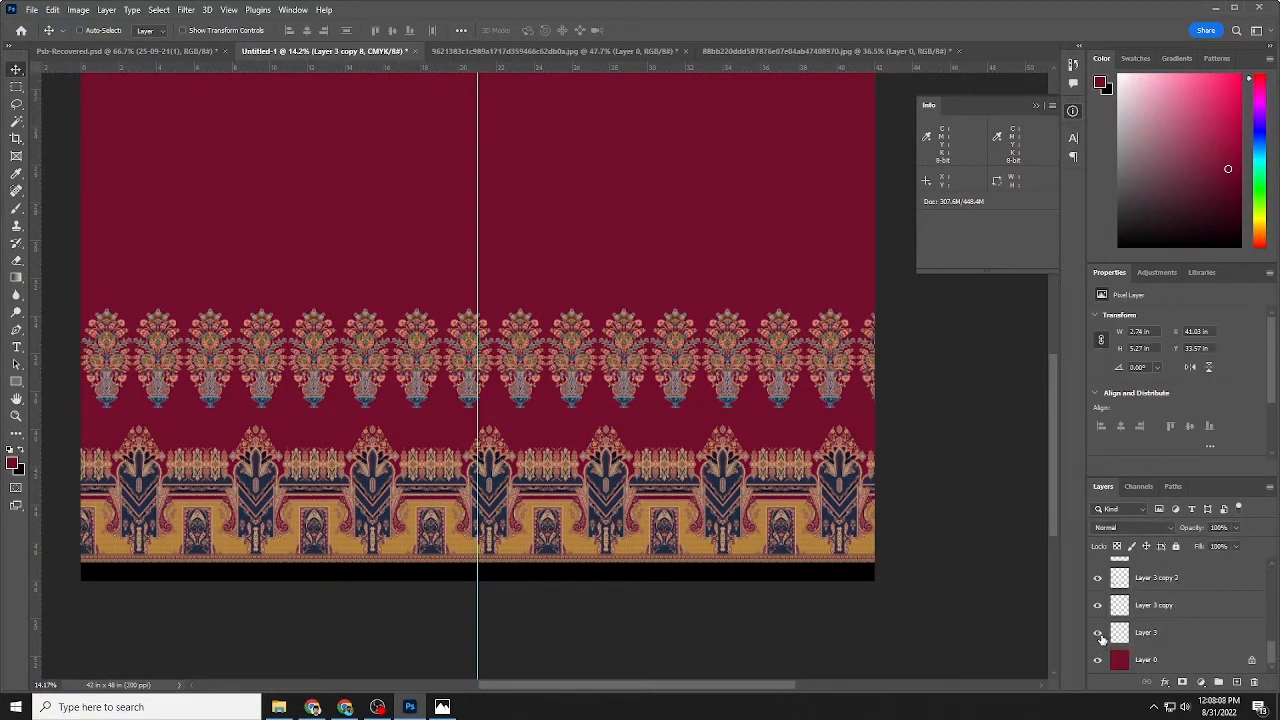
{"action": "left_click", "coordinate": [1158, 634], "text": "shift"}
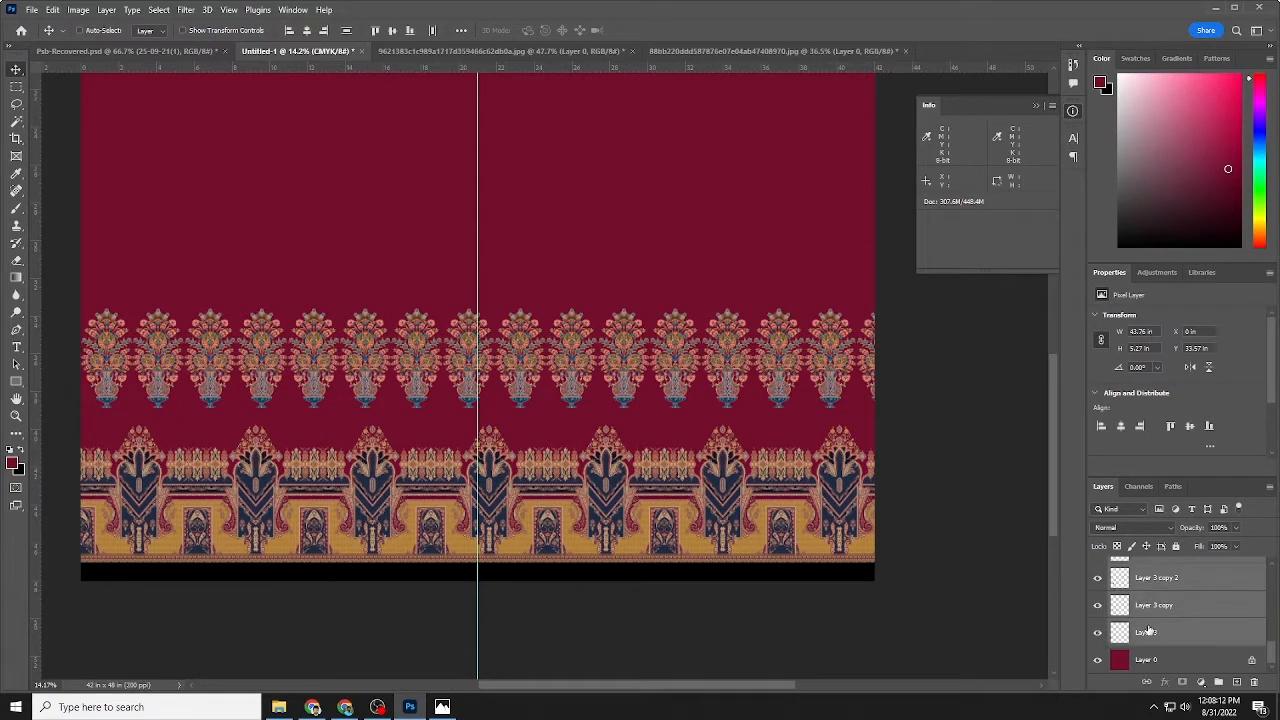
{"action": "scroll", "coordinate": [1168, 620], "scroll_direction": "up", "scroll_amount": 2}
{"action": "scroll", "coordinate": [1170, 612], "scroll_direction": "up", "scroll_amount": 1}
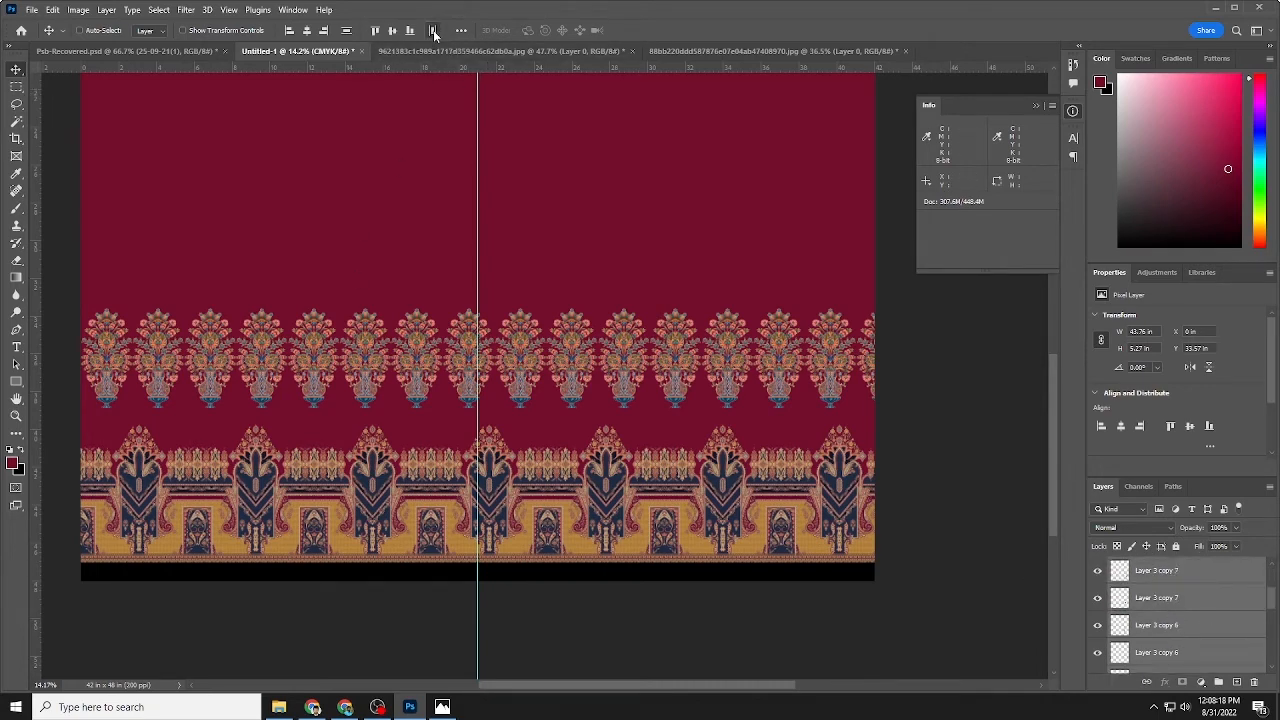
{"action": "key", "text": "ctrl"}
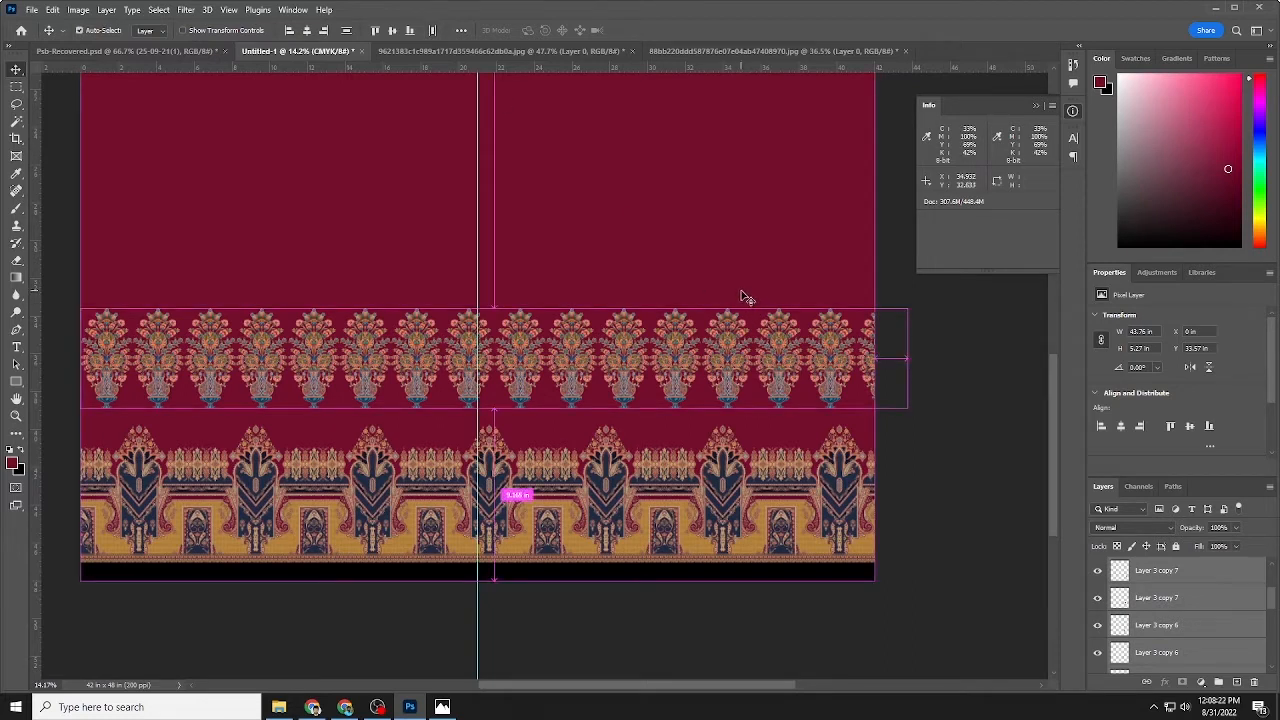
{"action": "key", "text": "ctrl+e"}
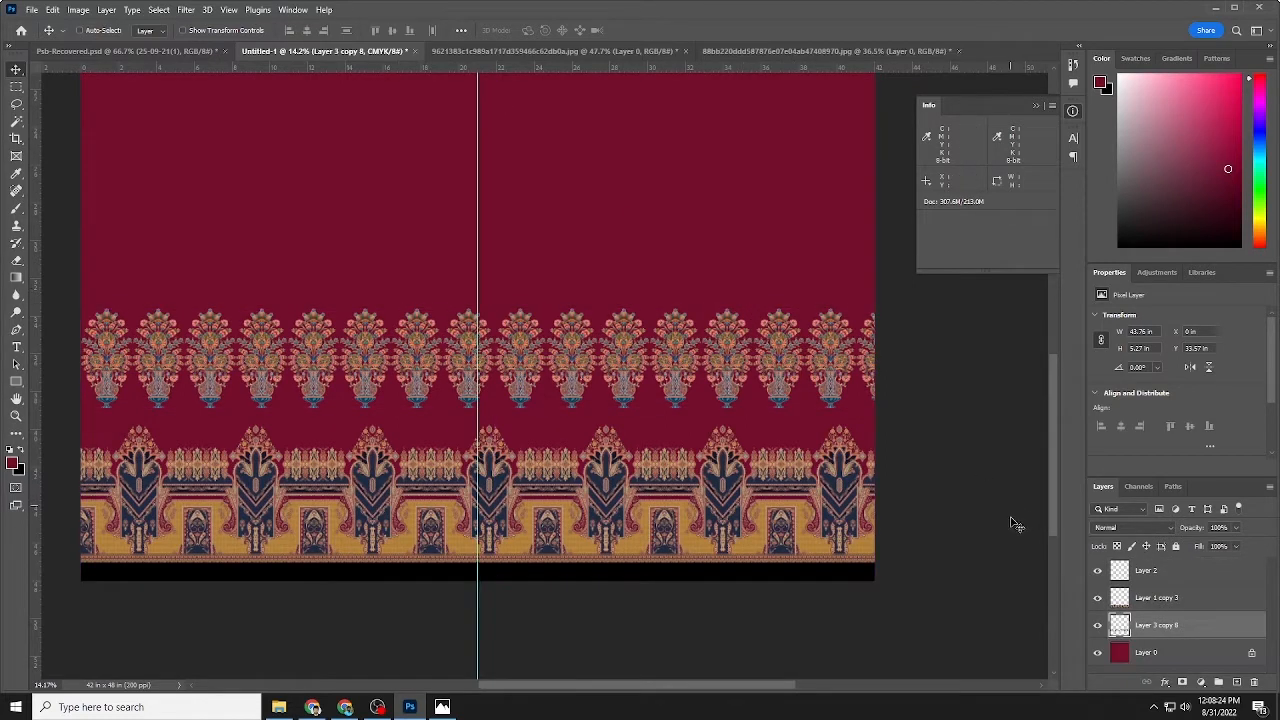
{"action": "left_click", "coordinate": [1098, 628]}
{"action": "left_click", "coordinate": [1098, 628]}
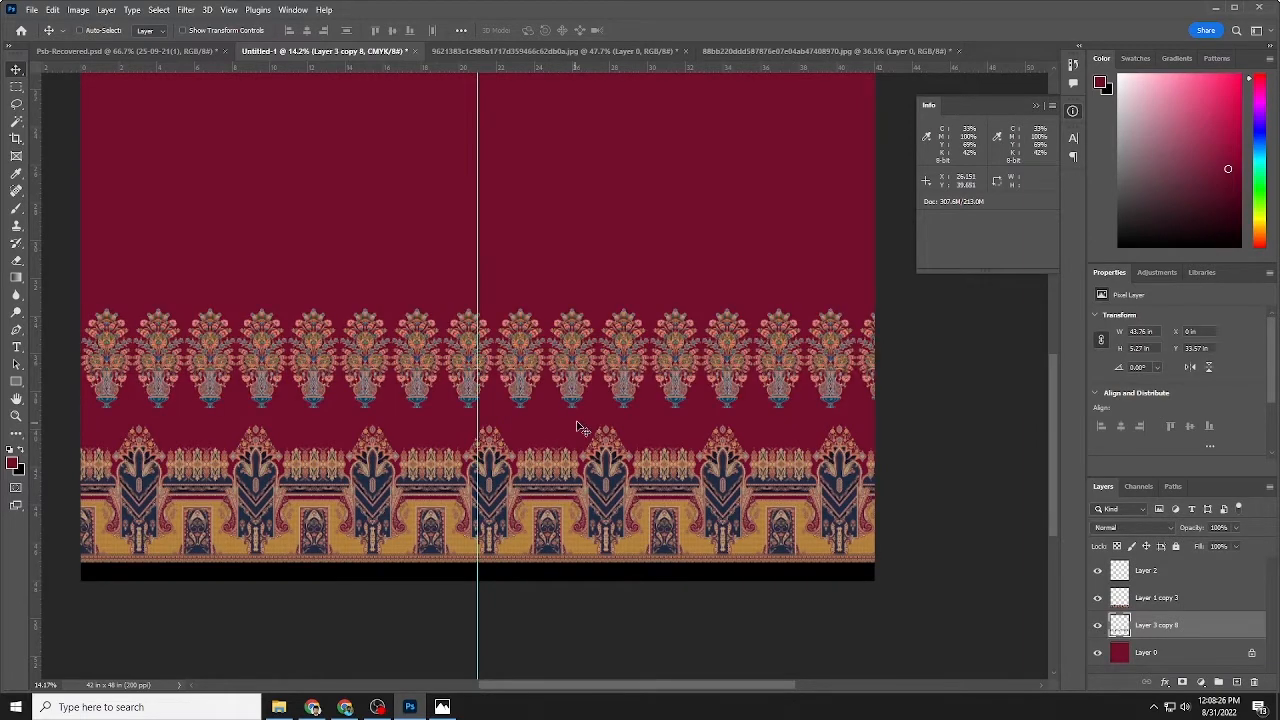
Centre the merged vase row horizontally on the canvas with Free Transform, placing it at X -0.88 in, Y 34.06 in
{"action": "key", "text": "ctrl+t"}
{"action": "left_click_drag", "start_coordinate": [630, 355], "coordinate": [567, 345]}
{"action": "key", "text": "Return"}
{"action": "scroll", "coordinate": [580, 345], "scroll_direction": "down", "scroll_amount": 1}
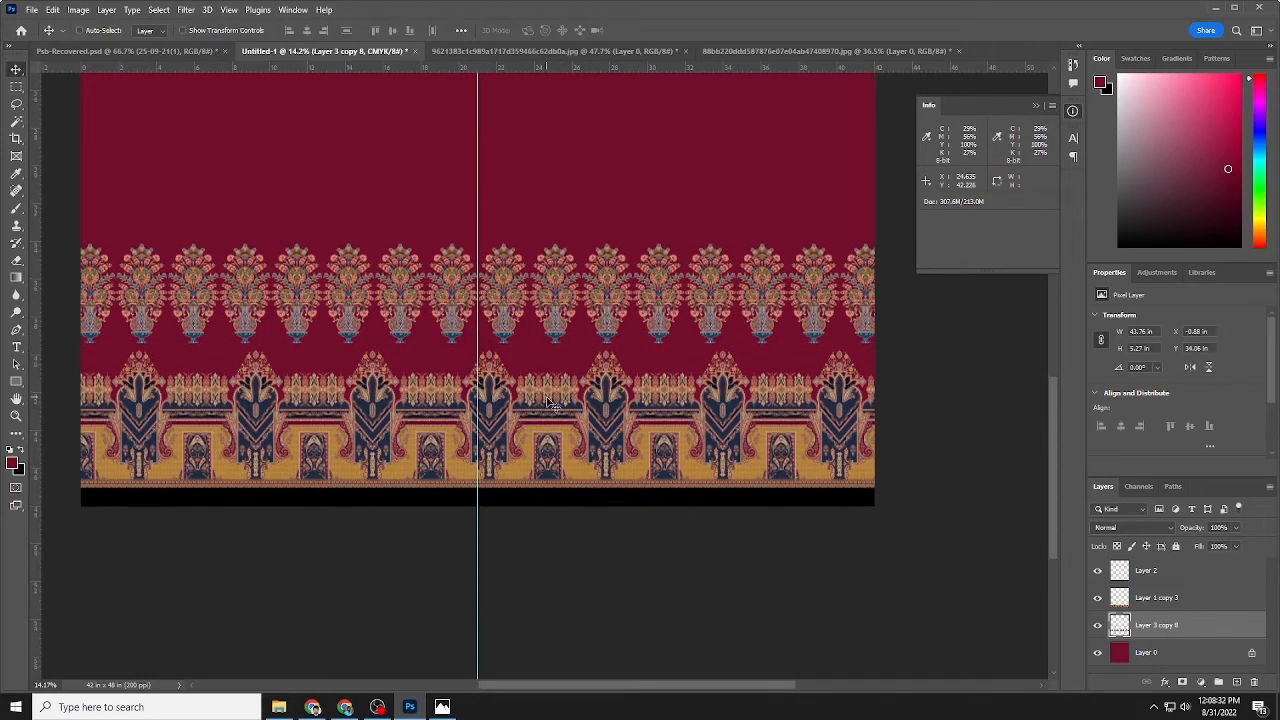
Nudge the vase row down to Y 34.31 in, closer to the border below
{"action": "scroll", "coordinate": [510, 305], "scroll_direction": "down", "scroll_amount": 3}
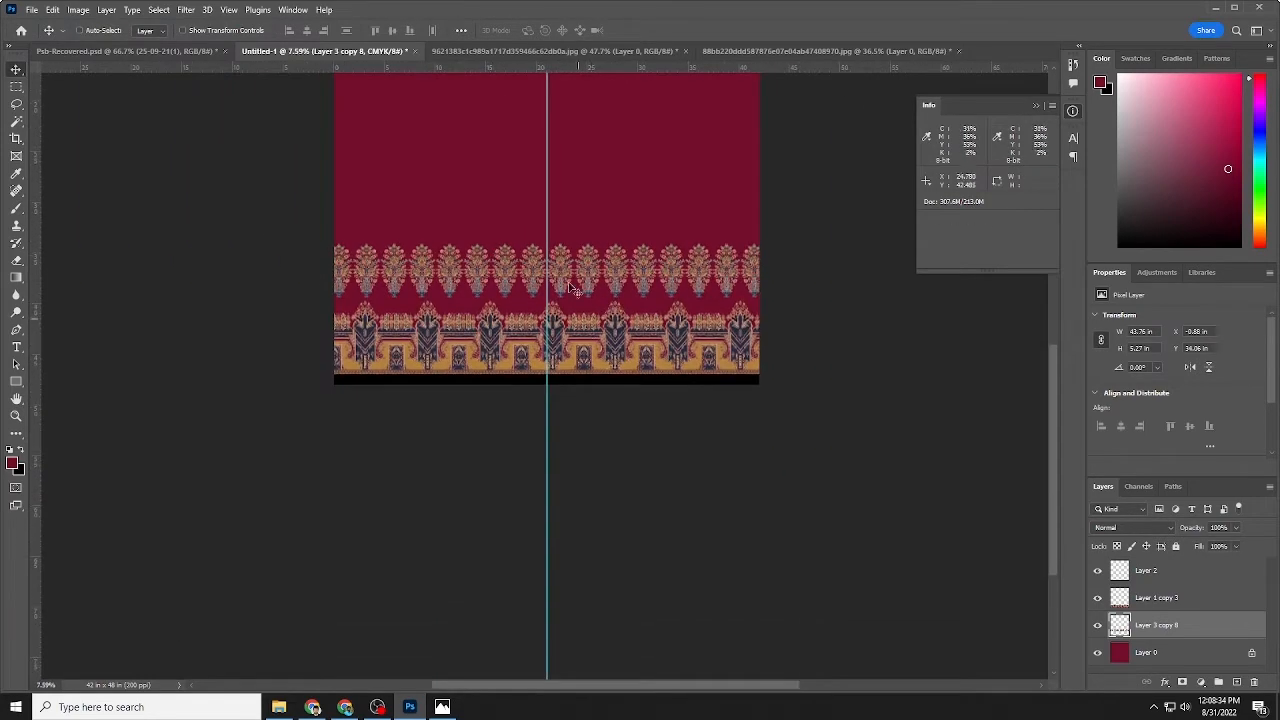
{"action": "scroll", "coordinate": [586, 286], "scroll_direction": "up", "scroll_amount": 2}
{"action": "scroll", "coordinate": [611, 297], "scroll_direction": "down", "scroll_amount": 3}
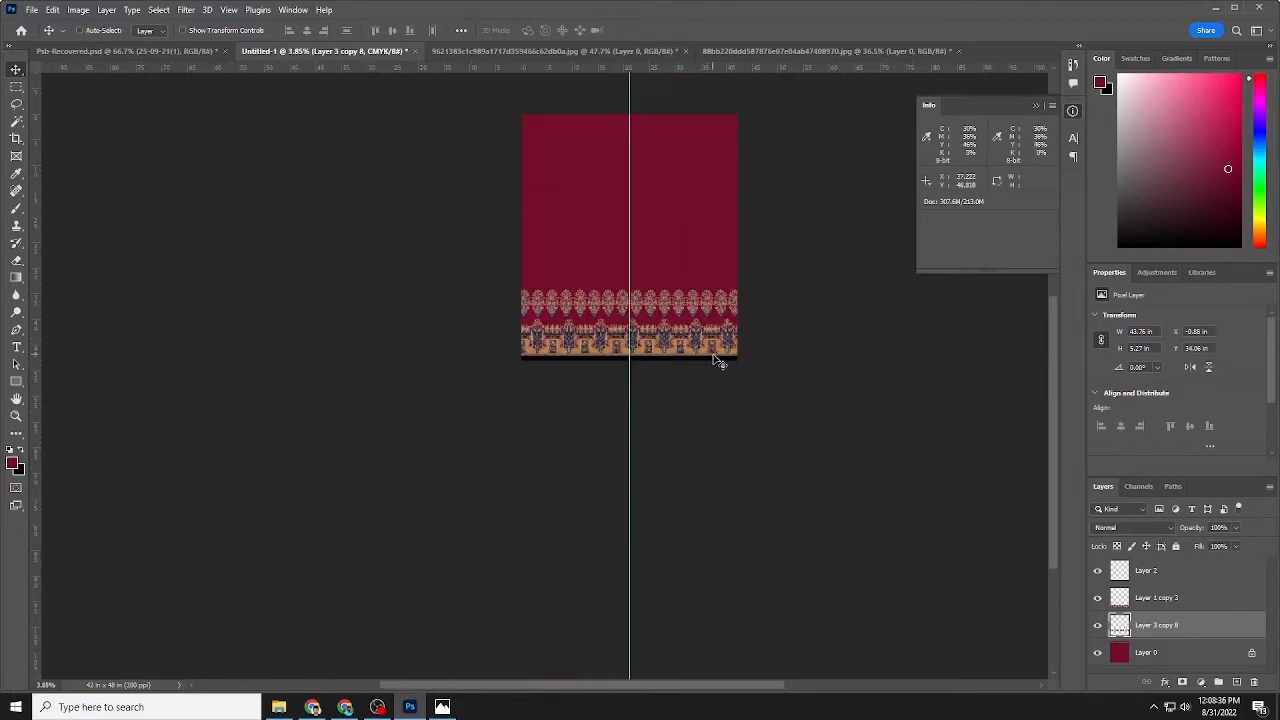
{"action": "scroll", "coordinate": [740, 345], "scroll_direction": "up", "scroll_amount": 3}
{"action": "scroll", "coordinate": [600, 370], "scroll_direction": "down", "scroll_amount": 1}
{"action": "scroll", "coordinate": [585, 377], "scroll_direction": "up", "scroll_amount": 2}
{"action": "scroll", "coordinate": [430, 310], "scroll_direction": "down", "scroll_amount": 4}
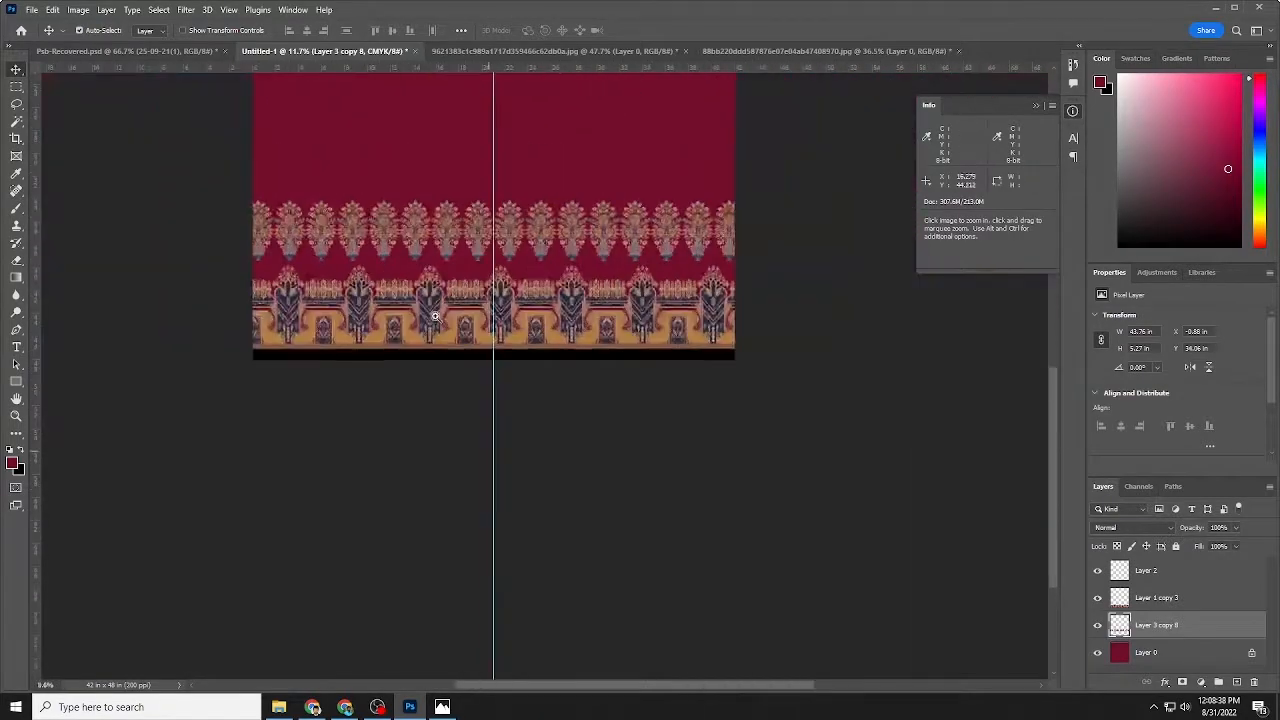
{"action": "scroll", "coordinate": [425, 304], "scroll_direction": "up", "scroll_amount": 4}
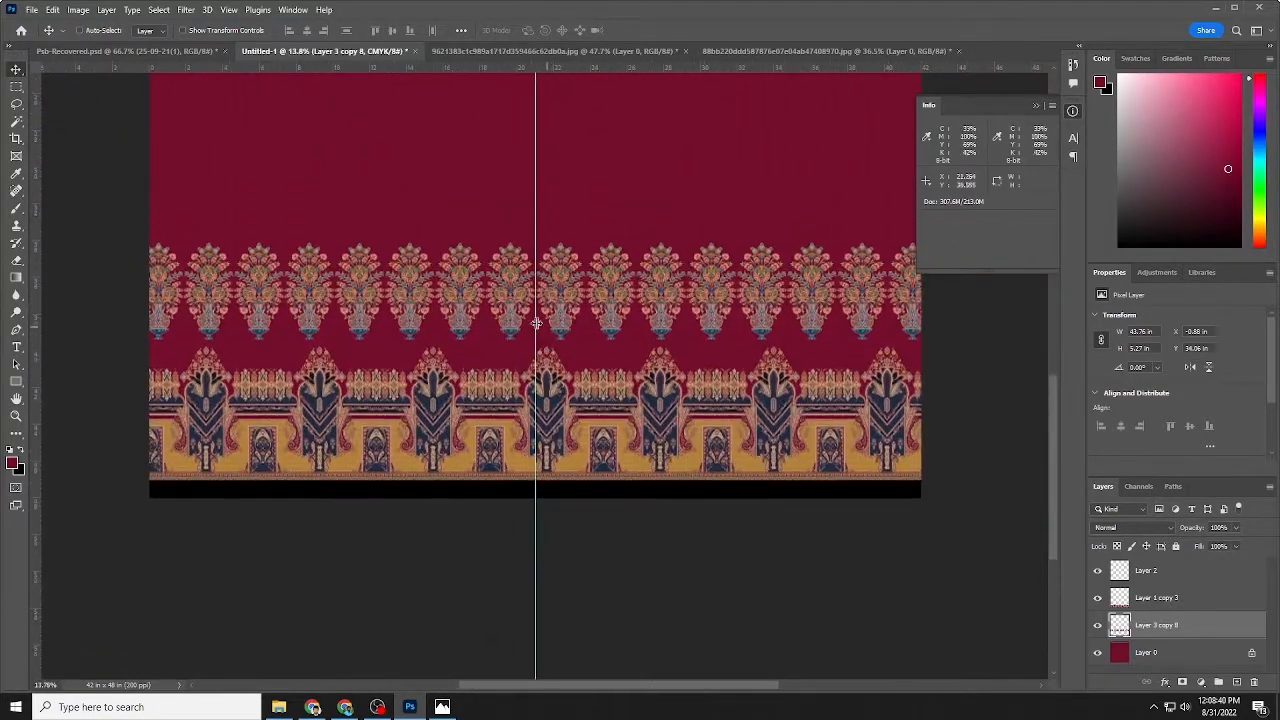
{"action": "scroll", "coordinate": [418, 277], "scroll_direction": "down", "scroll_amount": 2}
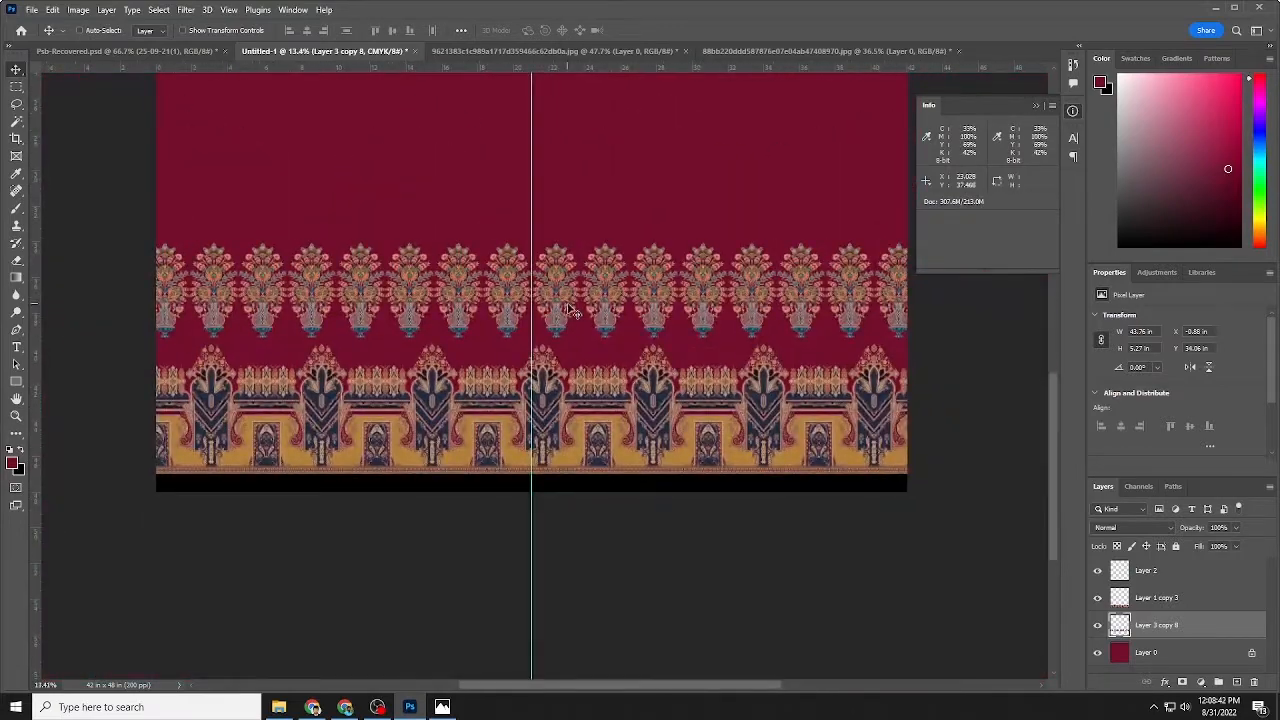
{"action": "key", "text": "Down"}
{"action": "key", "text": "Down"}
{"action": "key", "text": "Down"}
{"action": "key", "text": "Down"}
{"action": "key", "text": "Down"}
{"action": "key", "text": "Down"}
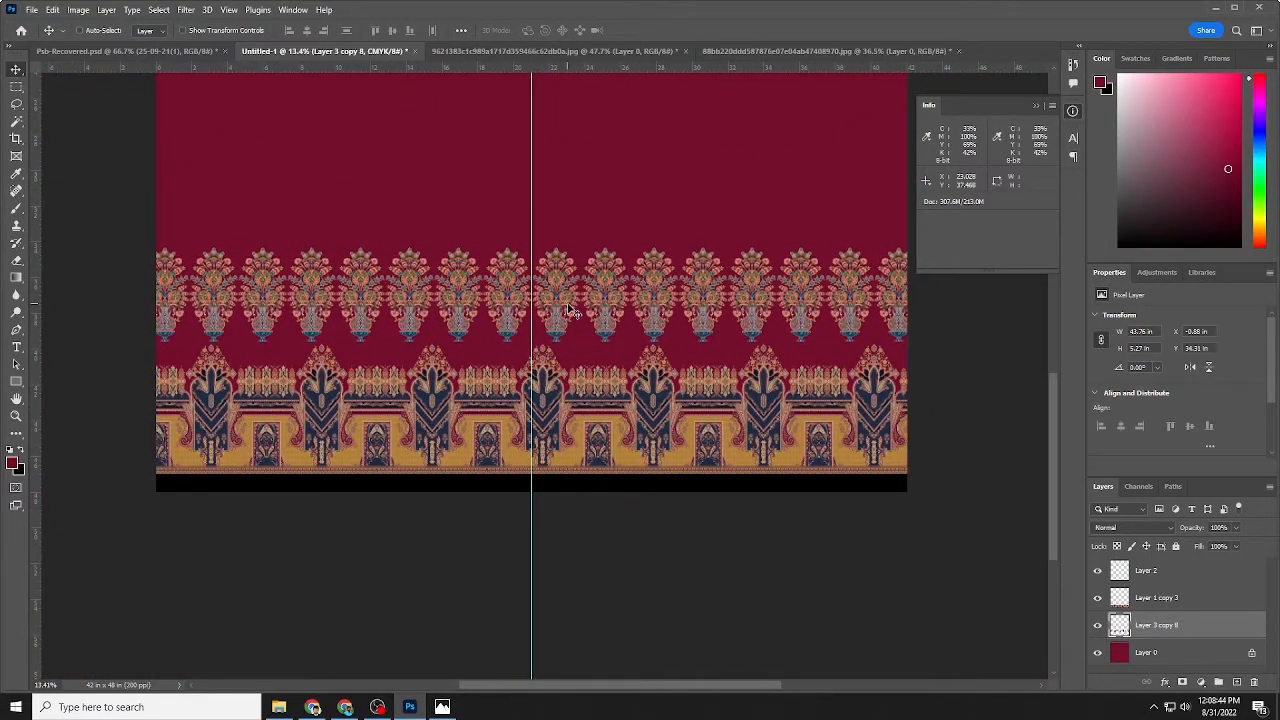
{"action": "key", "text": "ctrl+0"}
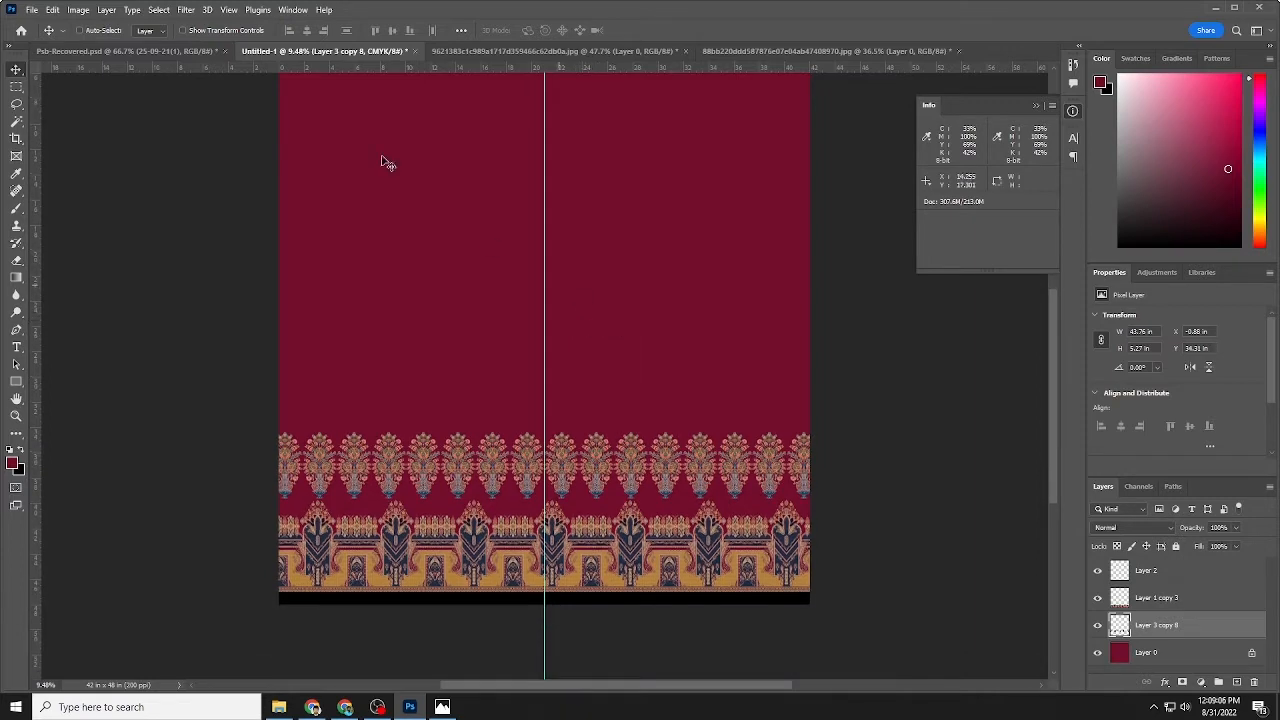
Close the arched-panel source image and the flower-vase source image without saving their changes
{"action": "left_click", "coordinate": [611, 52]}
{"action": "left_click", "coordinate": [687, 52]}
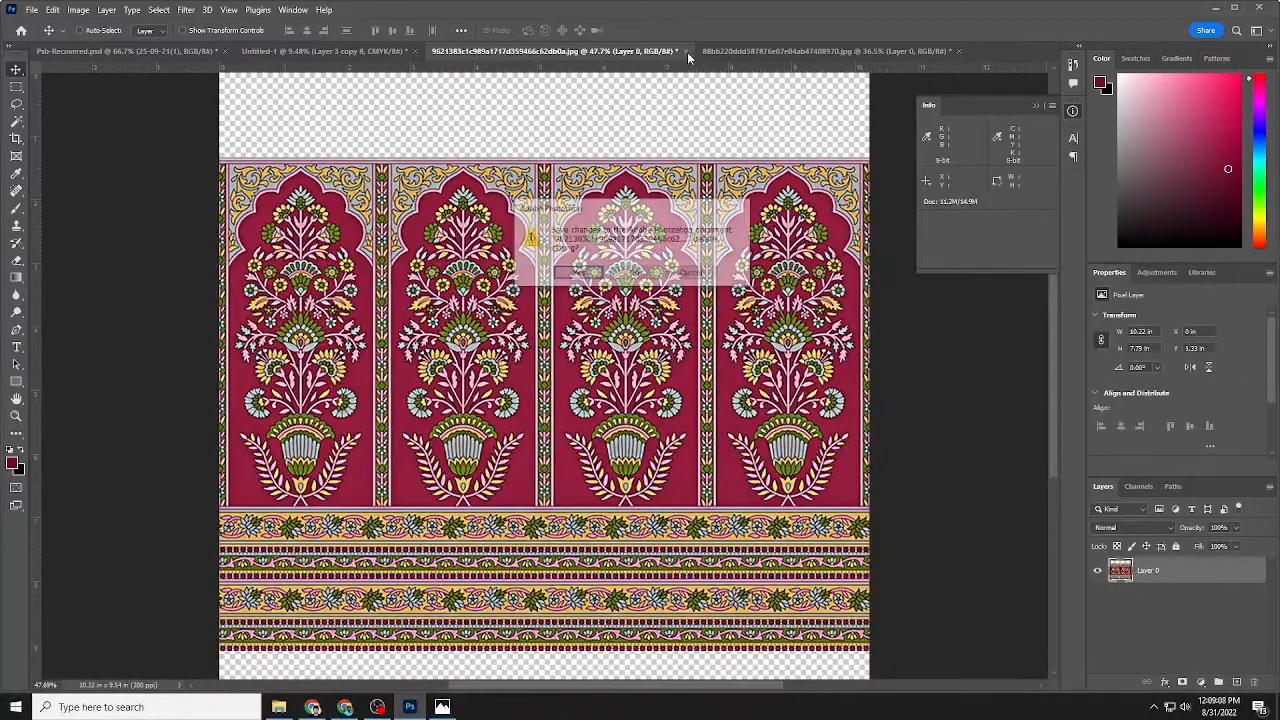
{"action": "left_click", "coordinate": [636, 273]}
{"action": "left_click", "coordinate": [660, 50]}
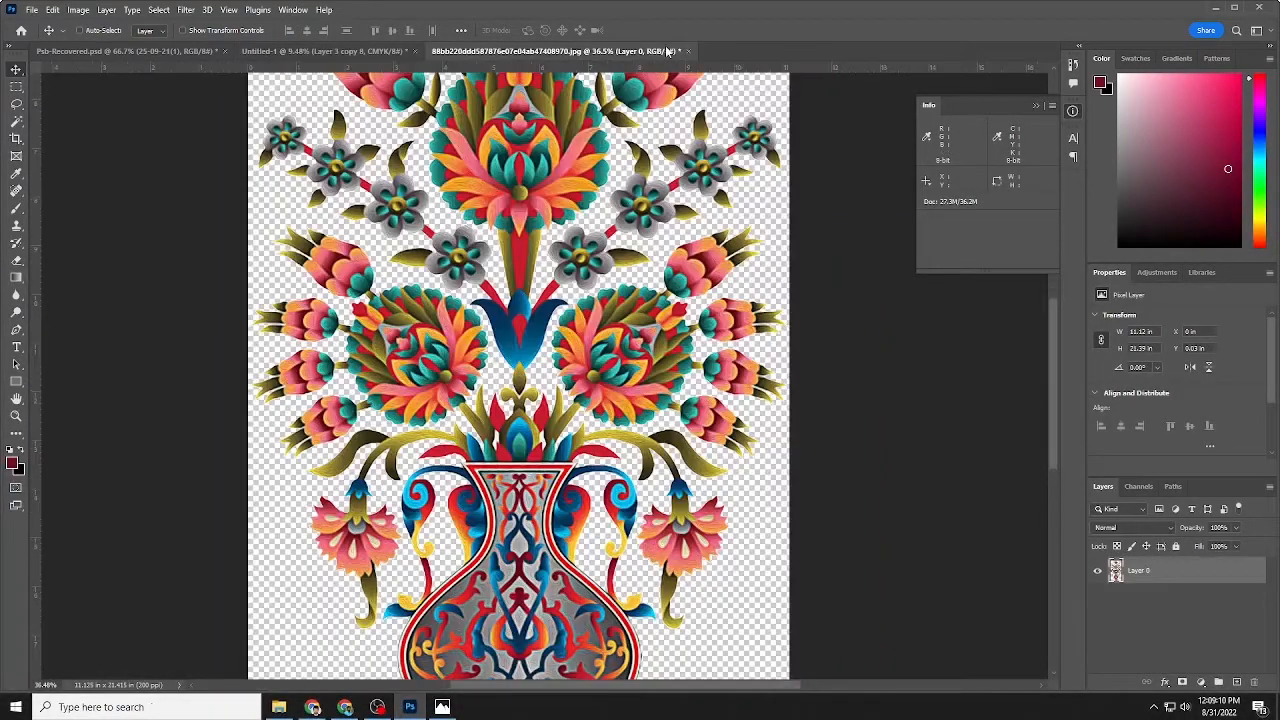
{"action": "left_click", "coordinate": [689, 51]}
{"action": "left_click", "coordinate": [632, 271]}
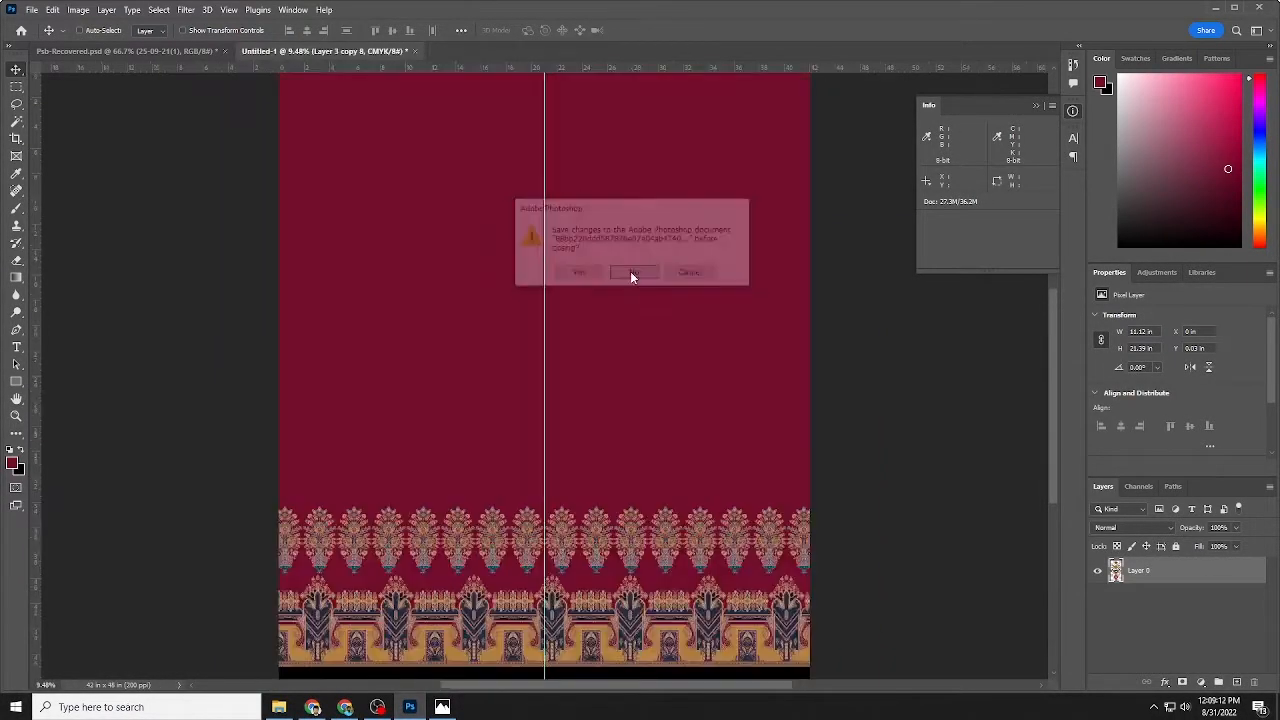
Switch to File Explorer and open the last image in folder 09, a horizontal border, in Photoshop
{"action": "key", "text": "alt+Tab"}
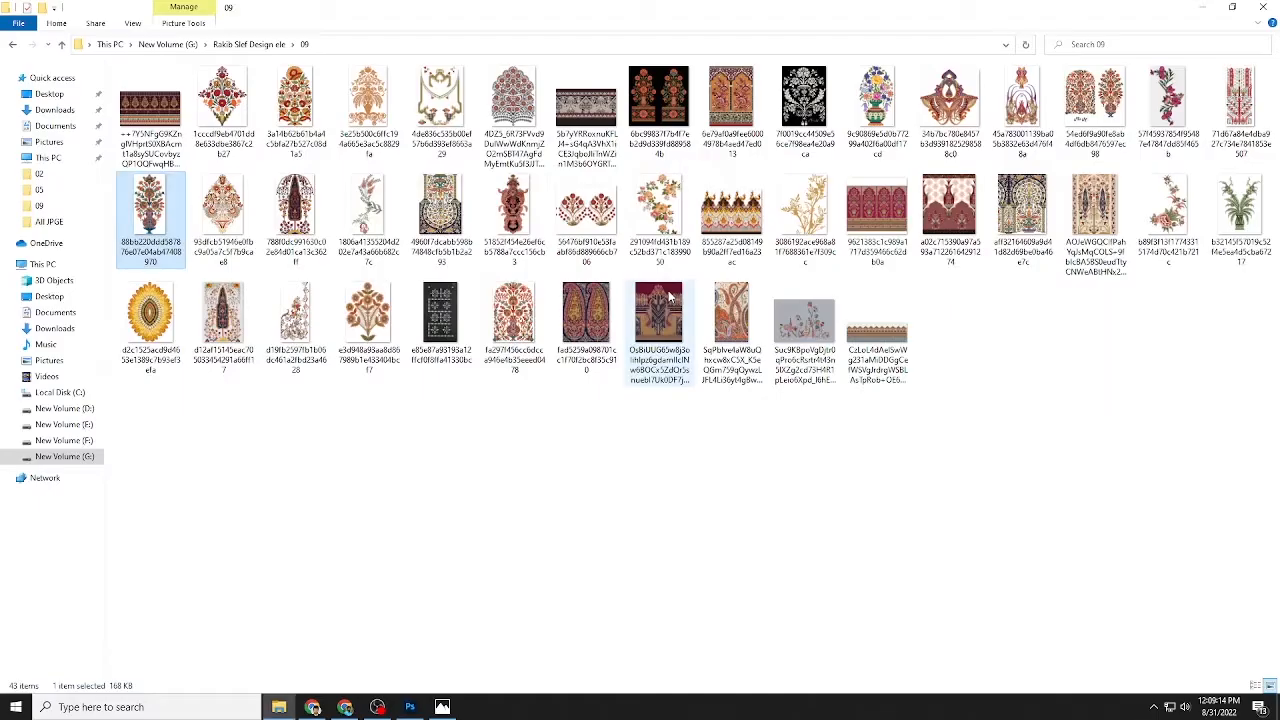
{"action": "left_click", "coordinate": [876, 315]}
{"action": "right_click", "coordinate": [884, 292]}
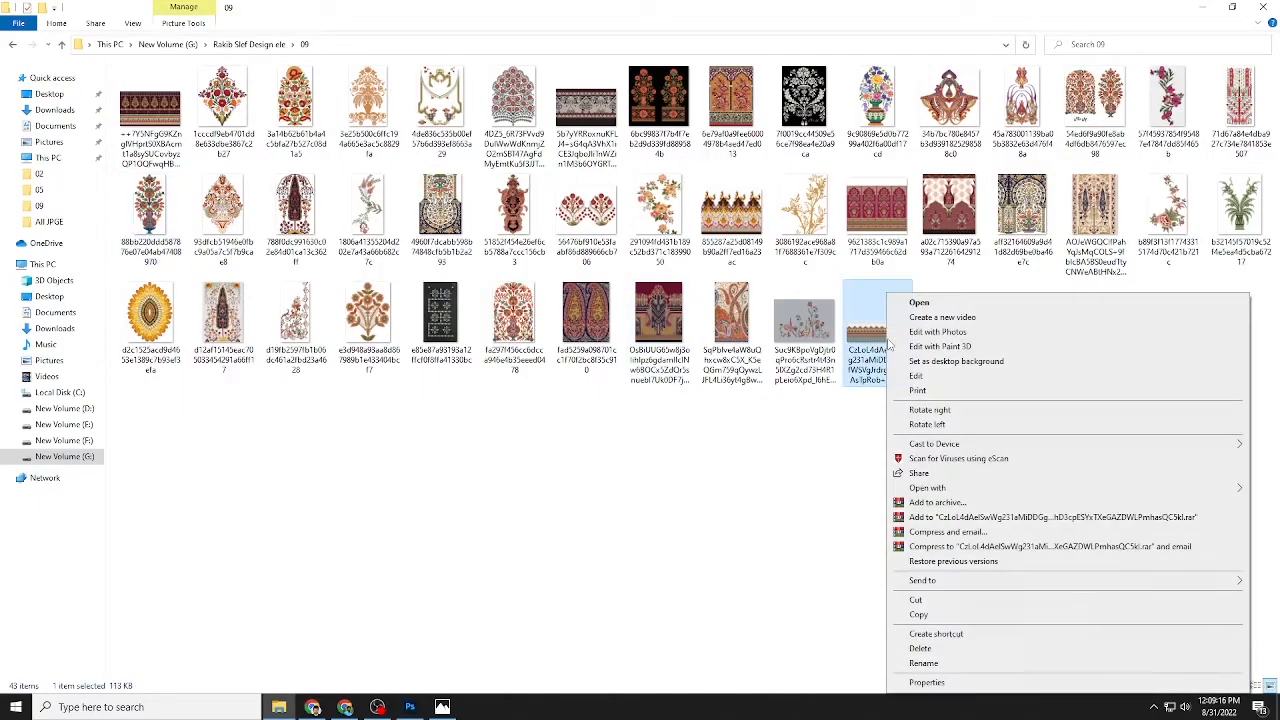
{"action": "mouse_move", "coordinate": [928, 490]}
{"action": "left_click", "coordinate": [762, 489]}
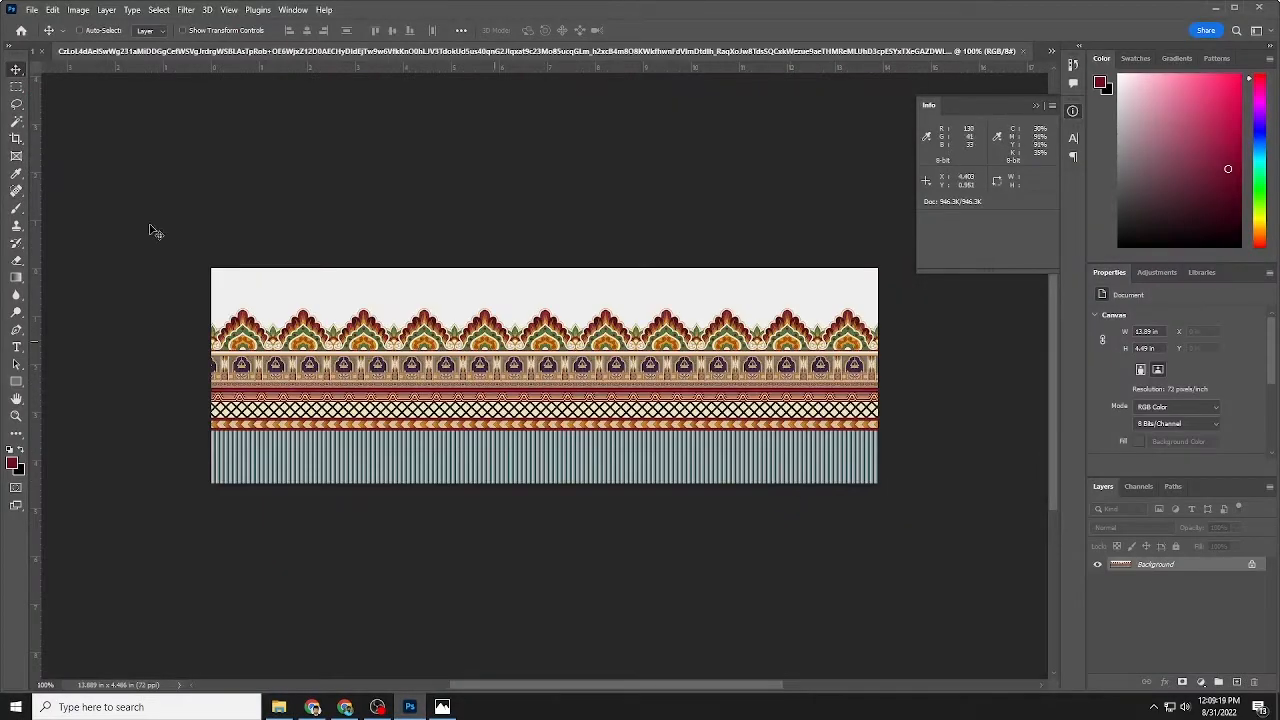
Set the border image's resolution to 200 pixels/inch with resampling on
{"action": "left_click", "coordinate": [16, 121]}
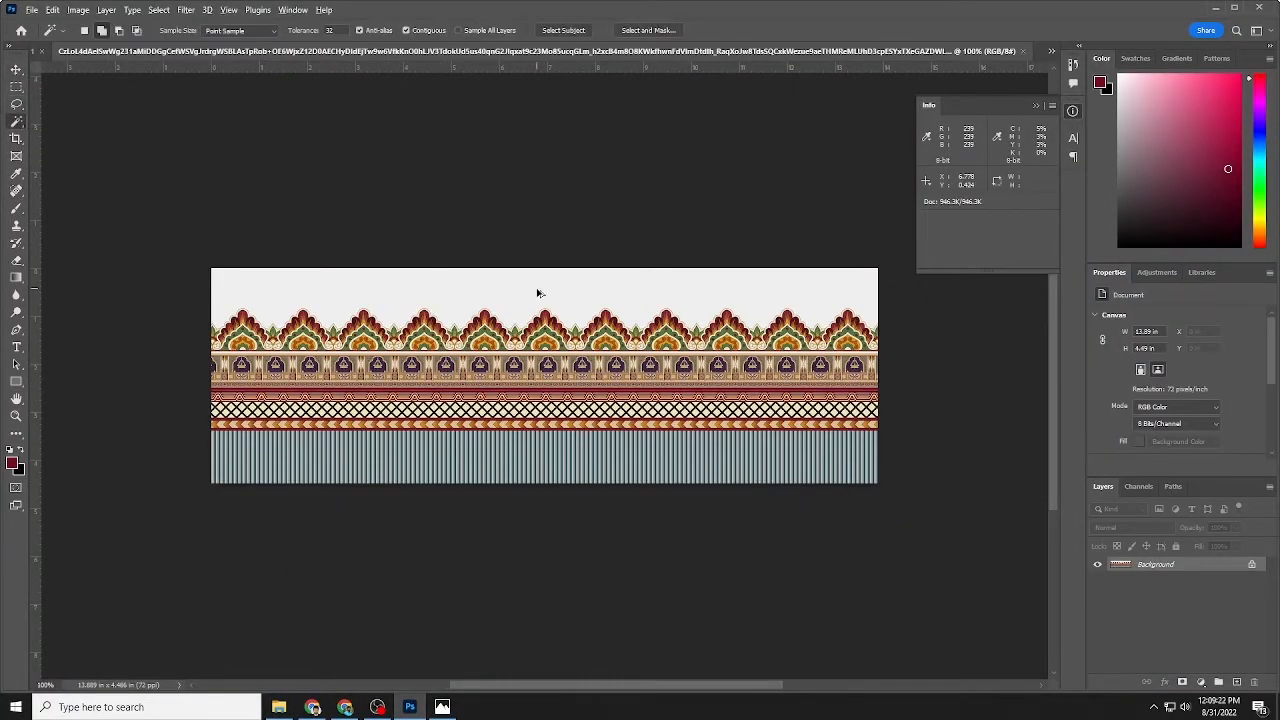
{"action": "key", "text": "ctrl+alt+i"}
{"action": "left_click_drag", "start_coordinate": [724, 258], "coordinate": [681, 258]}
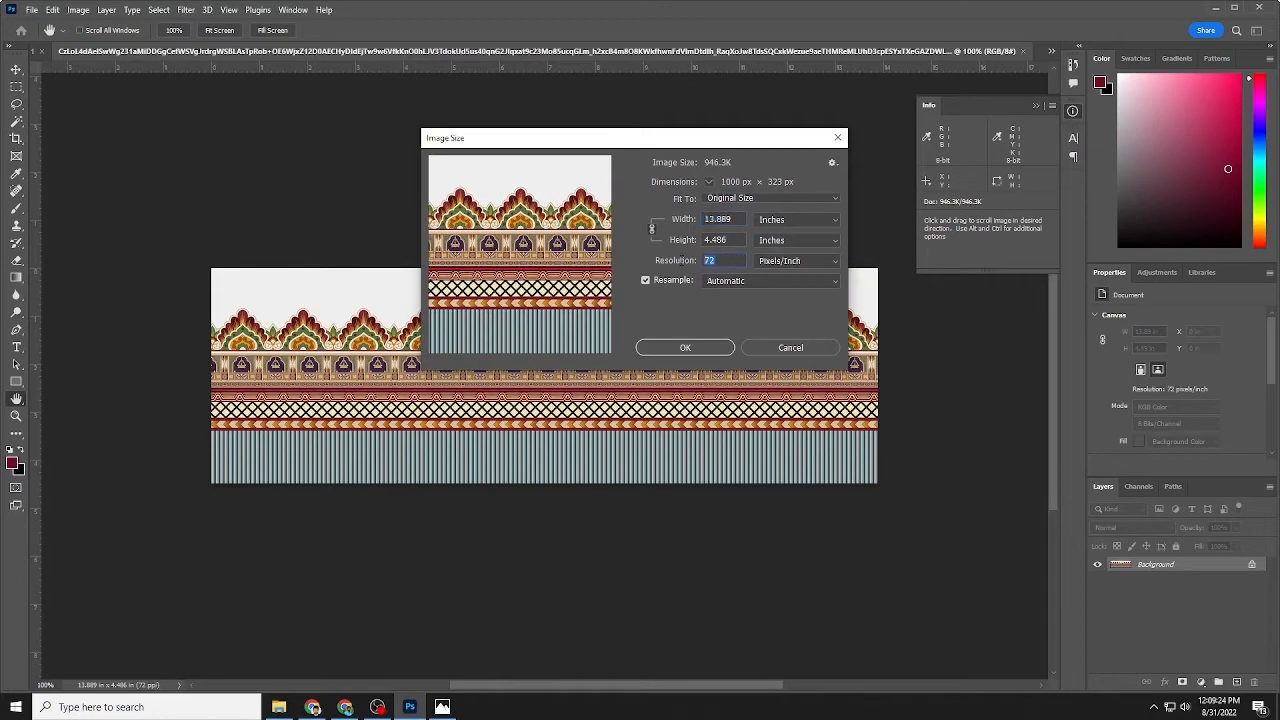
{"action": "type", "text": "200"}
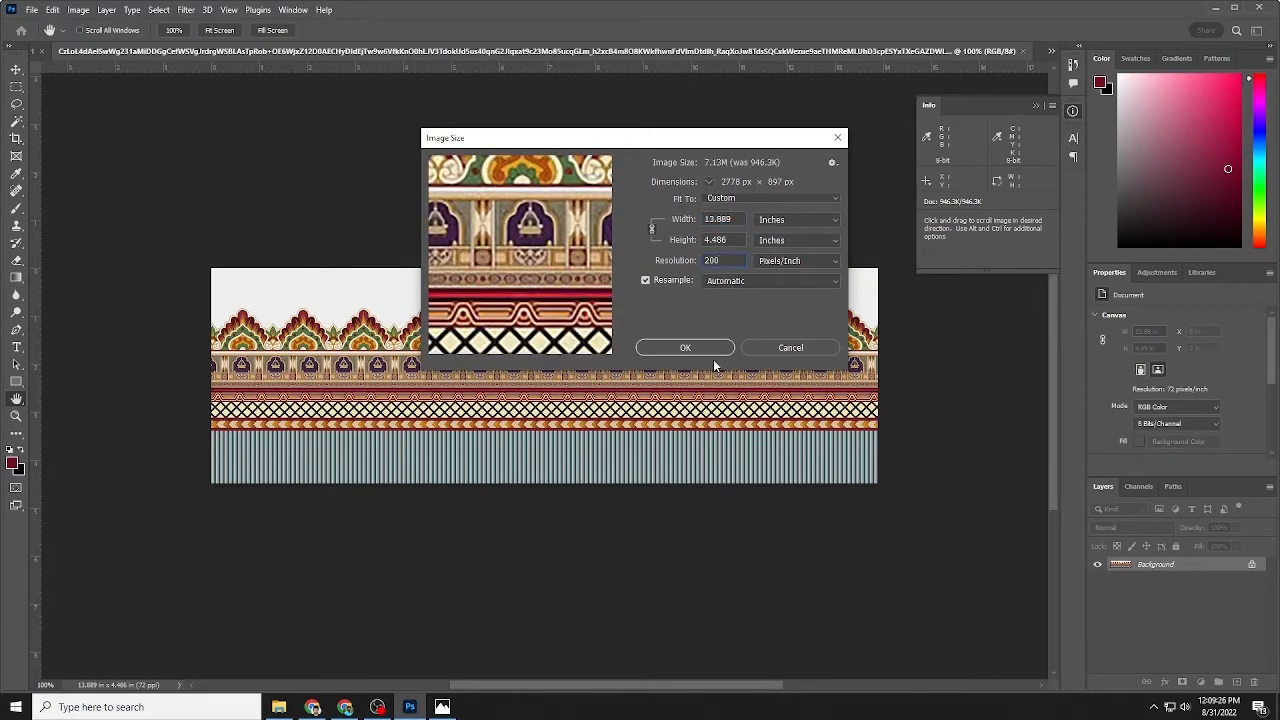
{"action": "left_click", "coordinate": [705, 345]}
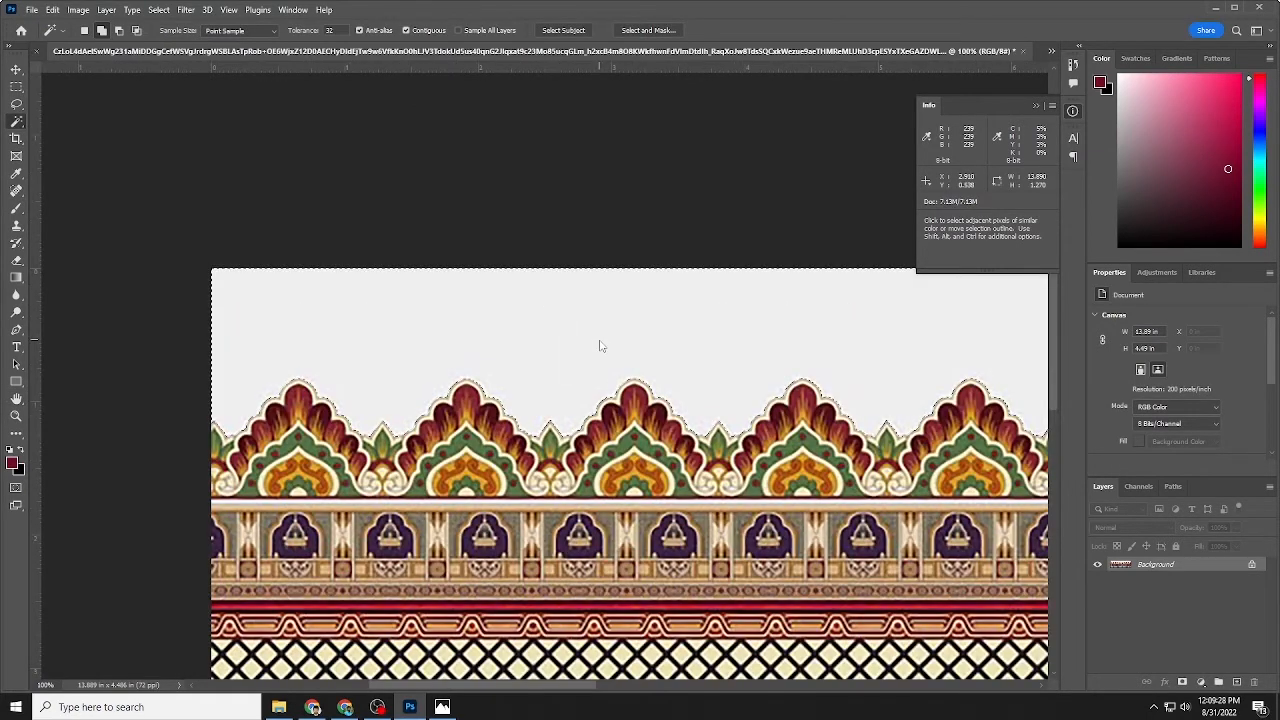
Unlock the border image's background layer and delete the plain off-white area above the peaked motifs
{"action": "left_click", "coordinate": [600, 346]}
{"action": "key", "text": "shift+F5"}
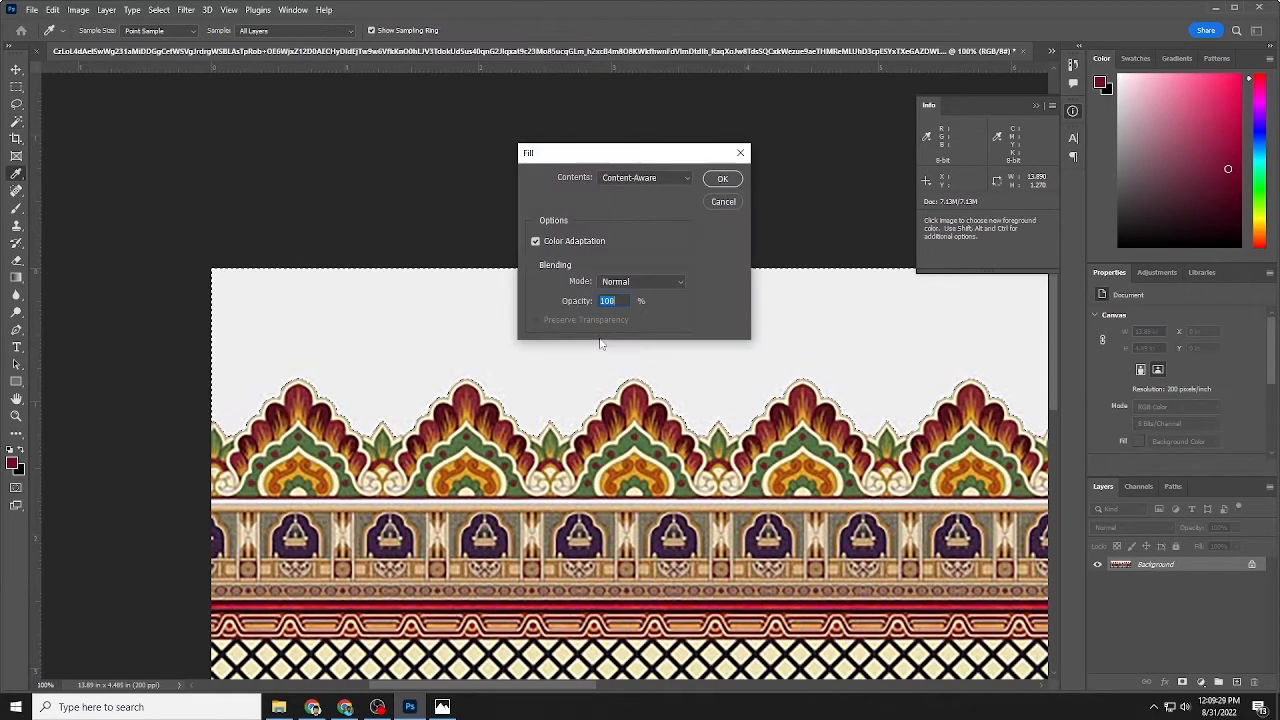
{"action": "left_click", "coordinate": [740, 152]}
{"action": "left_click", "coordinate": [1251, 564]}
{"action": "key", "text": "Delete"}
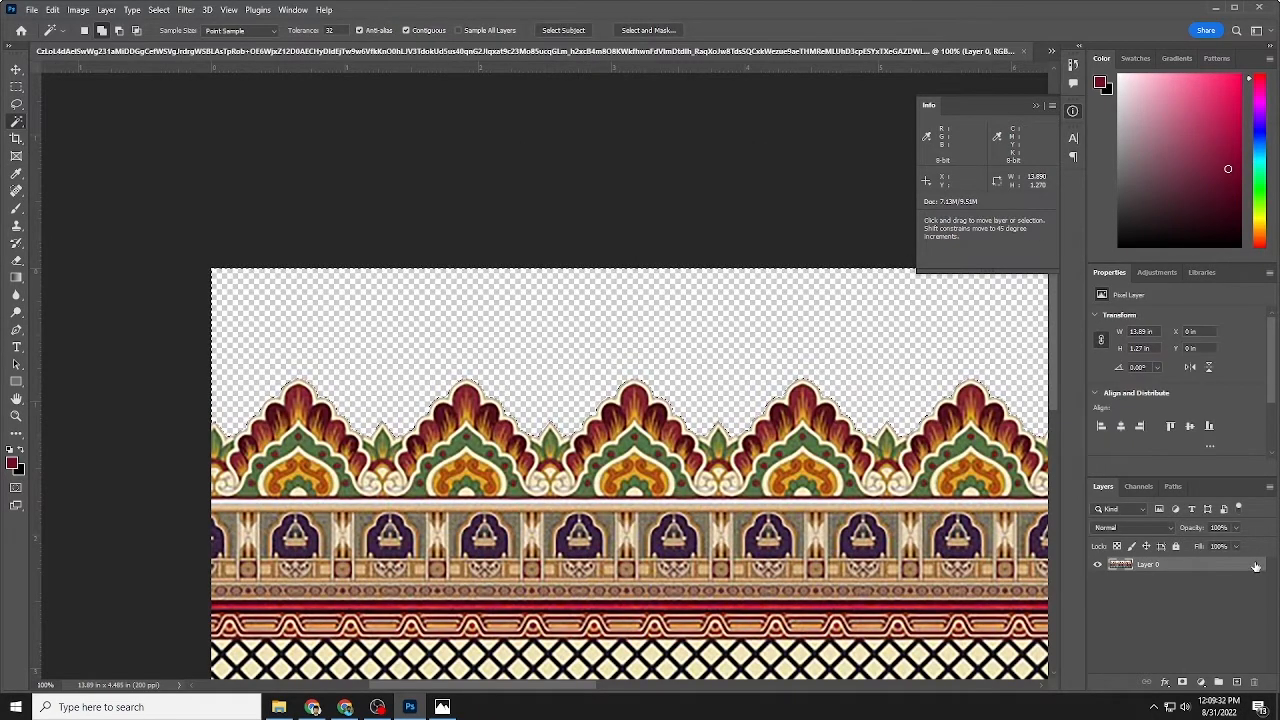
Apply the Richard Rosenman Highpass Sharpen filter to the whole border image
{"action": "key", "text": "ctrl+0"}
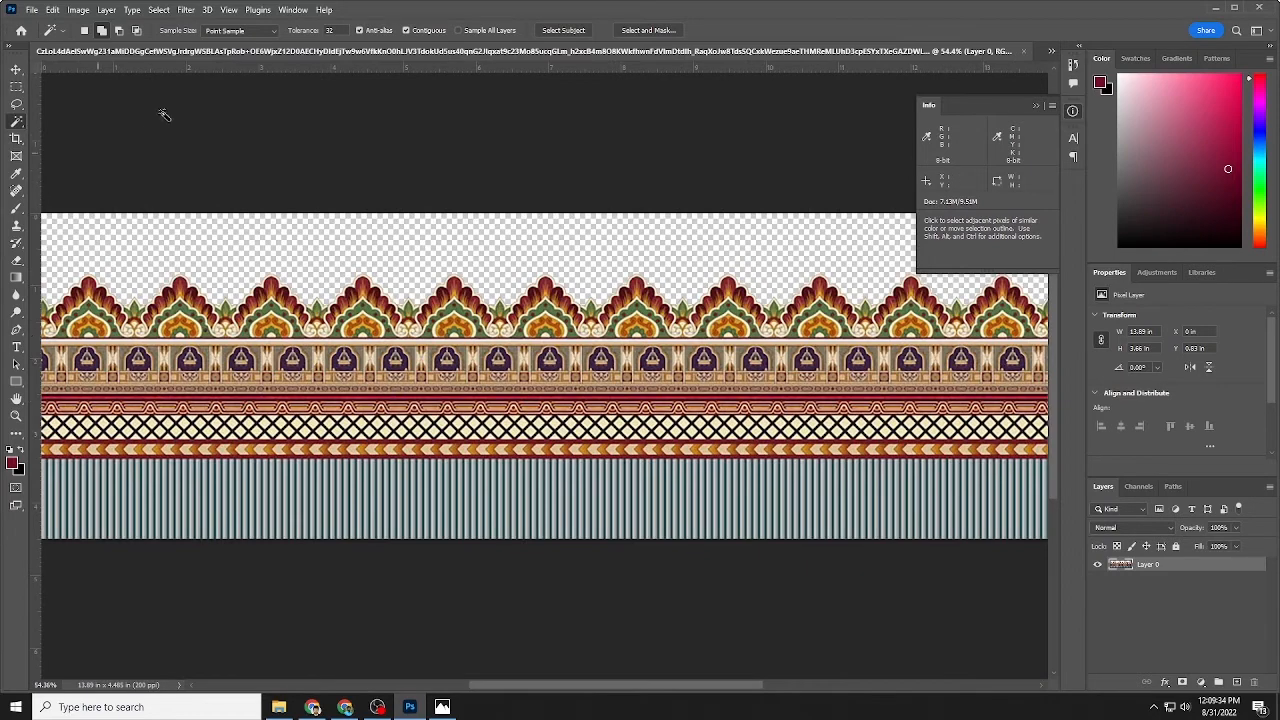
{"action": "left_click", "coordinate": [185, 10]}
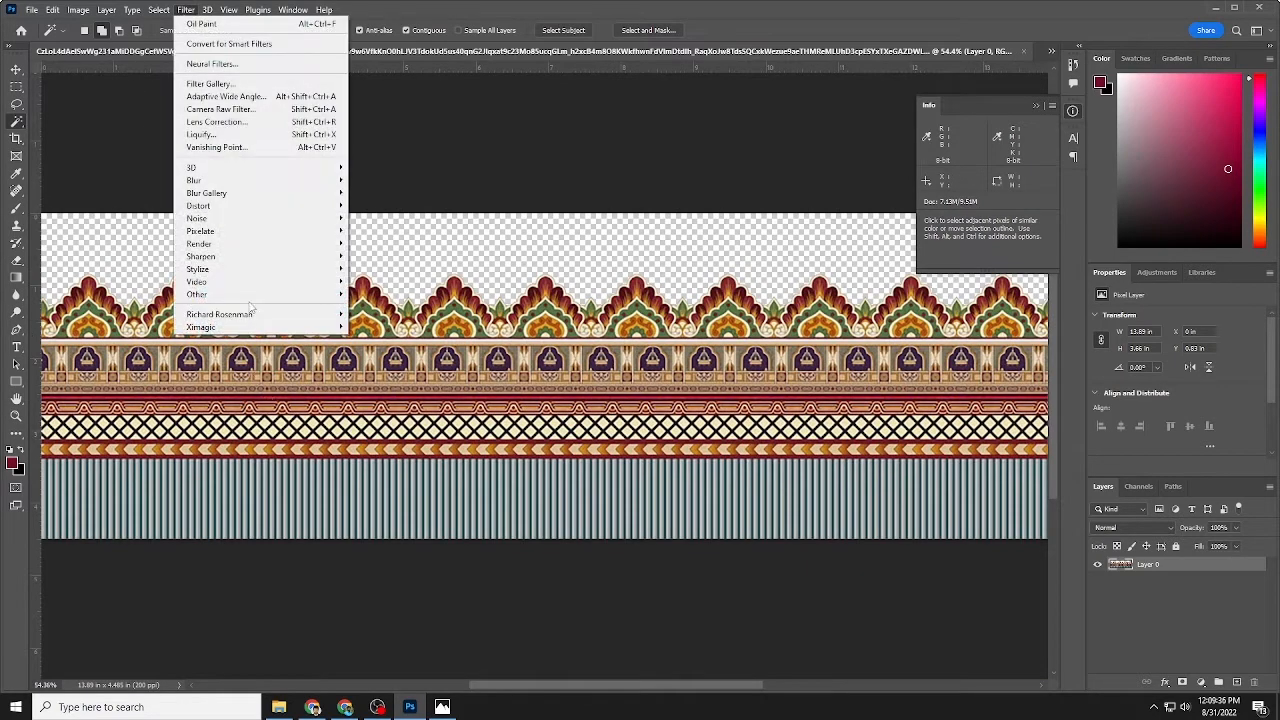
{"action": "mouse_move", "coordinate": [252, 314]}
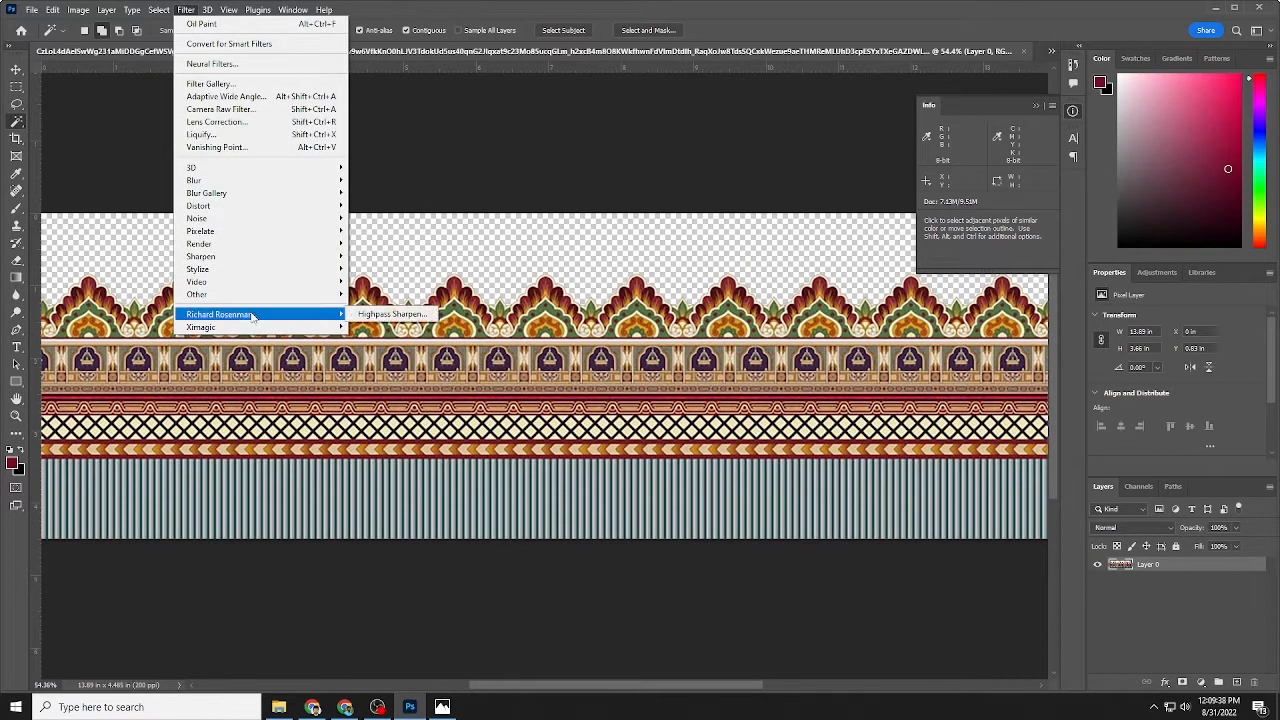
{"action": "left_click", "coordinate": [395, 314]}
{"action": "left_click", "coordinate": [664, 350]}
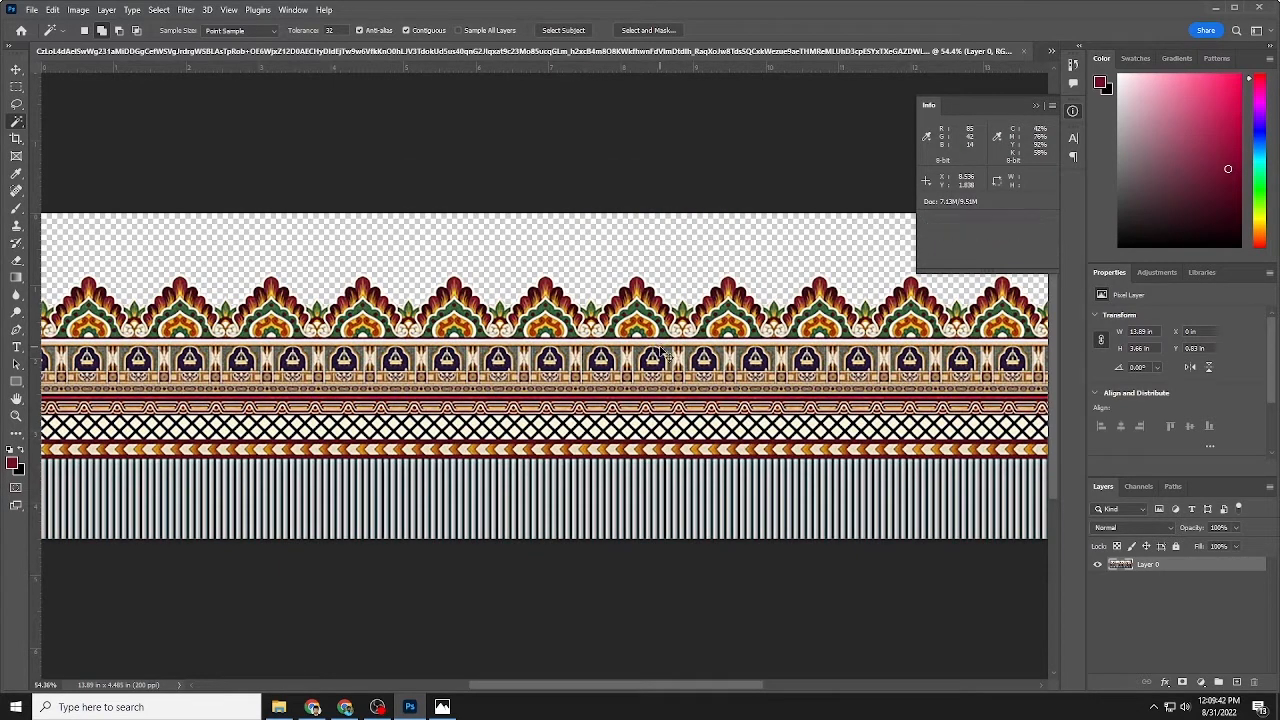
Switch to the Untitled-1 design and paste the sharpened border there as a new layer above the vase row
{"action": "left_click", "coordinate": [15, 69]}
{"action": "left_click_drag", "start_coordinate": [610, 337], "coordinate": [509, 337]}
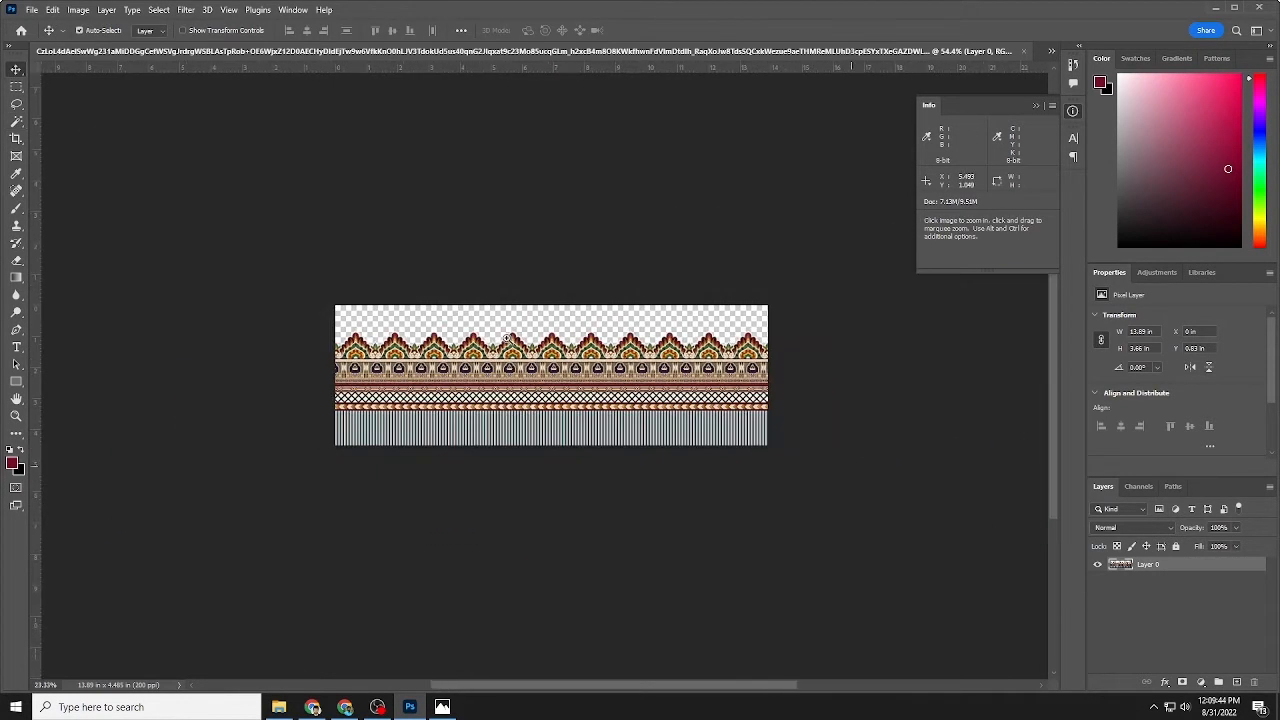
{"action": "left_click_drag", "start_coordinate": [551, 393], "coordinate": [652, 393]}
{"action": "left_click_drag", "start_coordinate": [600, 457], "coordinate": [600, 403]}
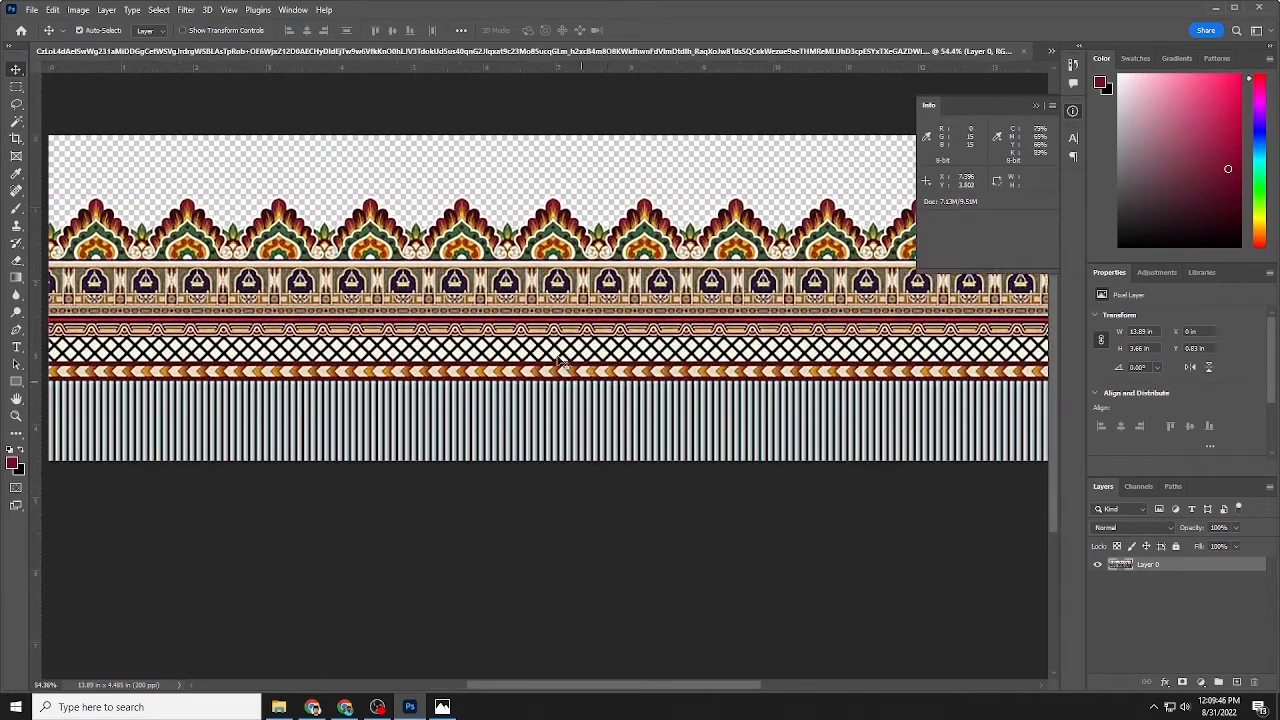
{"action": "left_click", "coordinate": [1051, 52]}
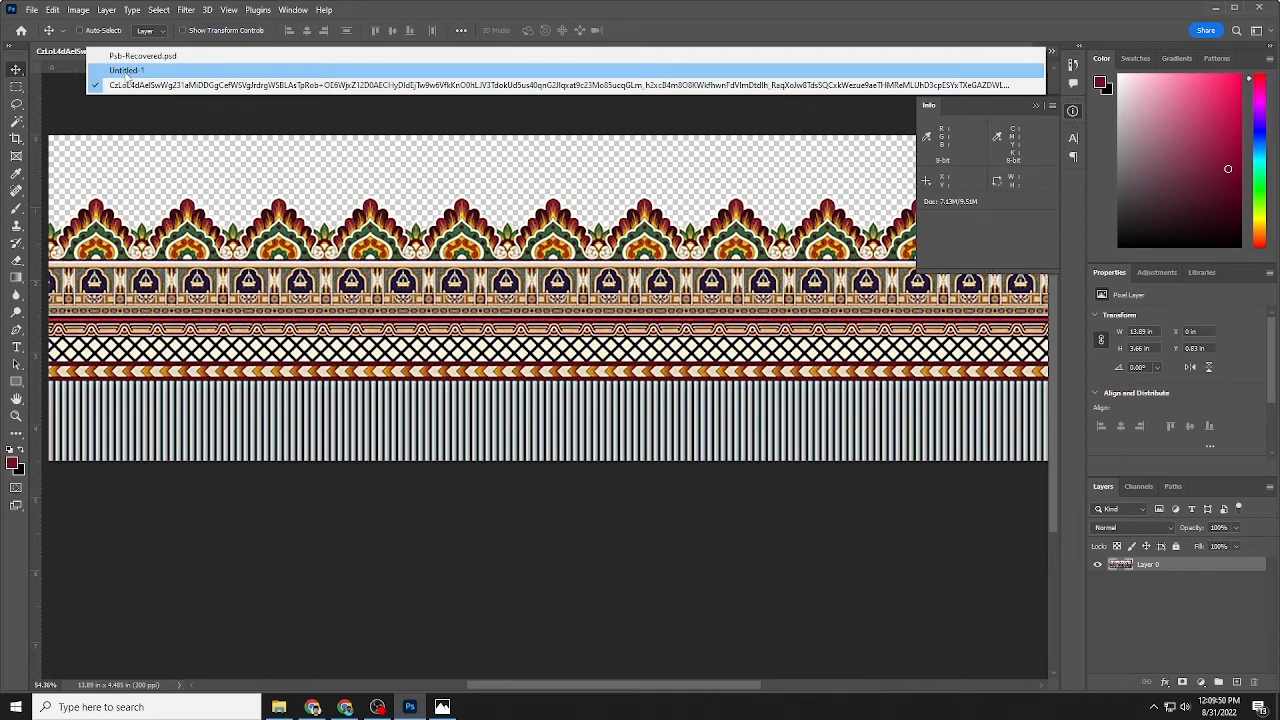
{"action": "left_click", "coordinate": [126, 72]}
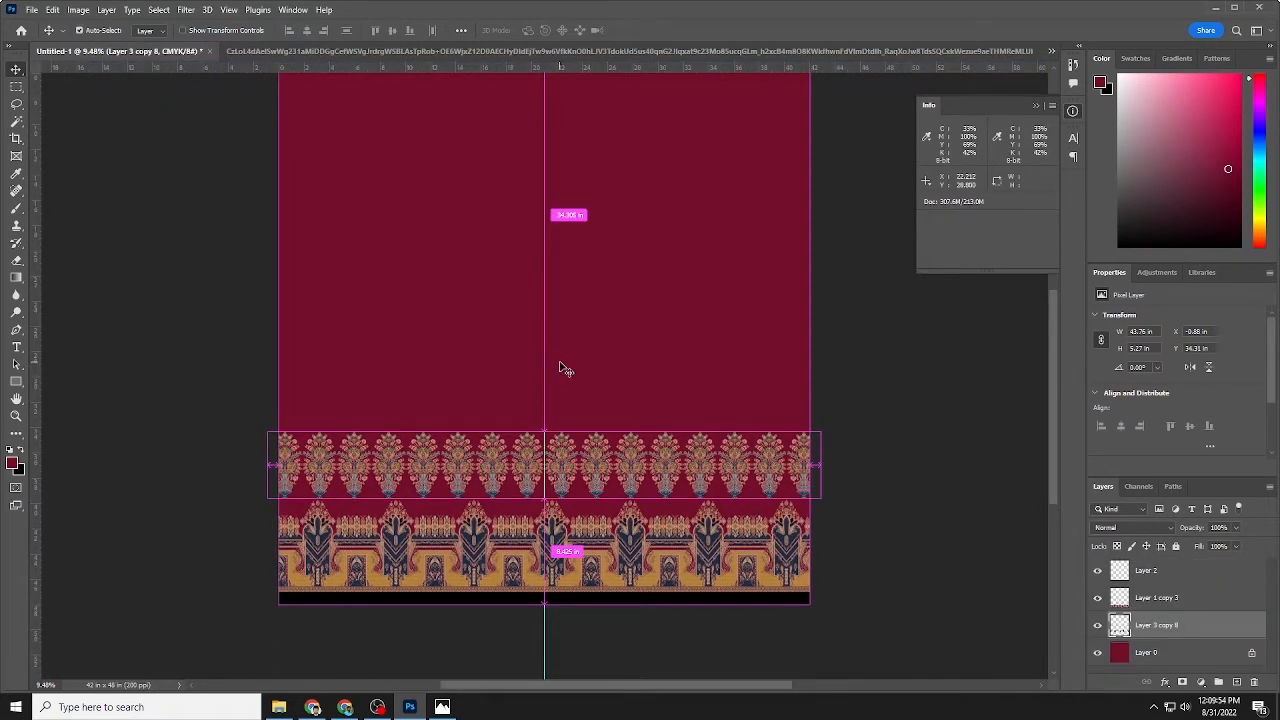
{"action": "key", "text": "ctrl+v"}
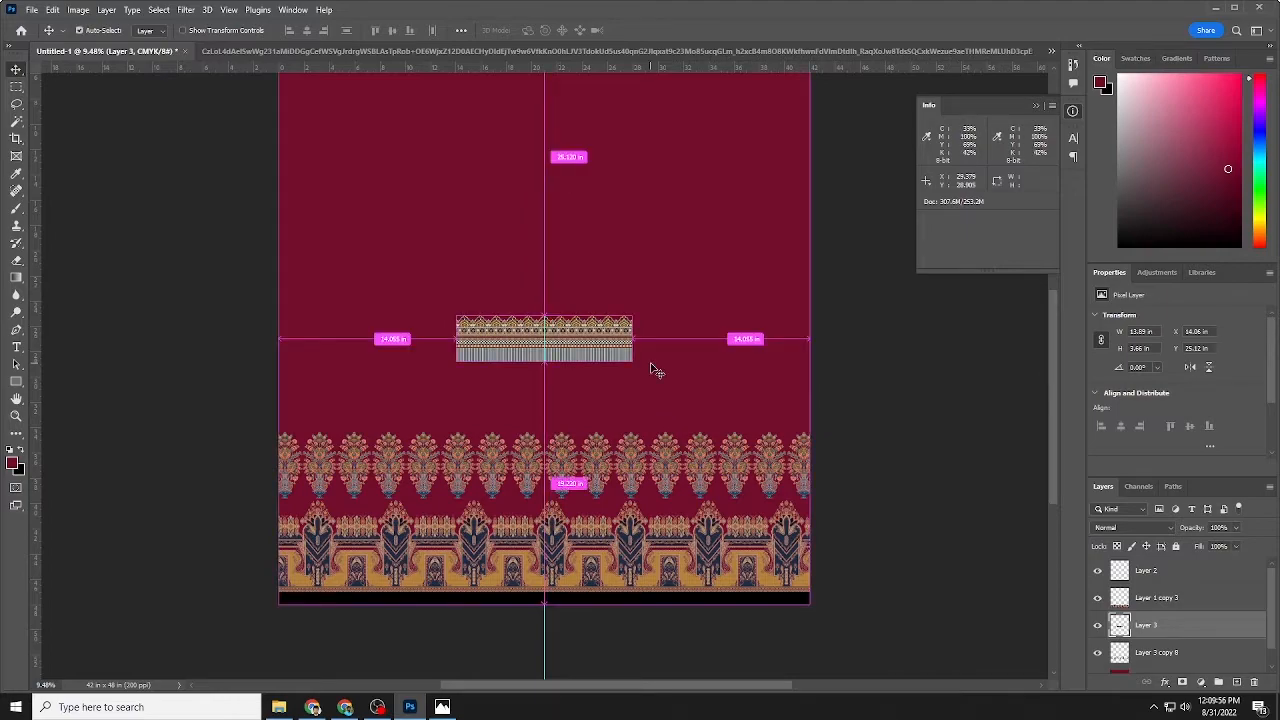
Marquee the lower part of the pasted border's grey vertical stripes and delete it, leaving a short stripe edge
{"action": "key", "text": "z"}
{"action": "left_click_drag", "start_coordinate": [622, 356], "coordinate": [757, 381]}
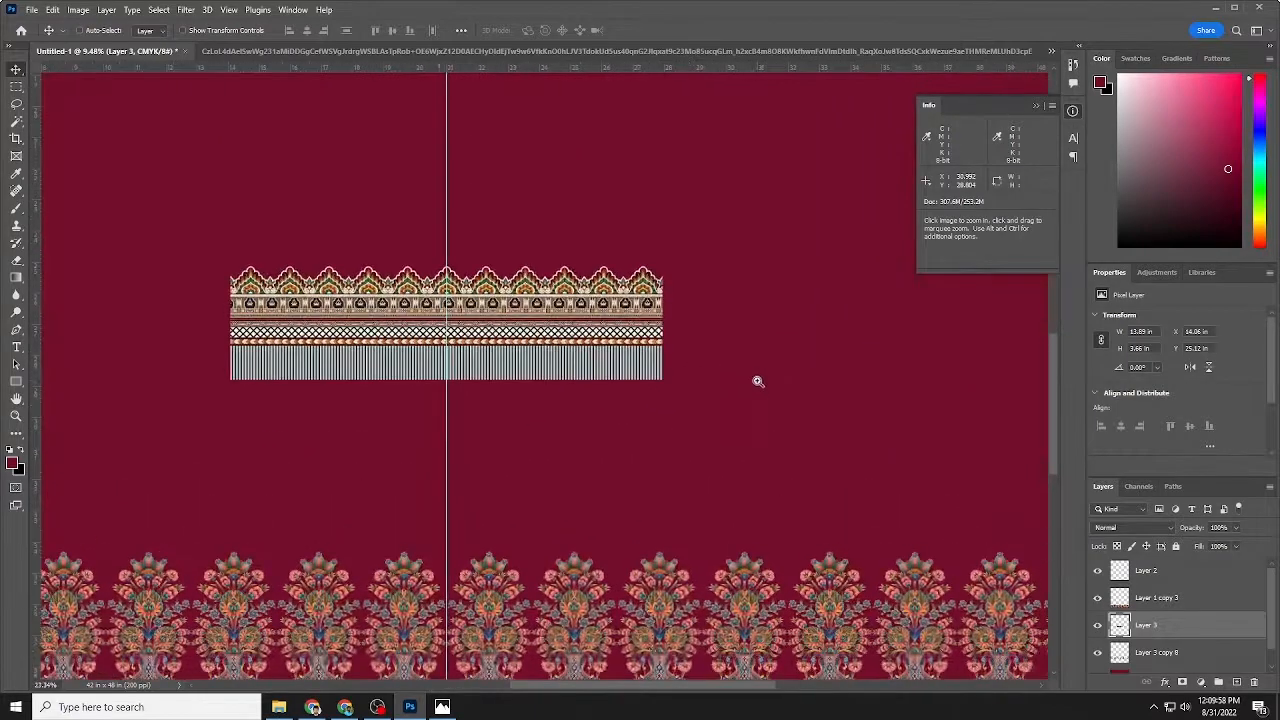
{"action": "key", "text": "ctrl+space"}
{"action": "left_click_drag", "start_coordinate": [242, 353], "coordinate": [272, 352]}
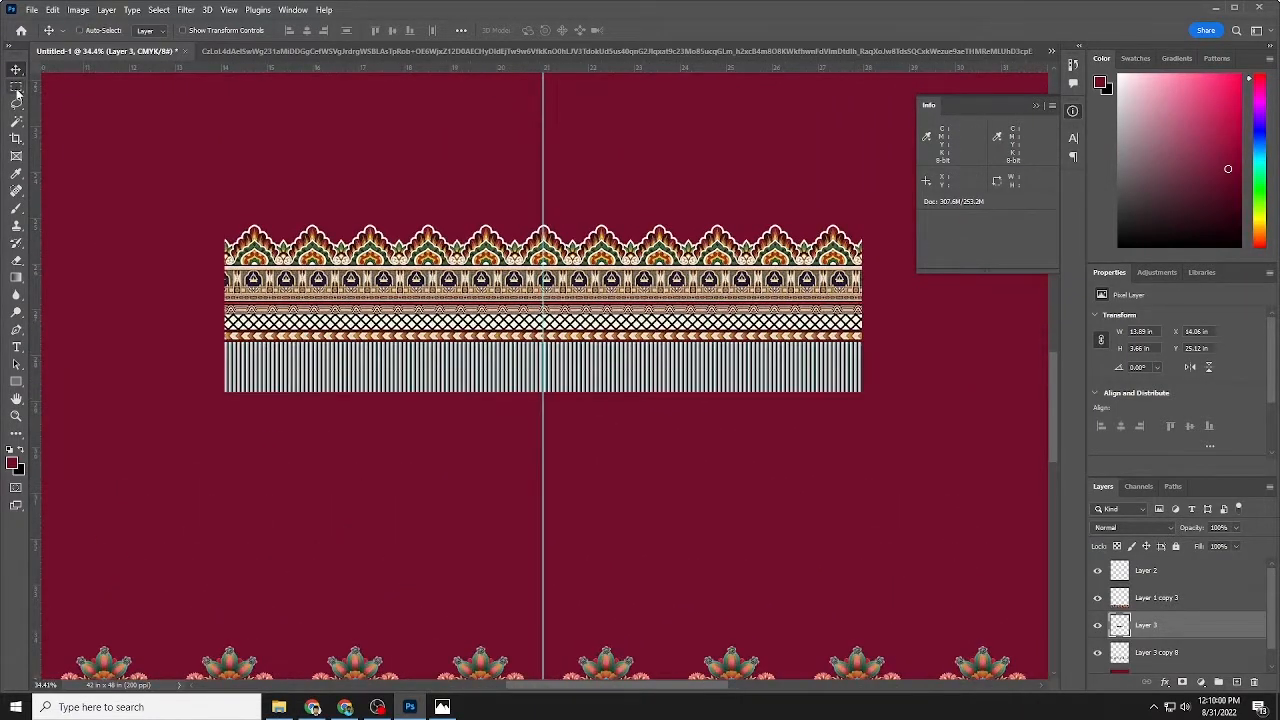
{"action": "left_click", "coordinate": [16, 88]}
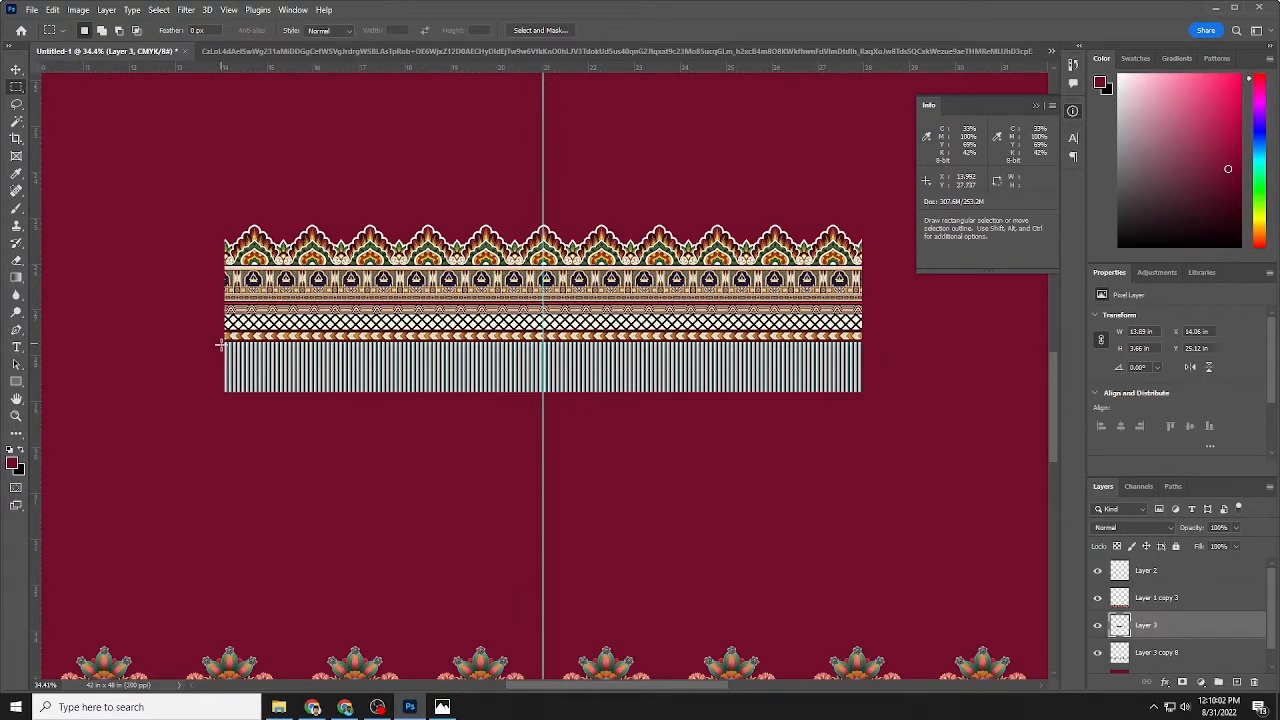
{"action": "left_click_drag", "start_coordinate": [222, 352], "coordinate": [808, 432]}
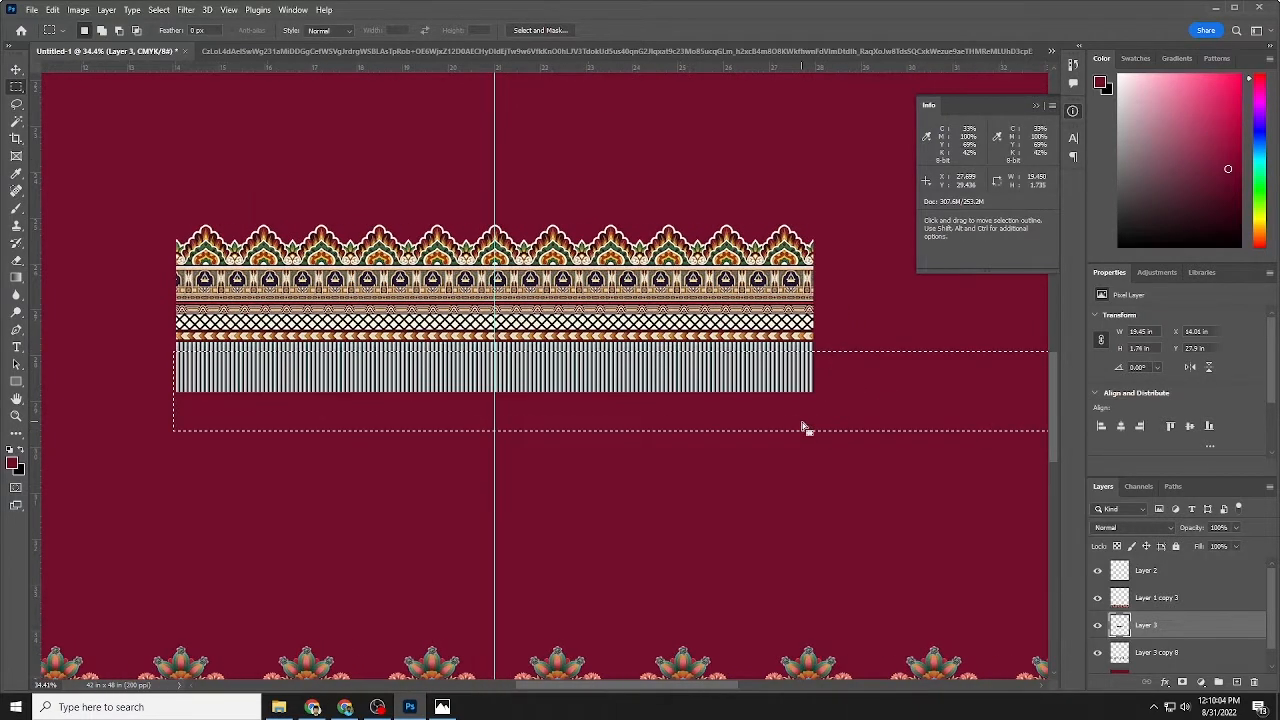
{"action": "key", "text": "Delete"}
{"action": "key", "text": "ctrl+d"}
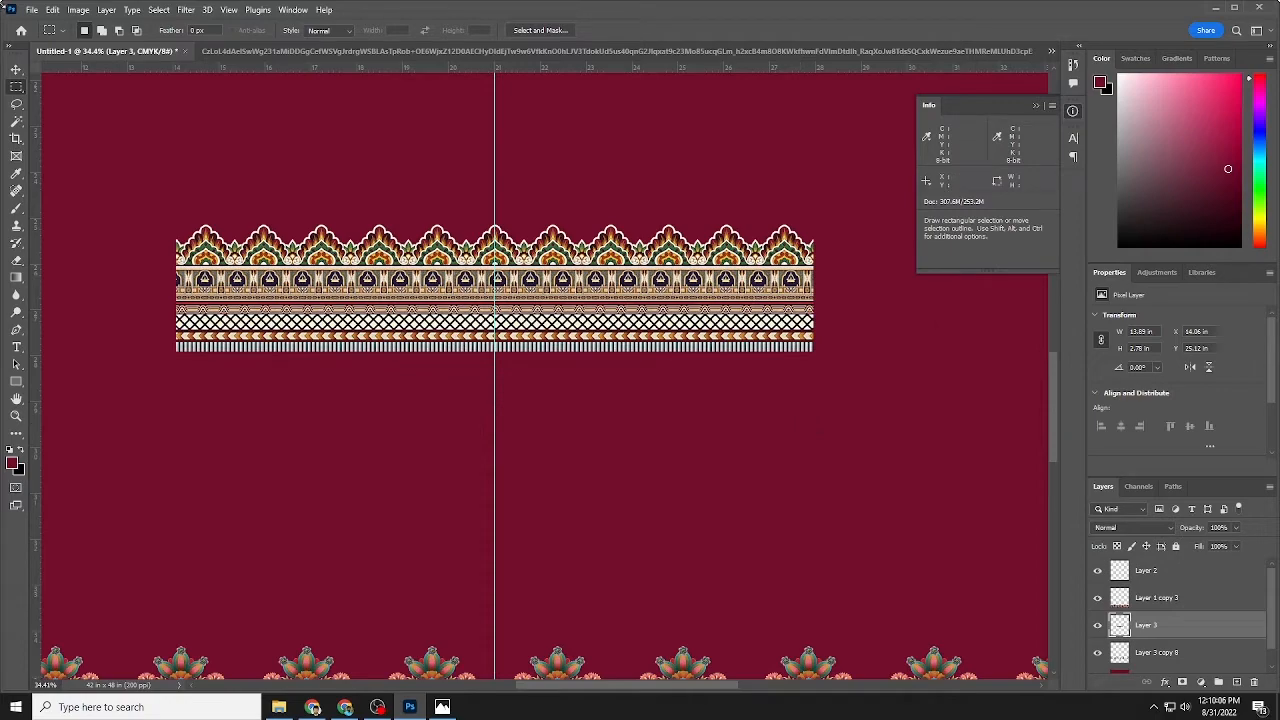
{"action": "left_click", "coordinate": [16, 70]}
Adjust the pasted border with Hue/Saturation: shift the hue slightly negative, saturation +46, lightness -4
{"action": "scroll", "coordinate": [525, 273], "scroll_direction": "down", "scroll_amount": 4}
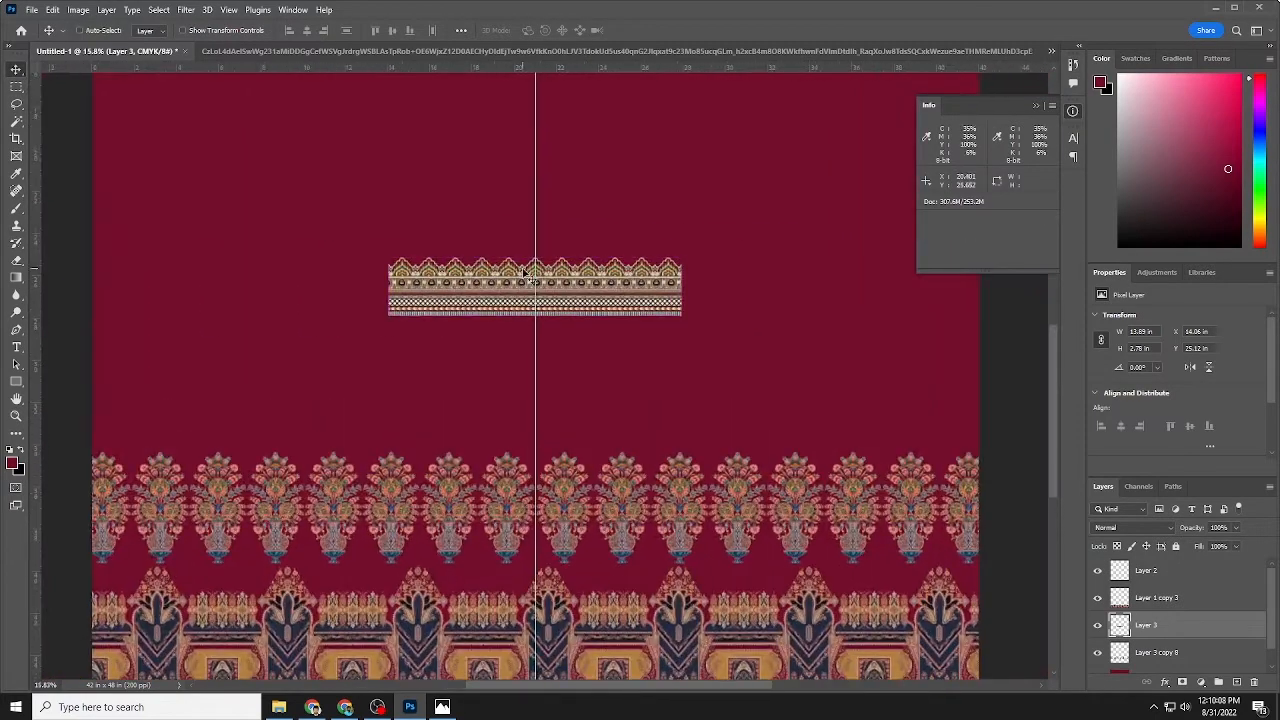
{"action": "key", "text": "ctrl+u"}
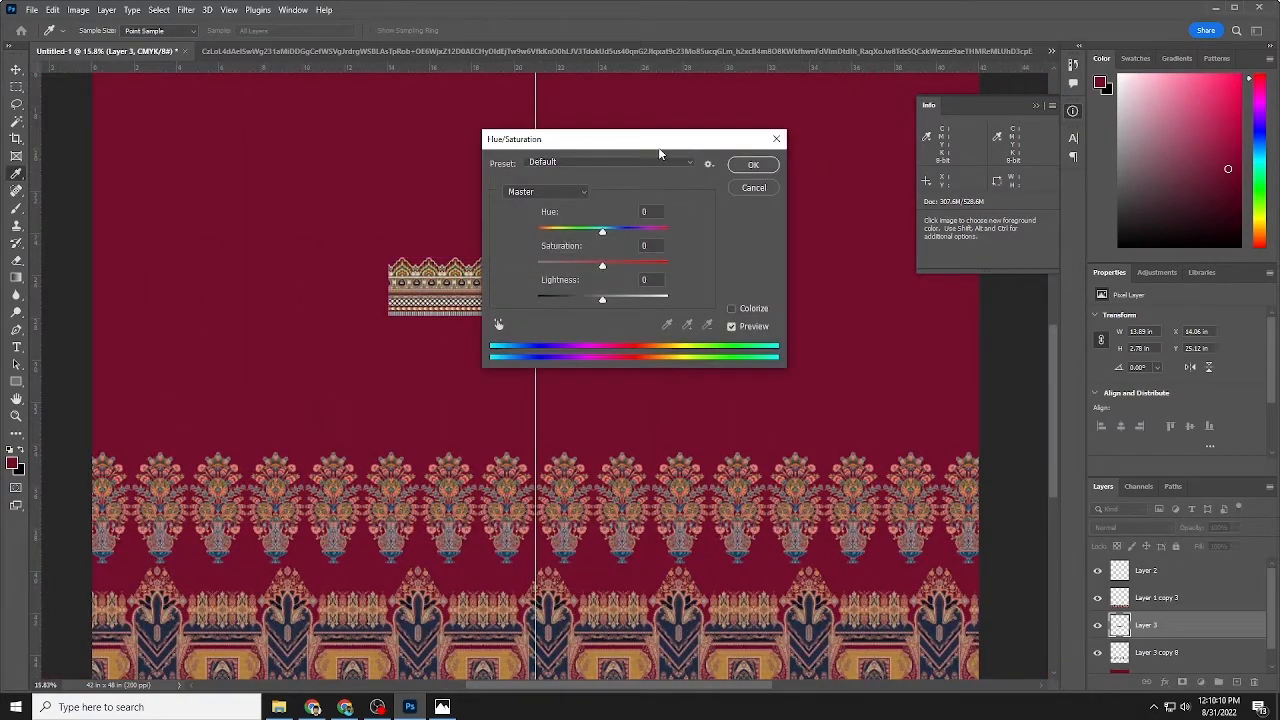
{"action": "left_click_drag", "start_coordinate": [658, 147], "coordinate": [838, 147]}
{"action": "left_click_drag", "start_coordinate": [778, 260], "coordinate": [775, 293]}
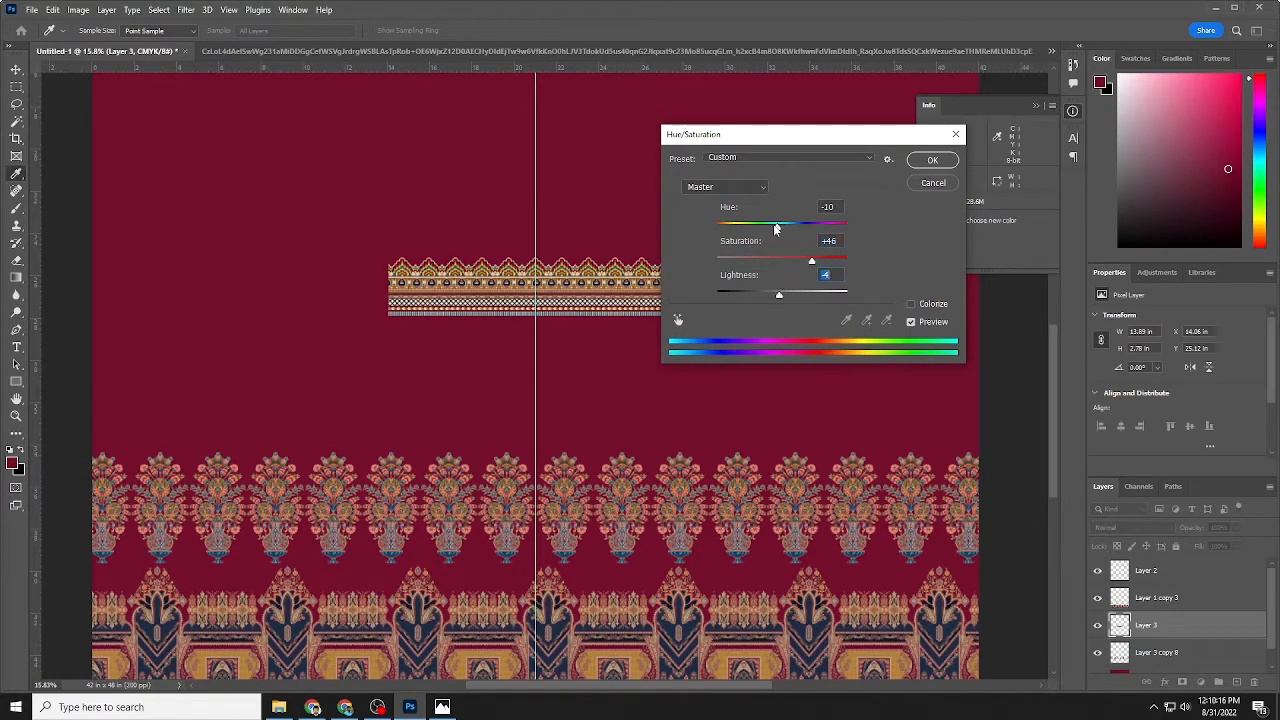
{"action": "left_click_drag", "start_coordinate": [782, 224], "coordinate": [780, 230]}
{"action": "left_click", "coordinate": [932, 160]}
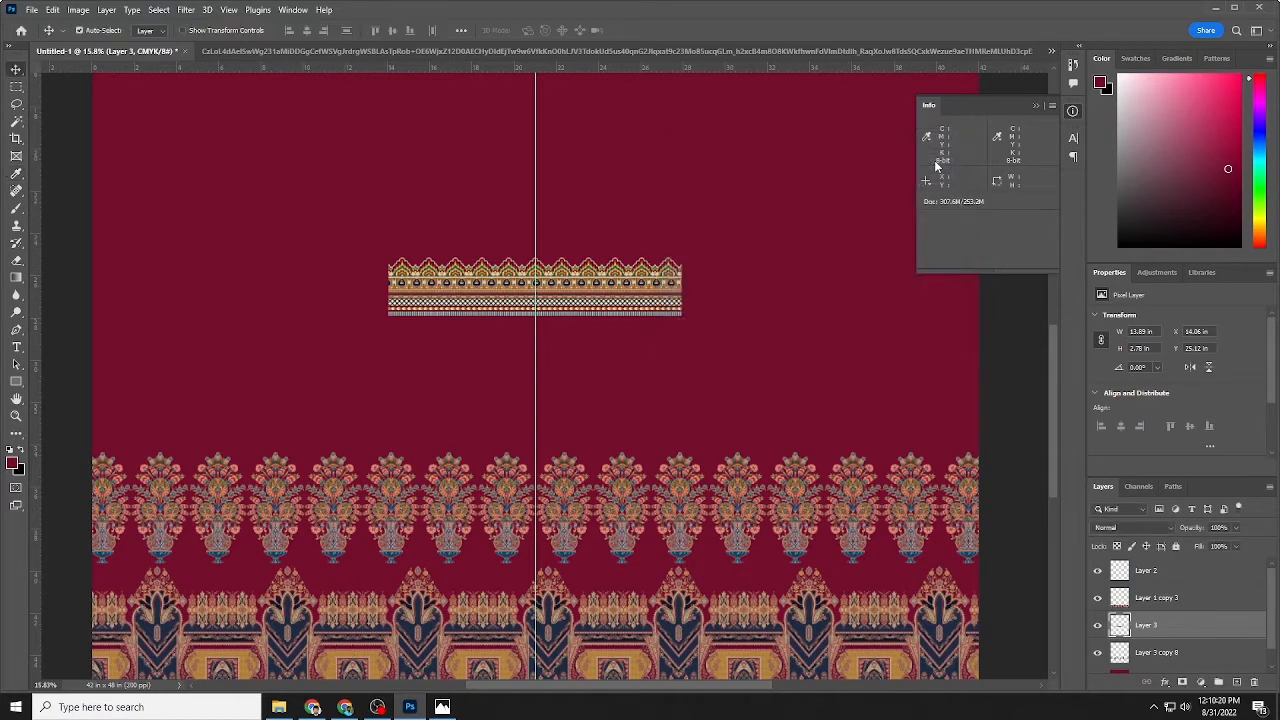
Rotate the border 90° counterclockwise so its peaks point left, and move it left of the centre guide to about X 10.91 in
{"action": "key", "text": "ctrl+0"}
{"action": "key", "text": "ctrl+t"}
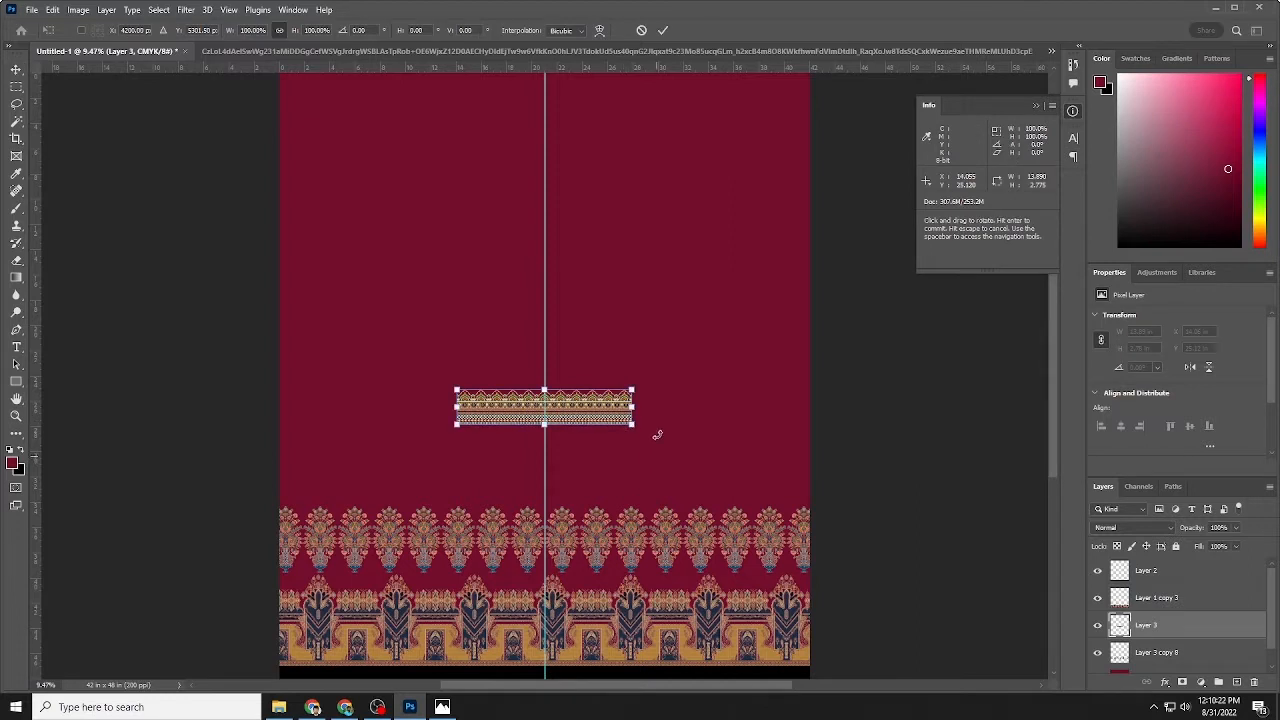
{"action": "left_click_drag", "start_coordinate": [657, 434], "coordinate": [597, 286]}
{"action": "key", "text": "Return"}
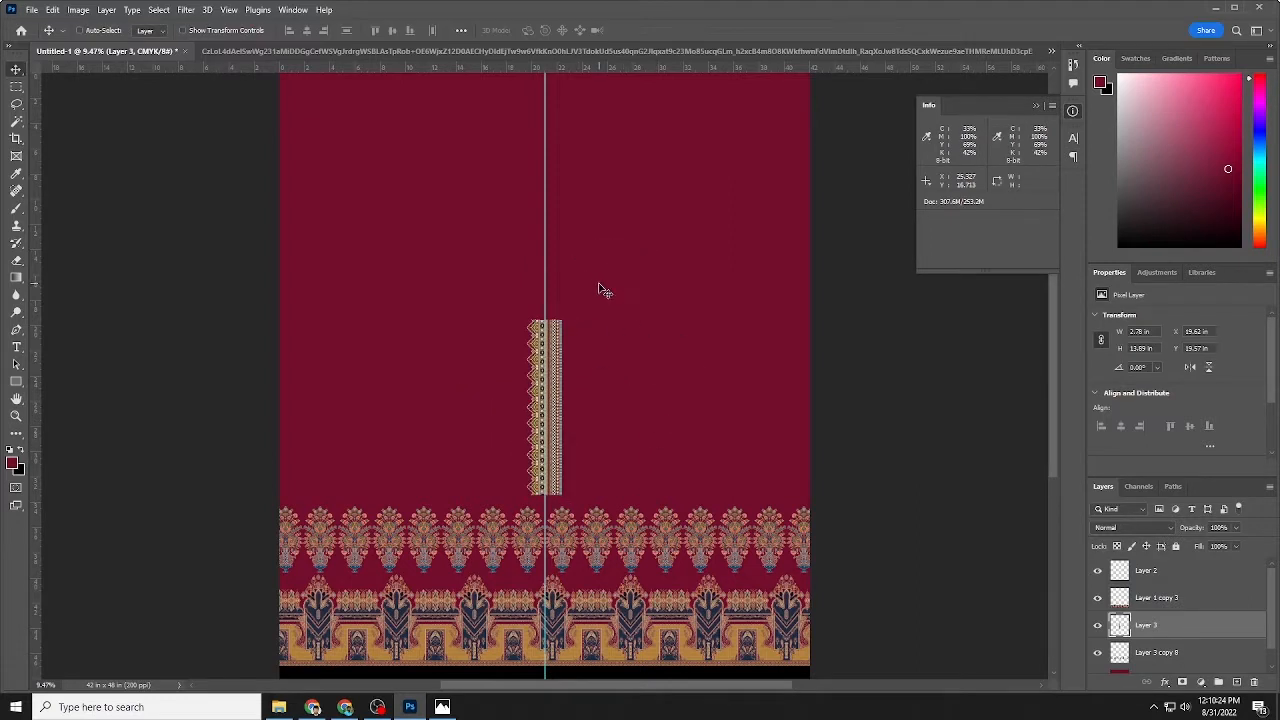
{"action": "left_click_drag", "start_coordinate": [596, 336], "coordinate": [465, 357]}
Scale the vertical border strip proportionally to about 54.4%, roughly 1.51 × 7.55 in
{"action": "scroll", "coordinate": [420, 406], "scroll_direction": "down", "scroll_amount": 3}
{"action": "scroll", "coordinate": [506, 320], "scroll_direction": "down", "scroll_amount": 3}
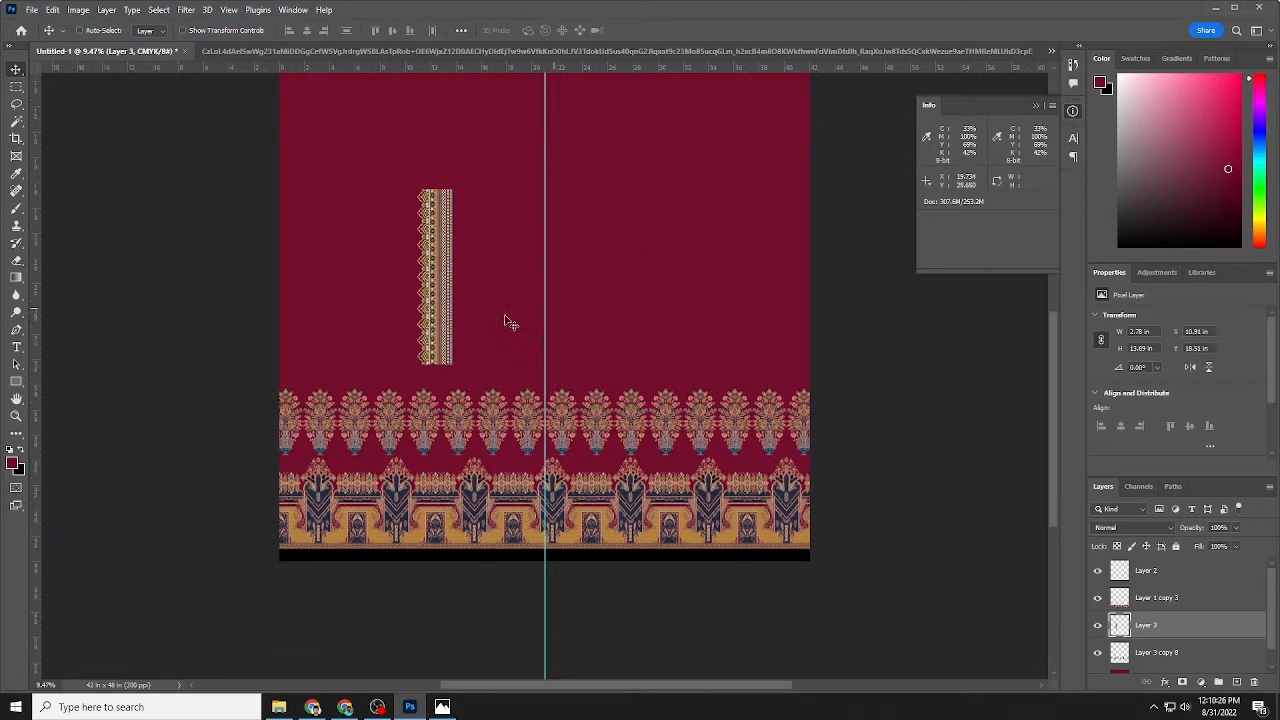
{"action": "scroll", "coordinate": [430, 283], "scroll_direction": "up", "scroll_amount": 2}
{"action": "scroll", "coordinate": [470, 282], "scroll_direction": "up", "scroll_amount": 3}
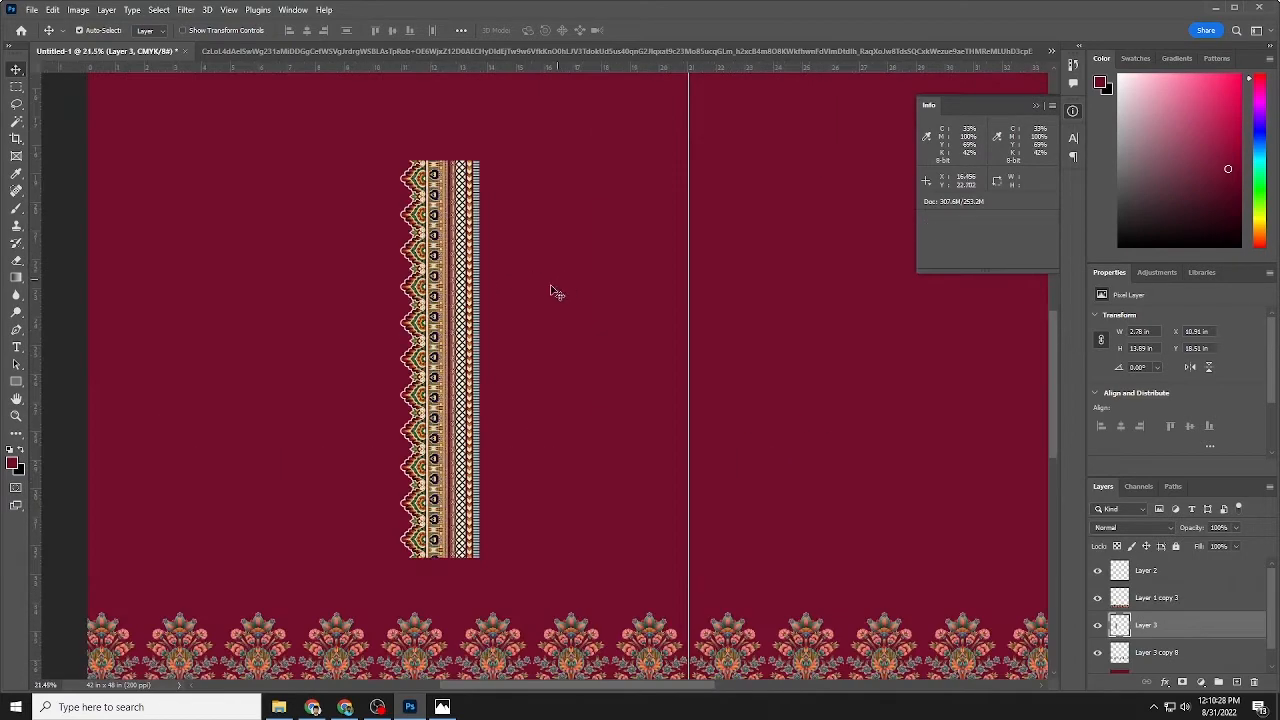
{"action": "left_click", "coordinate": [16, 87]}
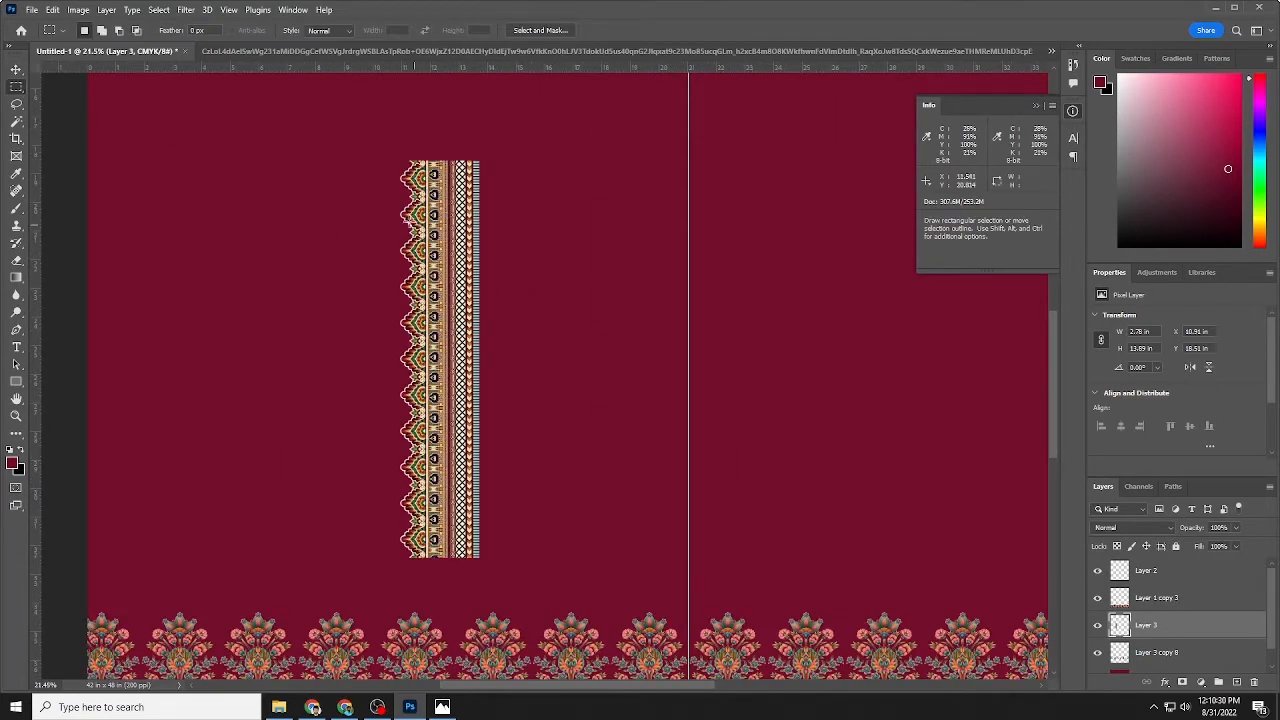
{"action": "left_click_drag", "start_coordinate": [411, 212], "coordinate": [485, 227]}
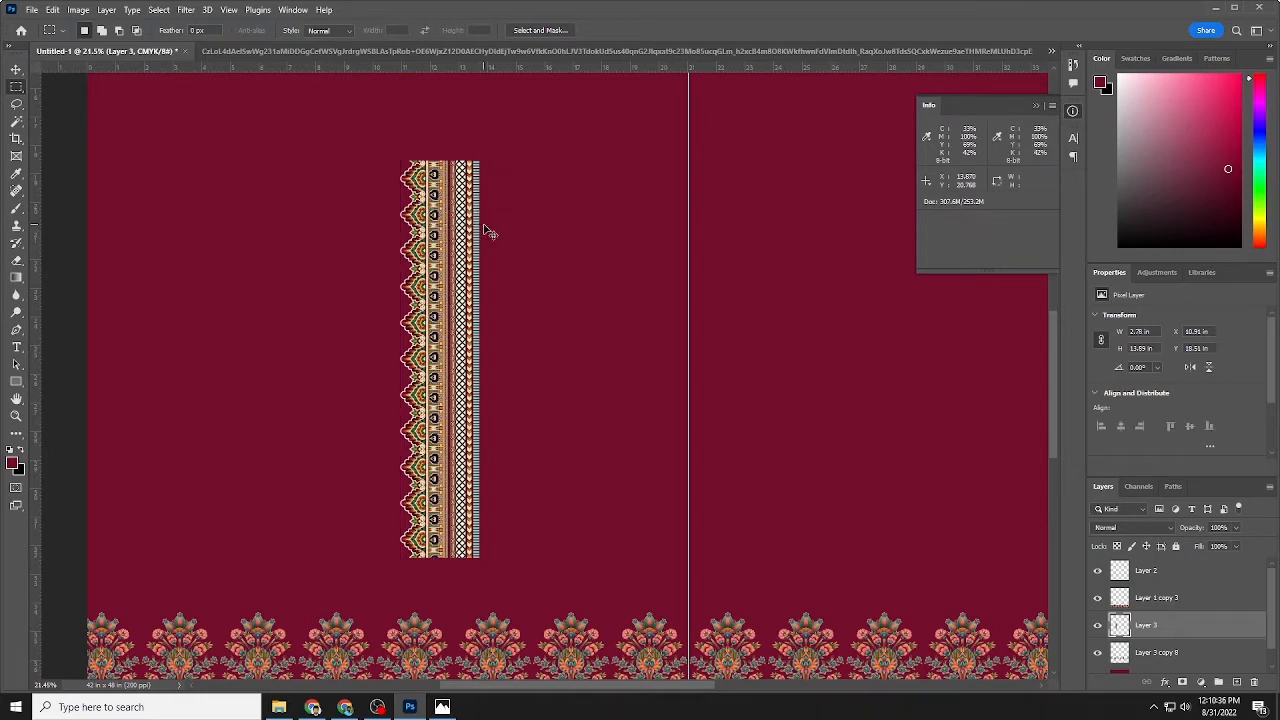
{"action": "key", "text": "ctrl+t"}
{"action": "left_click_drag", "start_coordinate": [439, 160], "coordinate": [459, 341]}
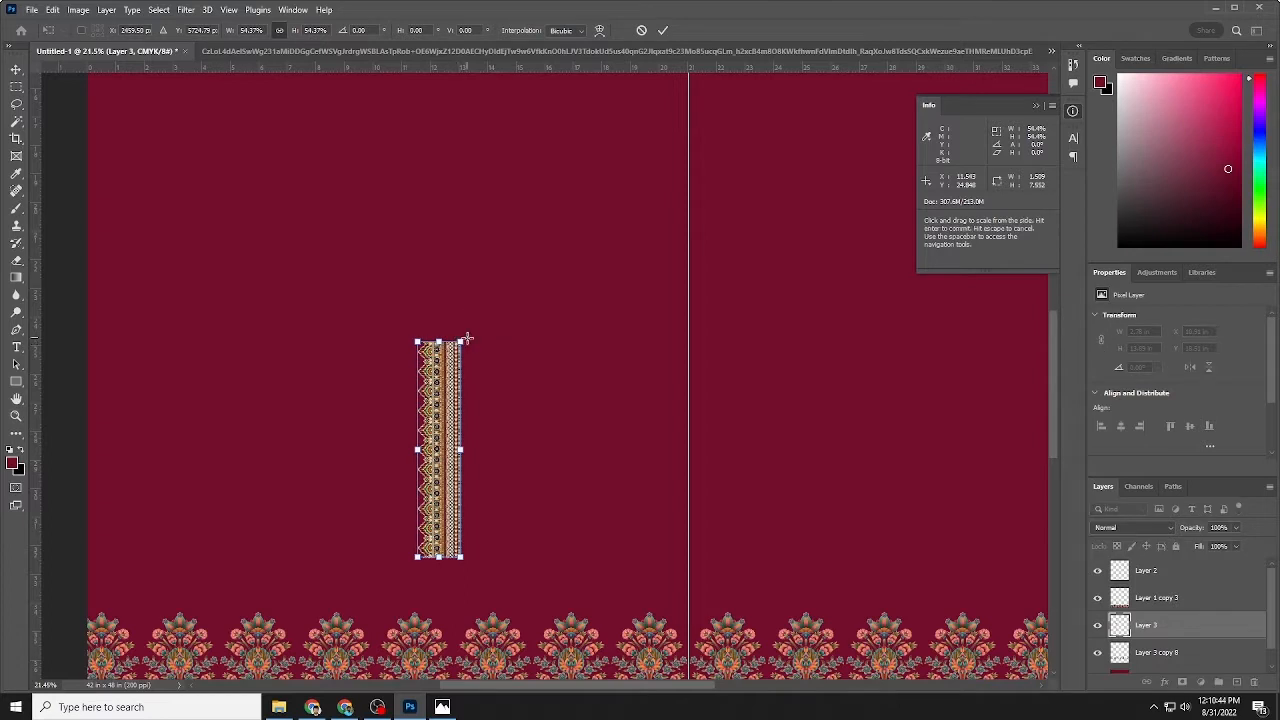
{"action": "key", "text": "Return"}
{"action": "key", "text": "m"}
{"action": "left_click", "coordinate": [16, 70]}
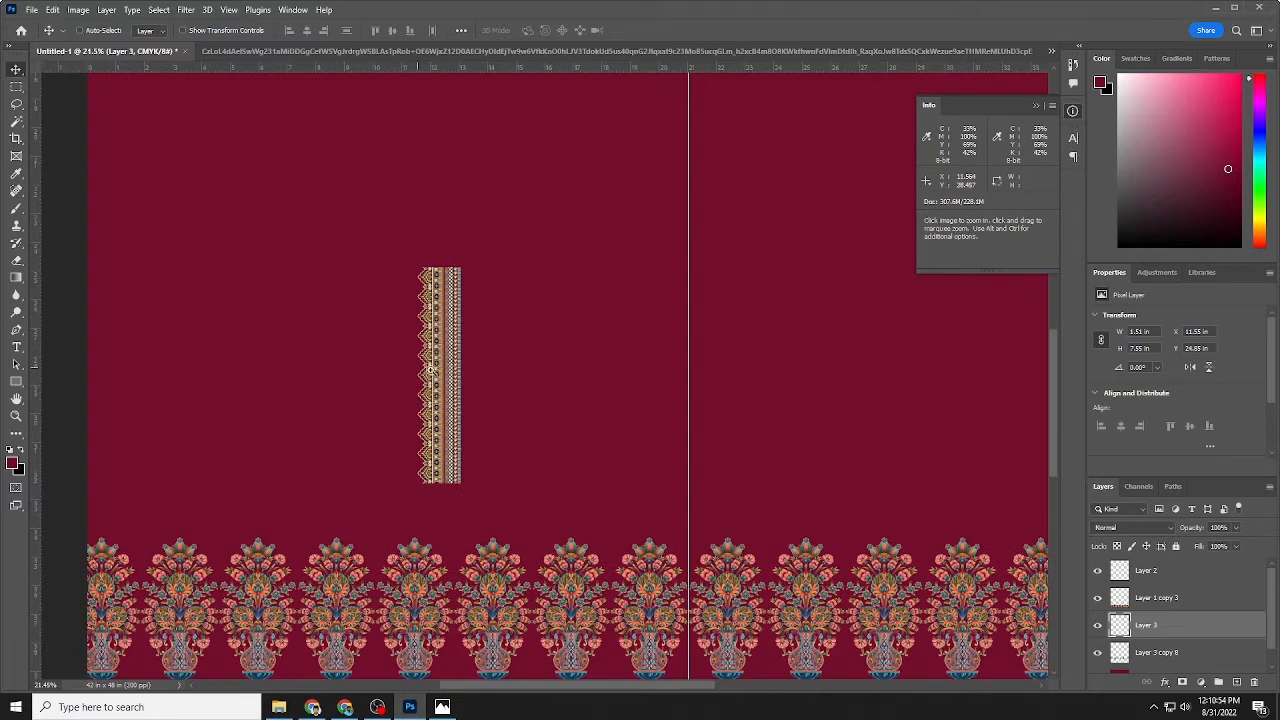
Trim the strip's top end through the middle of its first full peak, deleting a marquee about 5.77 × 1.21 in
{"action": "scroll", "coordinate": [431, 370], "scroll_direction": "up", "scroll_amount": 6}
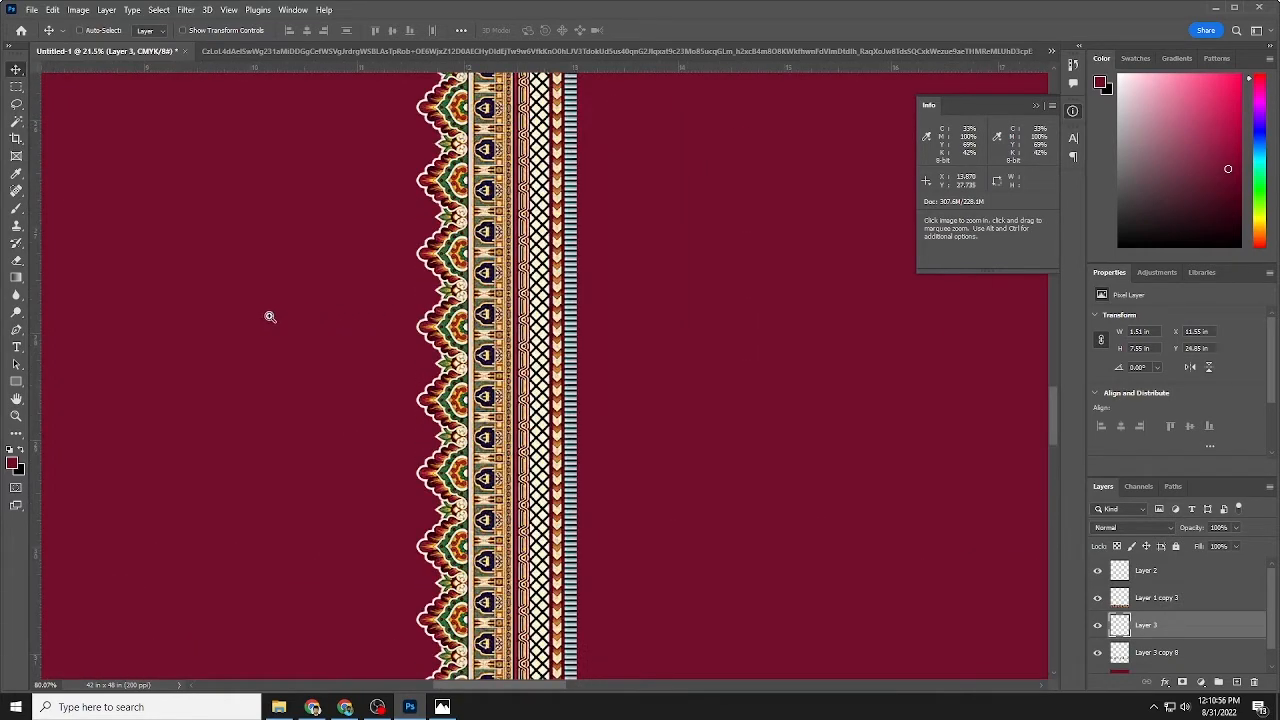
{"action": "scroll", "coordinate": [166, 324], "scroll_direction": "down", "scroll_amount": 10}
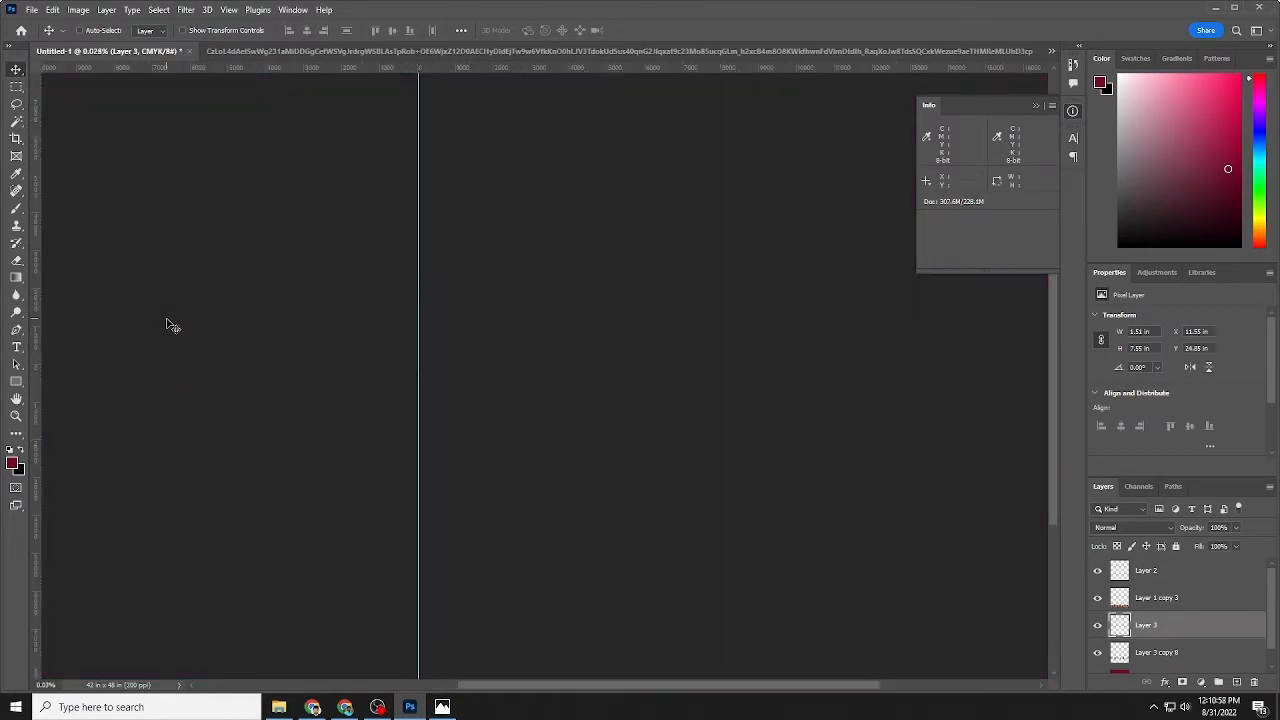
{"action": "key", "text": "ctrl+0"}
{"action": "left_click_drag", "start_coordinate": [398, 406], "coordinate": [650, 377]}
{"action": "scroll", "coordinate": [544, 376], "scroll_direction": "down", "scroll_amount": 2}
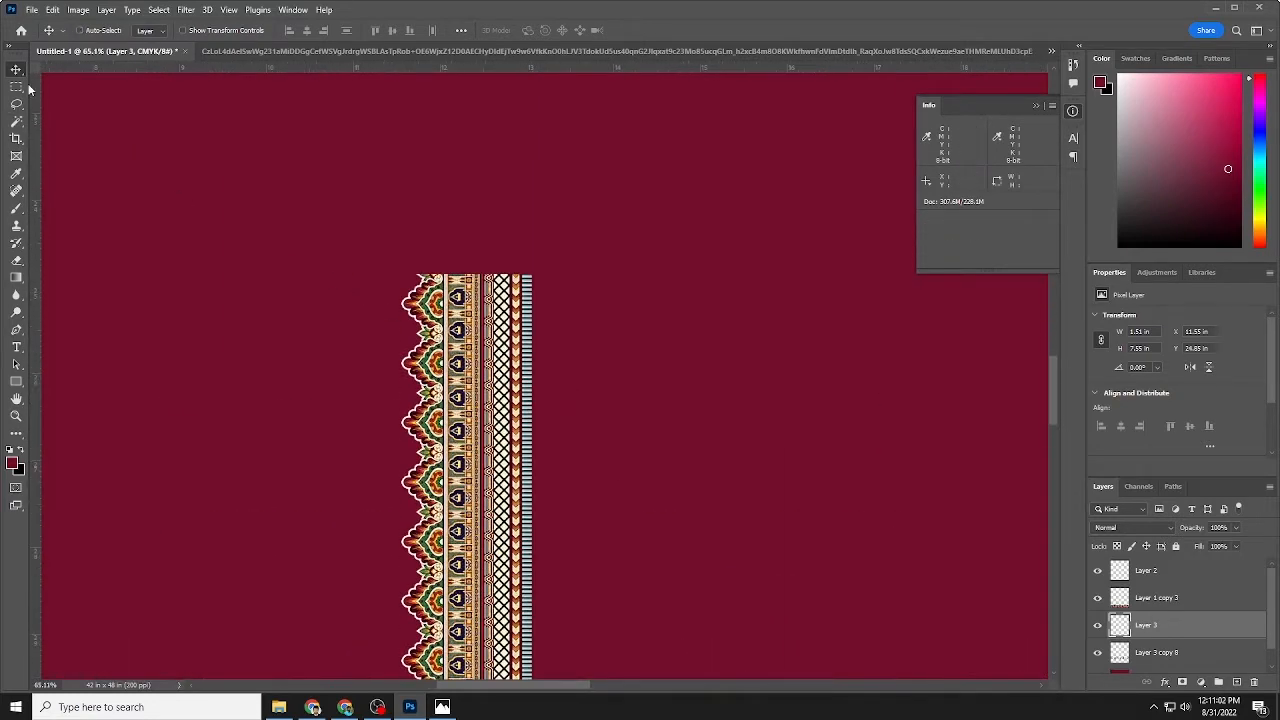
{"action": "left_click", "coordinate": [24, 88]}
{"action": "left_click_drag", "start_coordinate": [238, 201], "coordinate": [737, 303]}
{"action": "scroll", "coordinate": [517, 318], "scroll_direction": "up", "scroll_amount": 5}
{"action": "key", "text": "Up"}
{"action": "key", "text": "Up"}
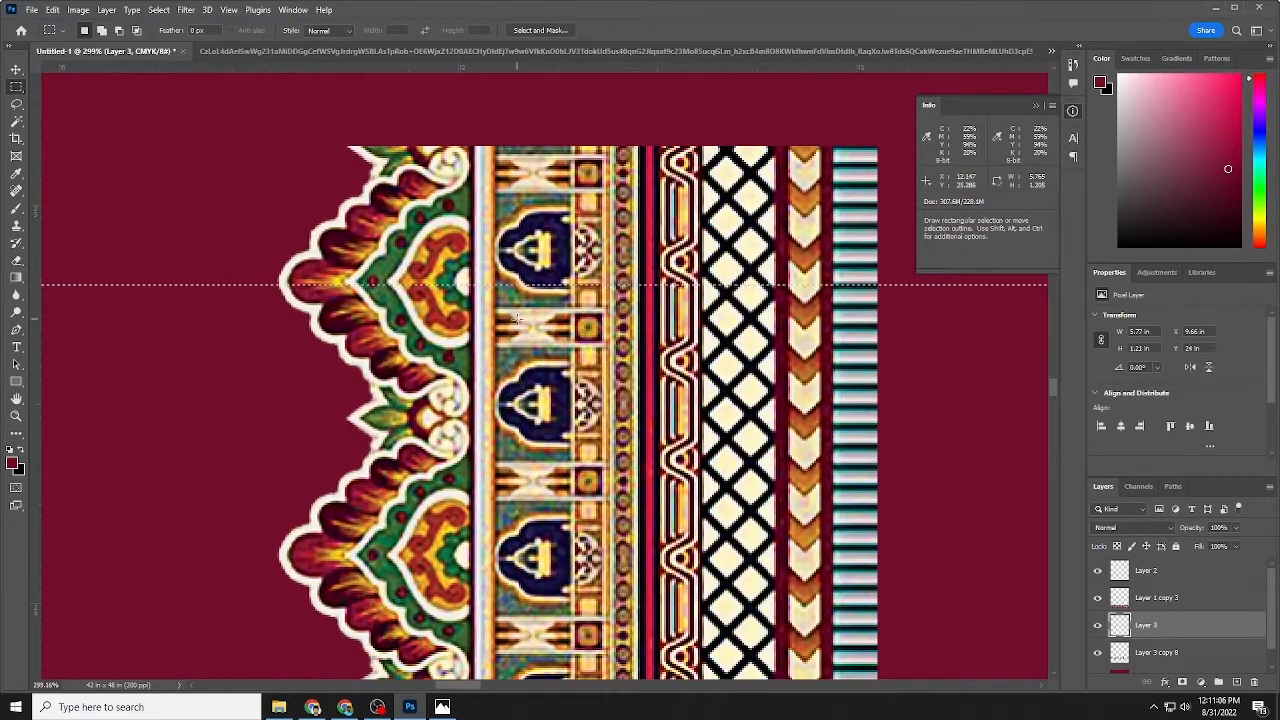
{"action": "key", "text": "Delete"}
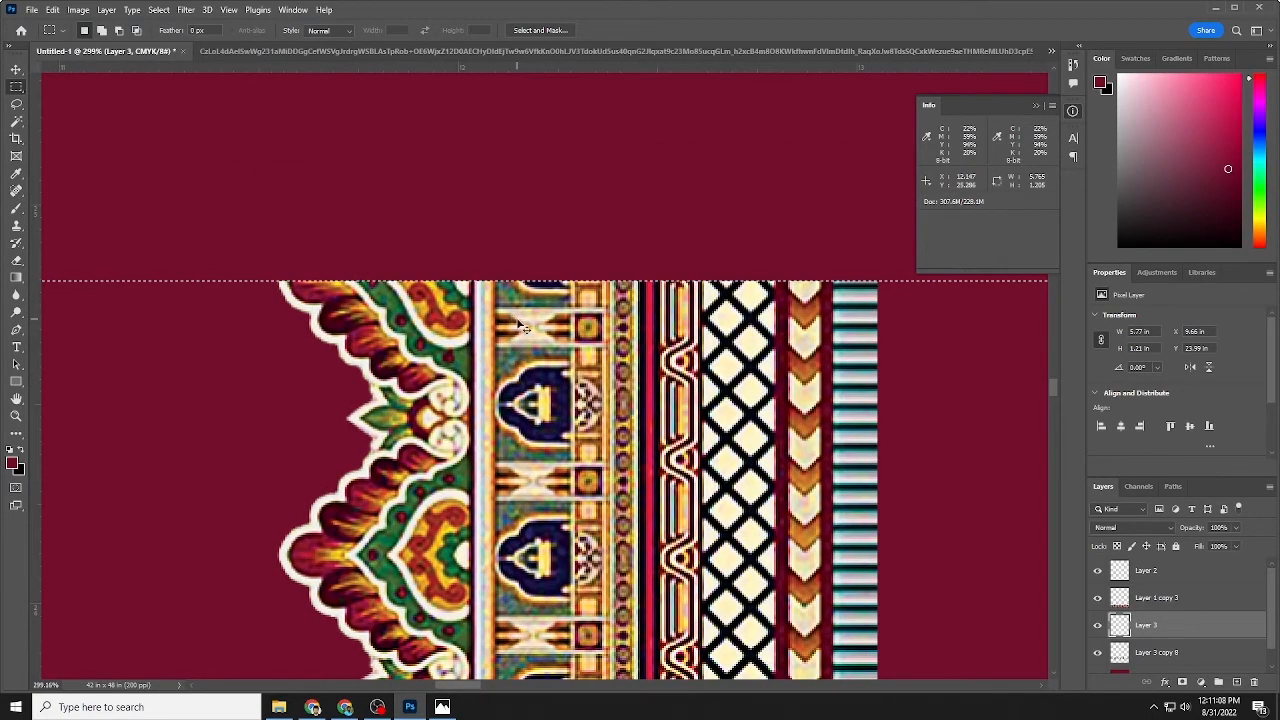
Trim the strip's bottom end through the middle of its last full peak, deleting a marquee about 5.14 × 2.85 in
{"action": "scroll", "coordinate": [520, 303], "scroll_direction": "down", "scroll_amount": 8}
{"action": "scroll", "coordinate": [517, 306], "scroll_direction": "down", "scroll_amount": 3}
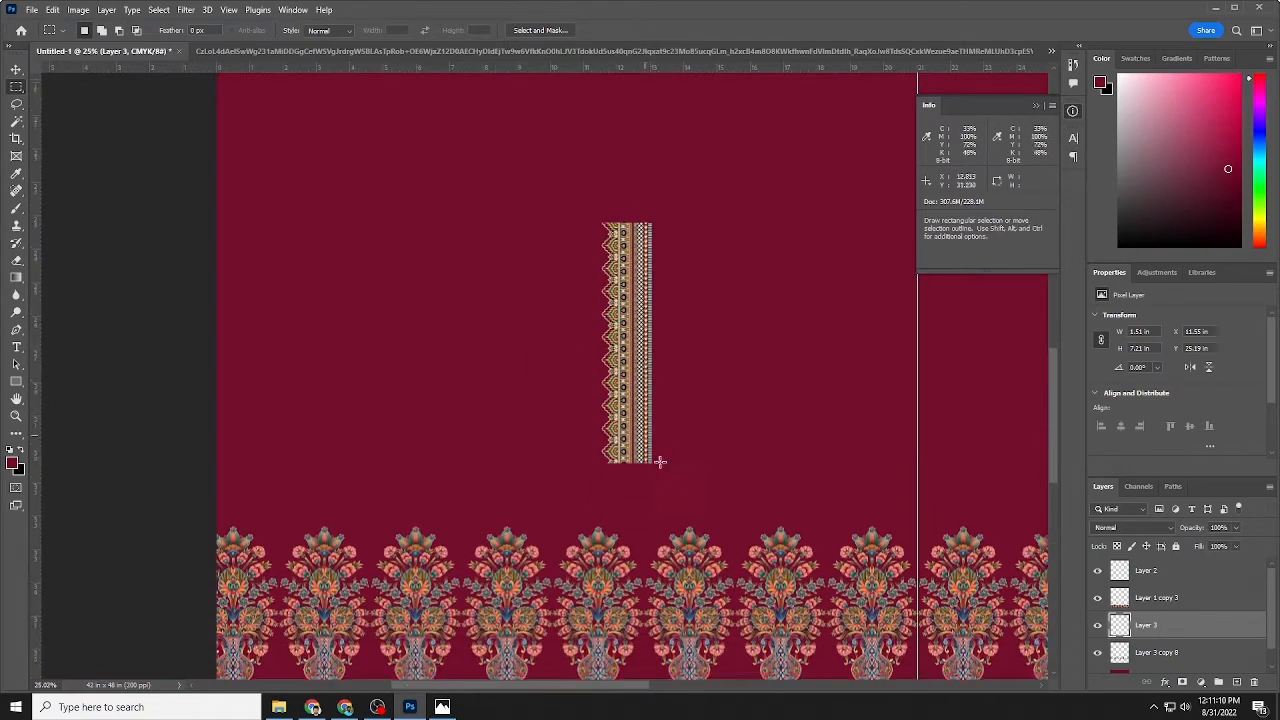
{"action": "left_click_drag", "start_coordinate": [714, 537], "coordinate": [543, 448]}
{"action": "left_click_drag", "start_coordinate": [628, 446], "coordinate": [722, 443]}
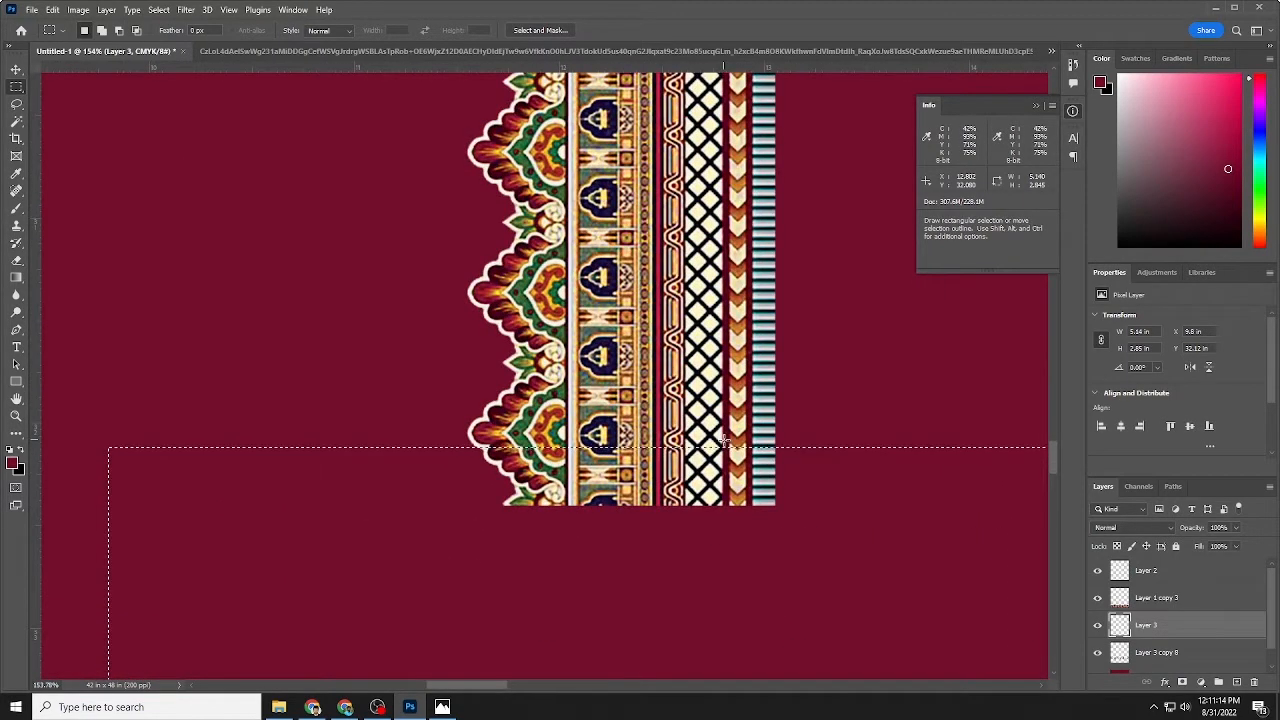
{"action": "key", "text": "Up"}
{"action": "key", "text": "Up"}
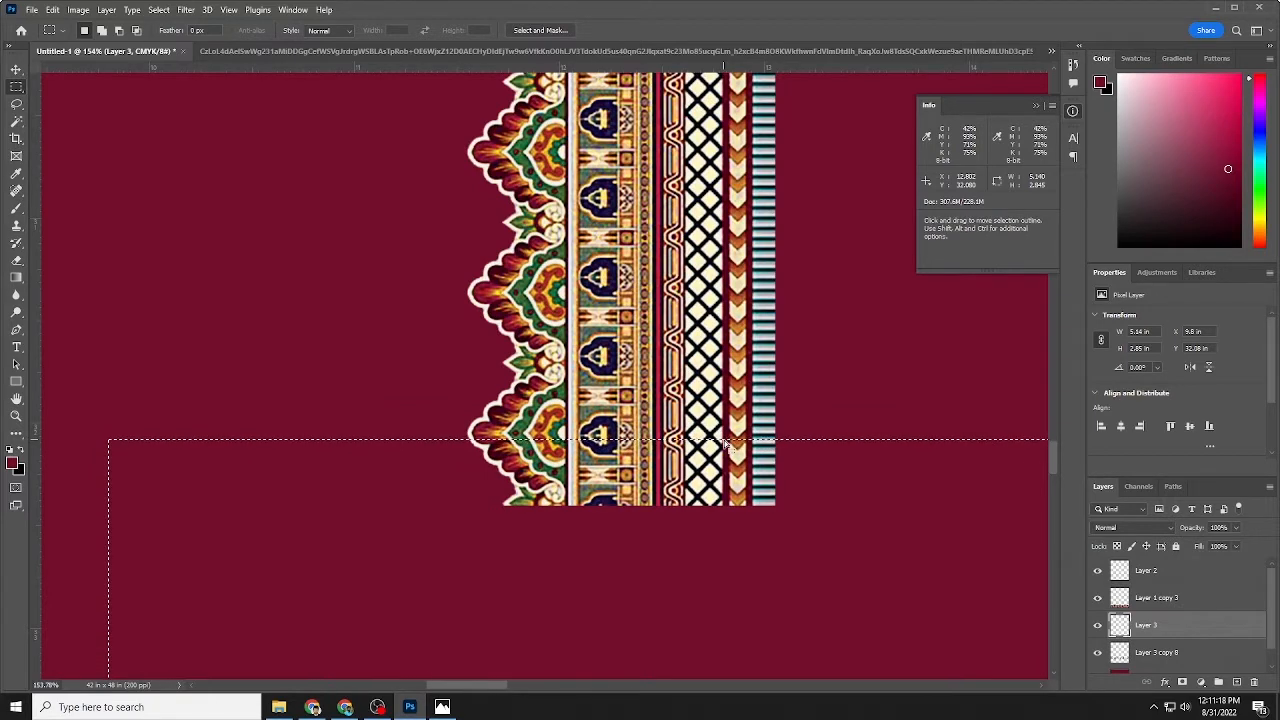
{"action": "key", "text": "Up"}
{"action": "key", "text": "Up"}
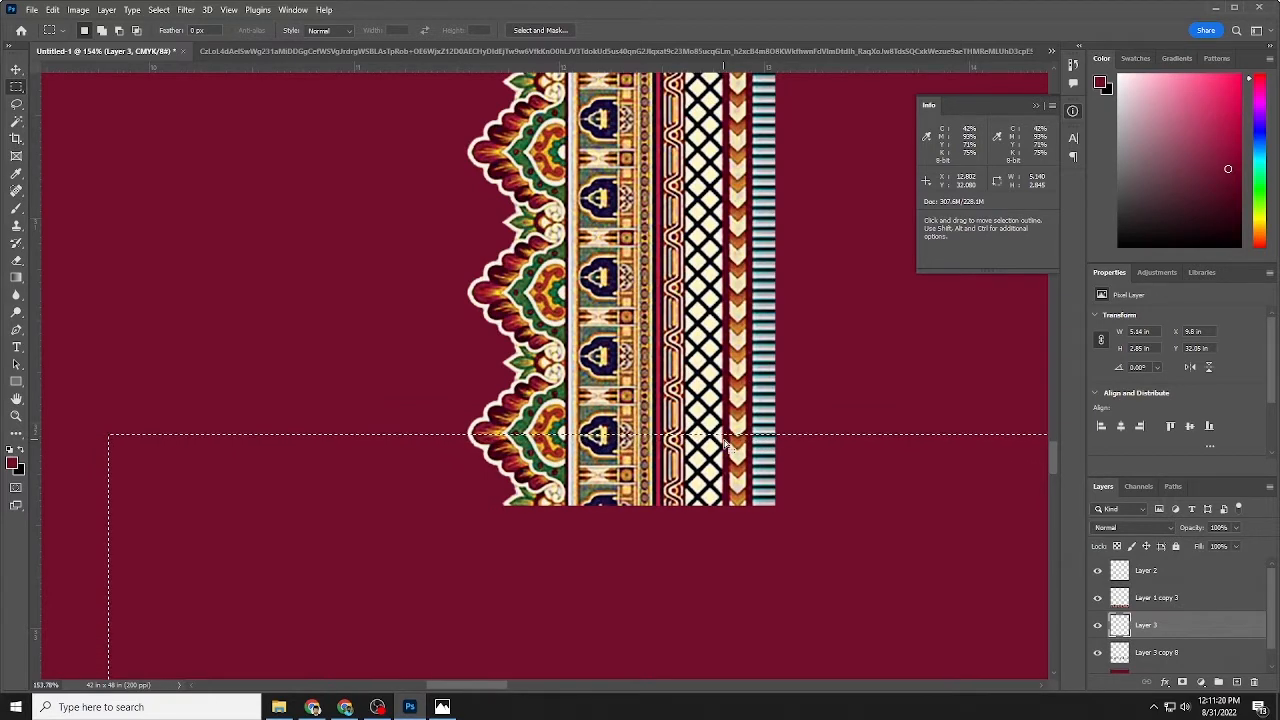
{"action": "key", "text": "Delete"}
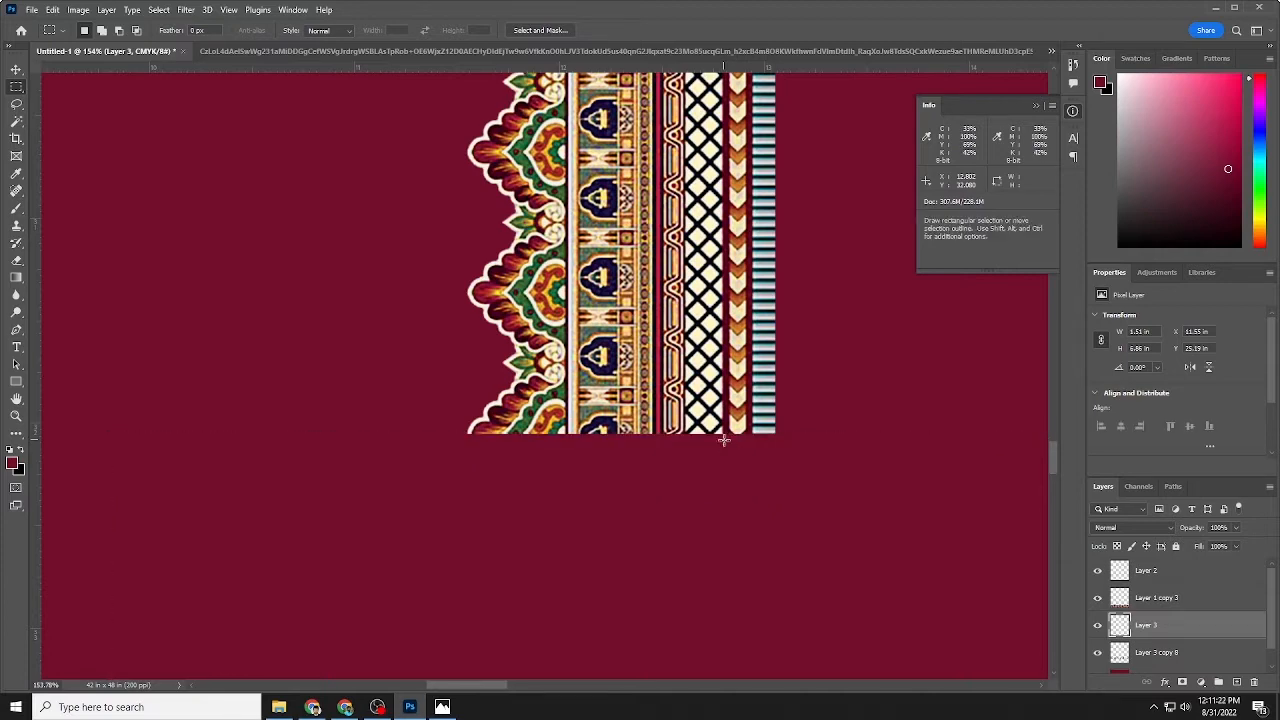
{"action": "key", "text": "ctrl+0"}
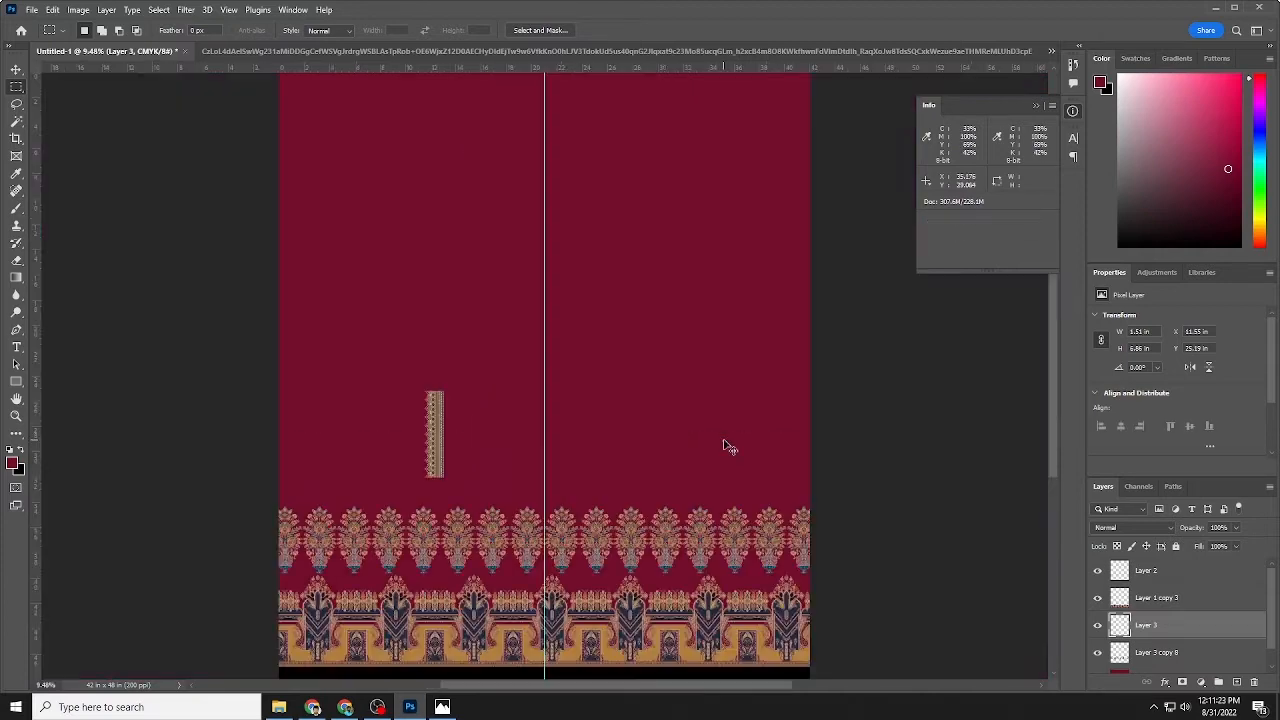
Duplicate the vertical strip directly above itself at Y 18.33 in and flip the copy vertically so the cut ends mirror
{"action": "left_click", "coordinate": [16, 70]}
{"action": "scroll", "coordinate": [437, 488], "scroll_direction": "up", "scroll_amount": 3}
{"action": "left_click_drag", "start_coordinate": [440, 429], "coordinate": [440, 235]}
{"action": "scroll", "coordinate": [440, 250], "scroll_direction": "up", "scroll_amount": 8}
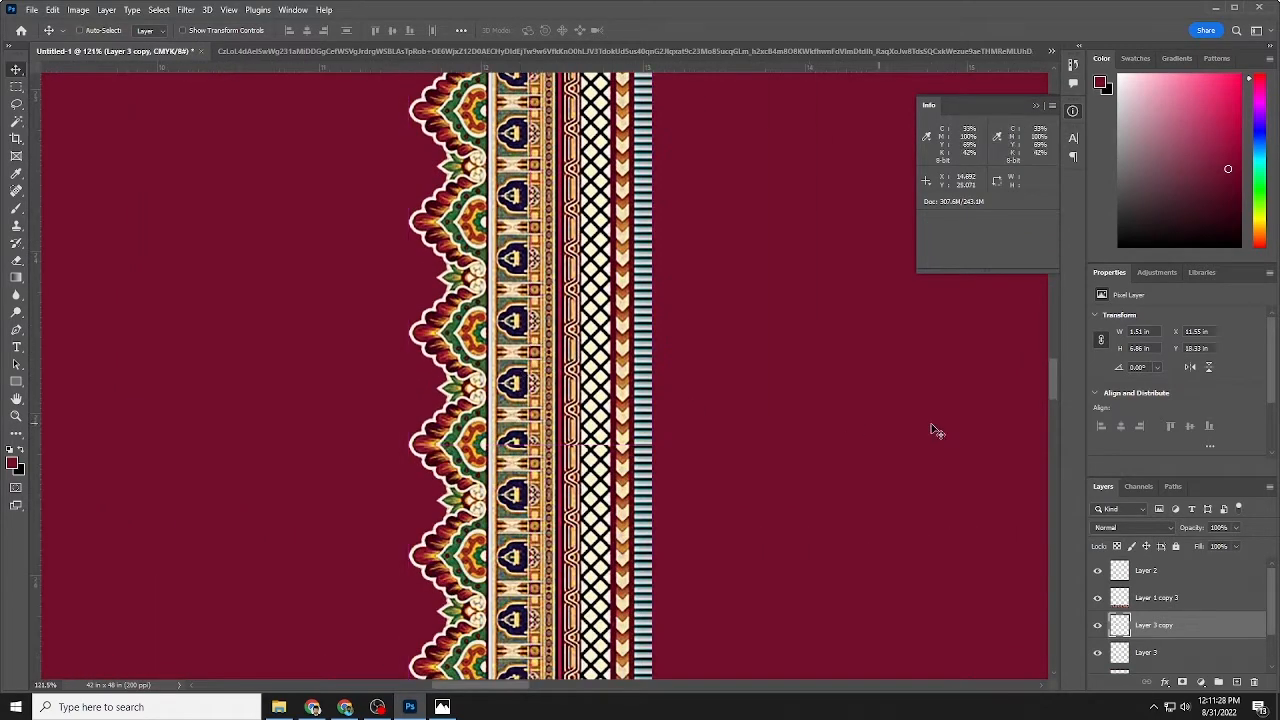
{"action": "key", "text": "ctrl+t"}
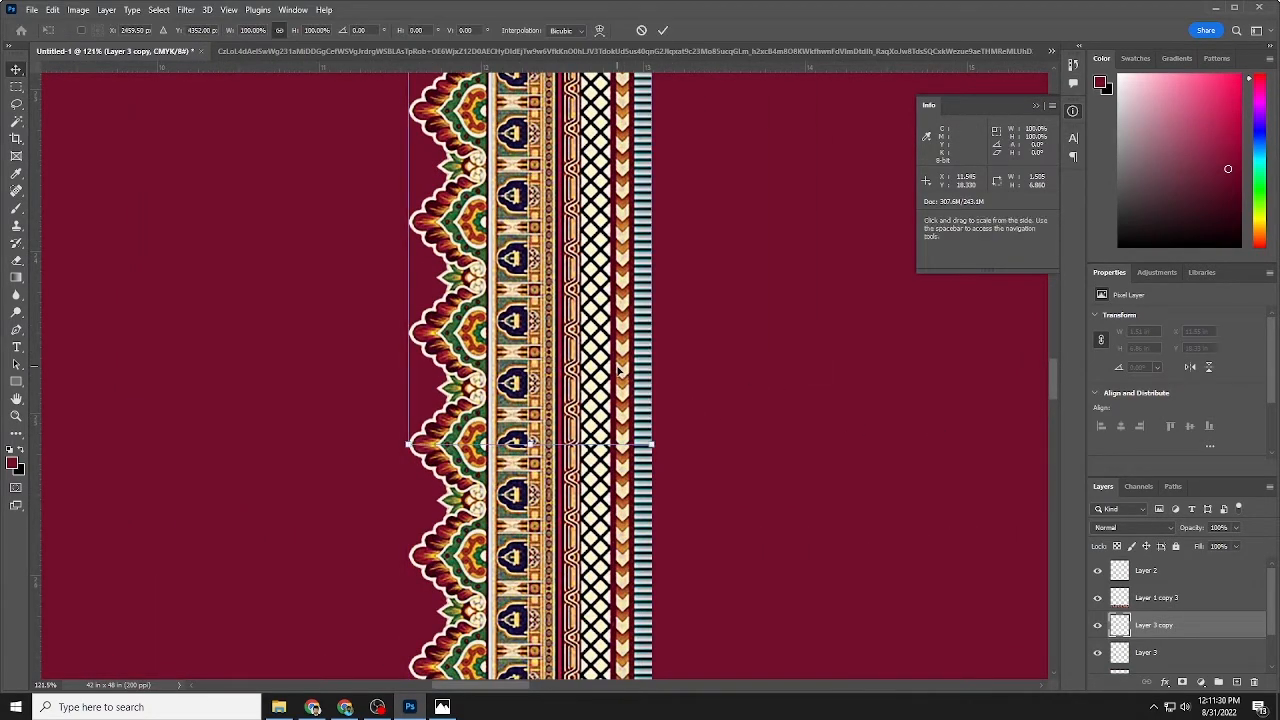
{"action": "right_click", "coordinate": [619, 370]}
{"action": "left_click", "coordinate": [672, 642]}
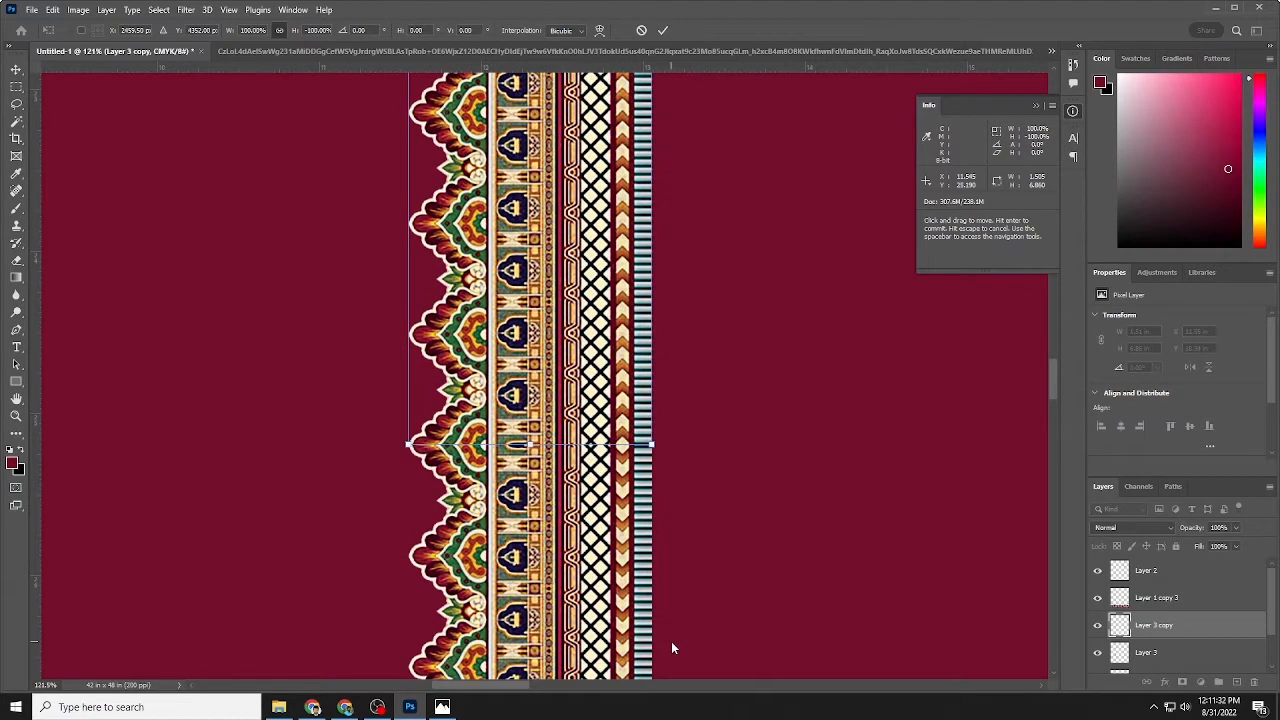
{"action": "key", "text": "Return"}
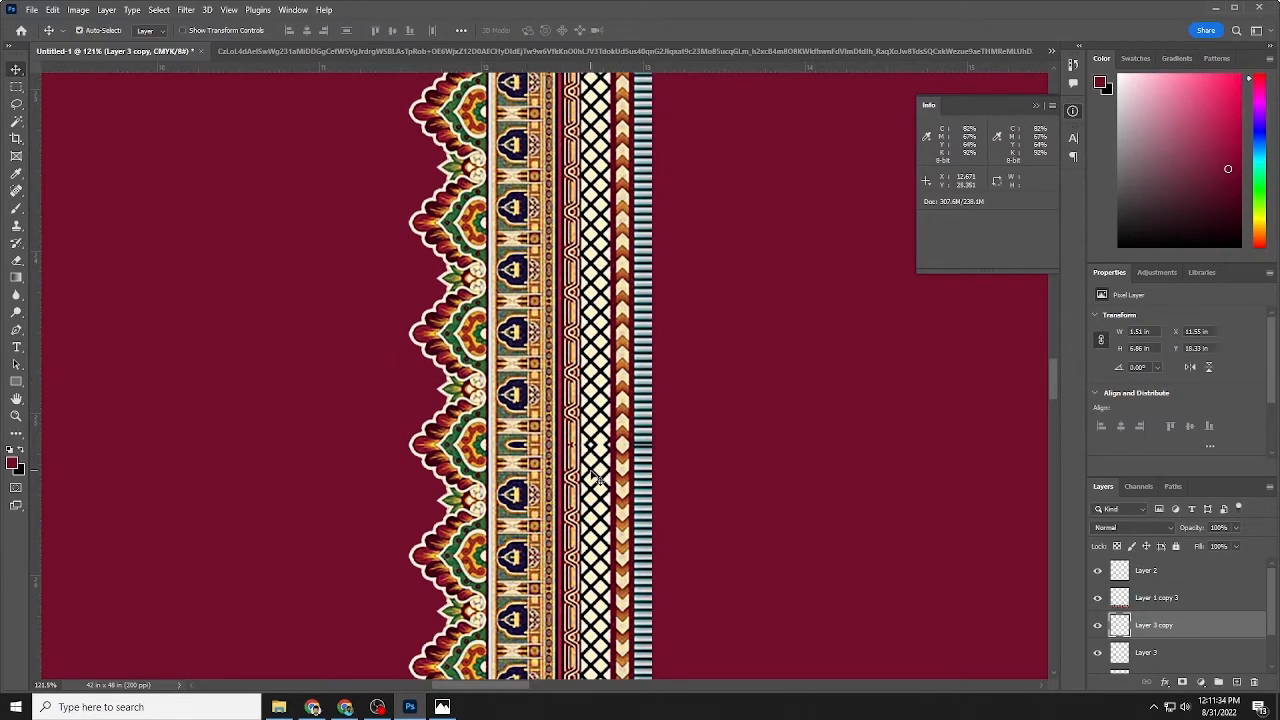
Merge the upper and lower strip pieces into one layer
{"action": "left_click", "coordinate": [590, 470], "text": "shift"}
{"action": "key", "text": "ctrl+e"}
{"action": "left_click_drag", "start_coordinate": [626, 473], "coordinate": [310, 378]}
{"action": "scroll", "coordinate": [640, 440], "scroll_direction": "down", "scroll_amount": 4}
{"action": "left_click_drag", "start_coordinate": [683, 470], "coordinate": [590, 425]}
{"action": "scroll", "coordinate": [594, 483], "scroll_direction": "down", "scroll_amount": 3}
{"action": "scroll", "coordinate": [560, 420], "scroll_direction": "up", "scroll_amount": 2}
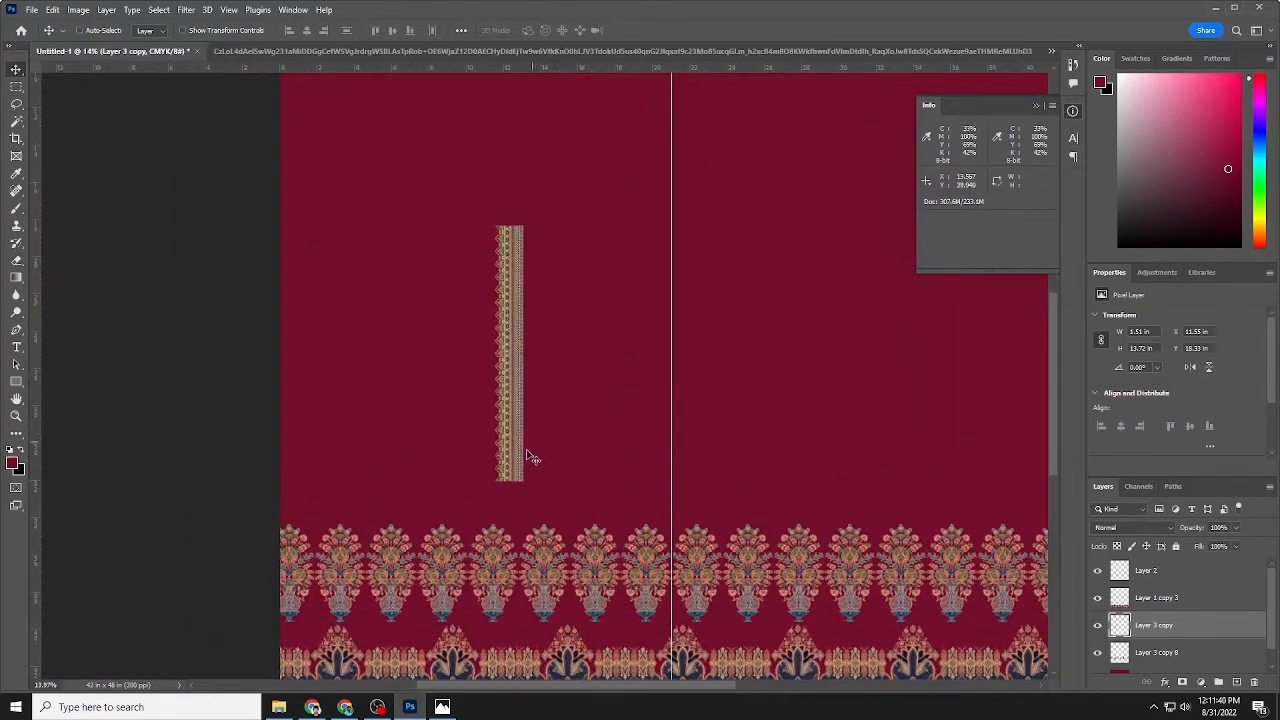
{"action": "scroll", "coordinate": [537, 434], "scroll_direction": "down", "scroll_amount": 1}
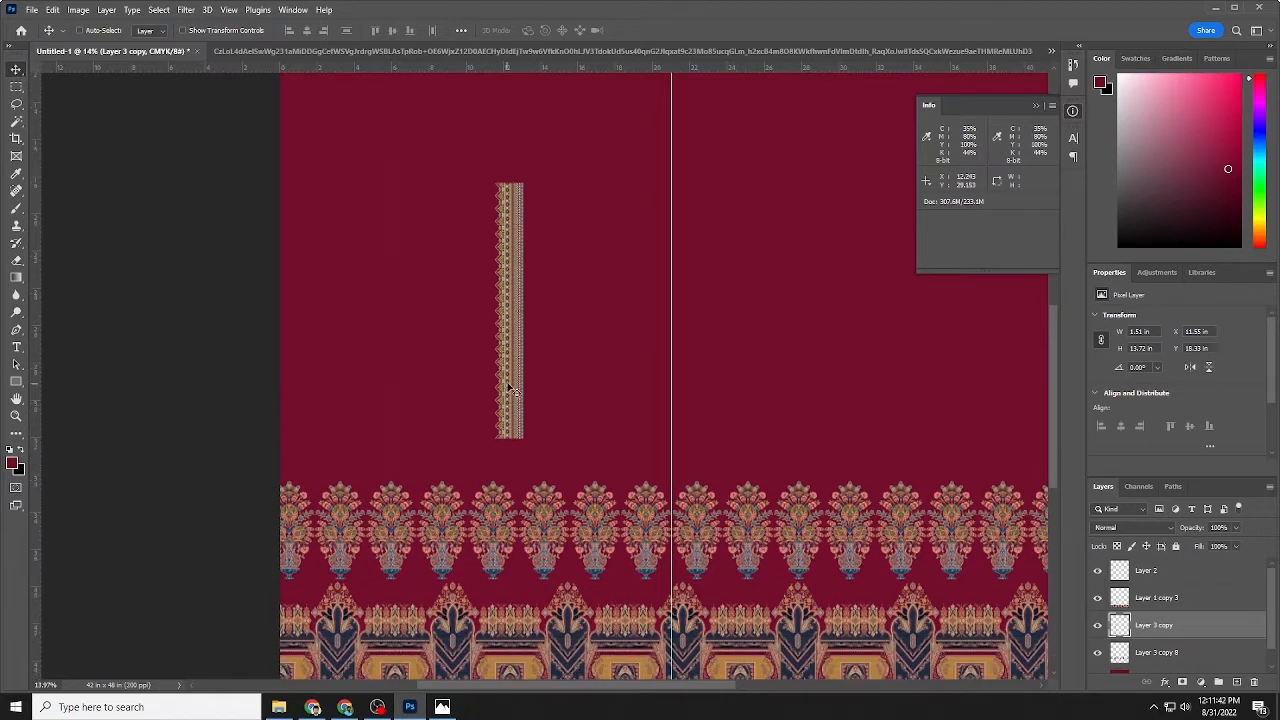
{"action": "left_click_drag", "start_coordinate": [510, 405], "coordinate": [500, 139]}
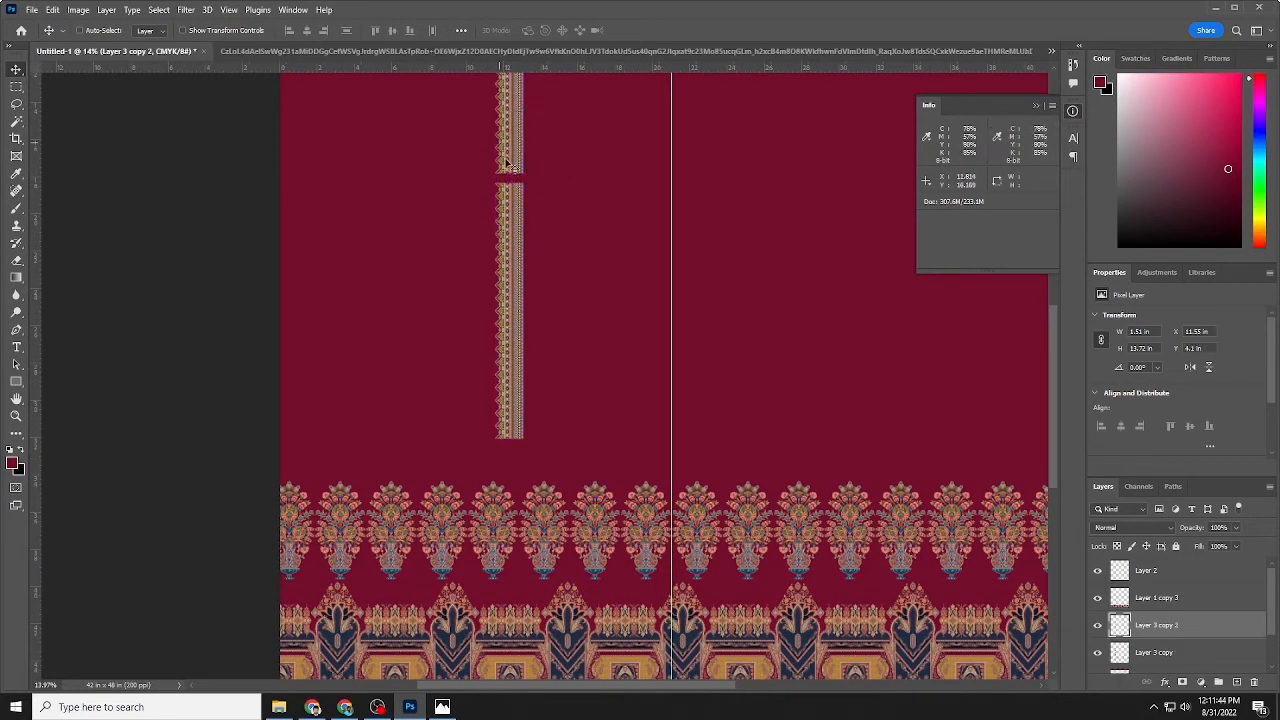
{"action": "key", "text": "ctrl+z"}
{"action": "left_click_drag", "start_coordinate": [519, 330], "coordinate": [407, 330]}
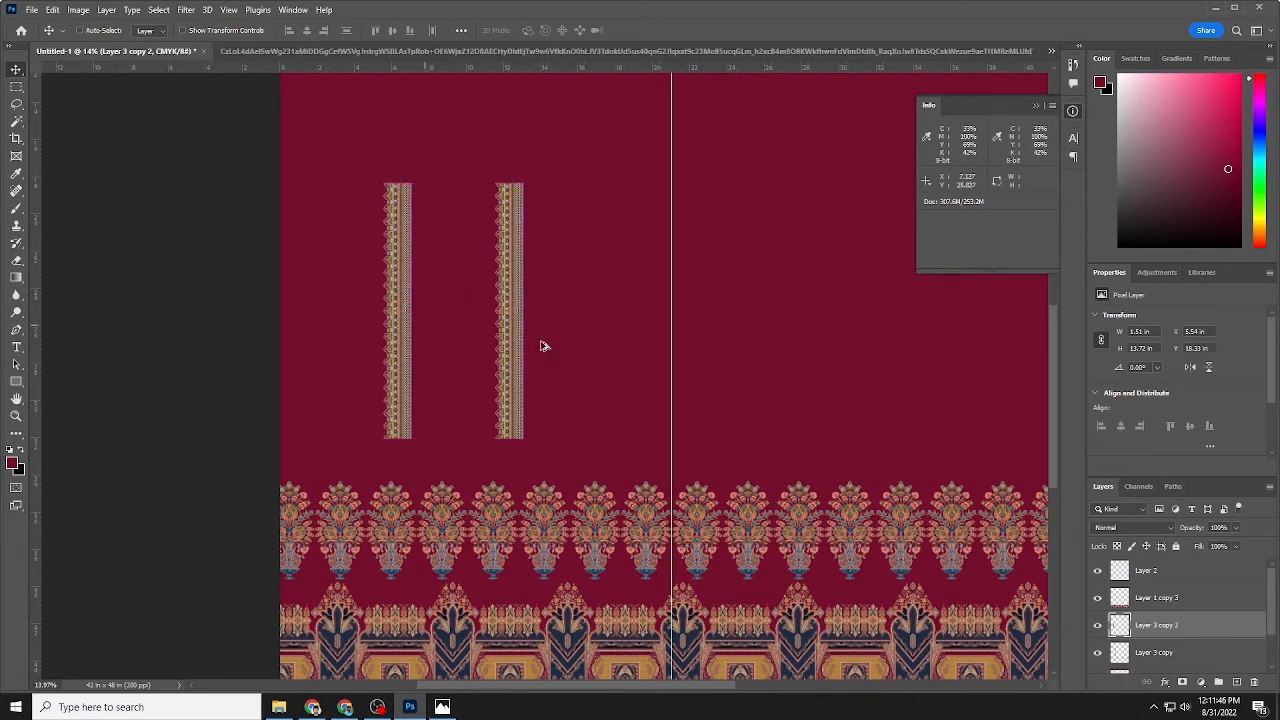
{"action": "key", "text": "ctrl+z"}
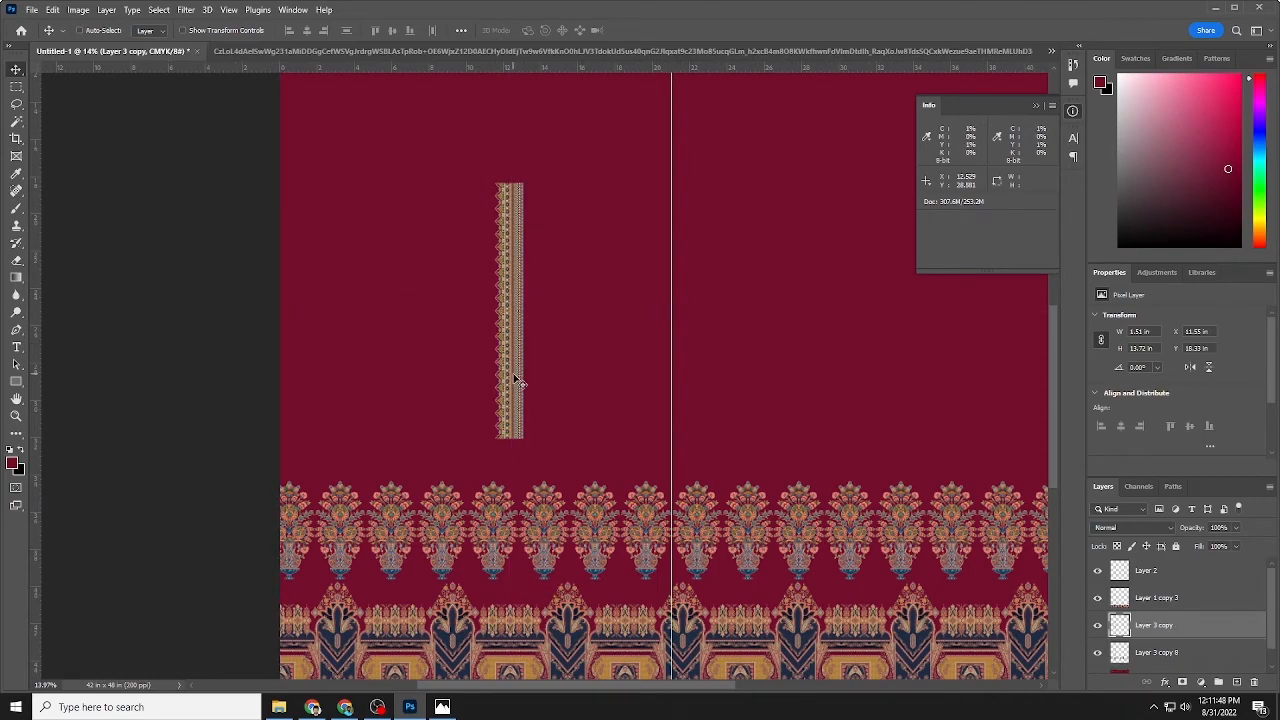
Duplicate the merged strip upward to Y 4.61 in, butt it against the original's top end, and merge both into one layer
{"action": "scroll", "coordinate": [535, 380], "scroll_direction": "up", "scroll_amount": 1}
{"action": "left_click_drag", "start_coordinate": [516, 432], "coordinate": [516, 175]}
{"action": "left_click_drag", "start_coordinate": [512, 220], "coordinate": [628, 352]}
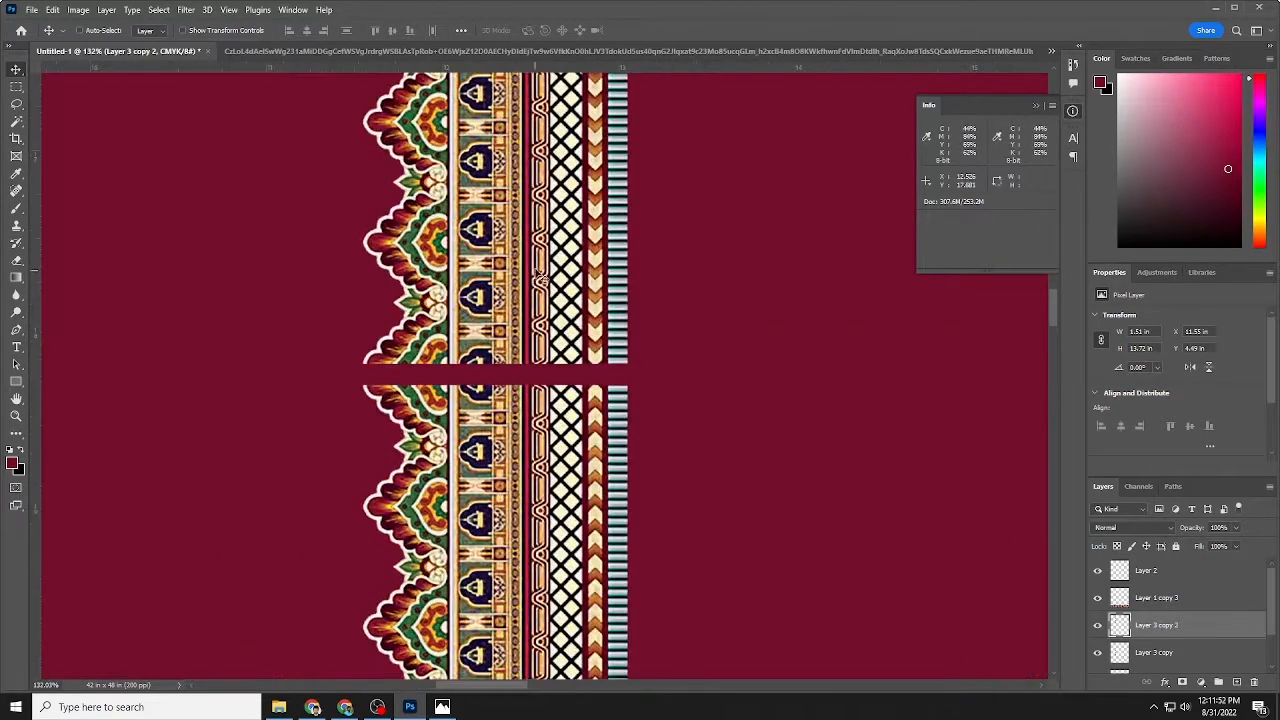
{"action": "left_click_drag", "start_coordinate": [536, 270], "coordinate": [540, 291]}
{"action": "left_click", "coordinate": [547, 424], "text": "ctrl+shift"}
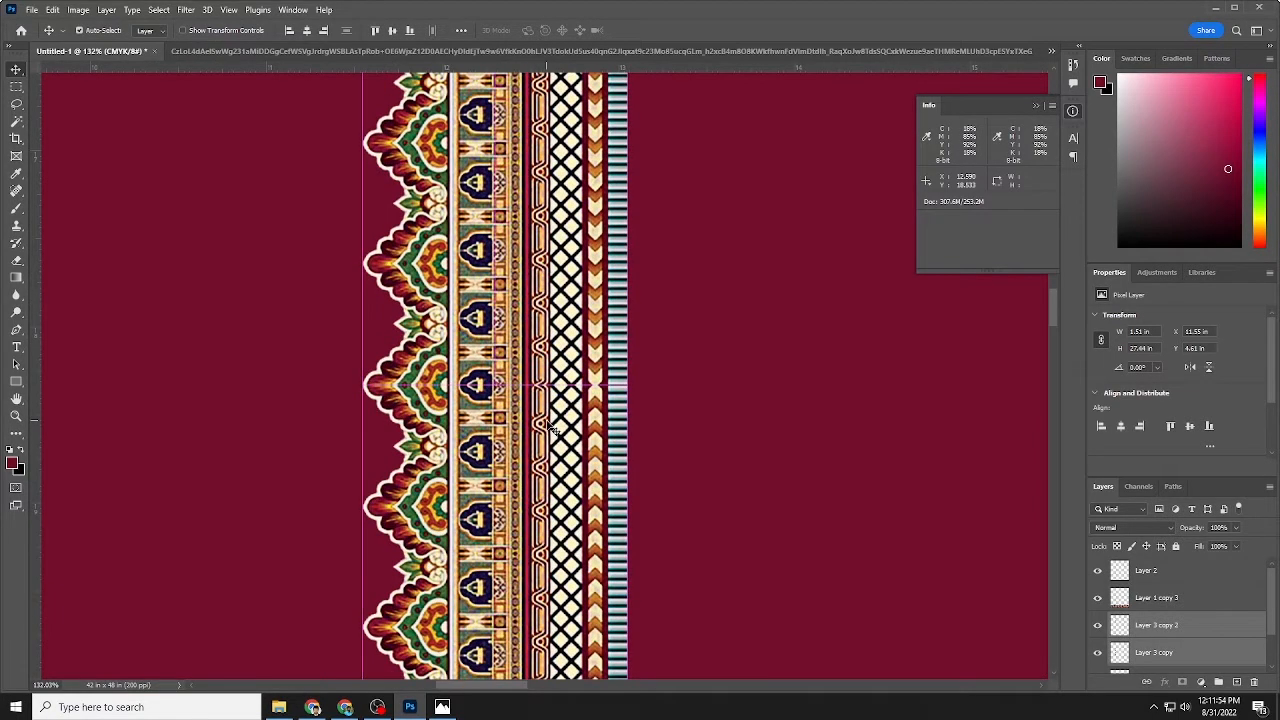
{"action": "key", "text": "ctrl+e"}
Place a spare copy of the strip at X 4.12 in, then extend the original upward with a merged copy to 54.88 in tall
{"action": "left_click_drag", "start_coordinate": [544, 360], "coordinate": [514, 391]}
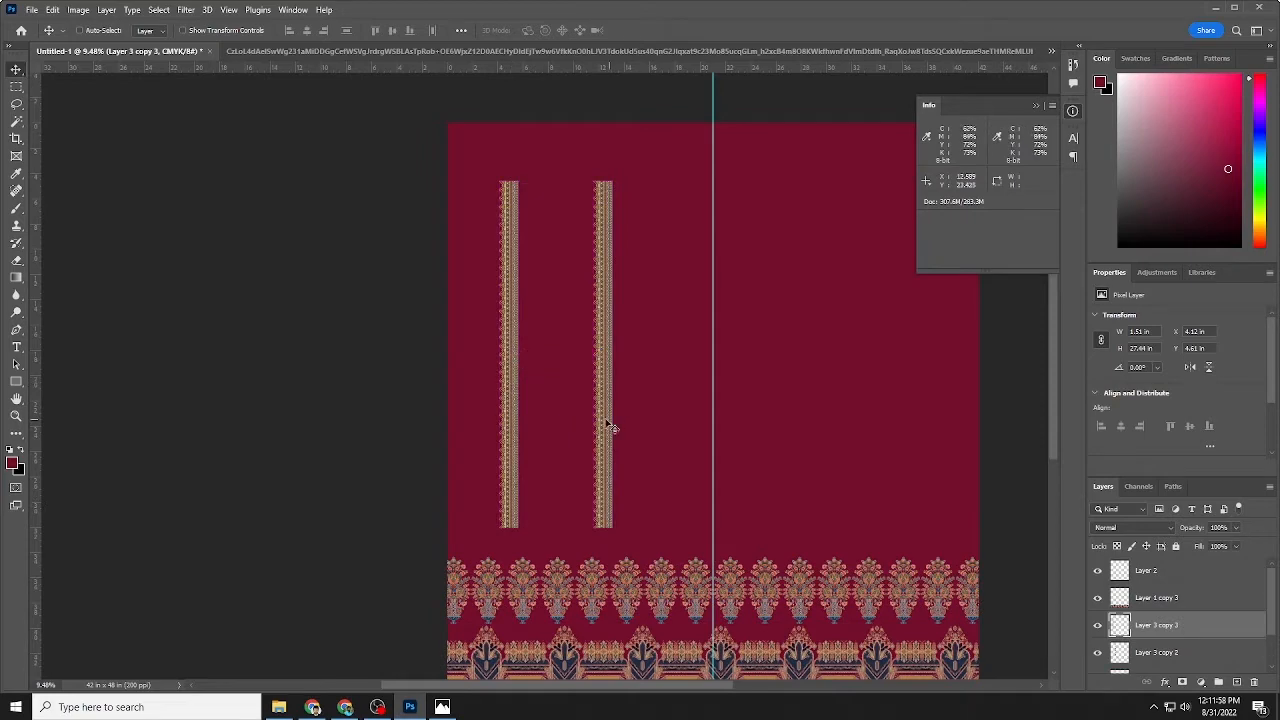
{"action": "left_click", "coordinate": [608, 424], "text": "ctrl"}
{"action": "left_click_drag", "start_coordinate": [608, 446], "coordinate": [695, 407]}
{"action": "scroll", "coordinate": [618, 372], "scroll_direction": "down", "scroll_amount": 3}
{"action": "left_click_drag", "start_coordinate": [600, 158], "coordinate": [603, 363]}
{"action": "left_click_drag", "start_coordinate": [587, 515], "coordinate": [592, 512]}
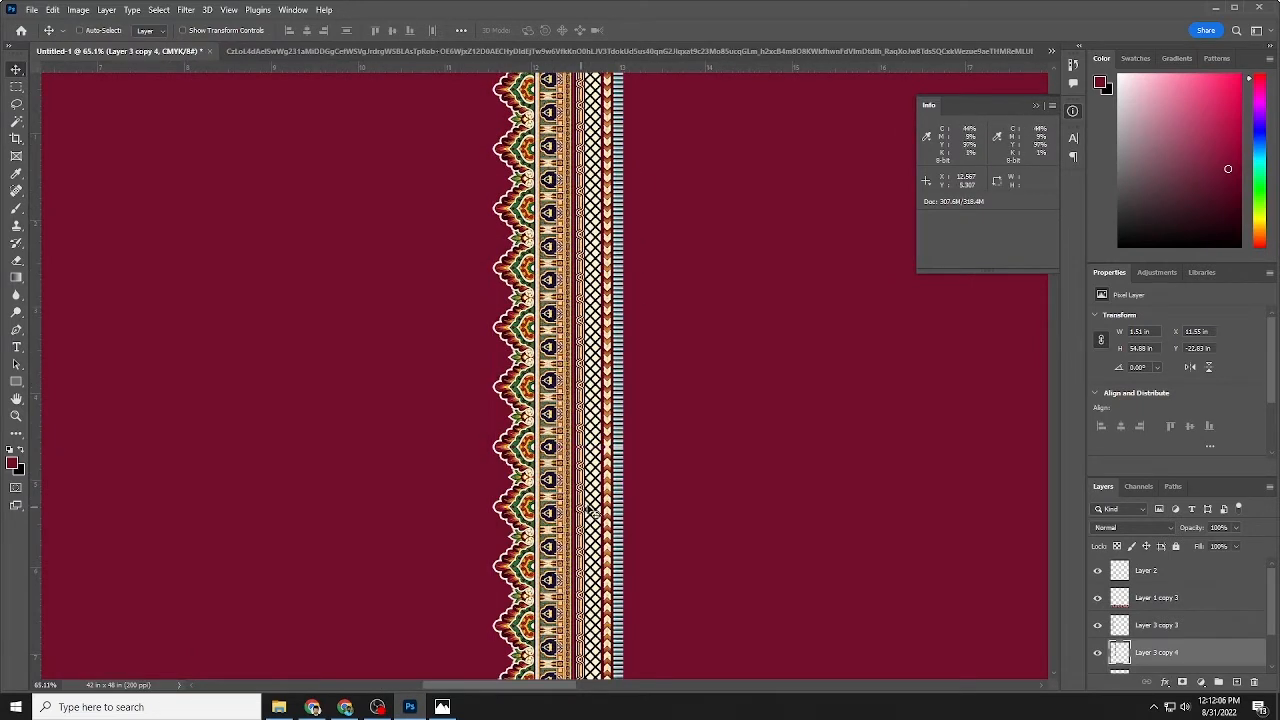
{"action": "mouse_move", "coordinate": [529, 393]}
{"action": "left_mouse_down"}
{"action": "mouse_move", "coordinate": [343, 366]}
{"action": "mouse_move", "coordinate": [417, 386]}
{"action": "mouse_move", "coordinate": [540, 380]}
{"action": "left_mouse_up"}
{"action": "left_click_drag", "start_coordinate": [666, 578], "coordinate": [740, 503]}
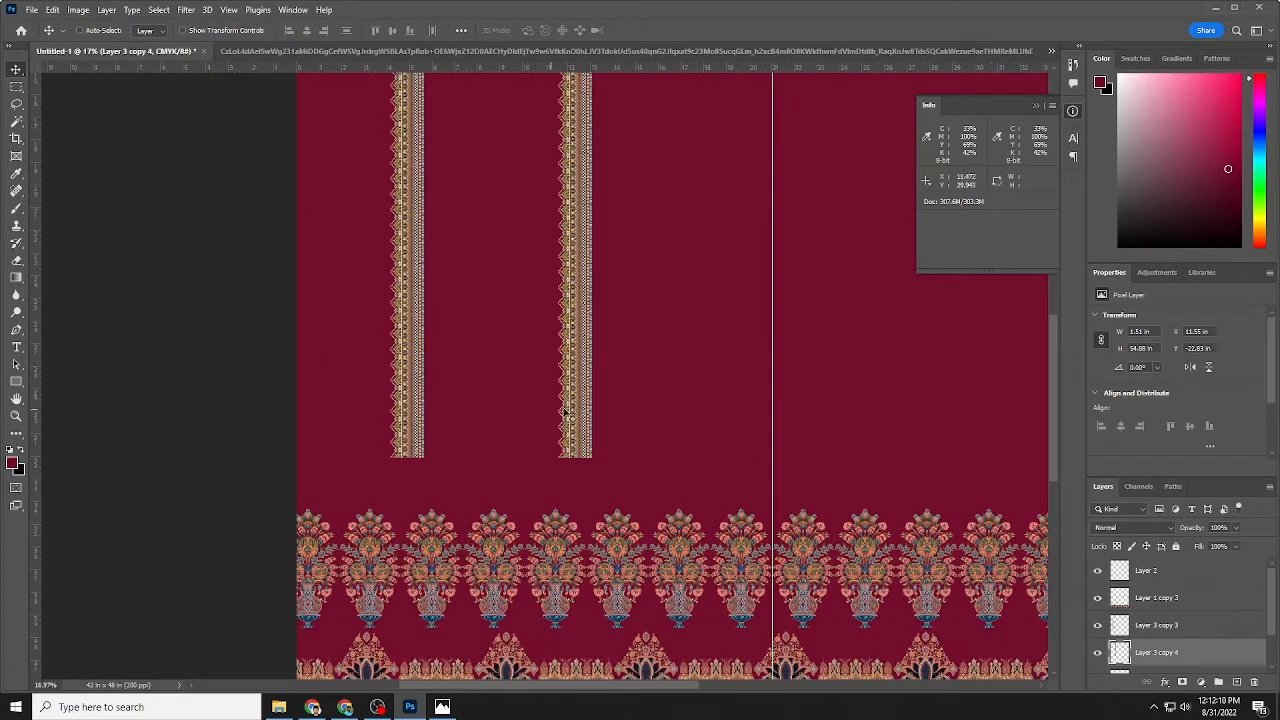
Move both strips upward, the shorter copy to Y -3.44 in, and rotate that copy 90° clockwise so it lies horizontally with peaks facing up
{"action": "left_click_drag", "start_coordinate": [614, 423], "coordinate": [519, 295]}
{"action": "scroll", "coordinate": [586, 357], "scroll_direction": "up", "scroll_amount": 2}
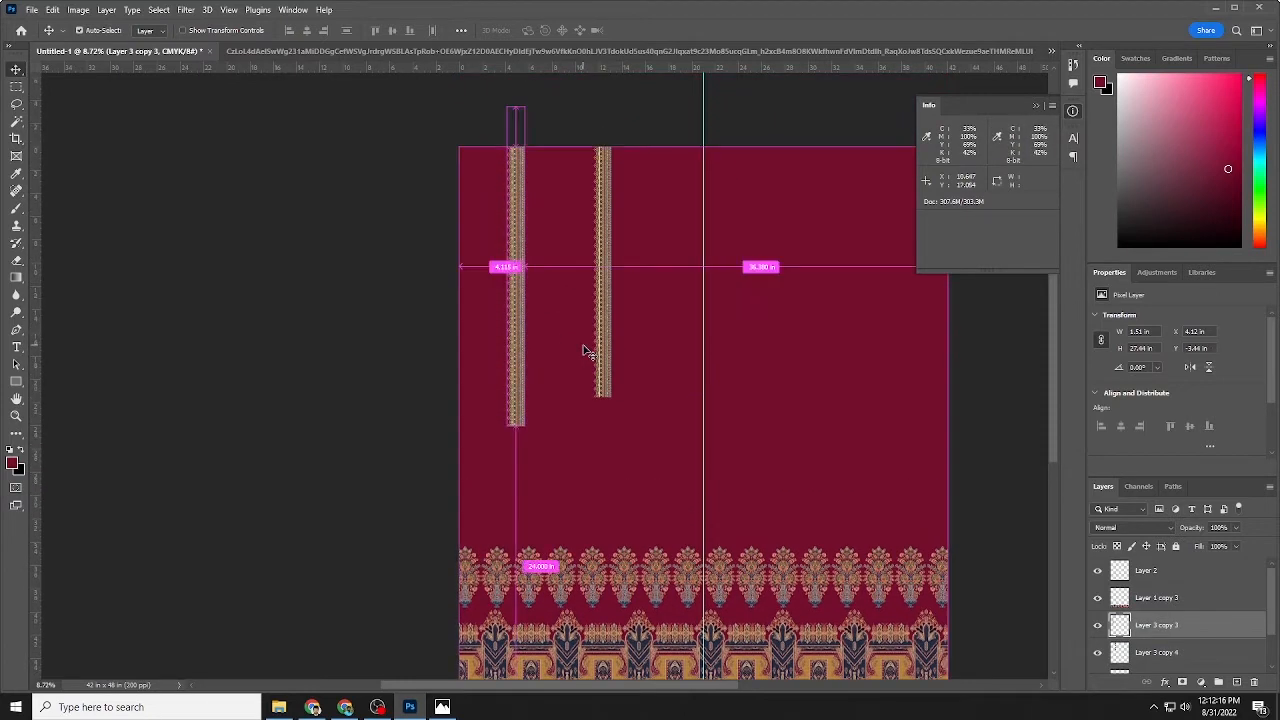
{"action": "key", "text": "ctrl+t"}
{"action": "left_click_drag", "start_coordinate": [560, 134], "coordinate": [600, 112]}
{"action": "left_click_drag", "start_coordinate": [601, 181], "coordinate": [660, 296]}
{"action": "right_click", "coordinate": [591, 275]}
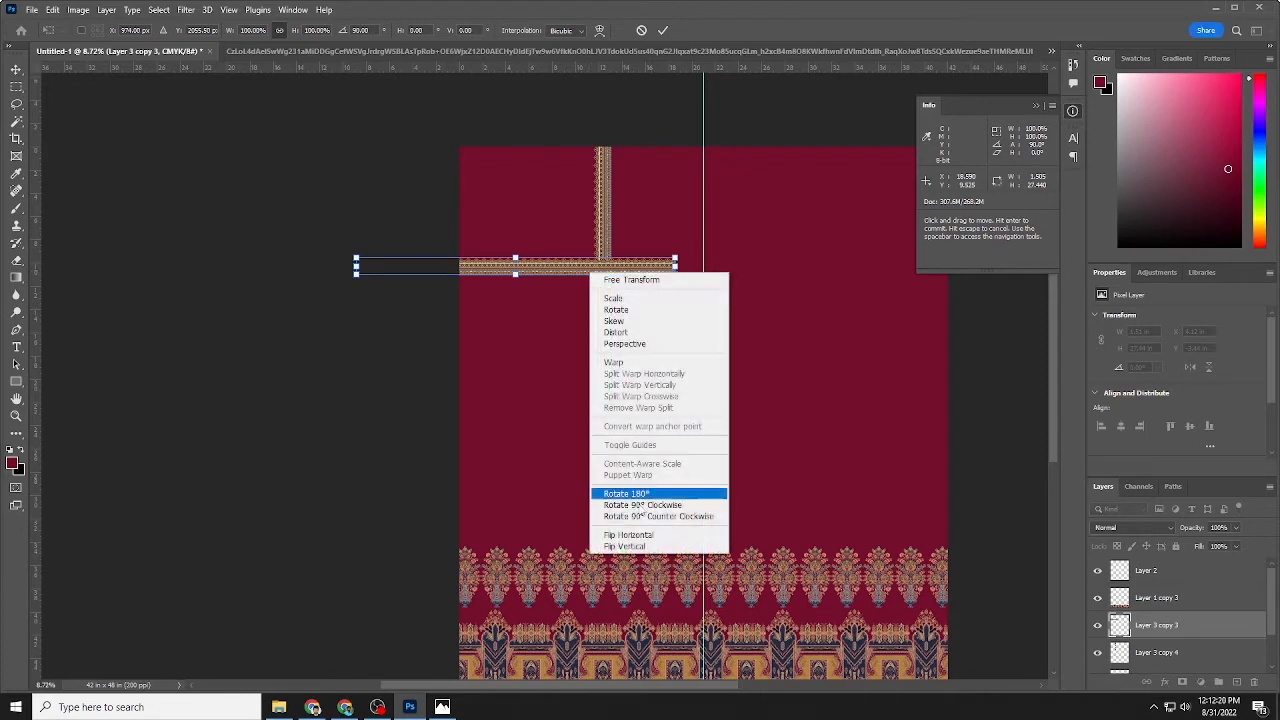
{"action": "left_click", "coordinate": [636, 547]}
{"action": "right_click", "coordinate": [575, 271]}
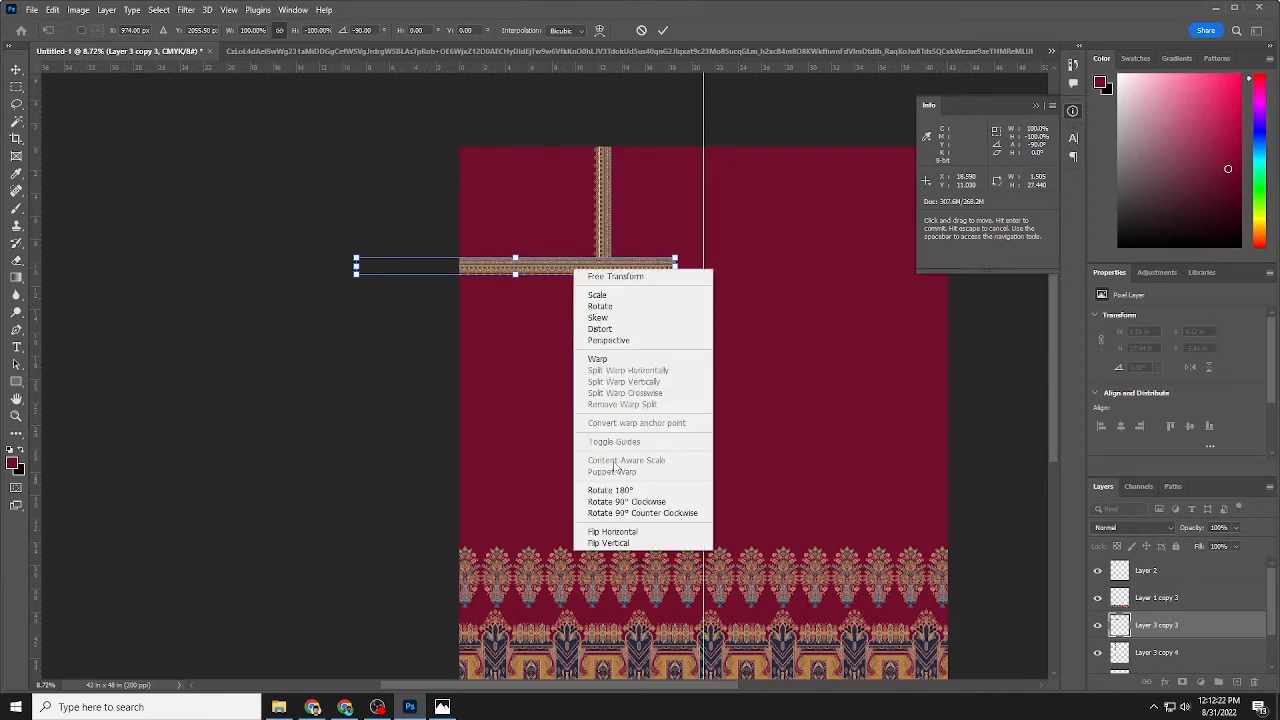
{"action": "left_click", "coordinate": [611, 540]}
{"action": "key", "text": "Return"}
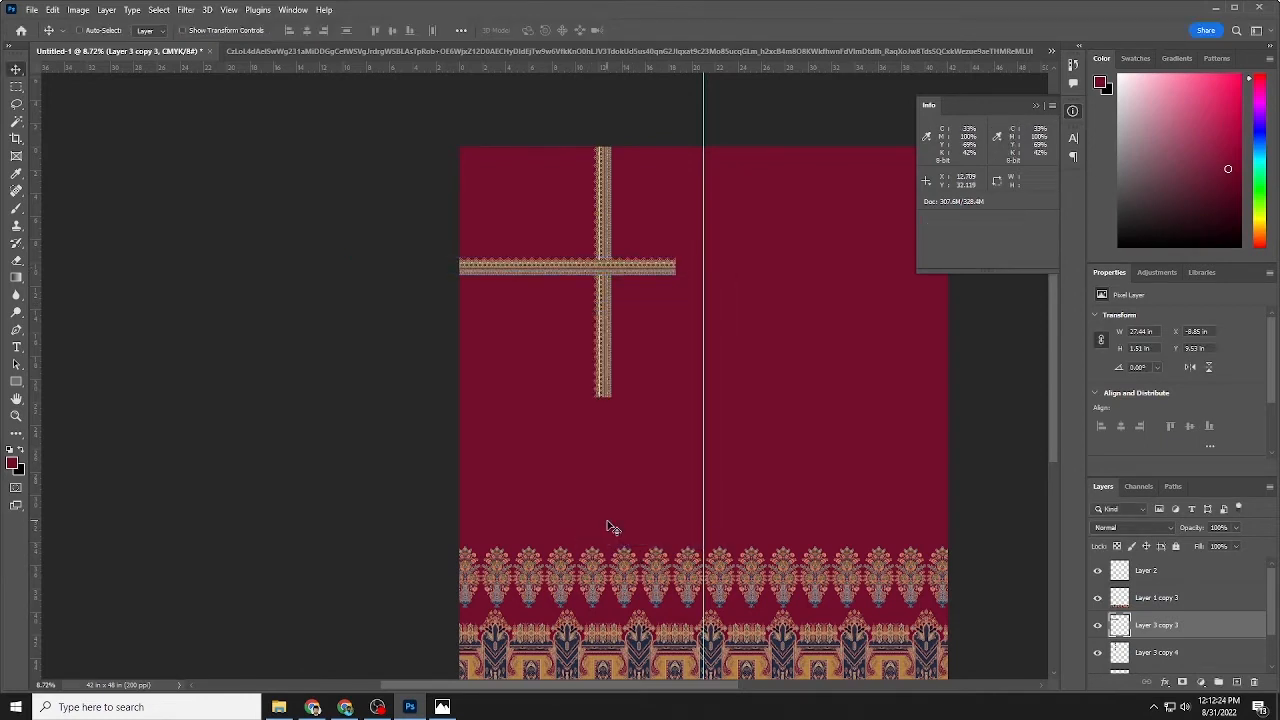